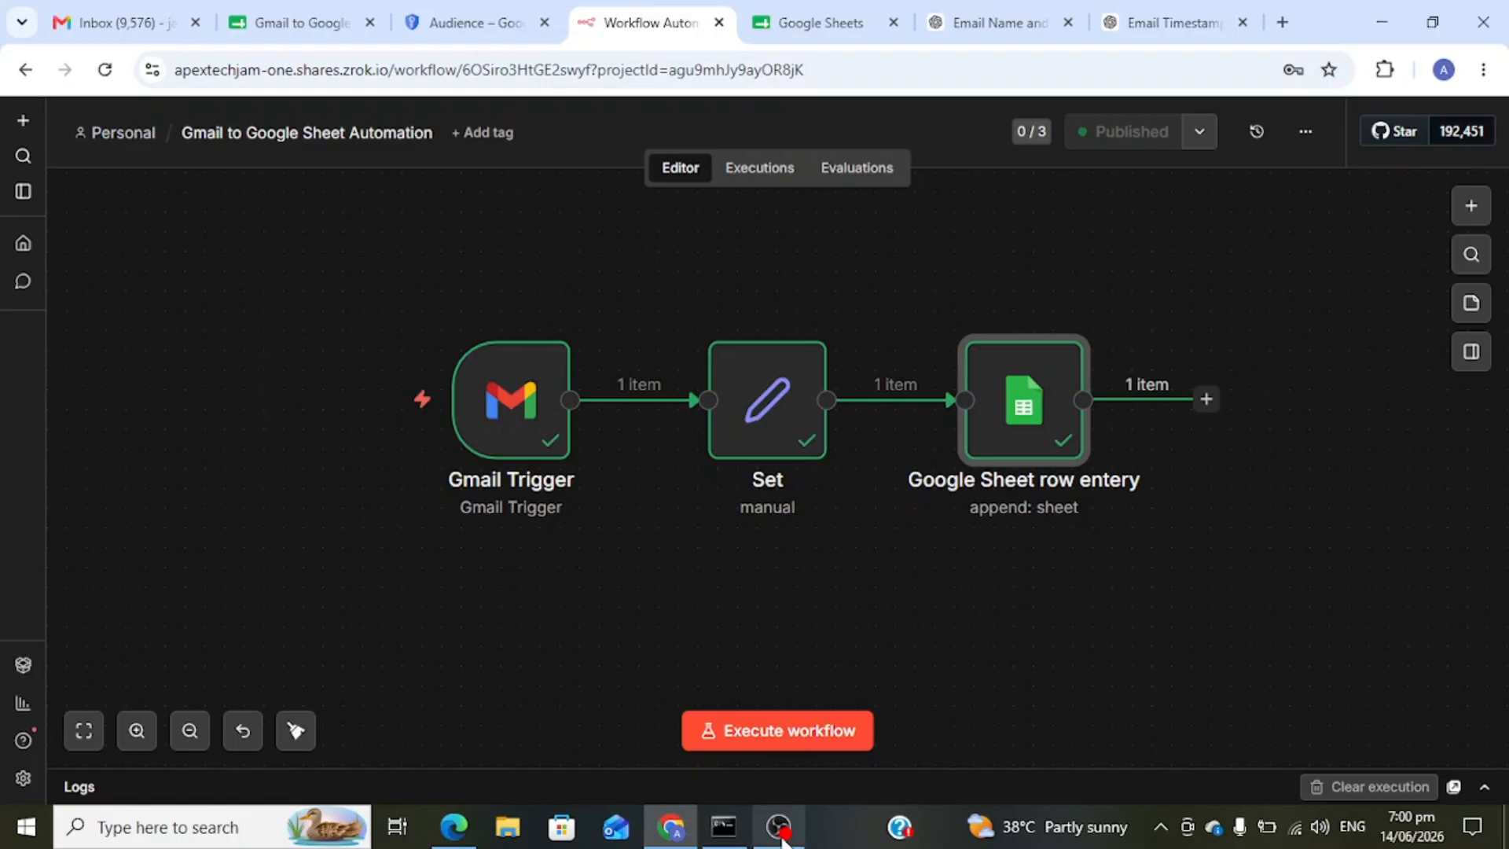
- Create a new blank workflow and rename it 'Gmail to Google Sheet Automation'
left_click(780, 839)
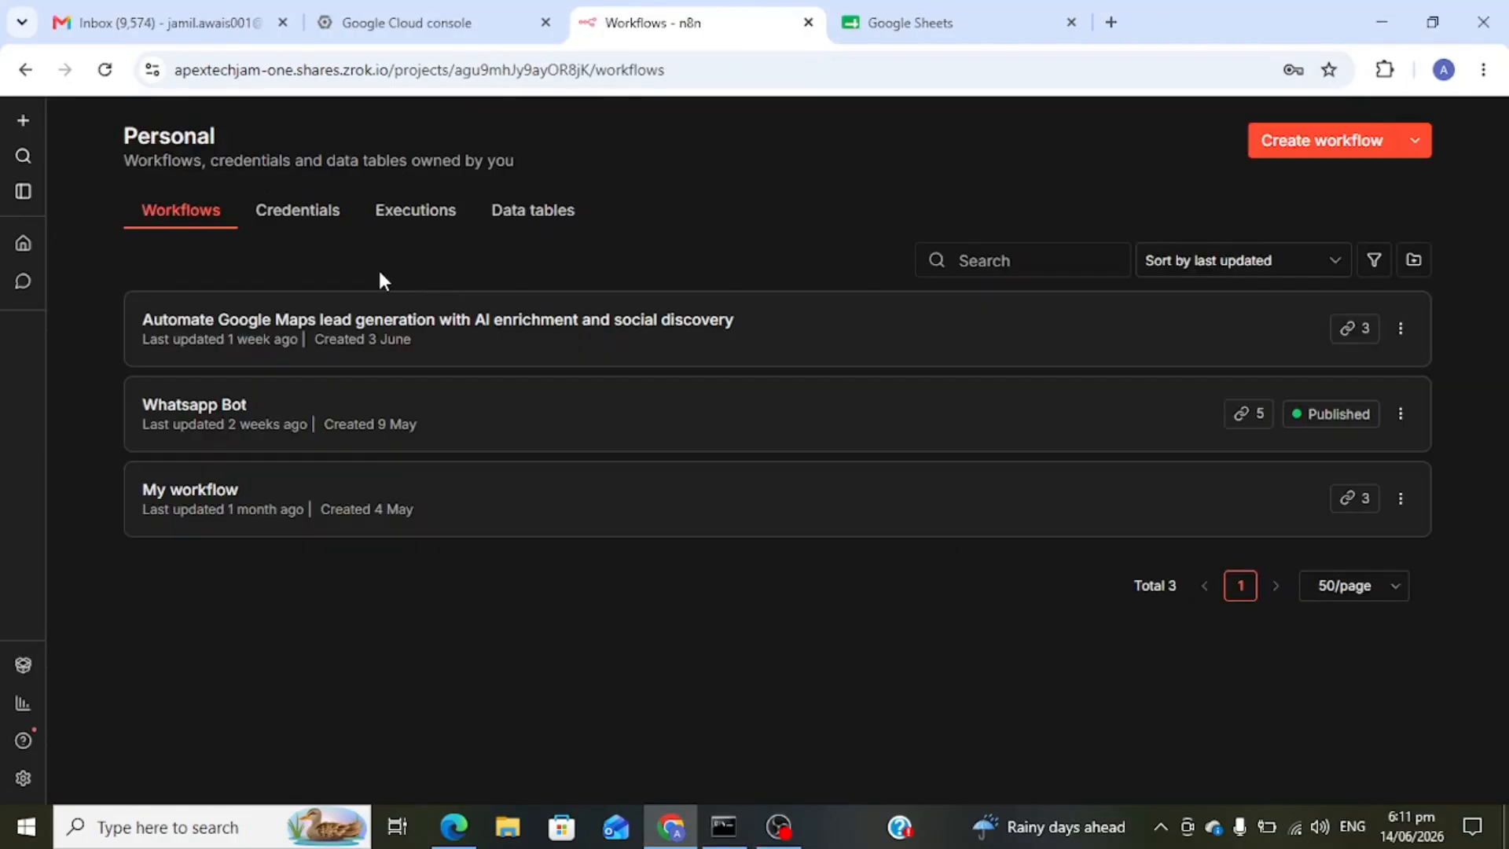
left_click(23, 120)
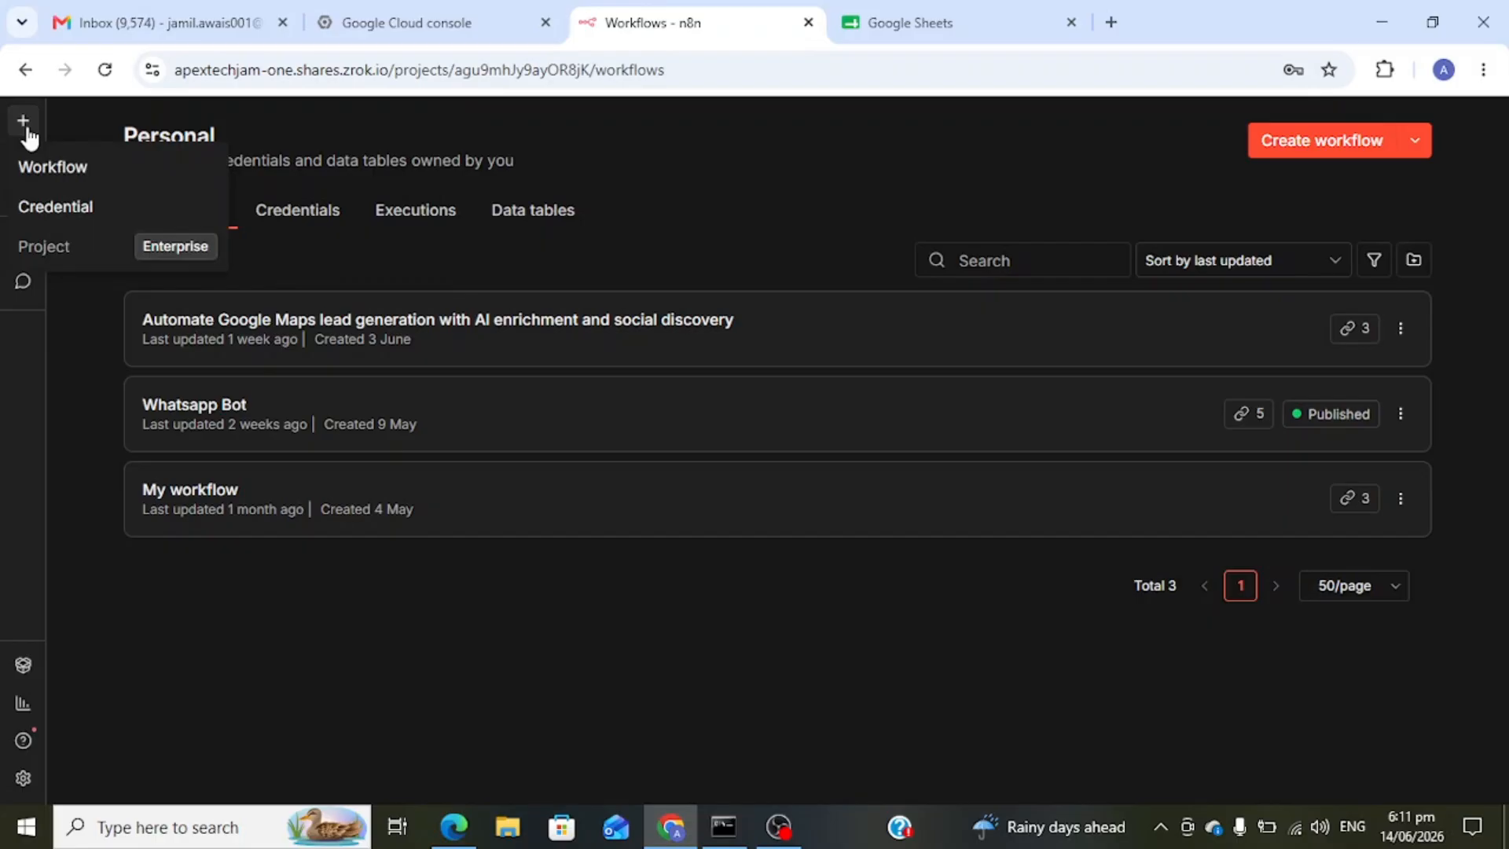
left_click(63, 180)
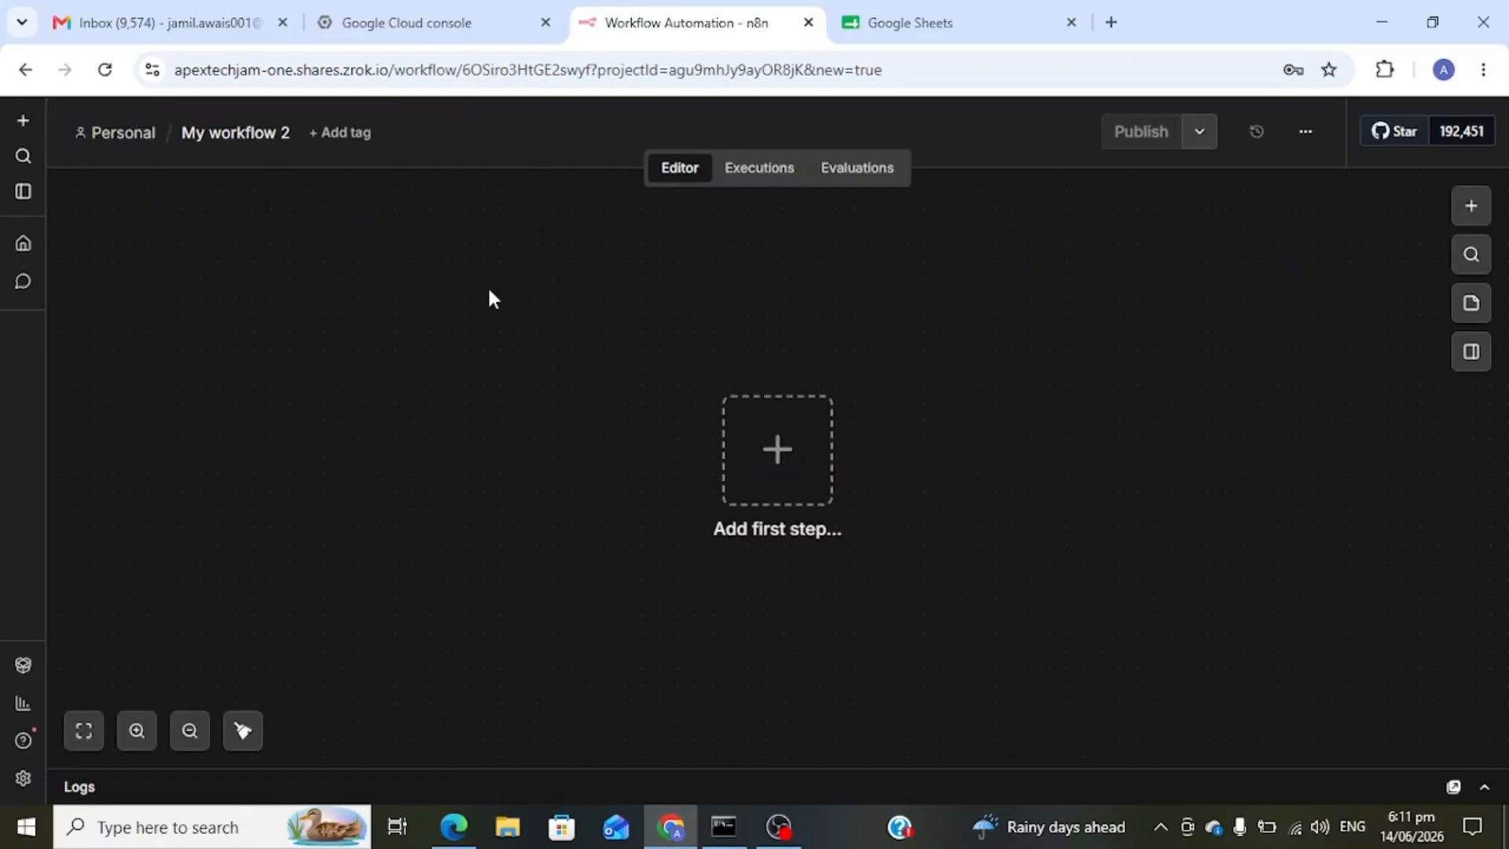
left_click(239, 135)
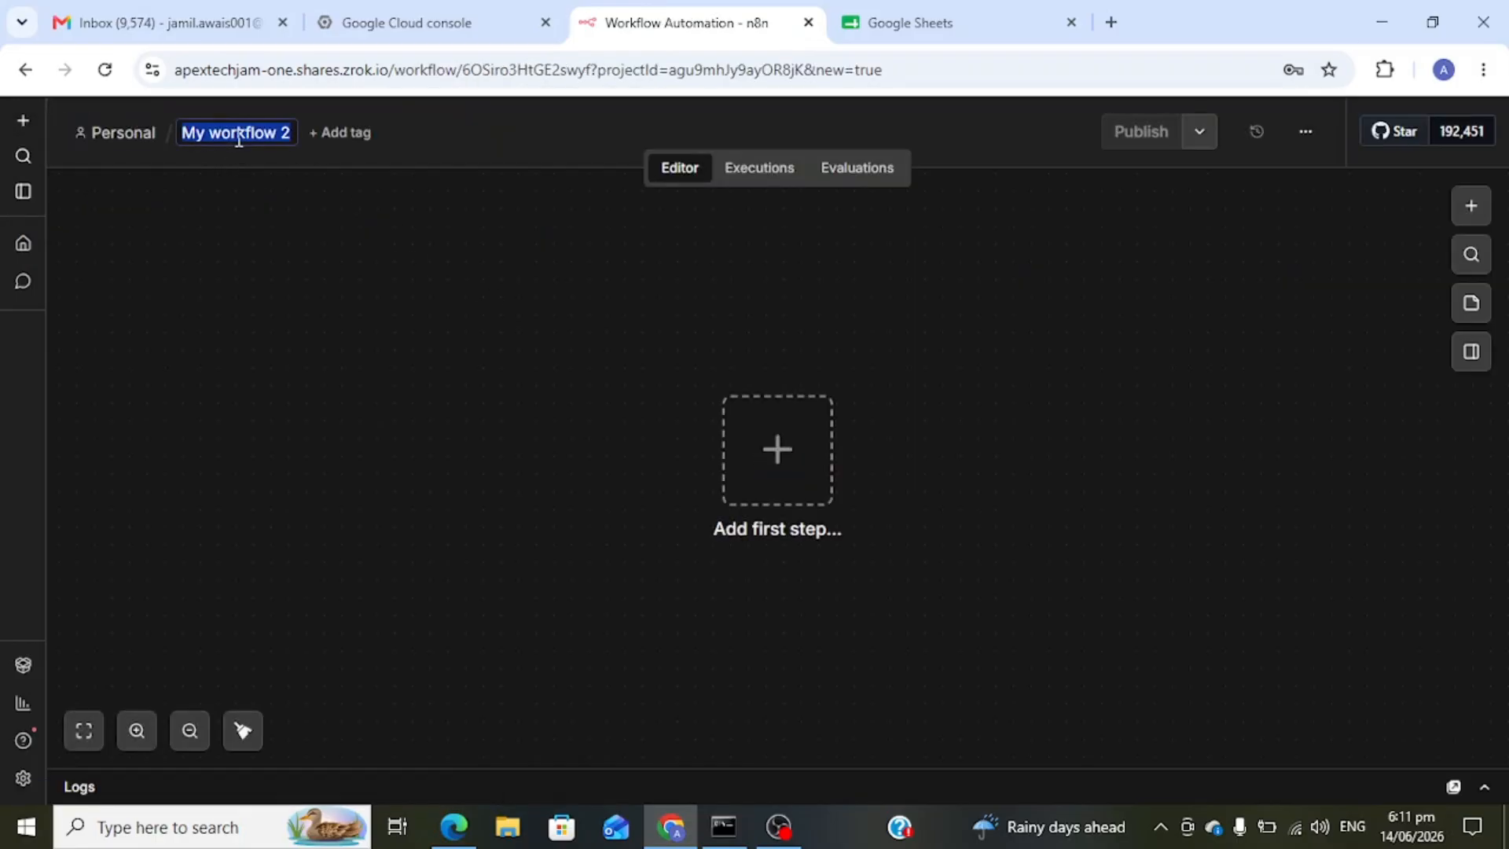
type("Gm")
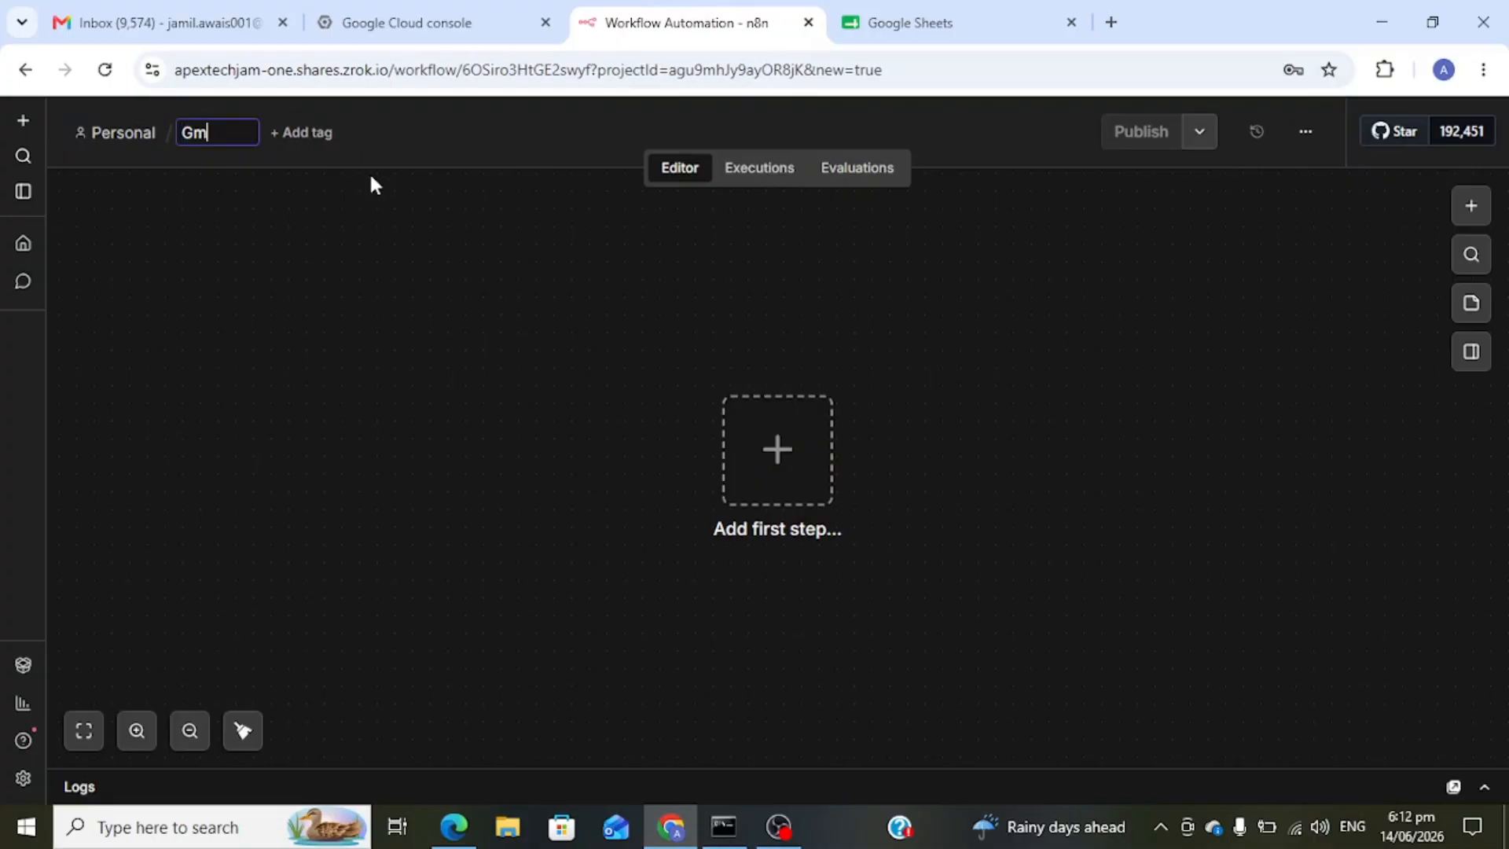
type("ail to Goog")
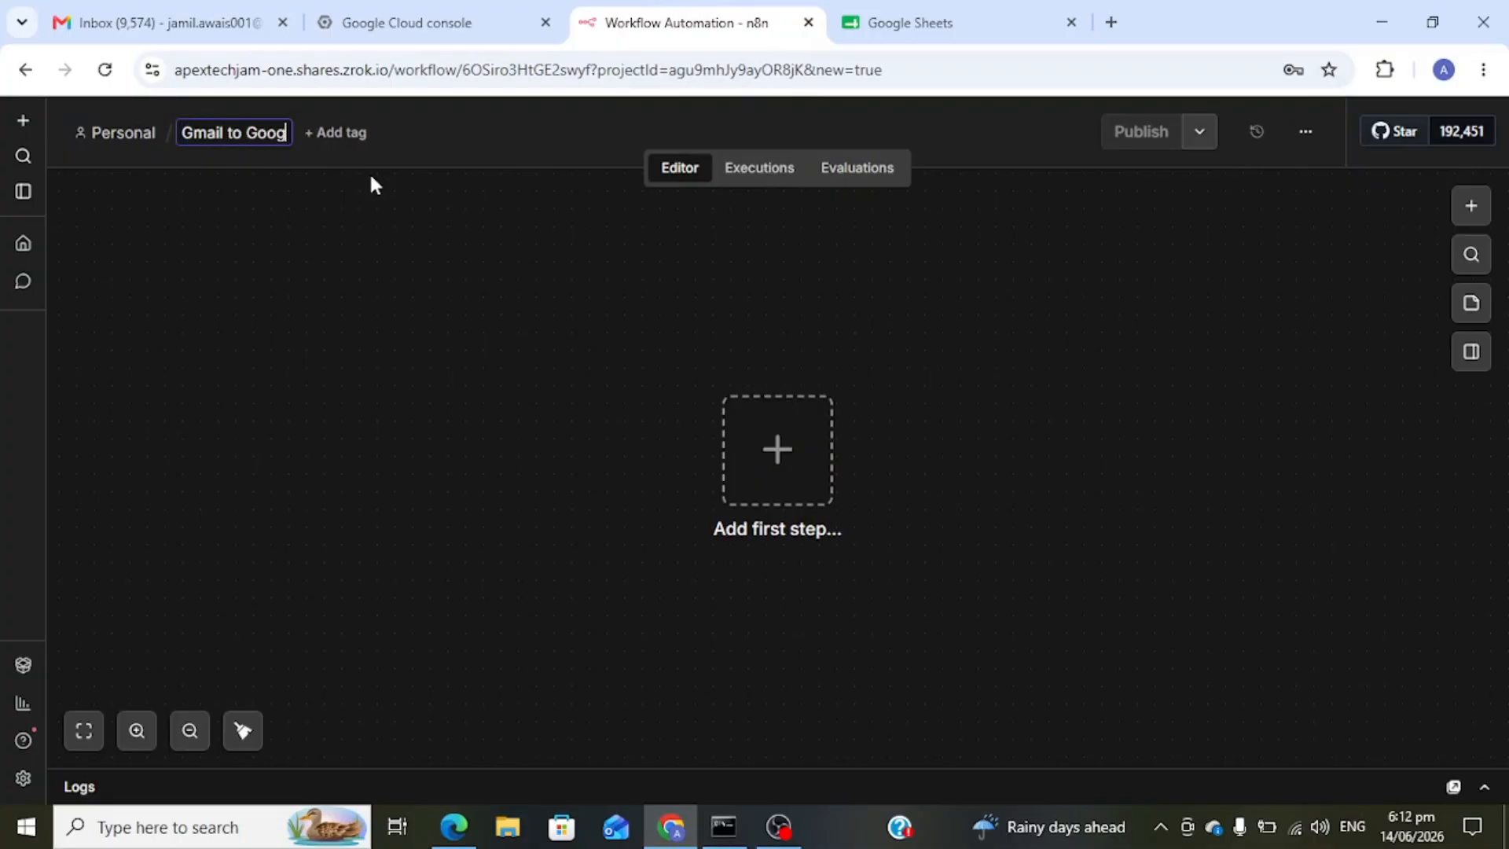
type("le Sheet ")
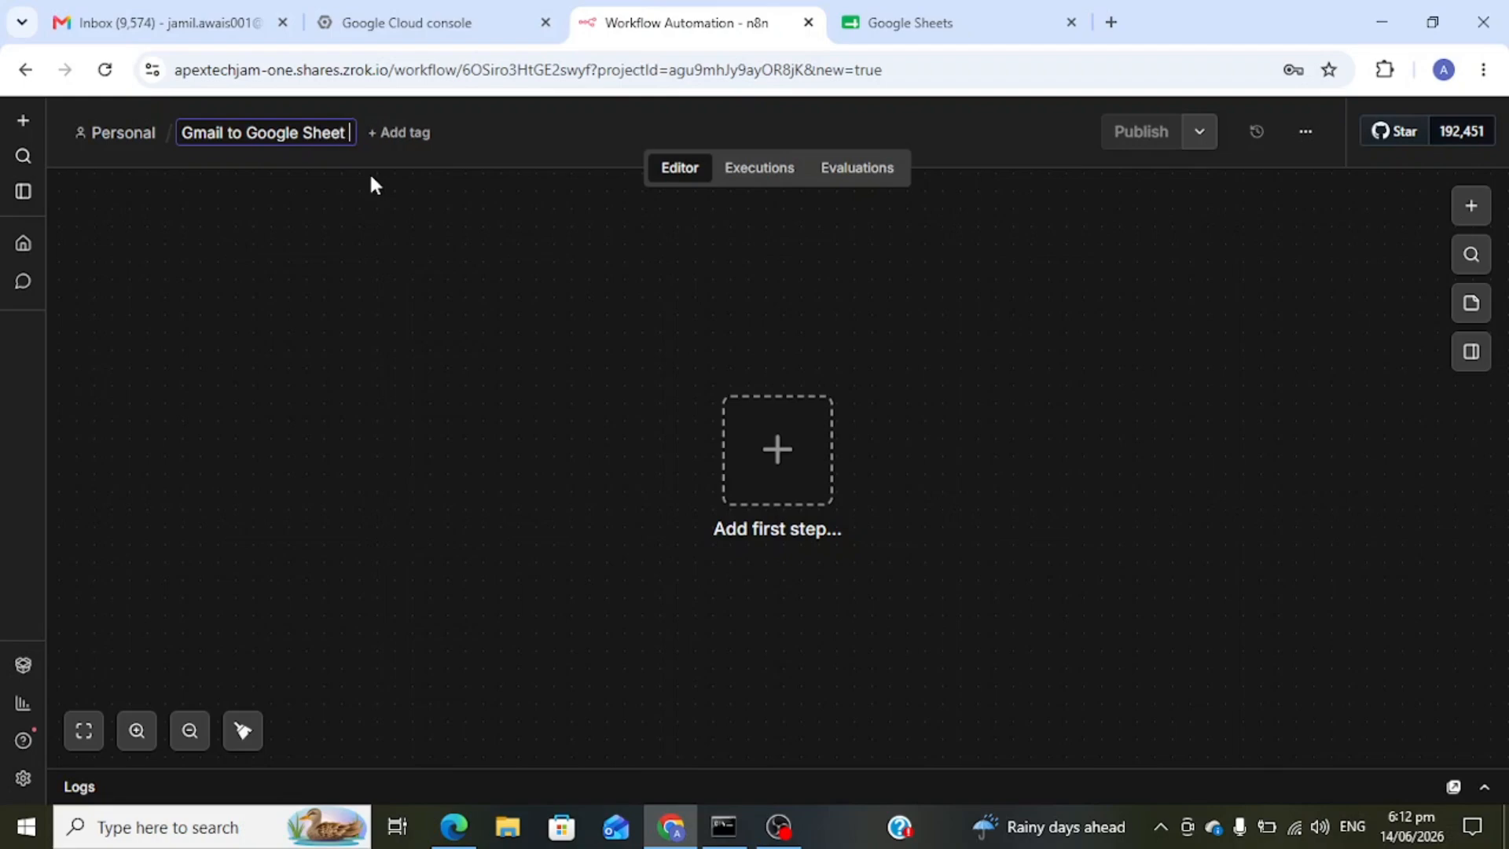
type("Automation")
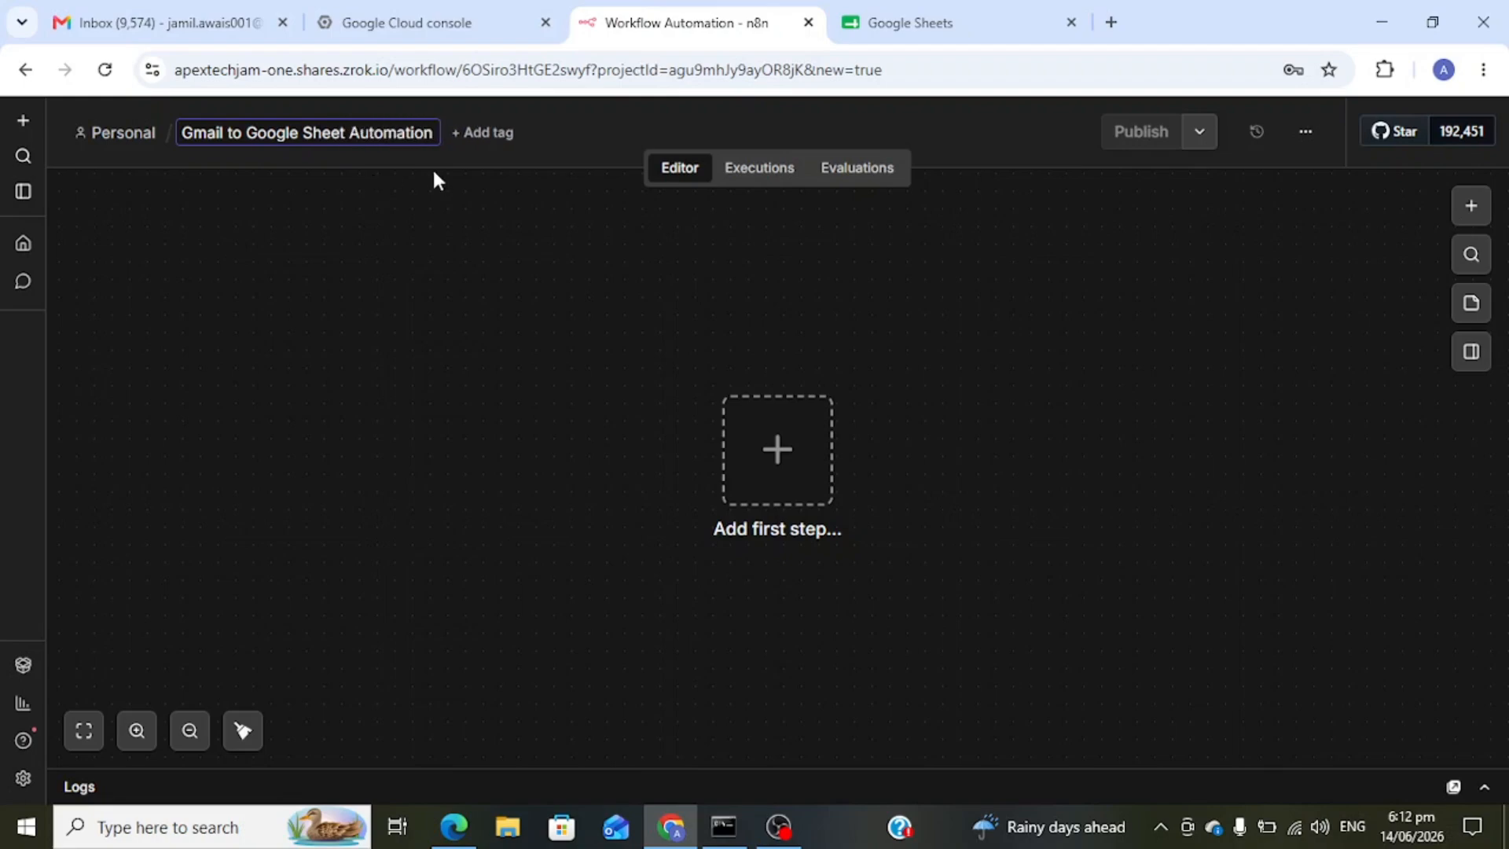
left_click(495, 217)
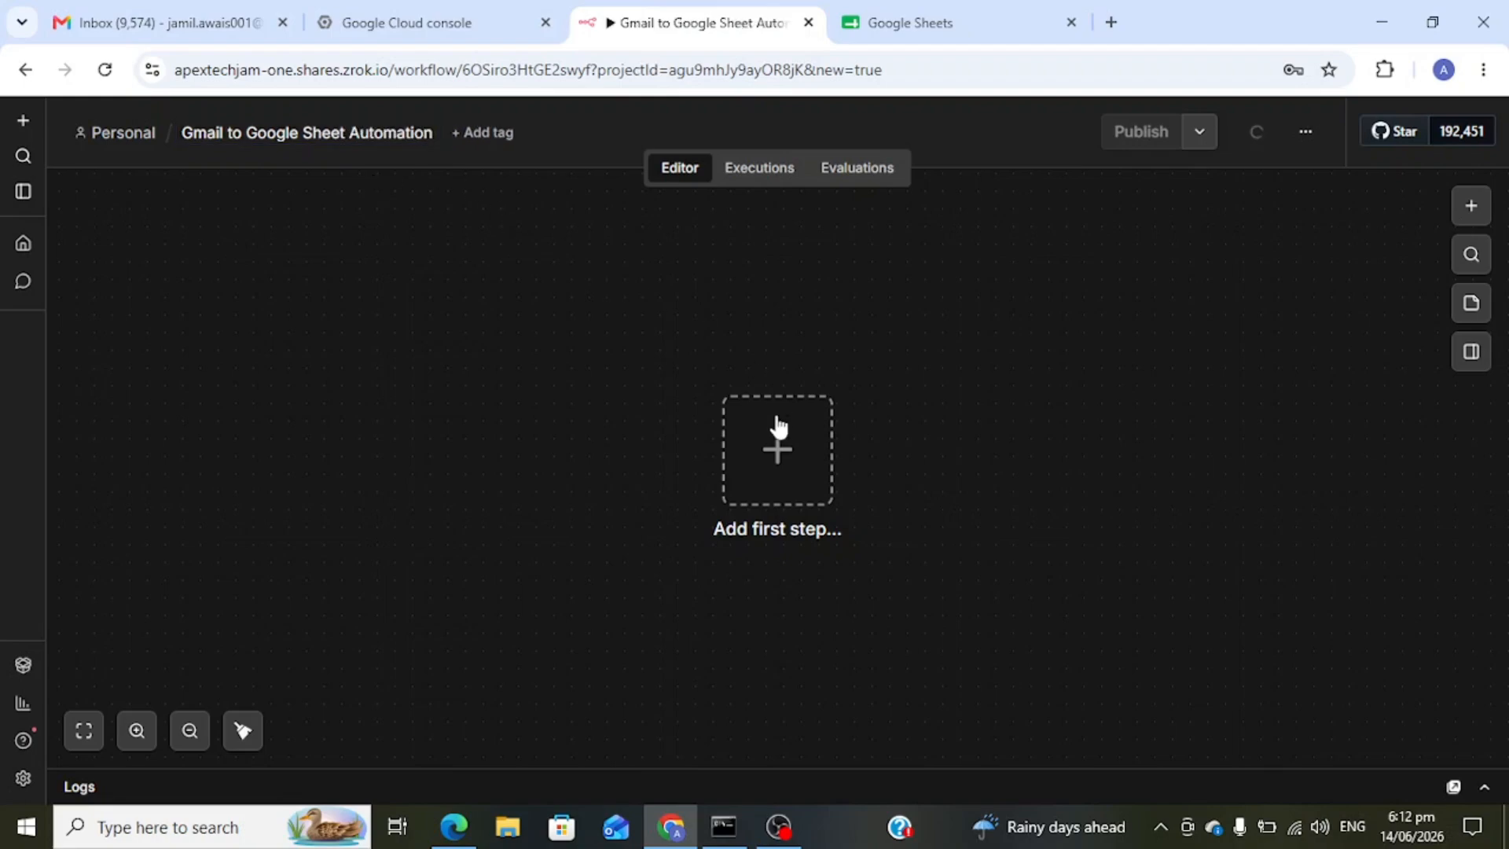
- Add a Gmail 'On message received' trigger as the workflow's first step
left_click(773, 443)
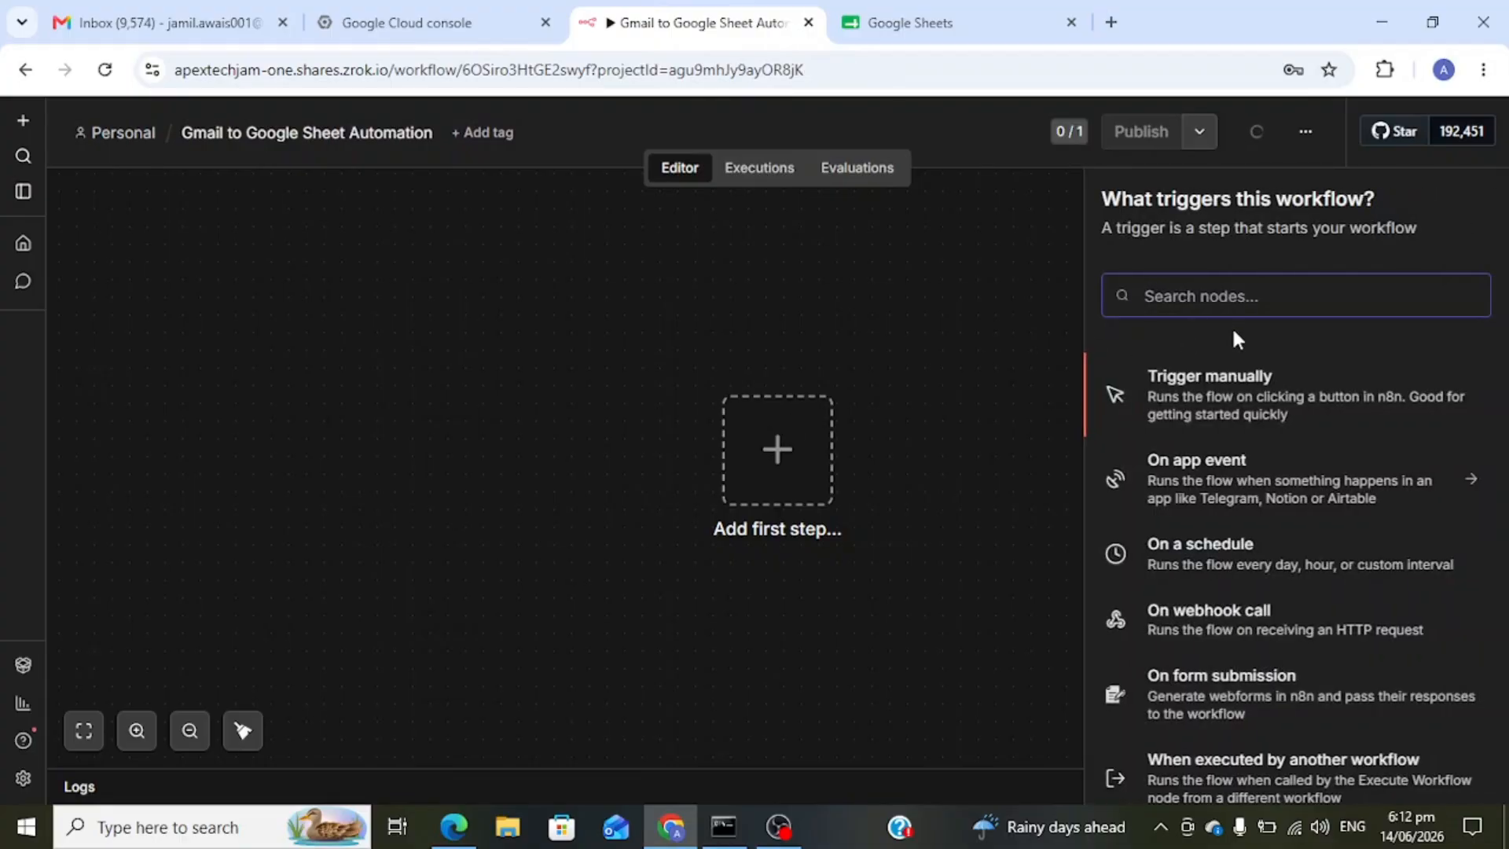
type("G")
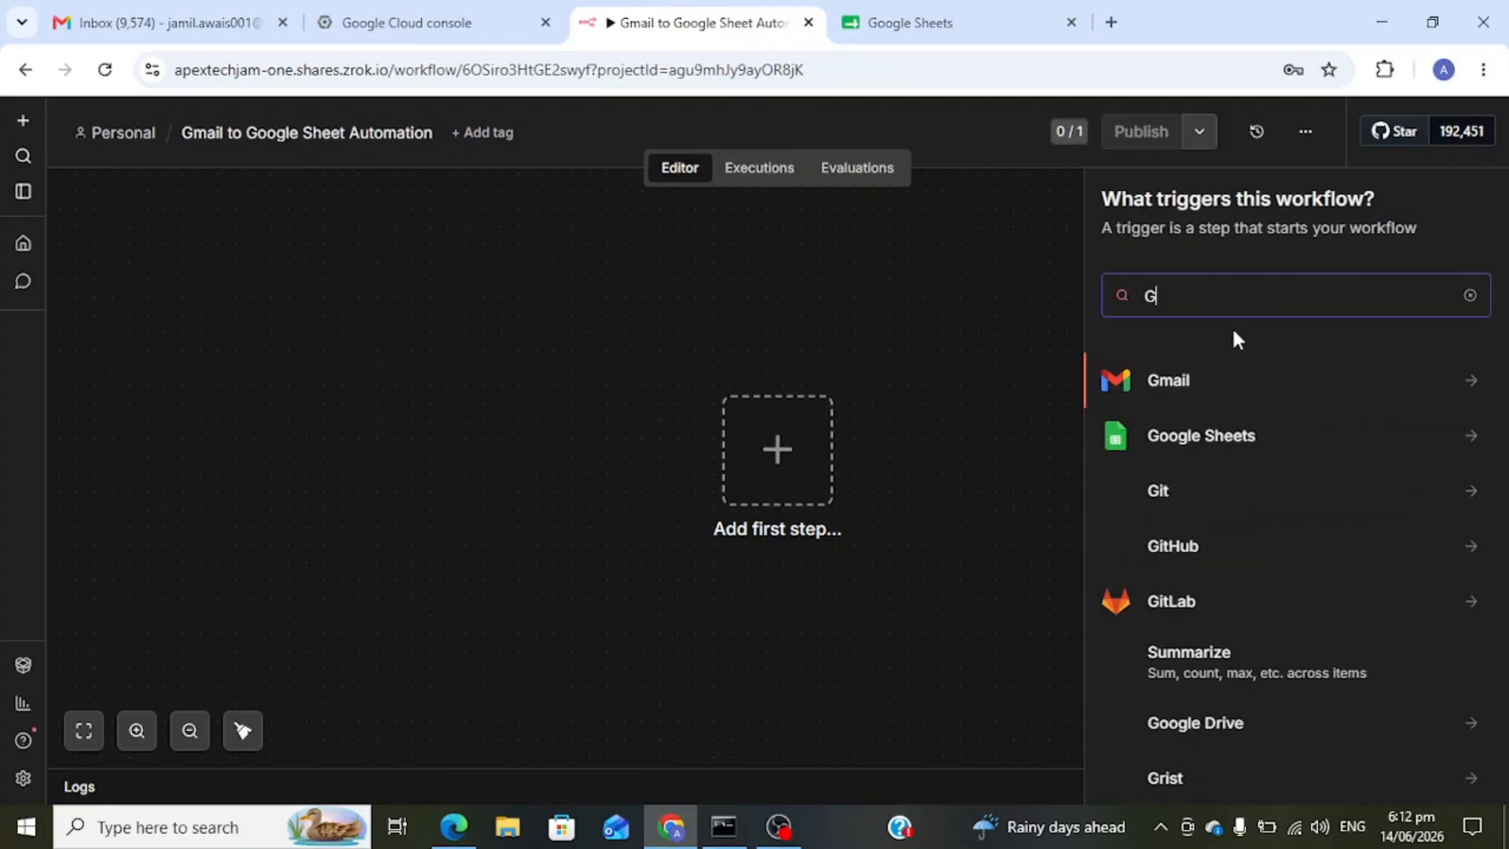
type("mail")
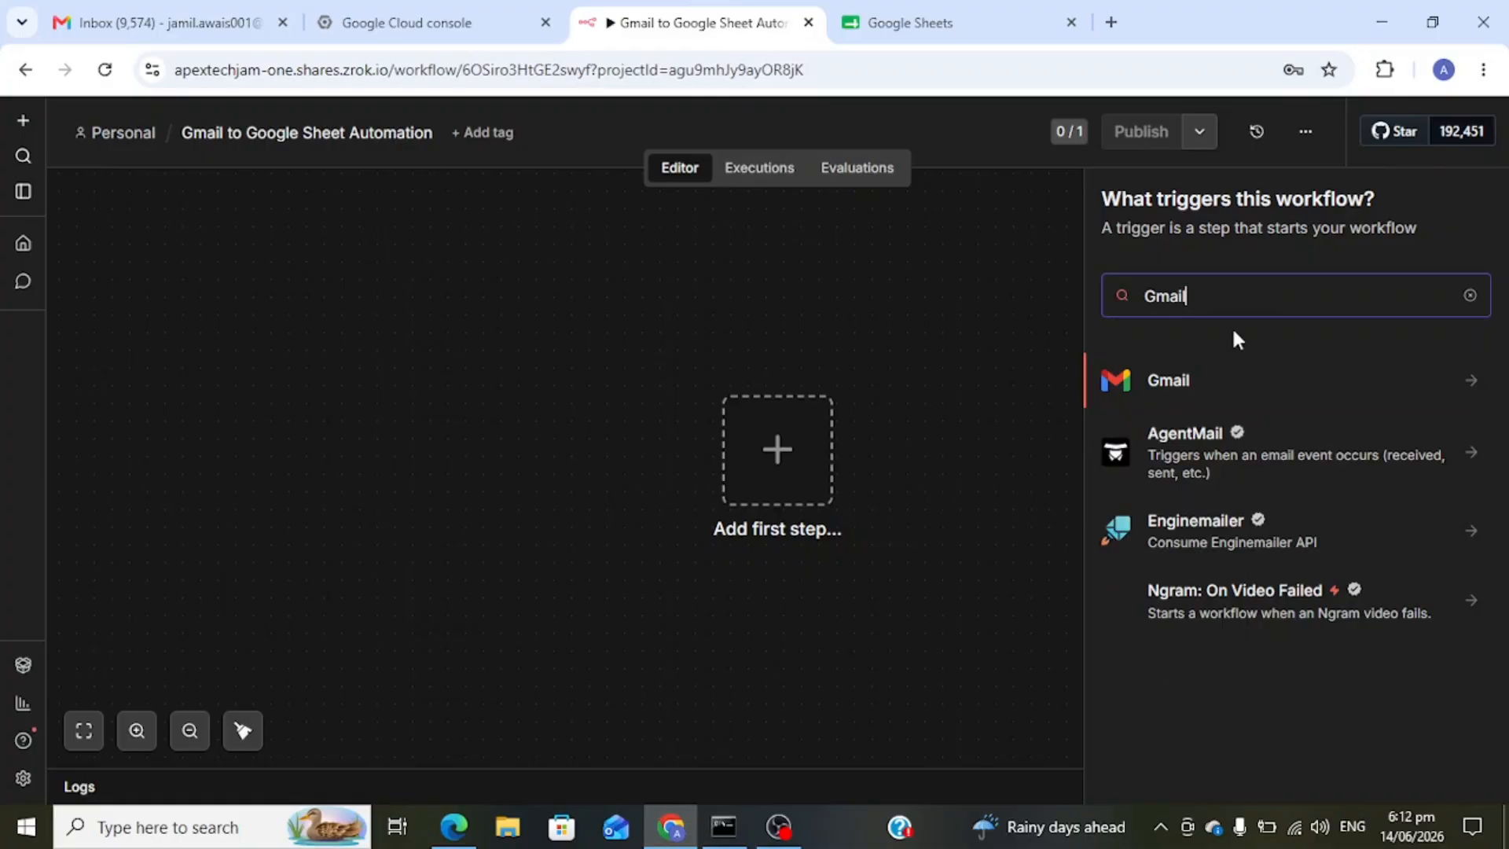
left_click(1192, 382)
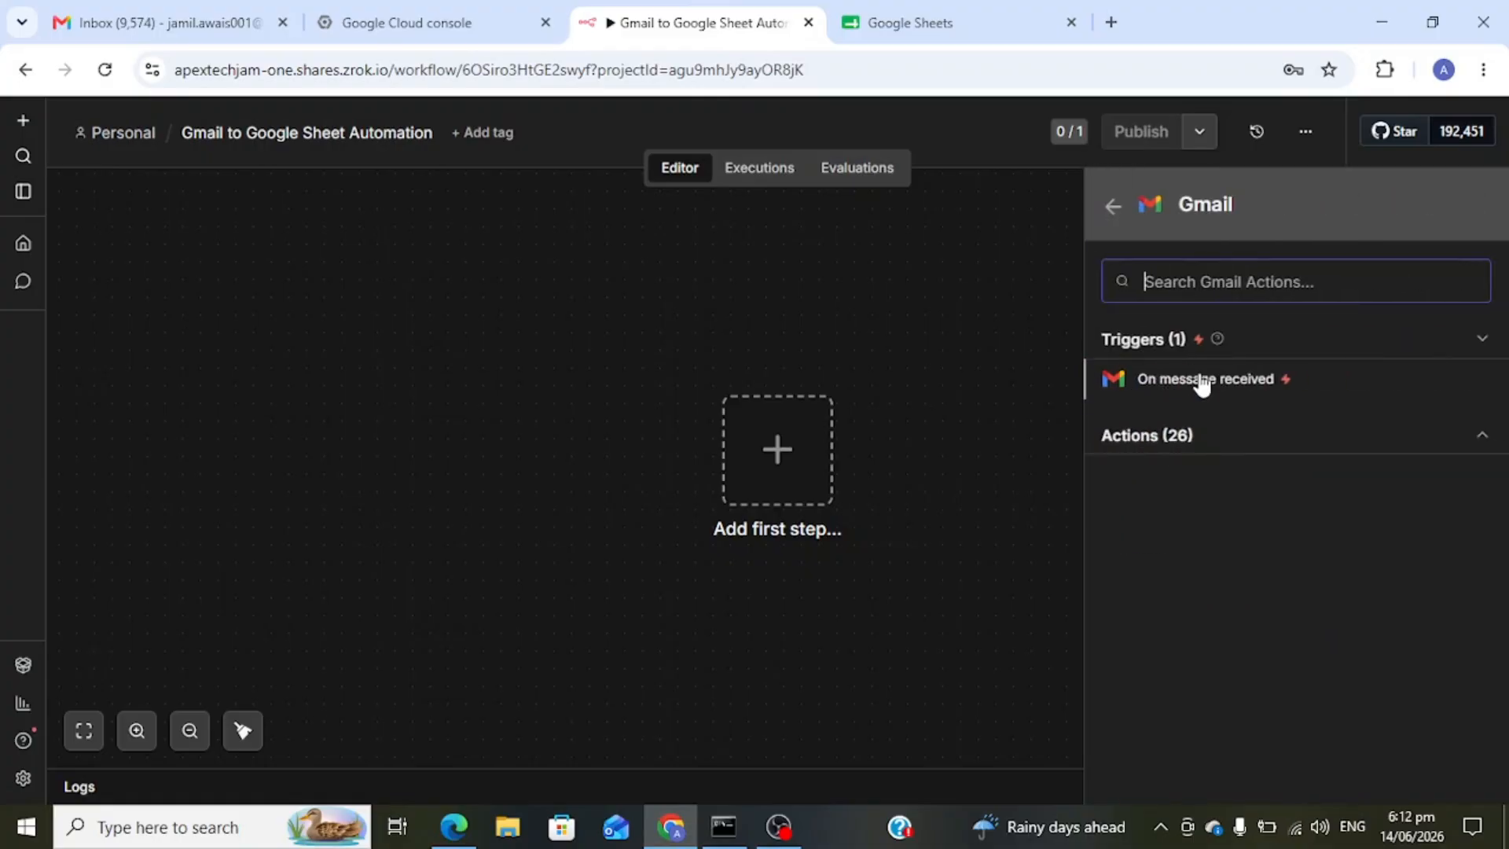
left_click(1203, 381)
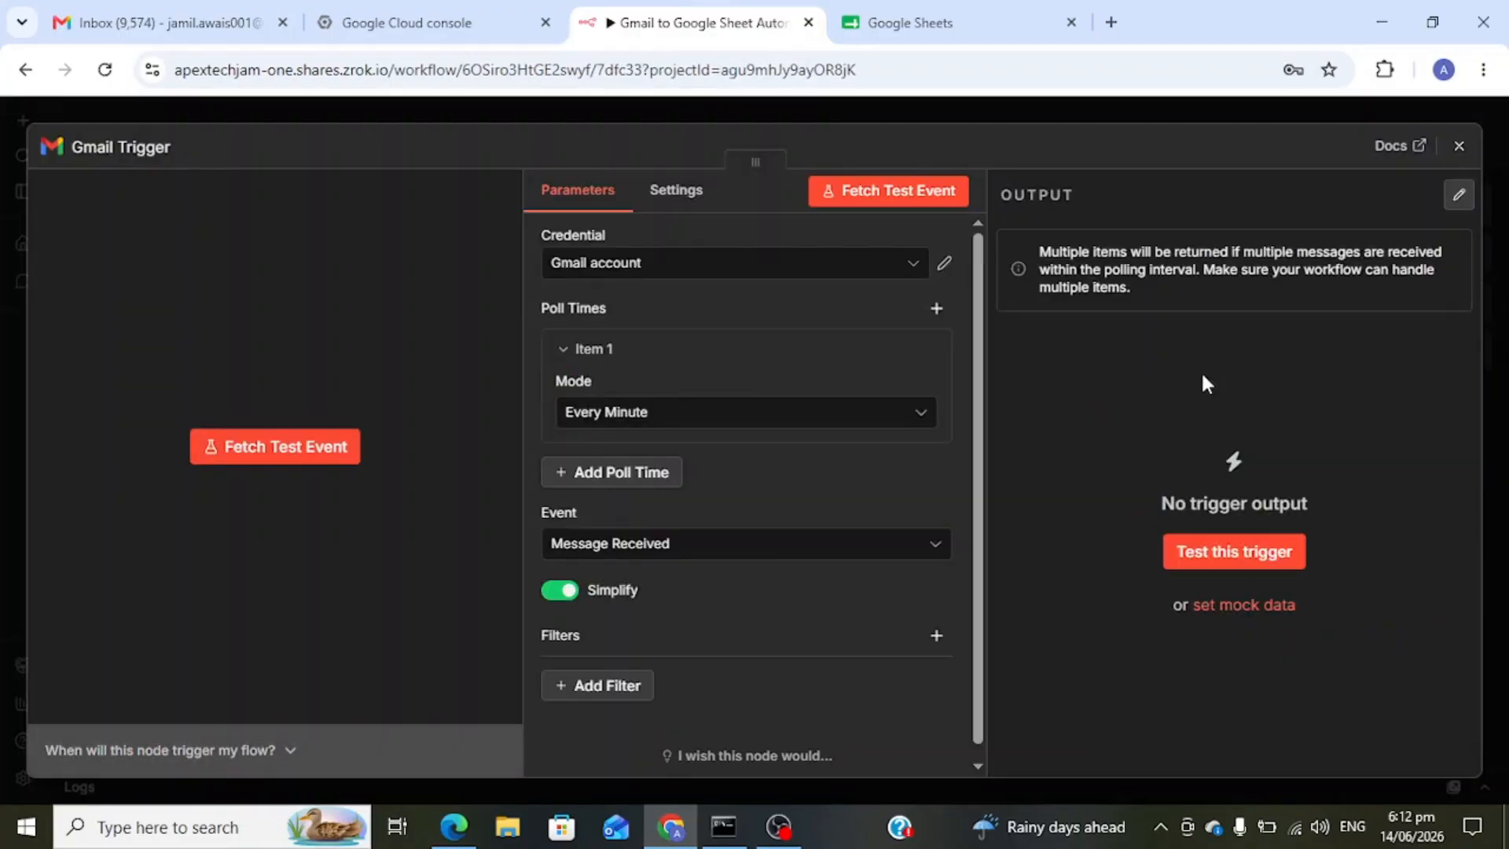
- Review the Gmail account credential's Client ID and Client Secret fields
left_click(944, 267)
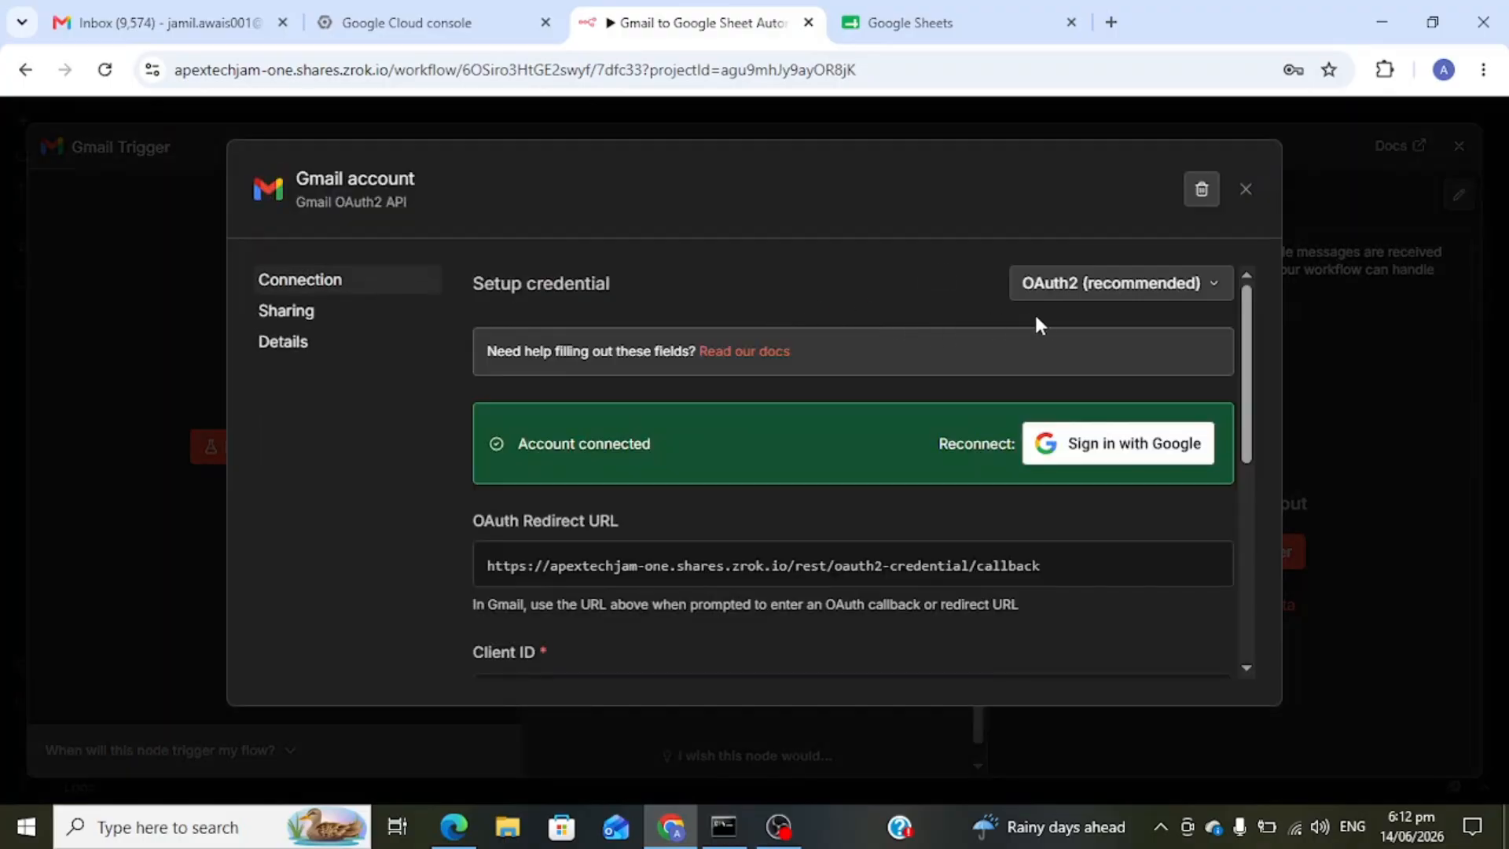
scroll(805, 471, "down", 3)
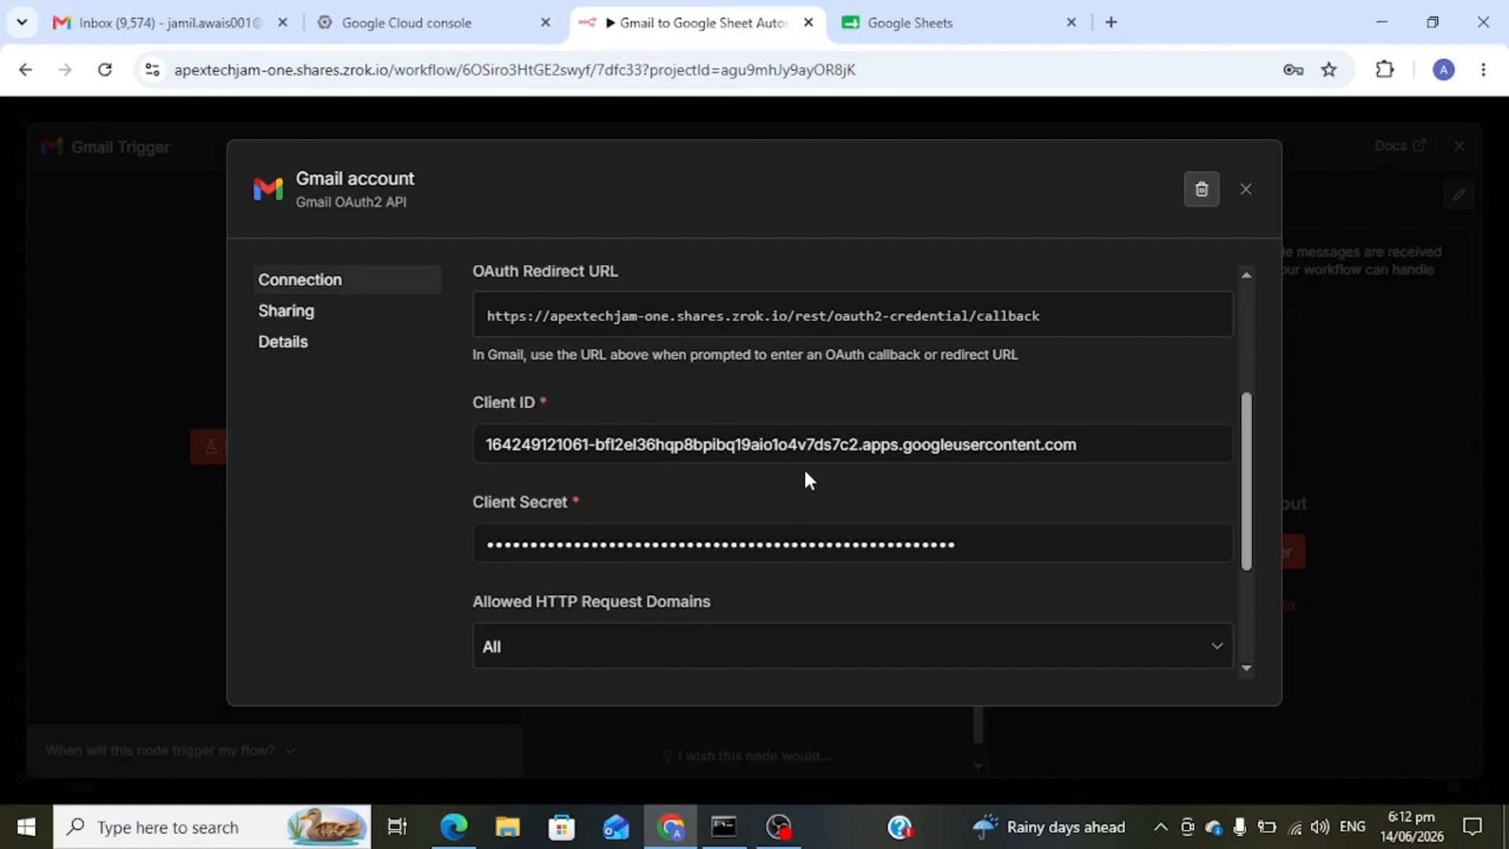
scroll(805, 471, "down", 2)
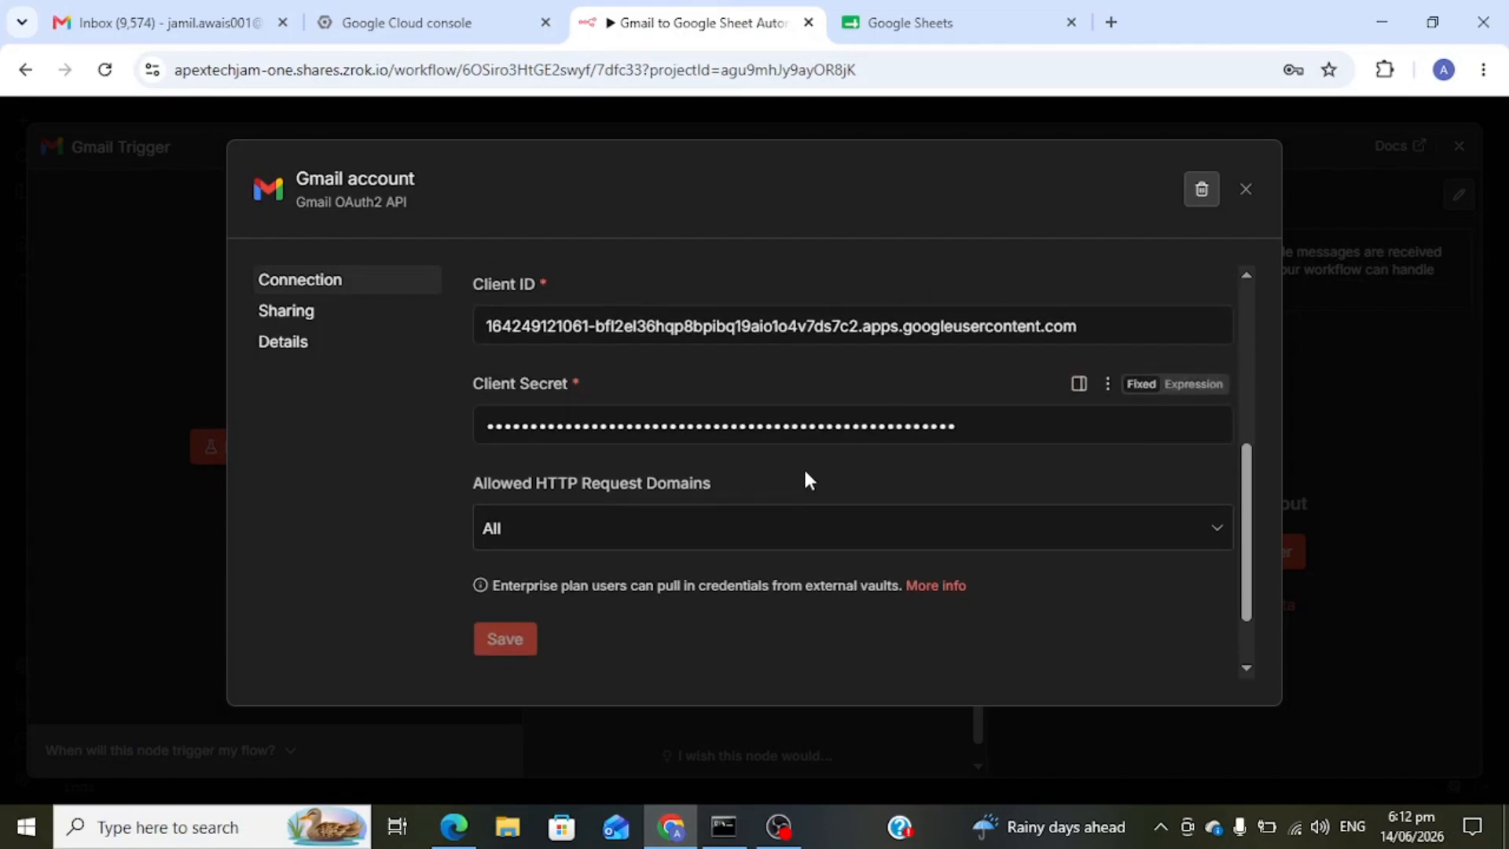
scroll(809, 480, "up", 1)
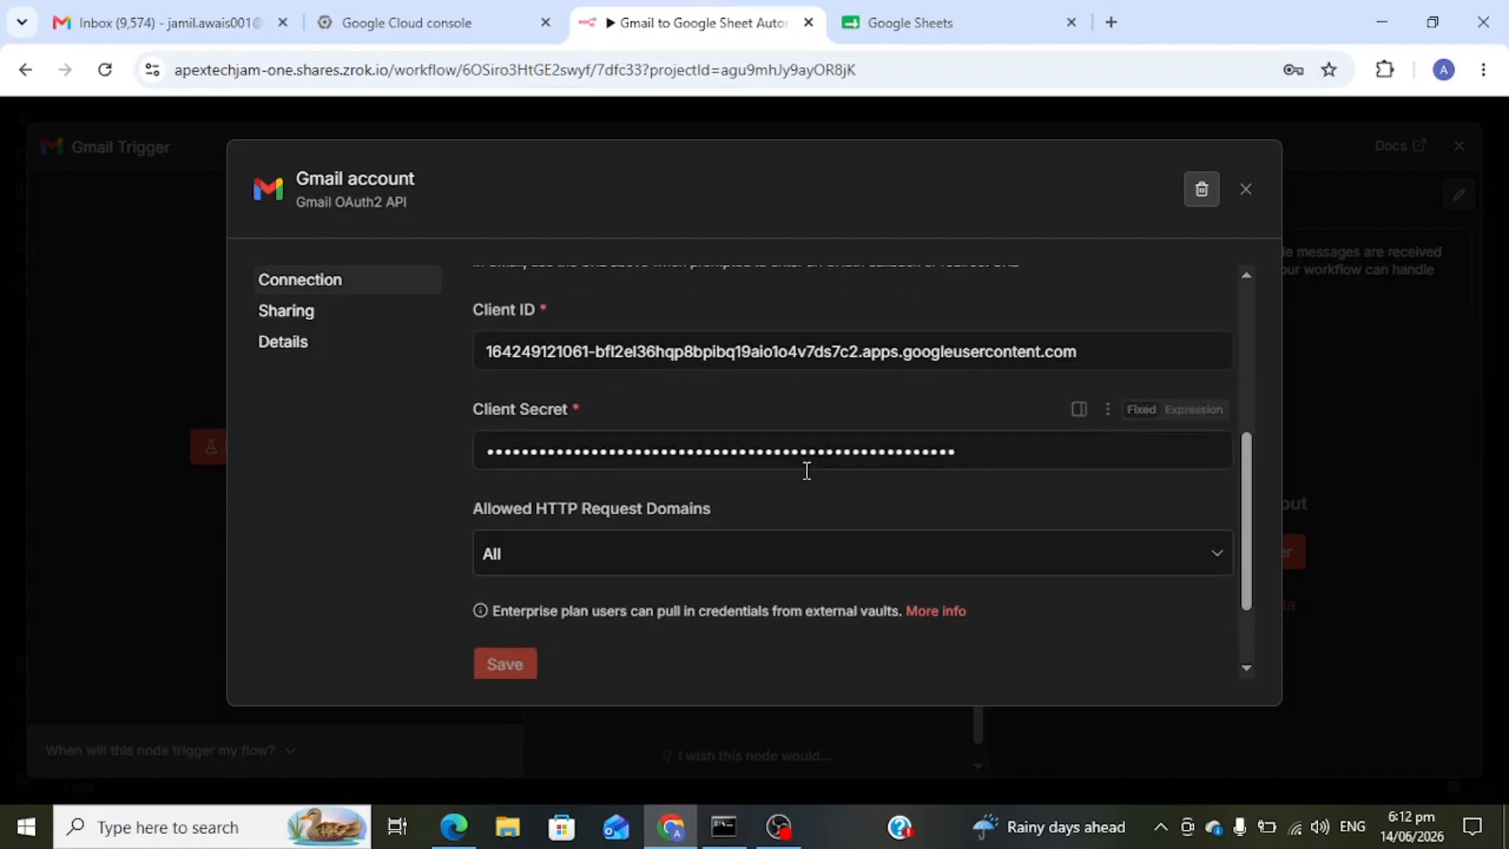
triple_click(1078, 355)
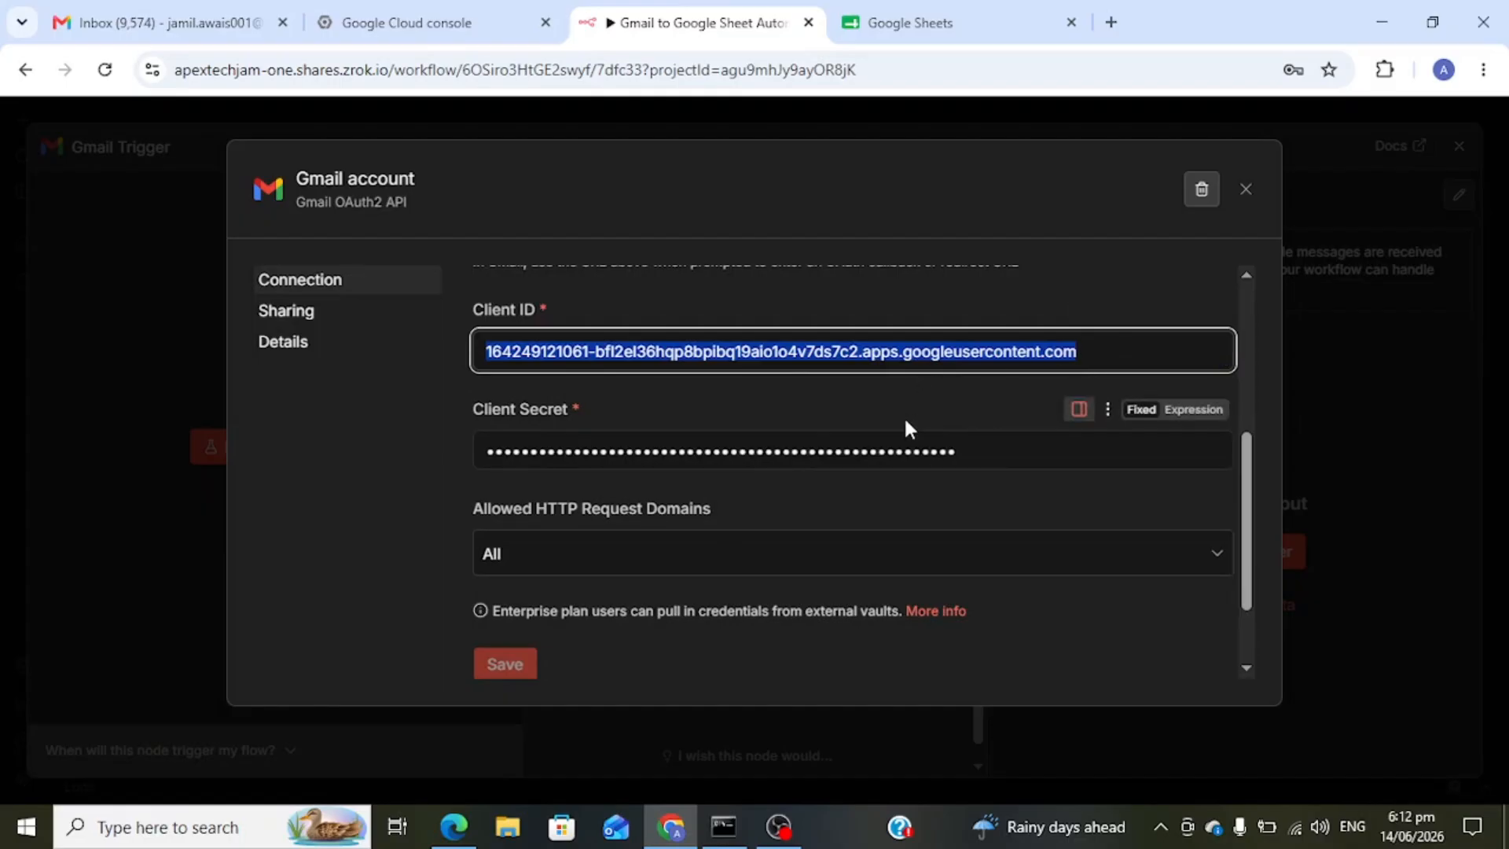
triple_click(979, 463)
scroll(841, 450, "down", 1)
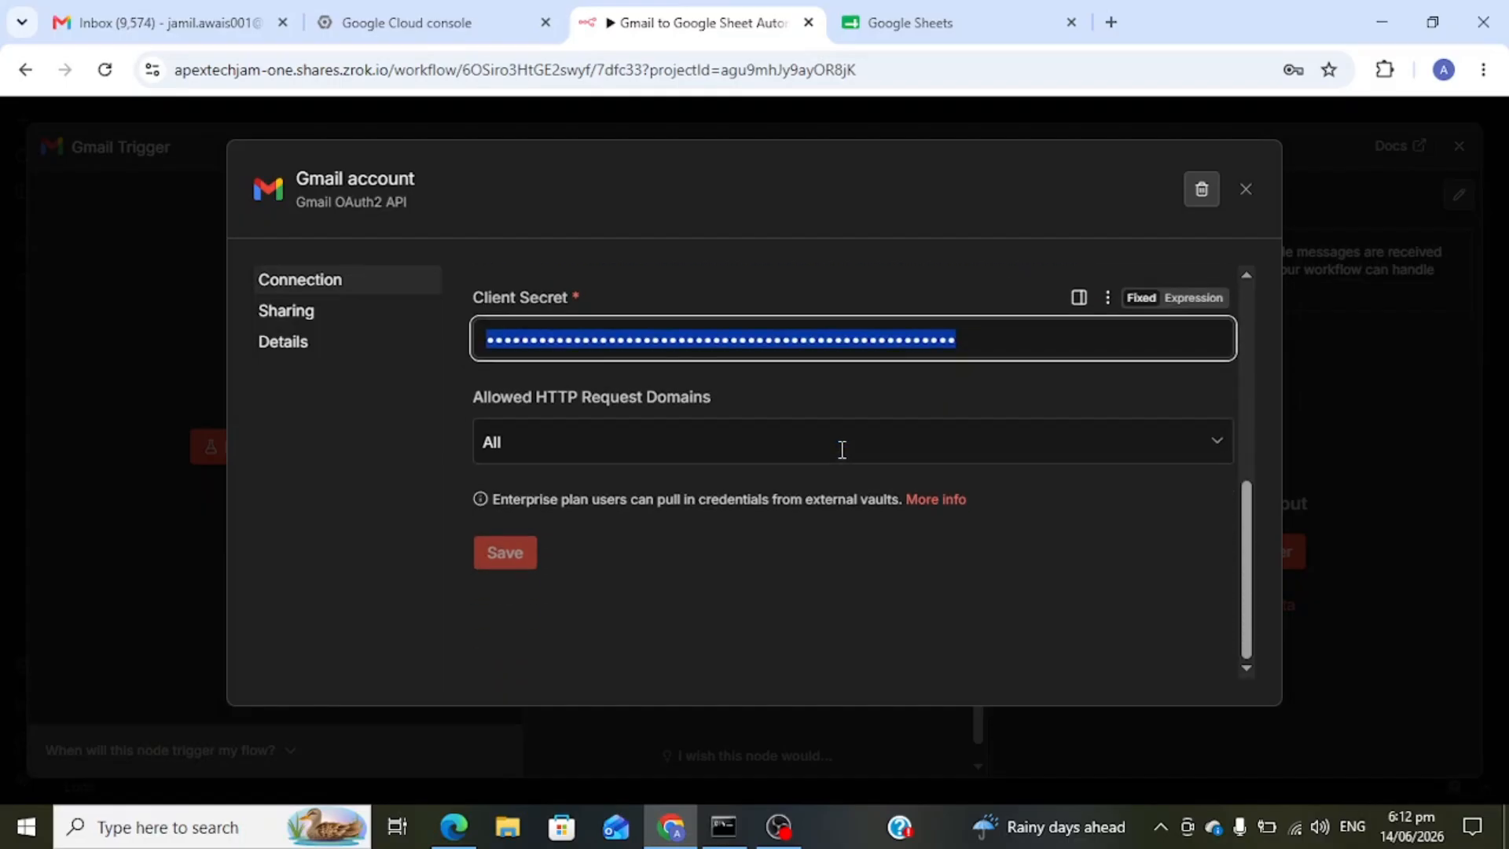
scroll(841, 459, "up", 1)
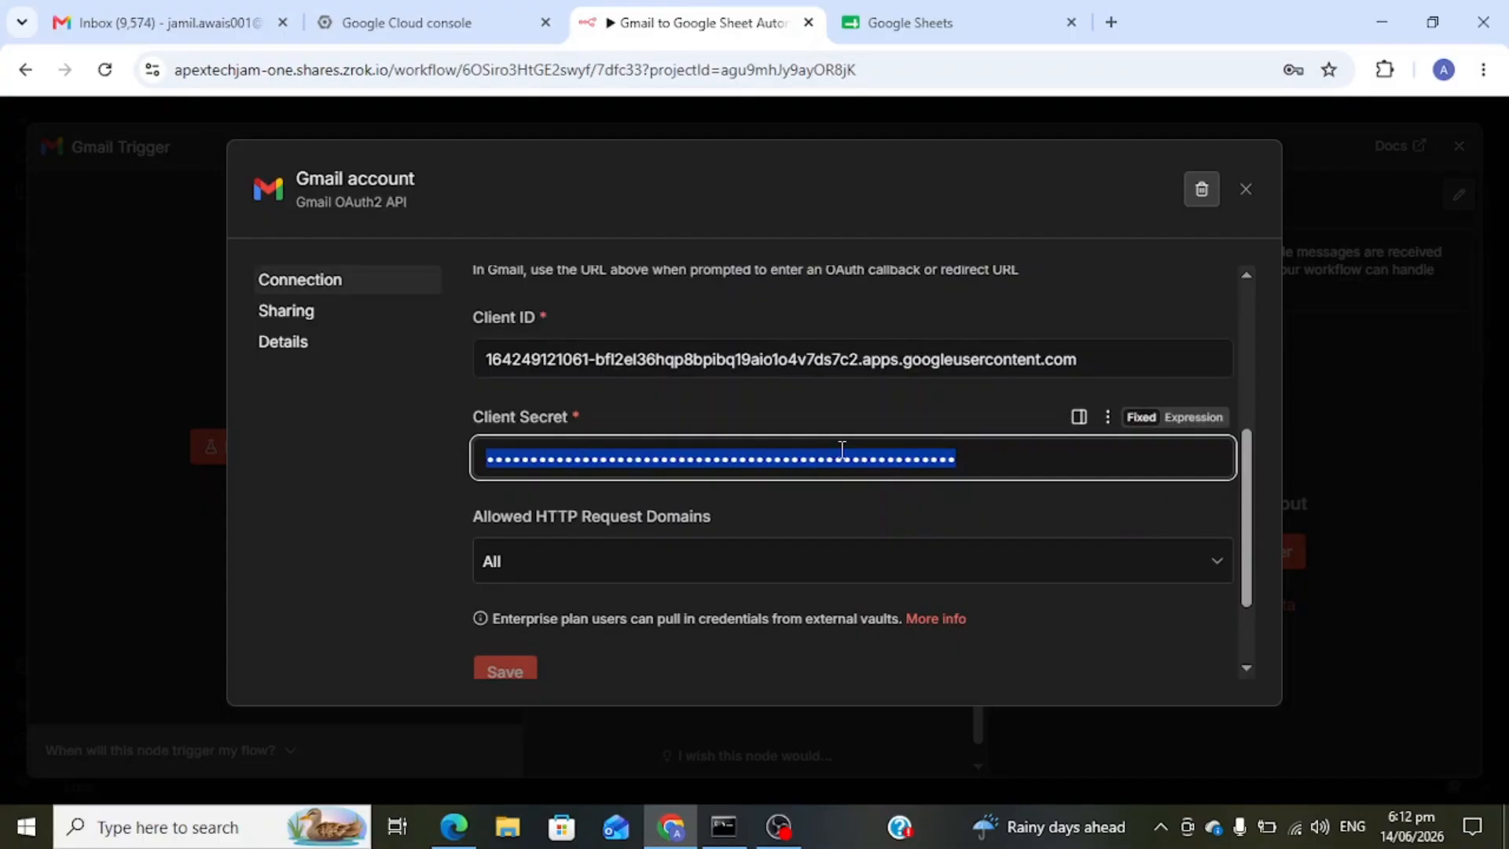
left_click(433, 21)
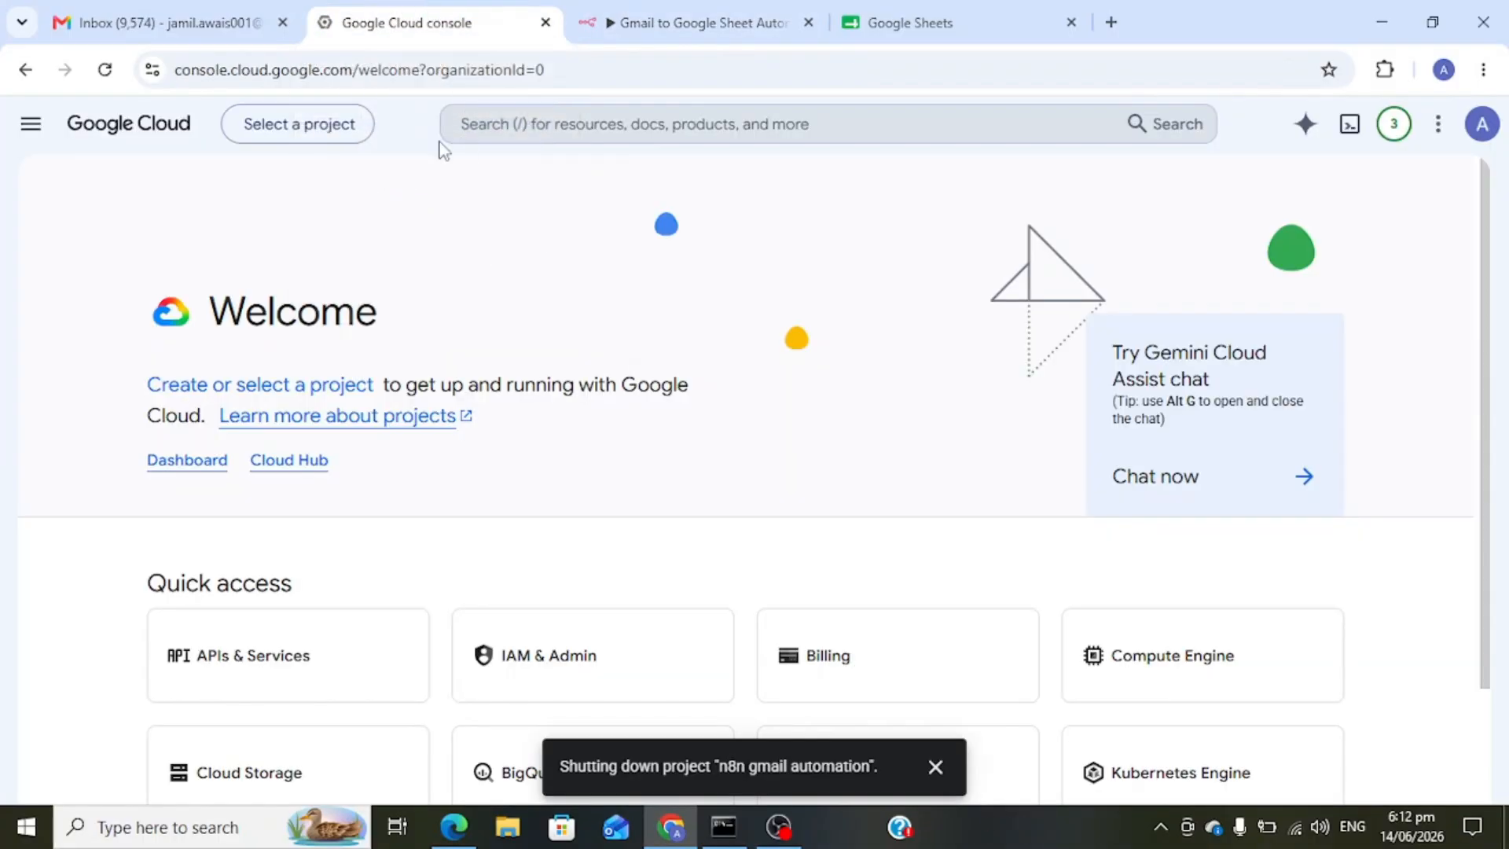
- Go to console.cloud.google.com in the browser
left_click(289, 68)
type("console")
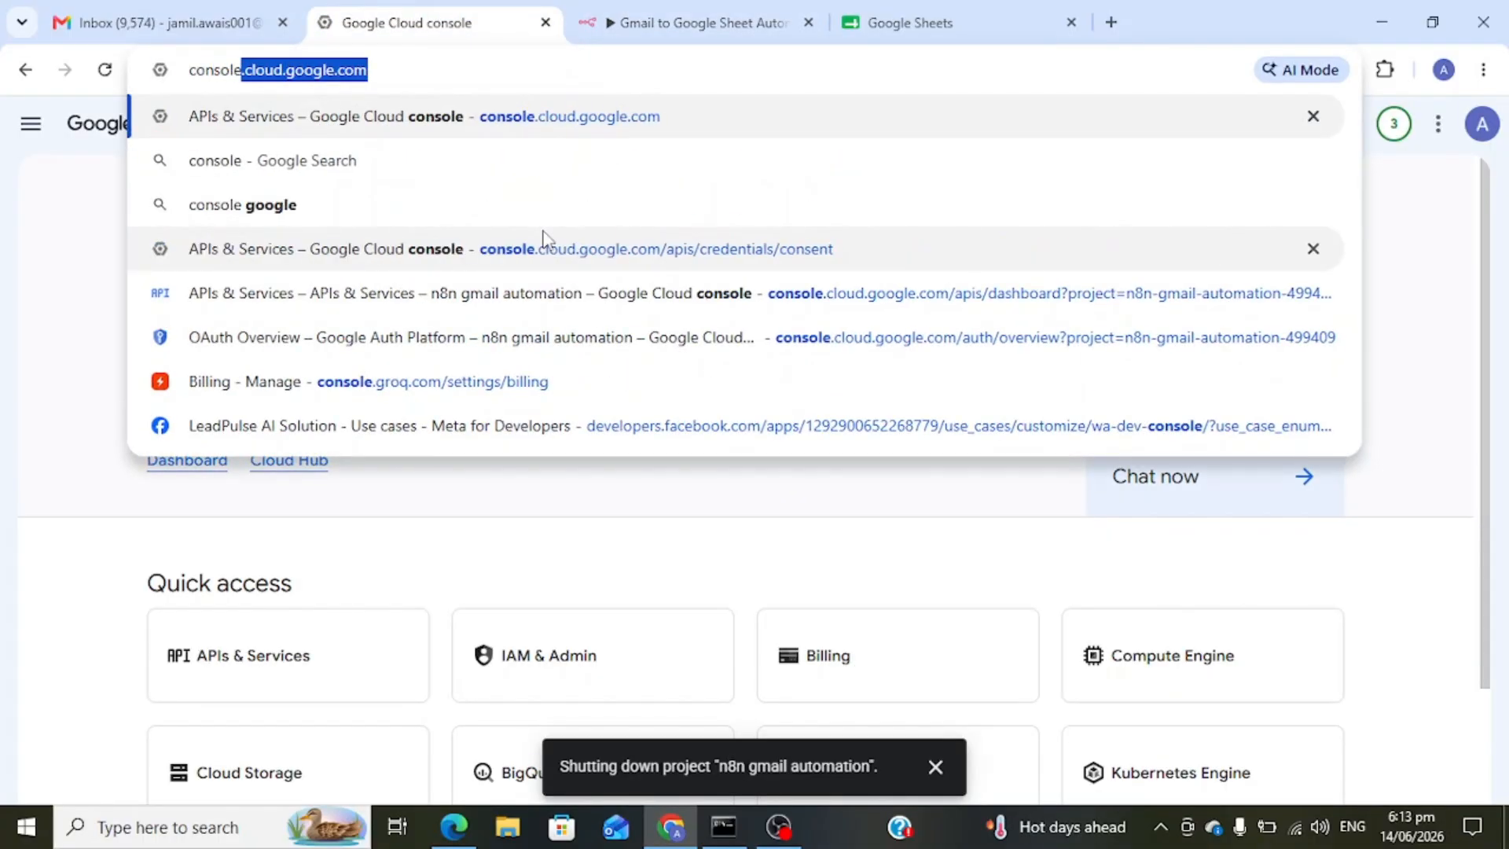
type(".cloud.googe")
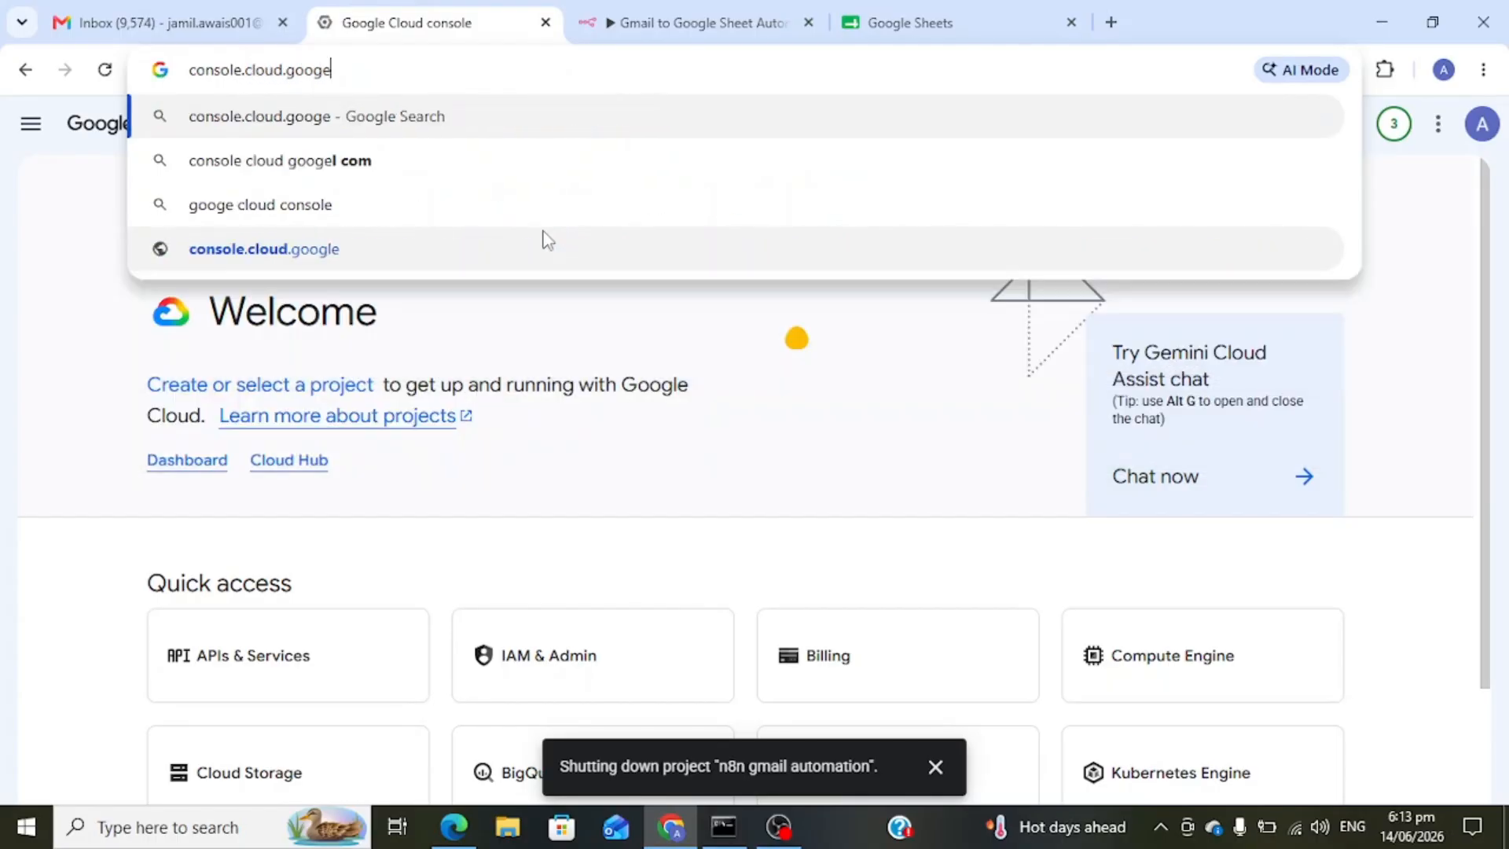
key("BackSpace")
type("le.co")
key("Return")
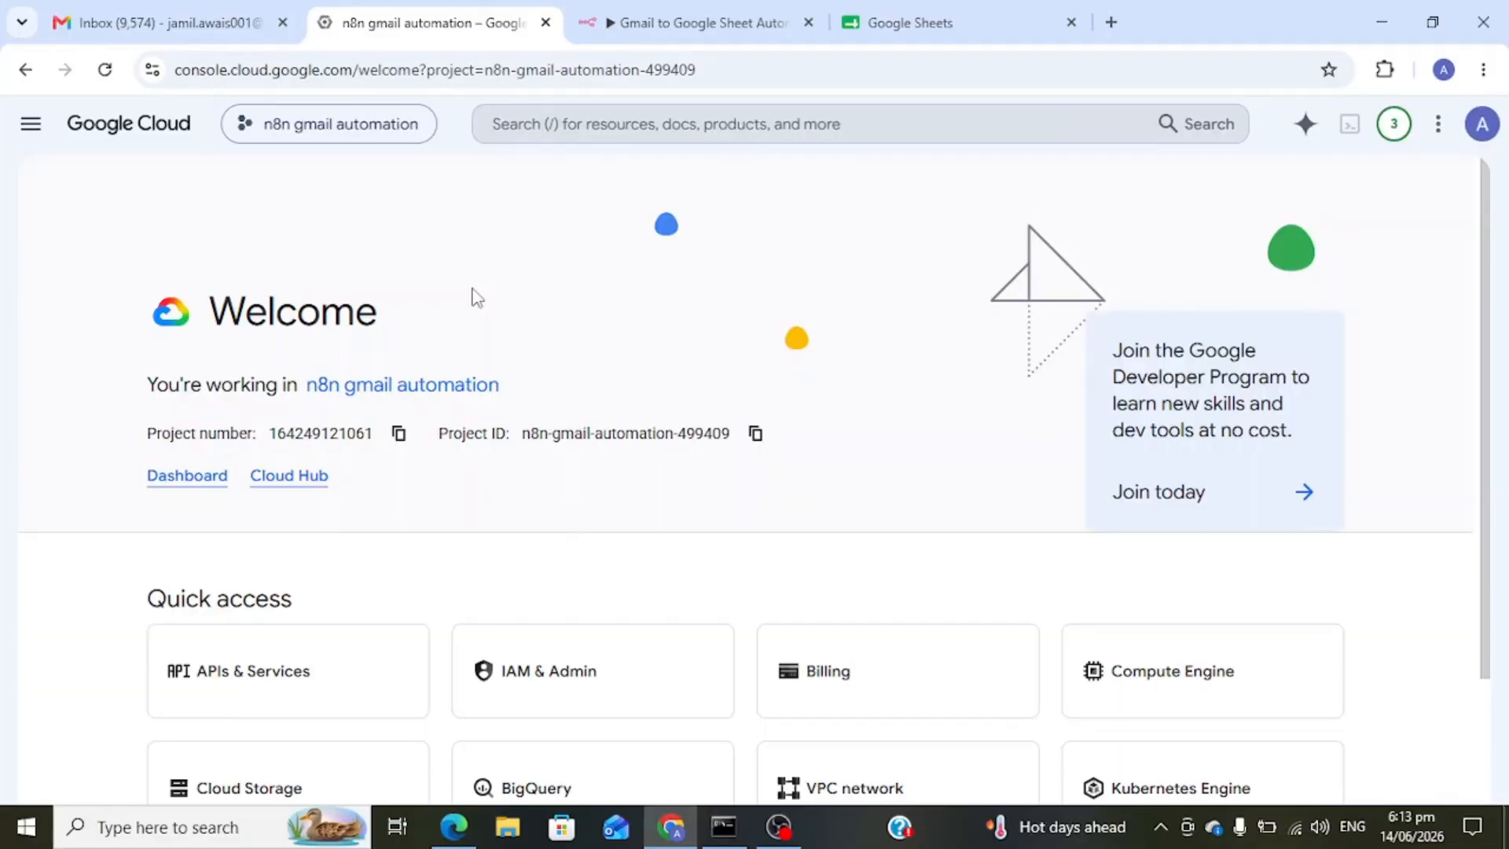
- Create a new Cloud project named 'gmail to google sheet'
left_click(362, 125)
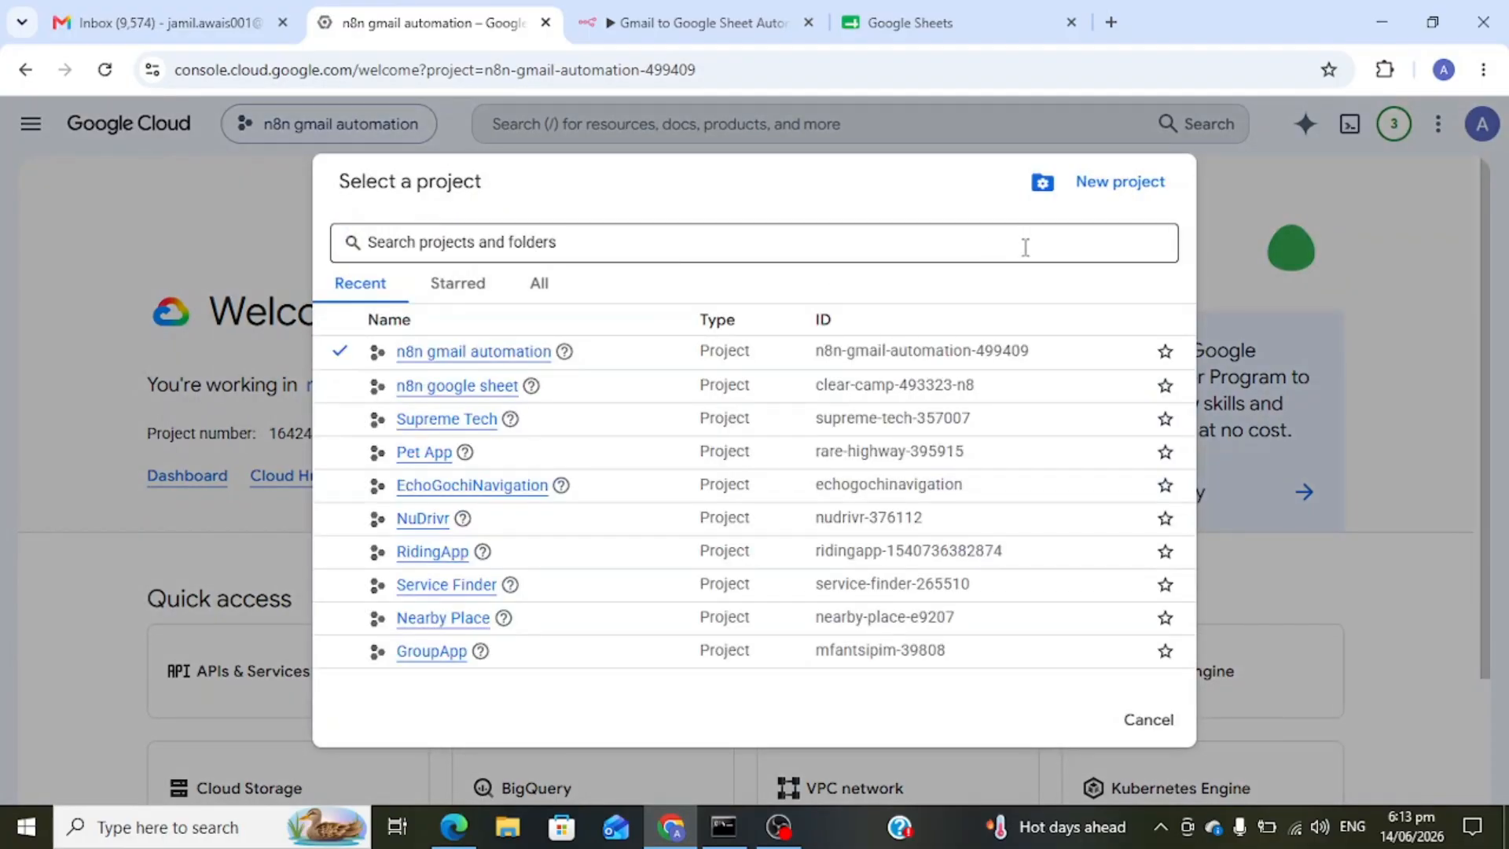
left_click(1114, 188)
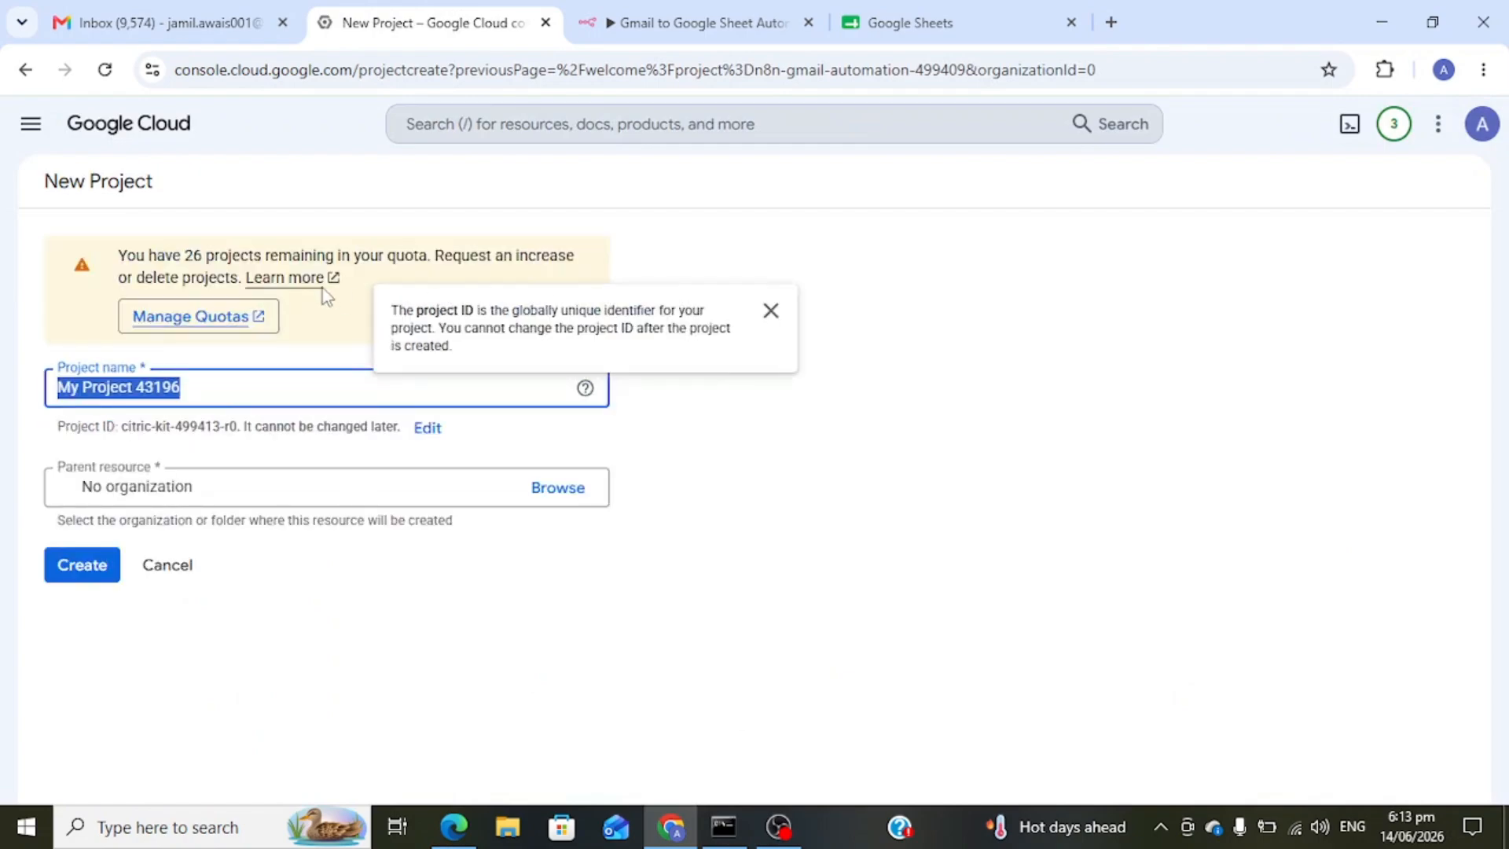
type("gmail ")
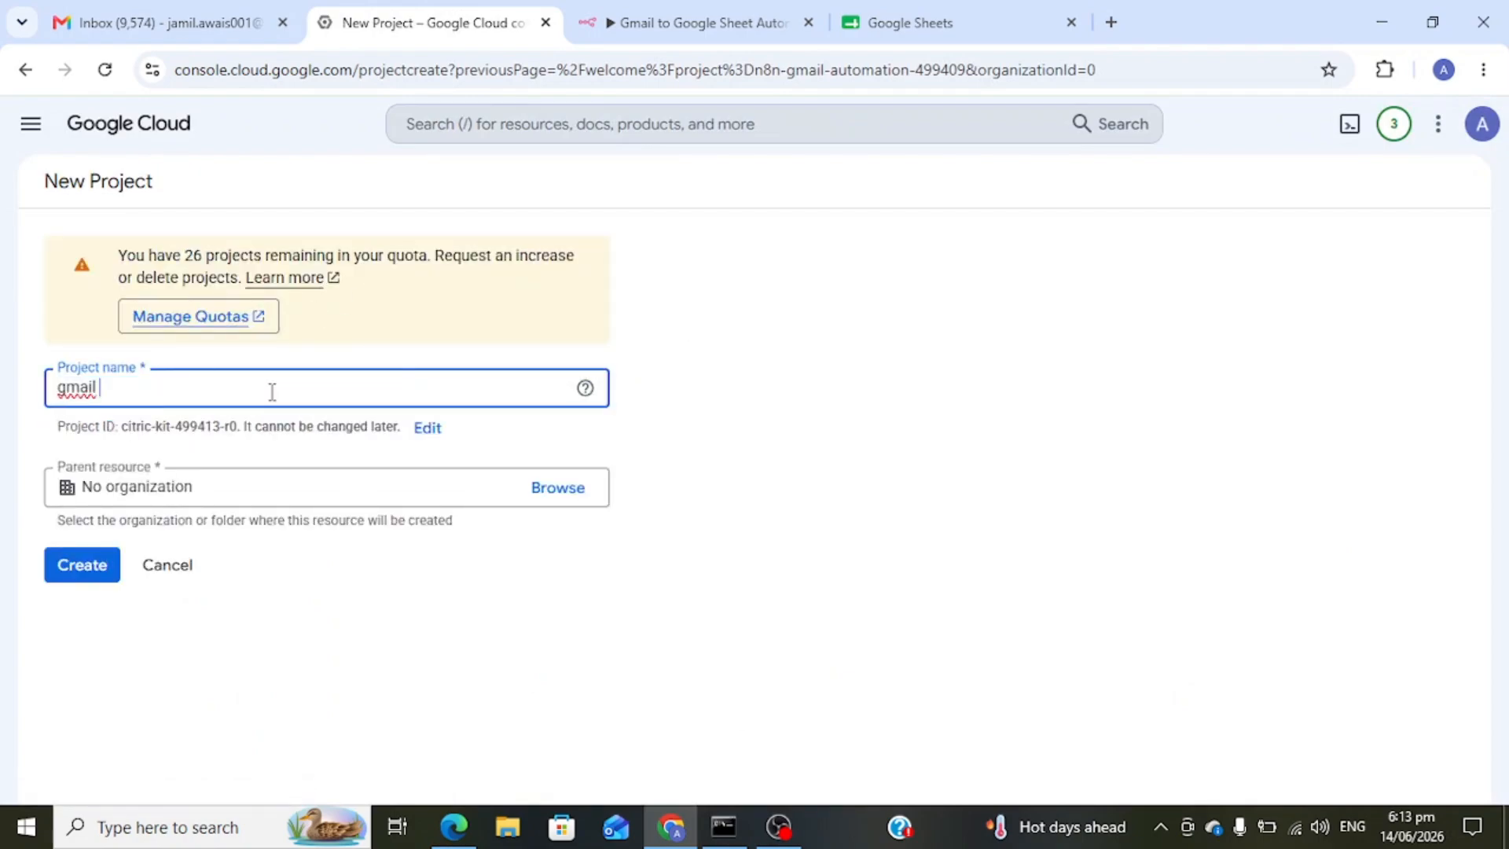
type("to google sheet automation")
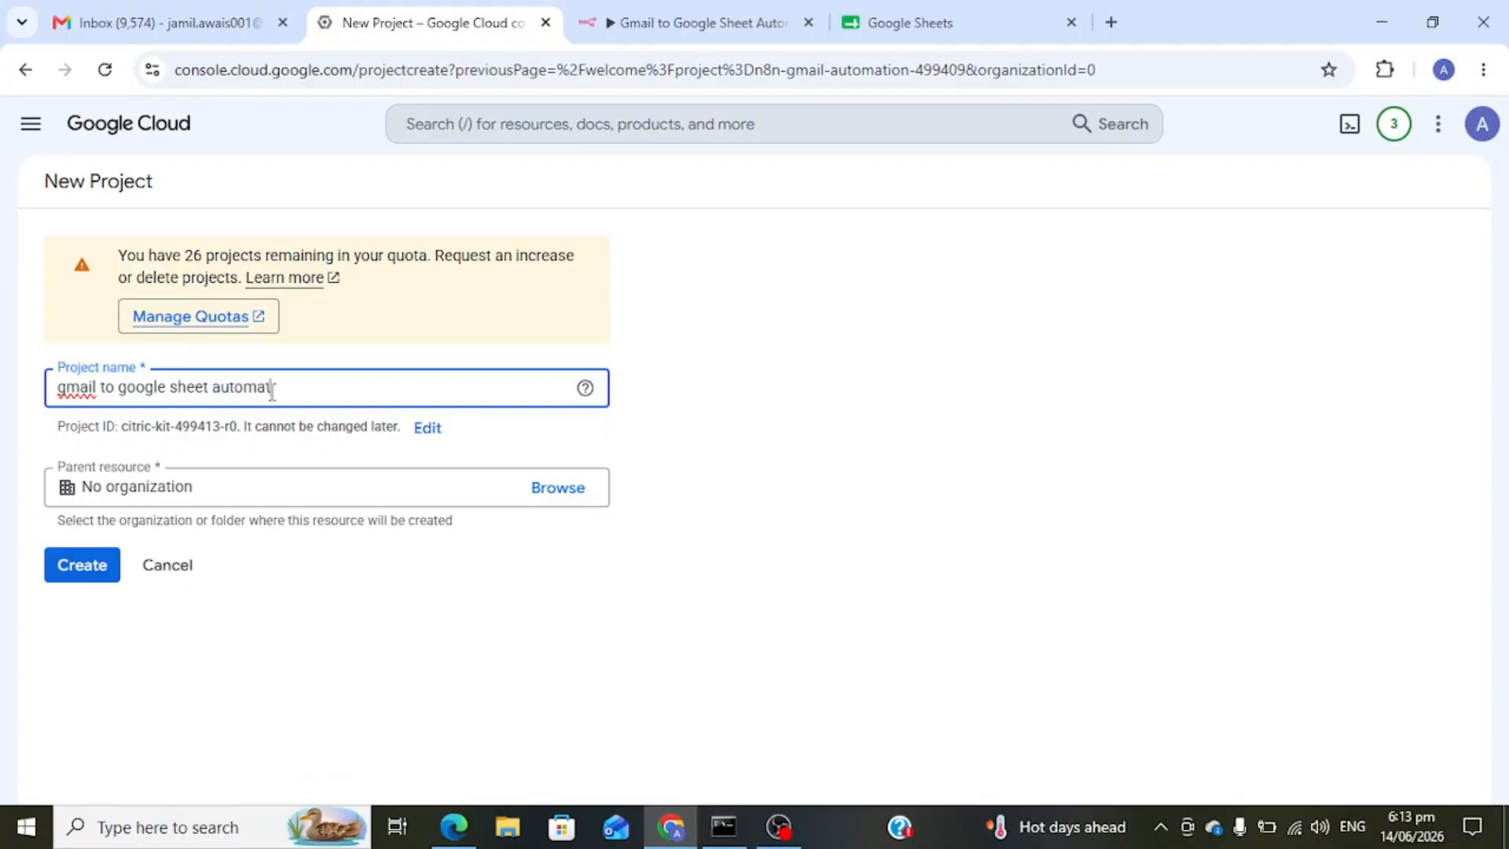
left_click(89, 566)
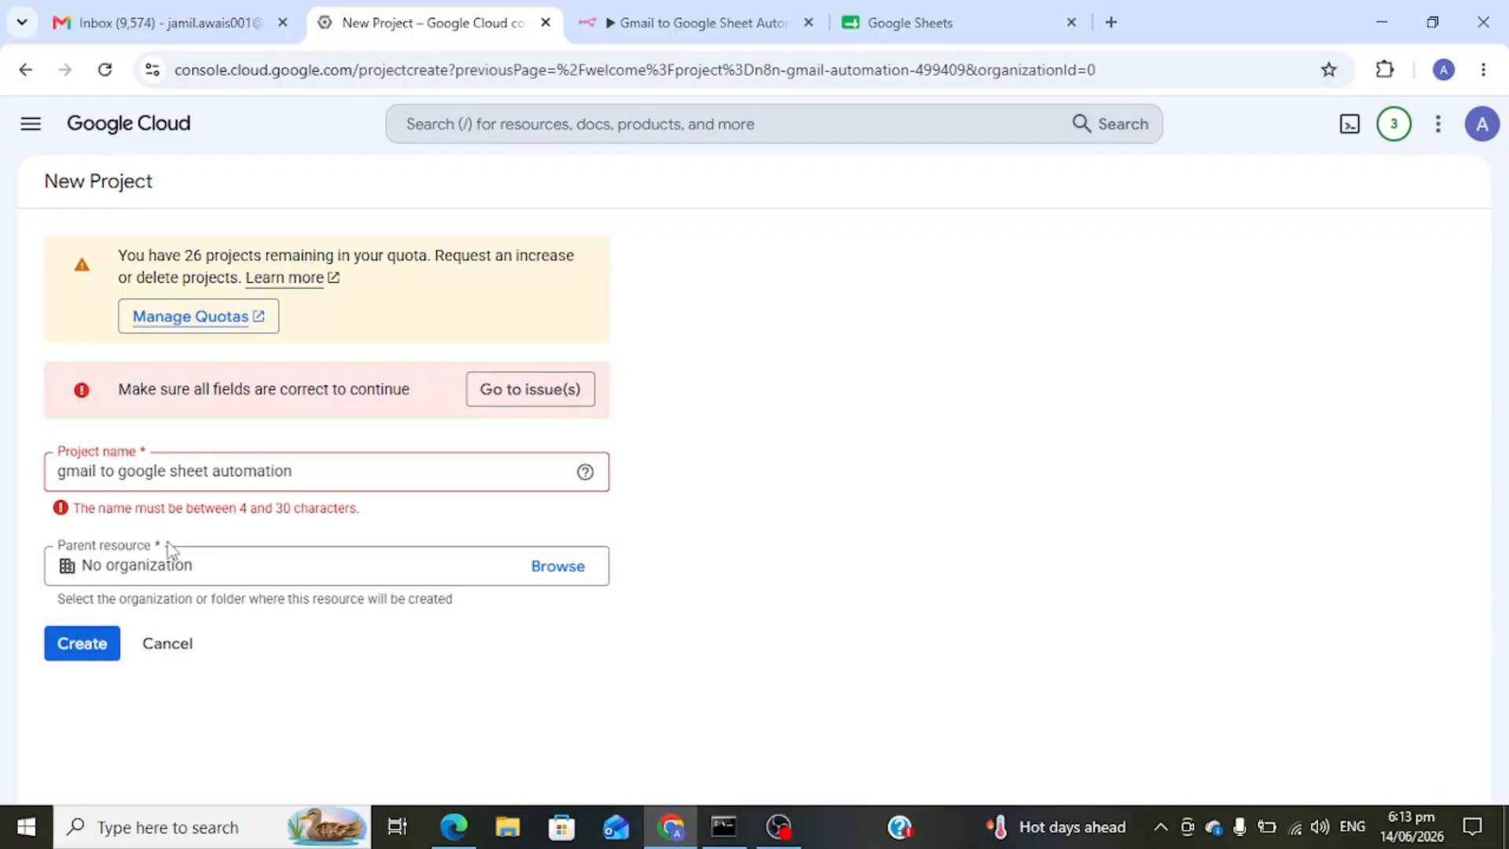
left_click(317, 469)
key("BackSpace")
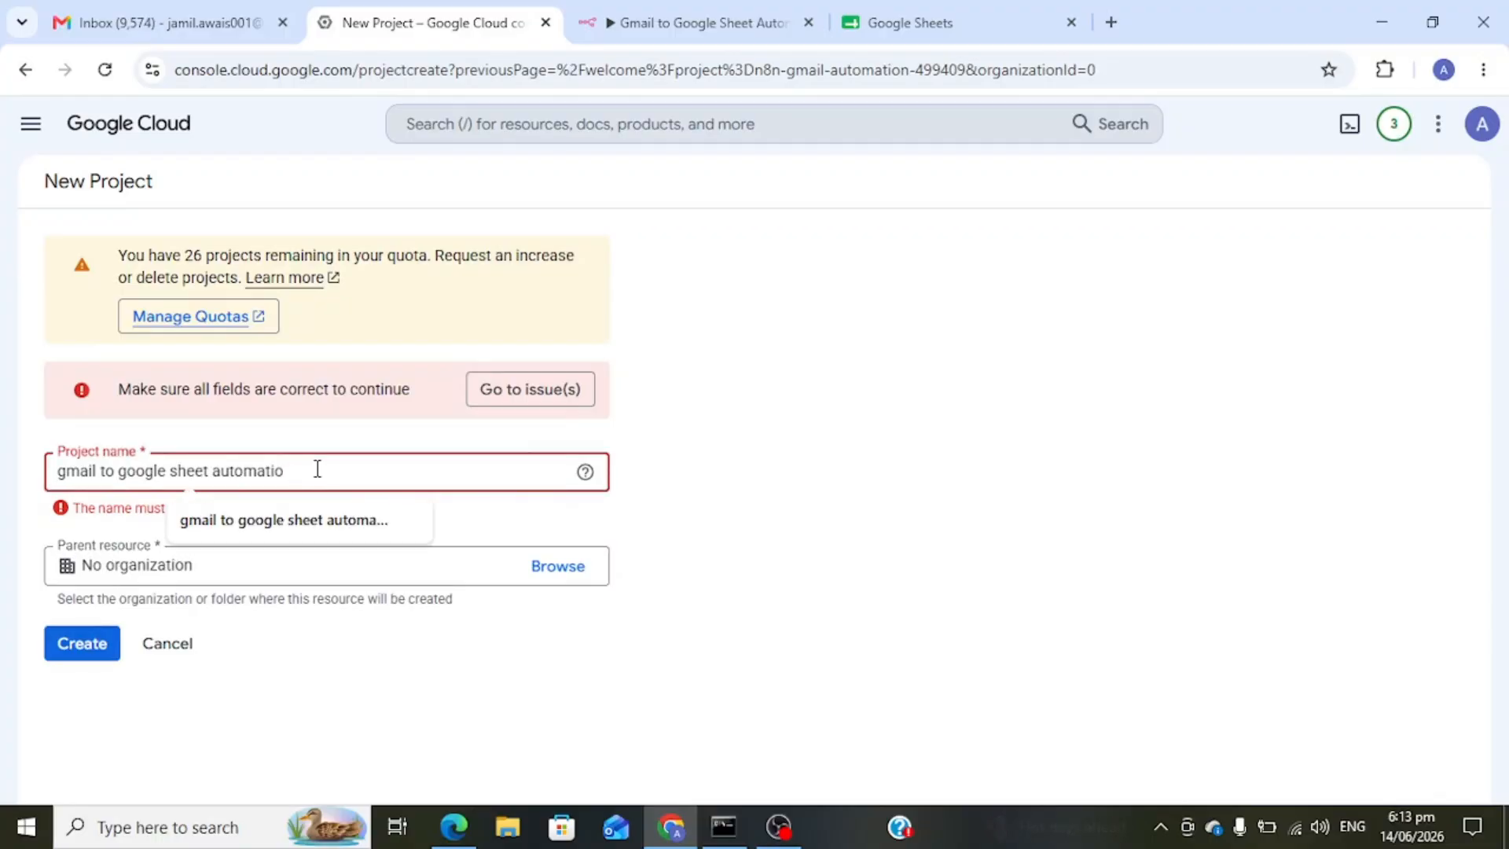
key("BackSpace")
key("BackSpace")
key("BackSpace")
key("BackSpace")
key("BackSpace")
key("BackSpace")
key("BackSpace")
key("BackSpace")
key("BackSpace")
key("BackSpace")
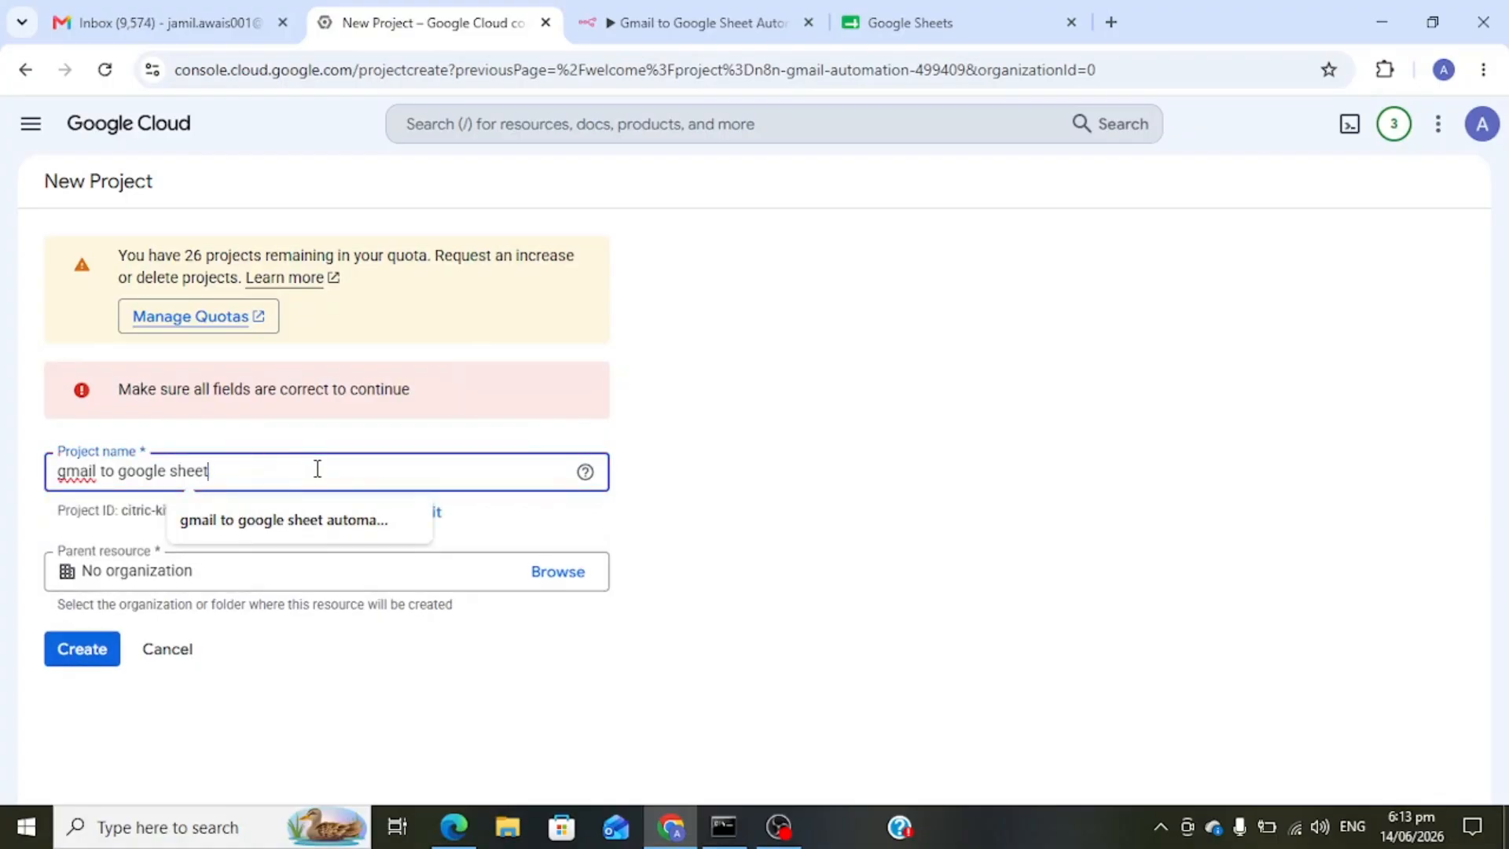
left_click(88, 651)
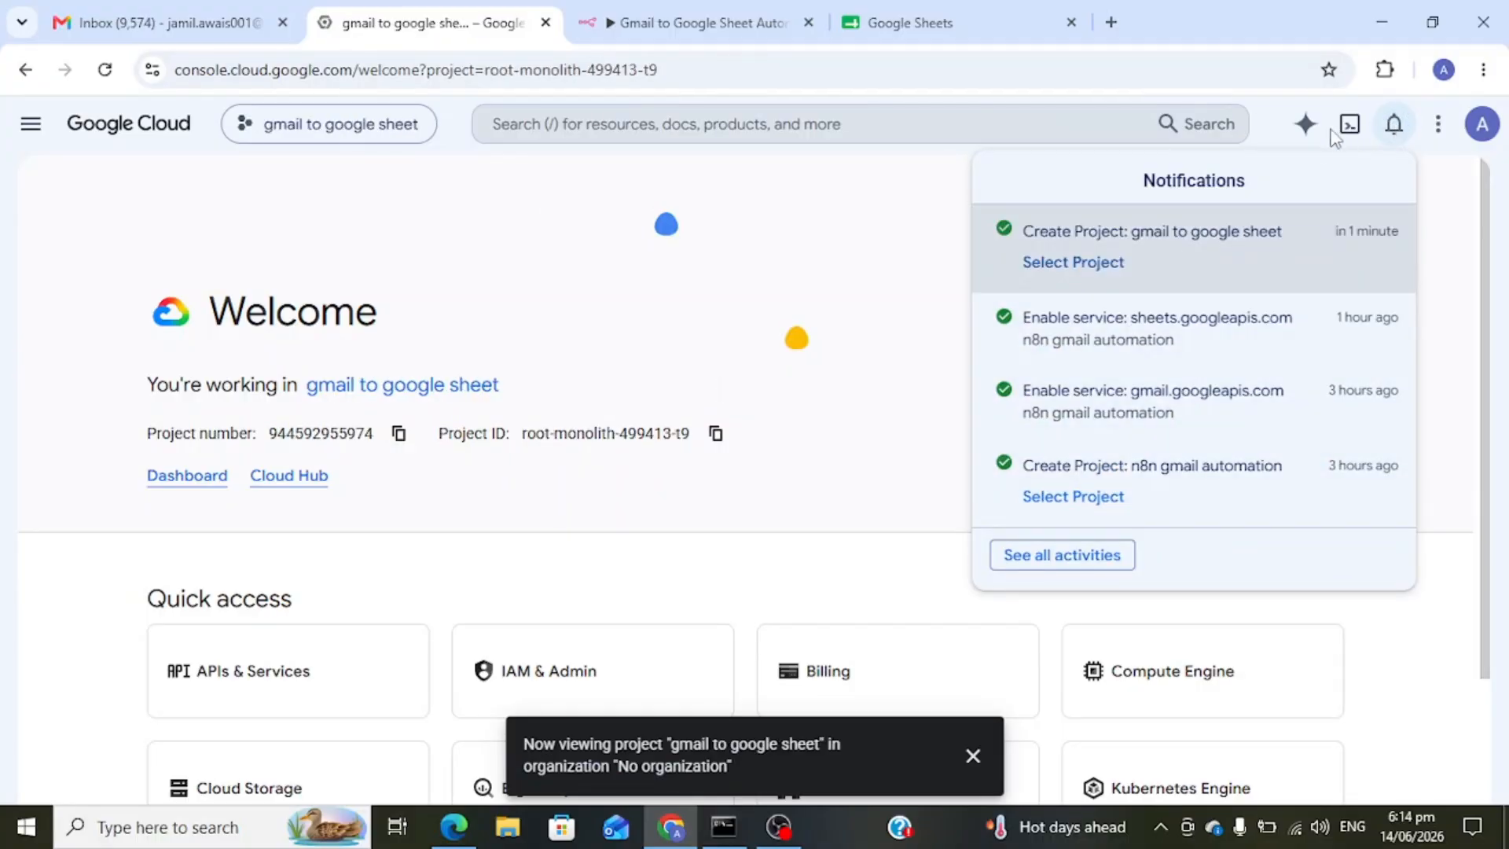
- Enable the Gmail API from the APIs & Services library
left_click(1393, 125)
scroll(267, 525, "down", 2)
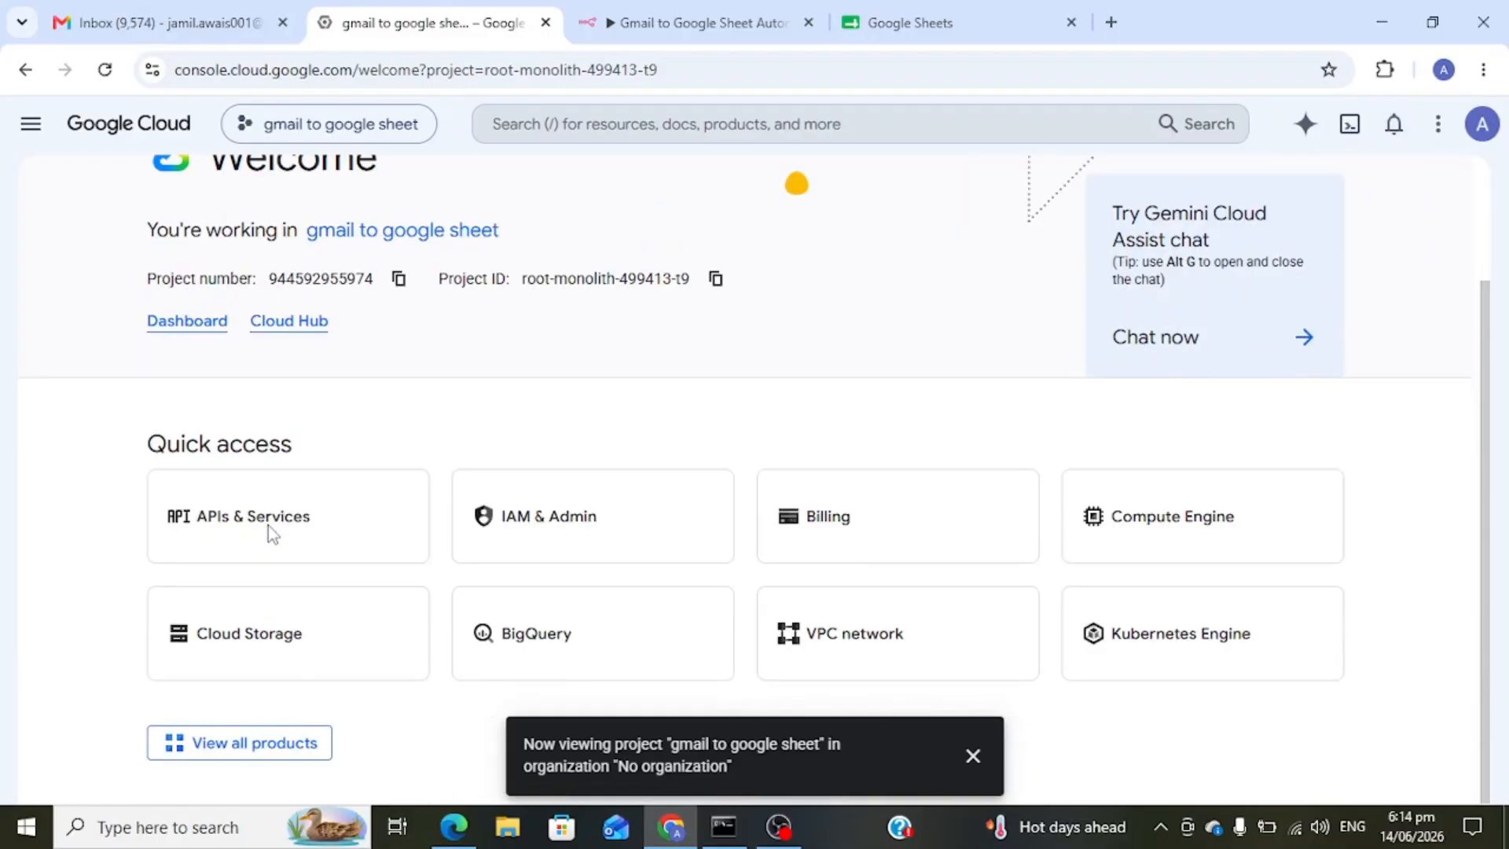
left_click(269, 525)
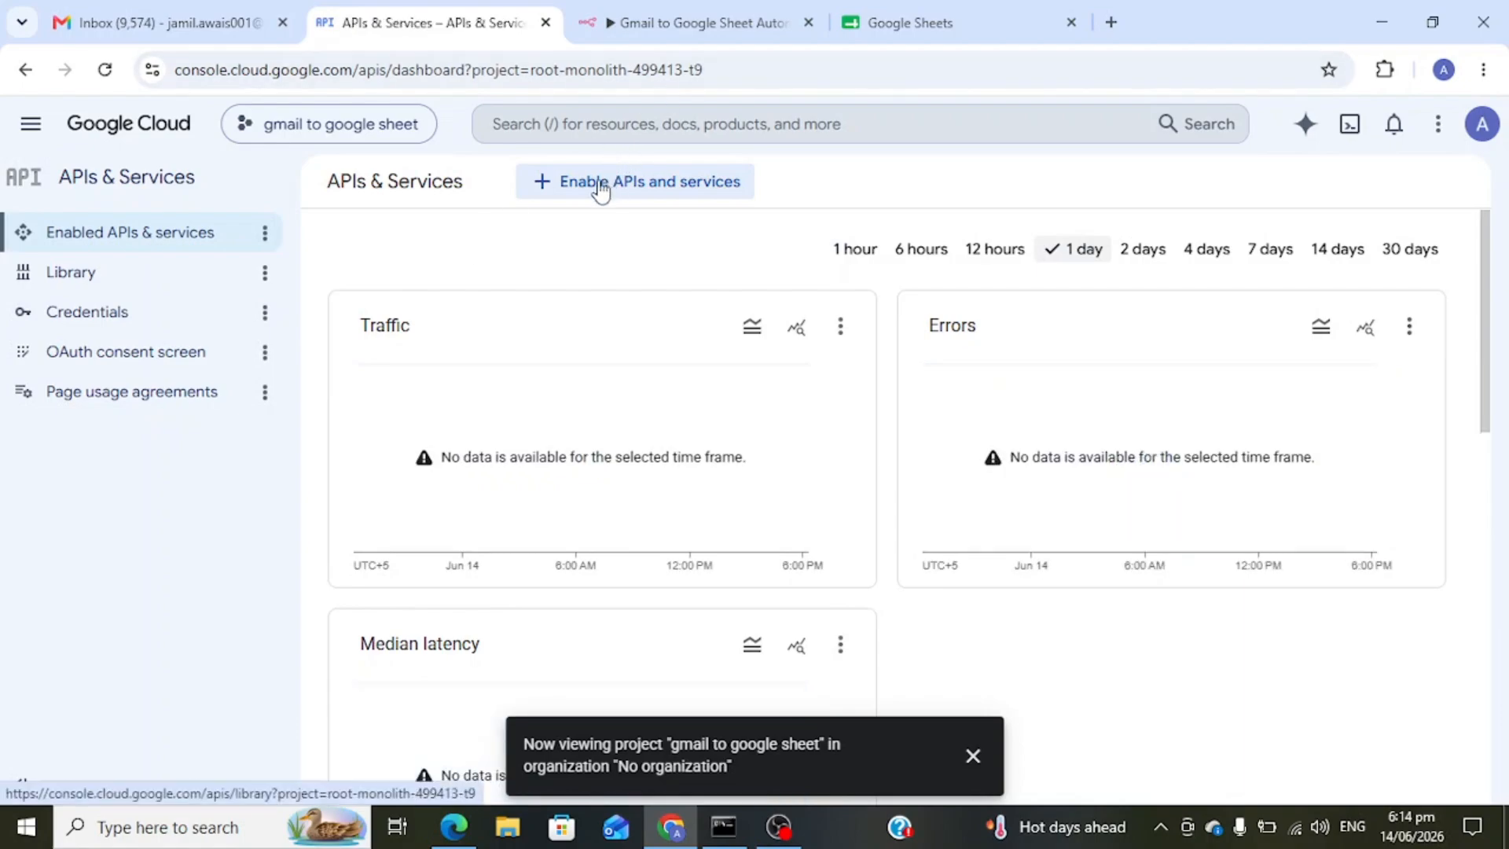
left_click(601, 187)
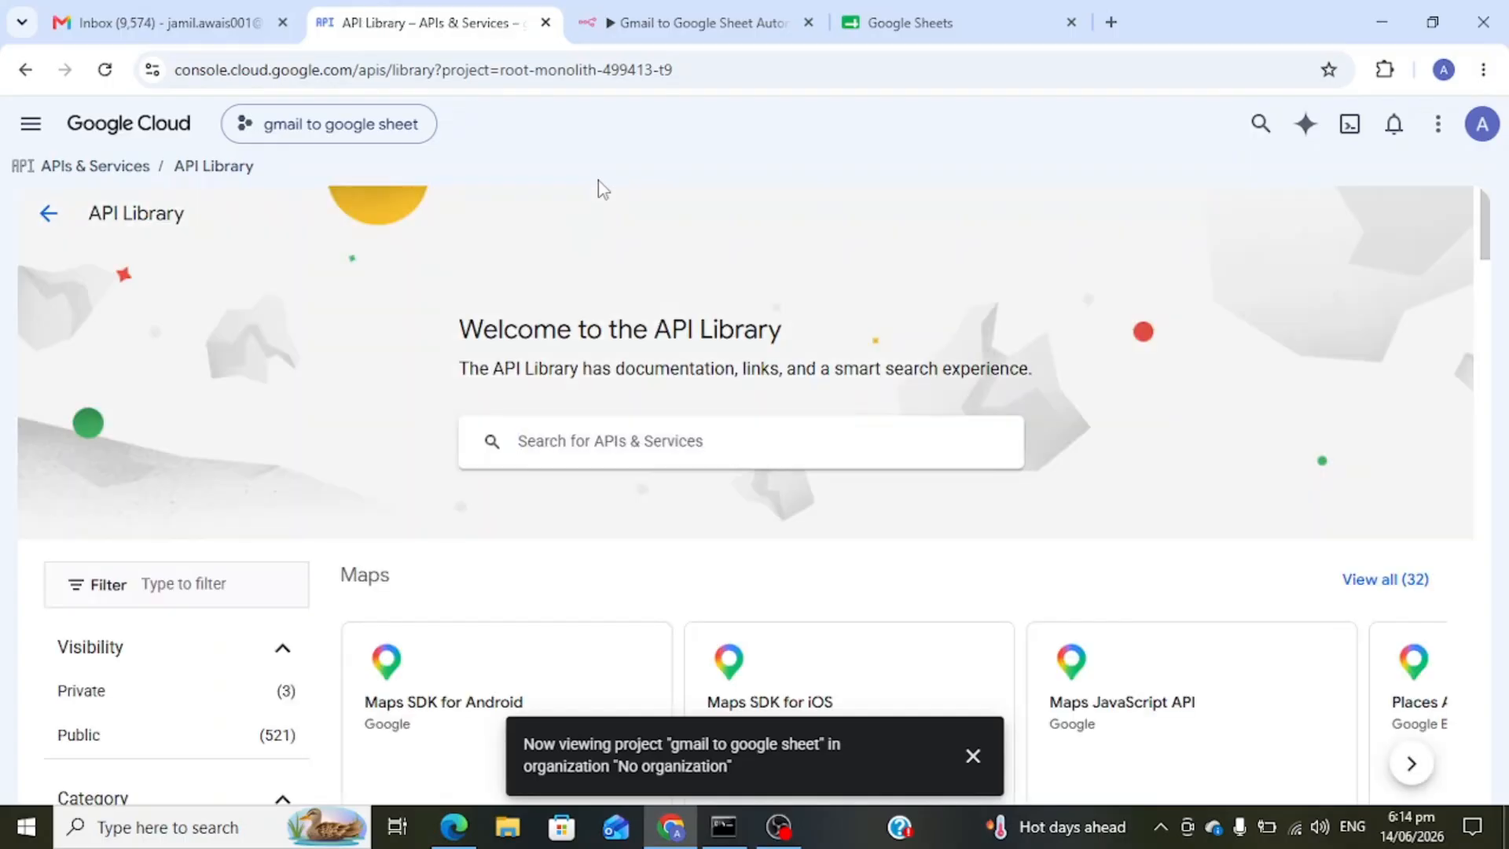
type("gmail api")
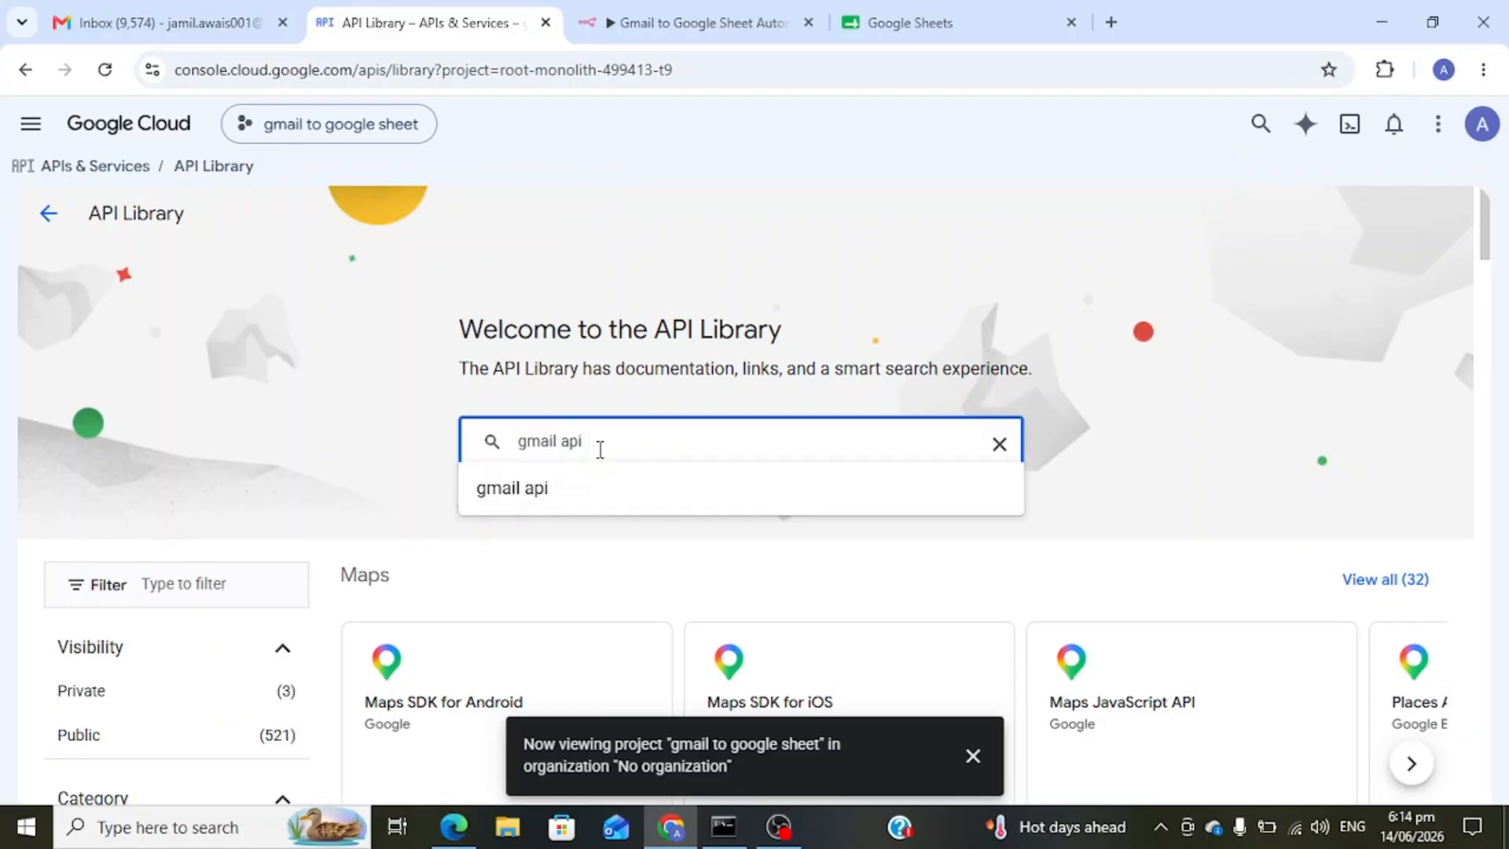
left_click(573, 495)
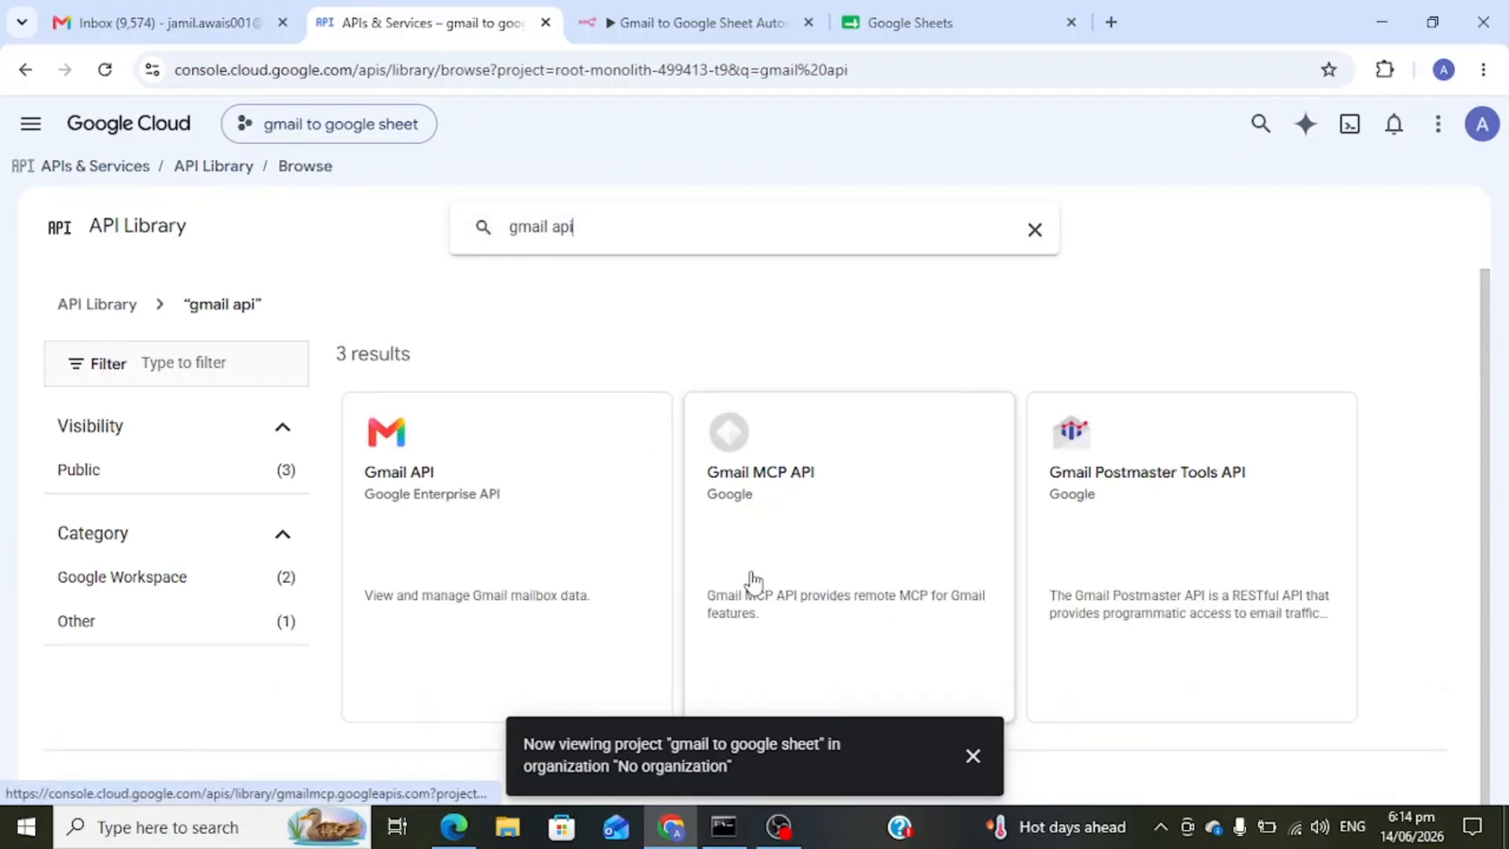
left_click(507, 542)
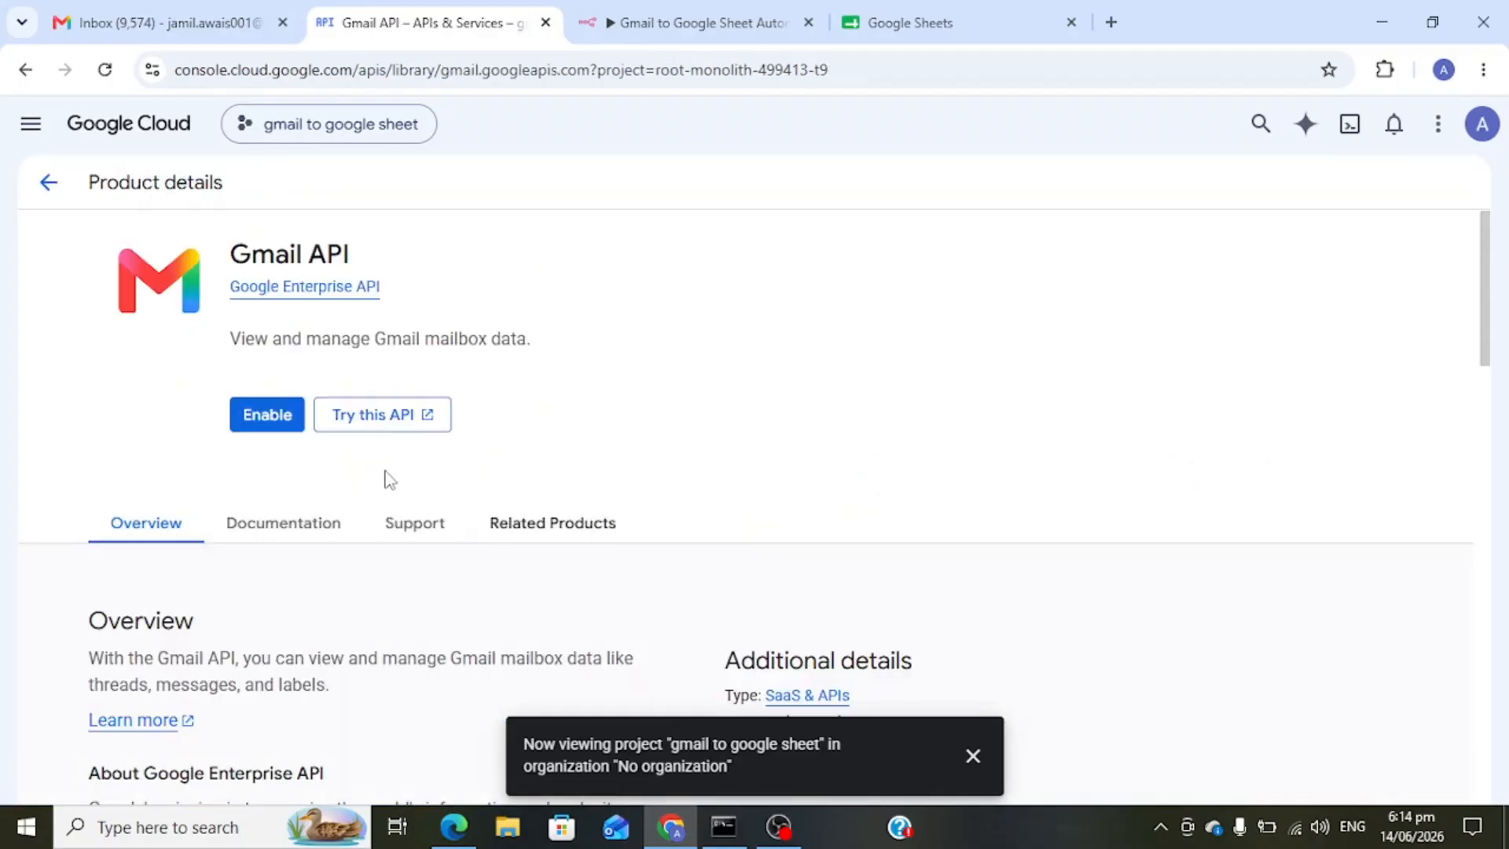
left_click(271, 416)
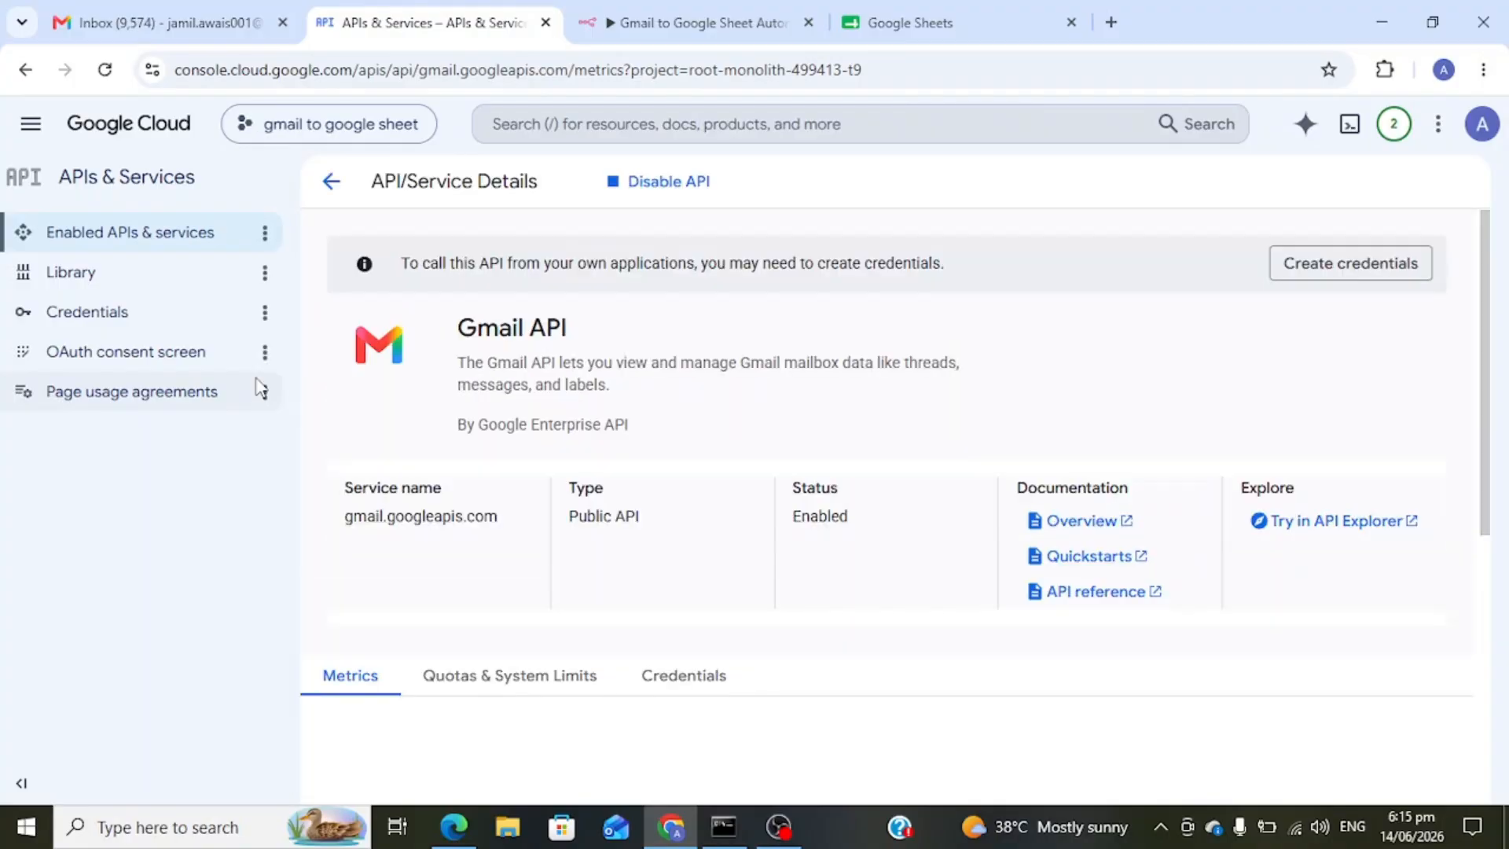
- Search the API library for 'google sheet' and enable the Google Sheets API
left_click(330, 185)
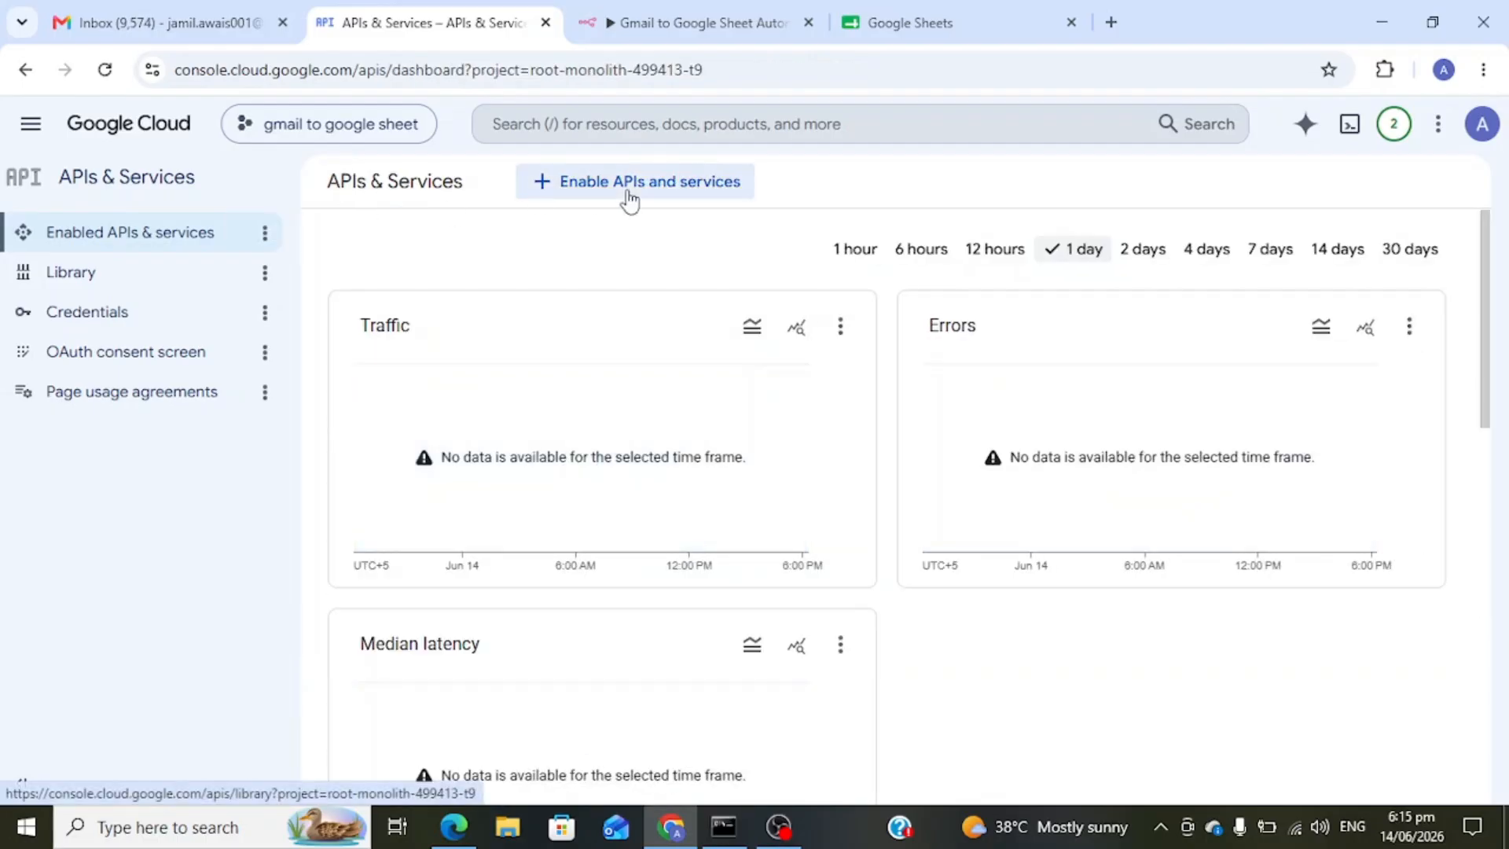
left_click(629, 200)
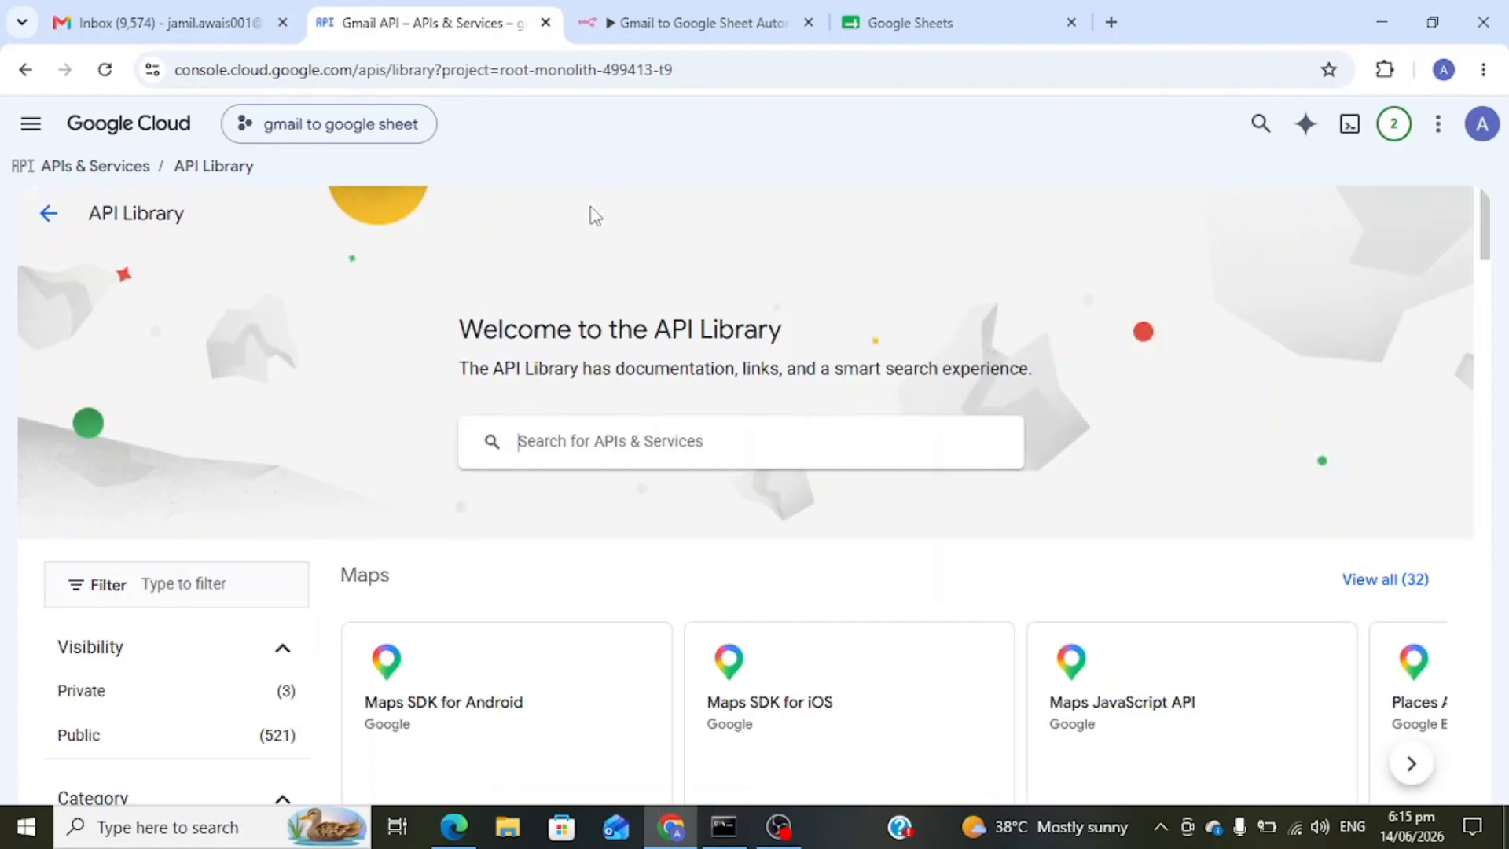
left_click(616, 443)
type("google sheet")
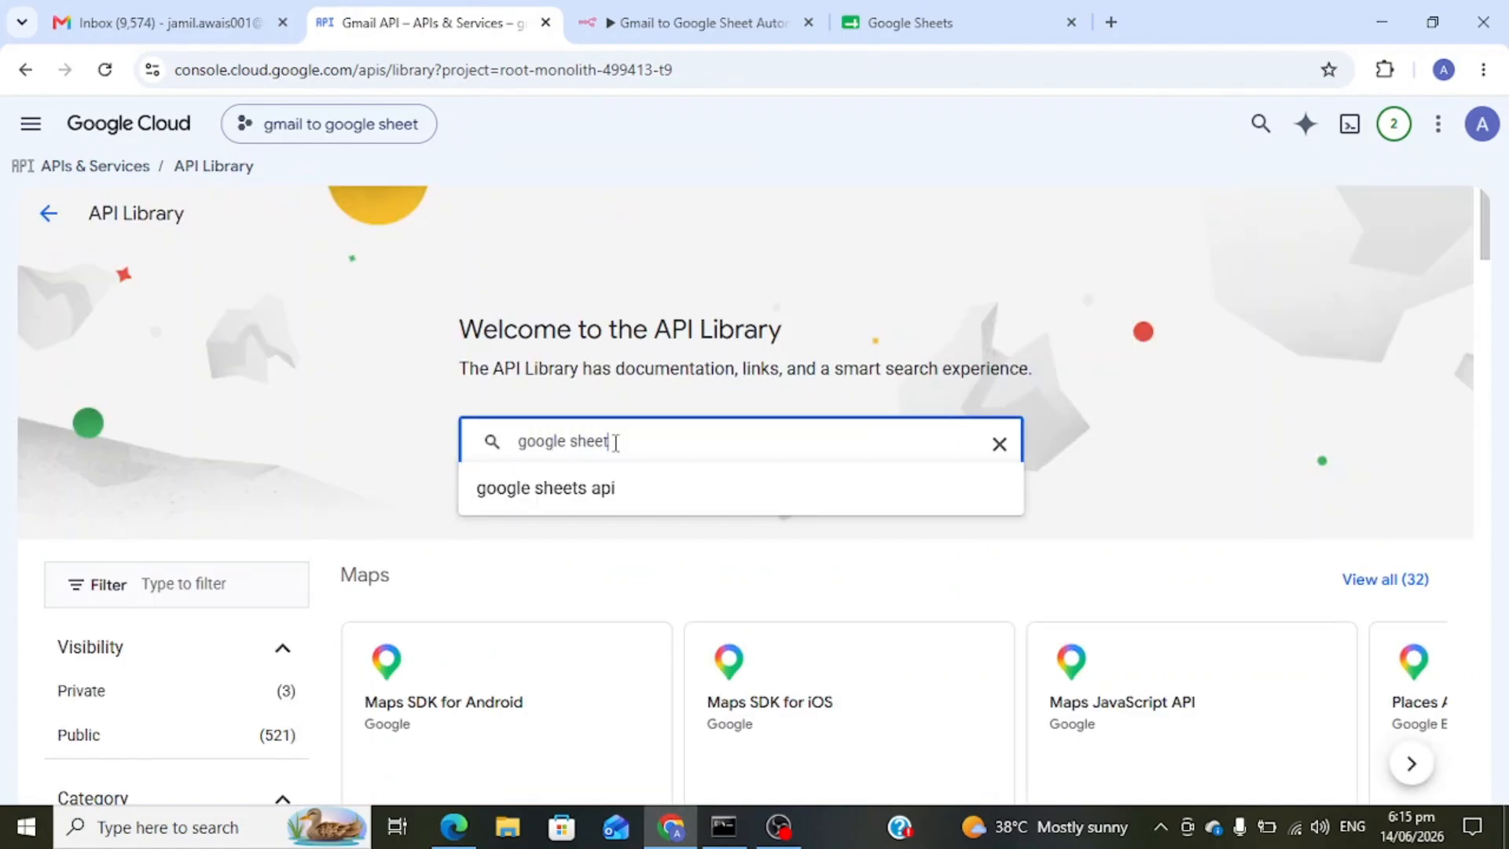
key("Return")
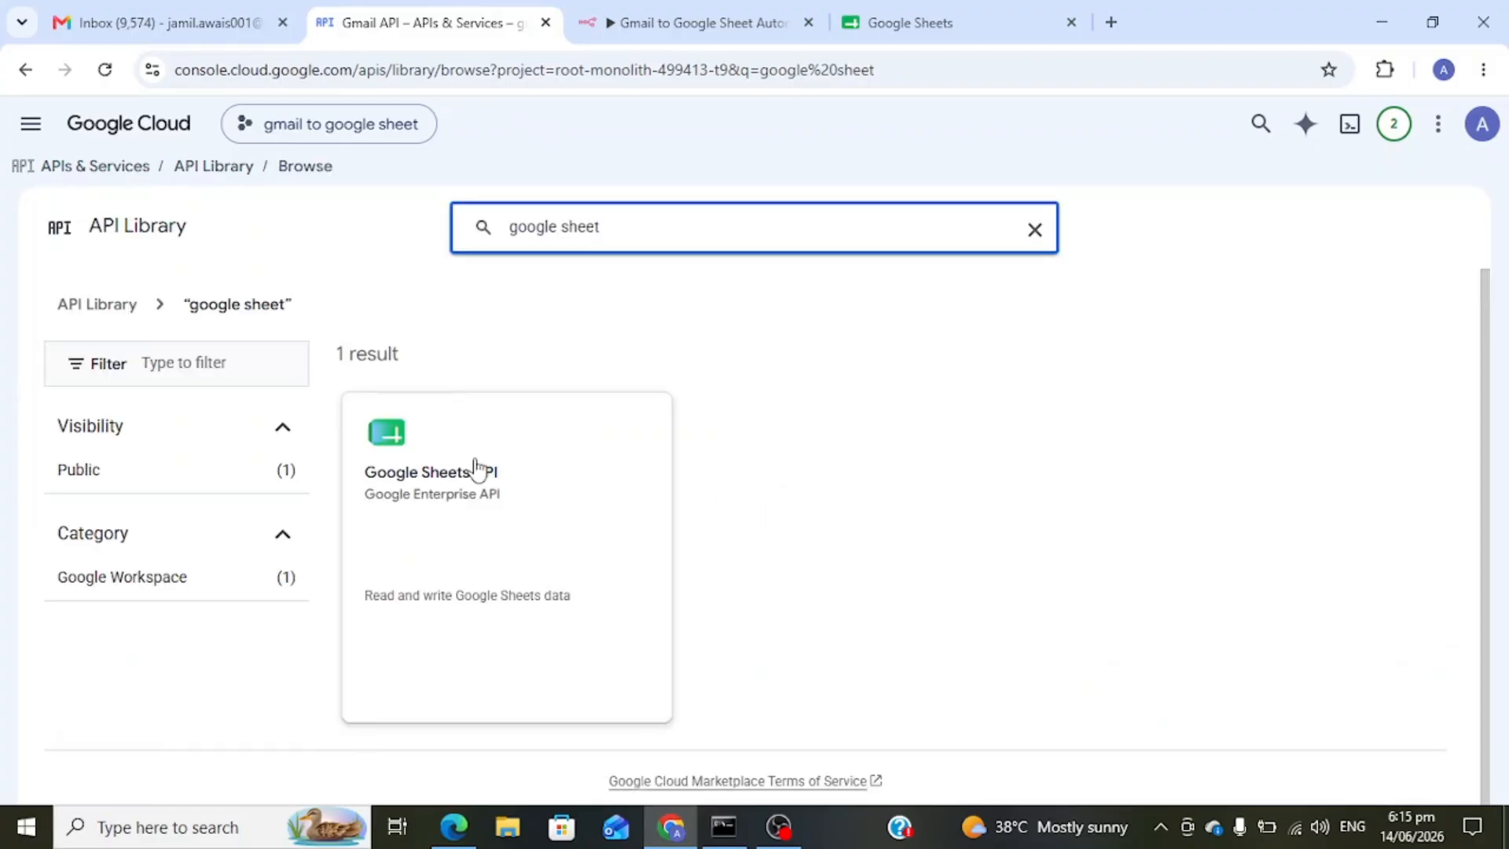
left_click(476, 467)
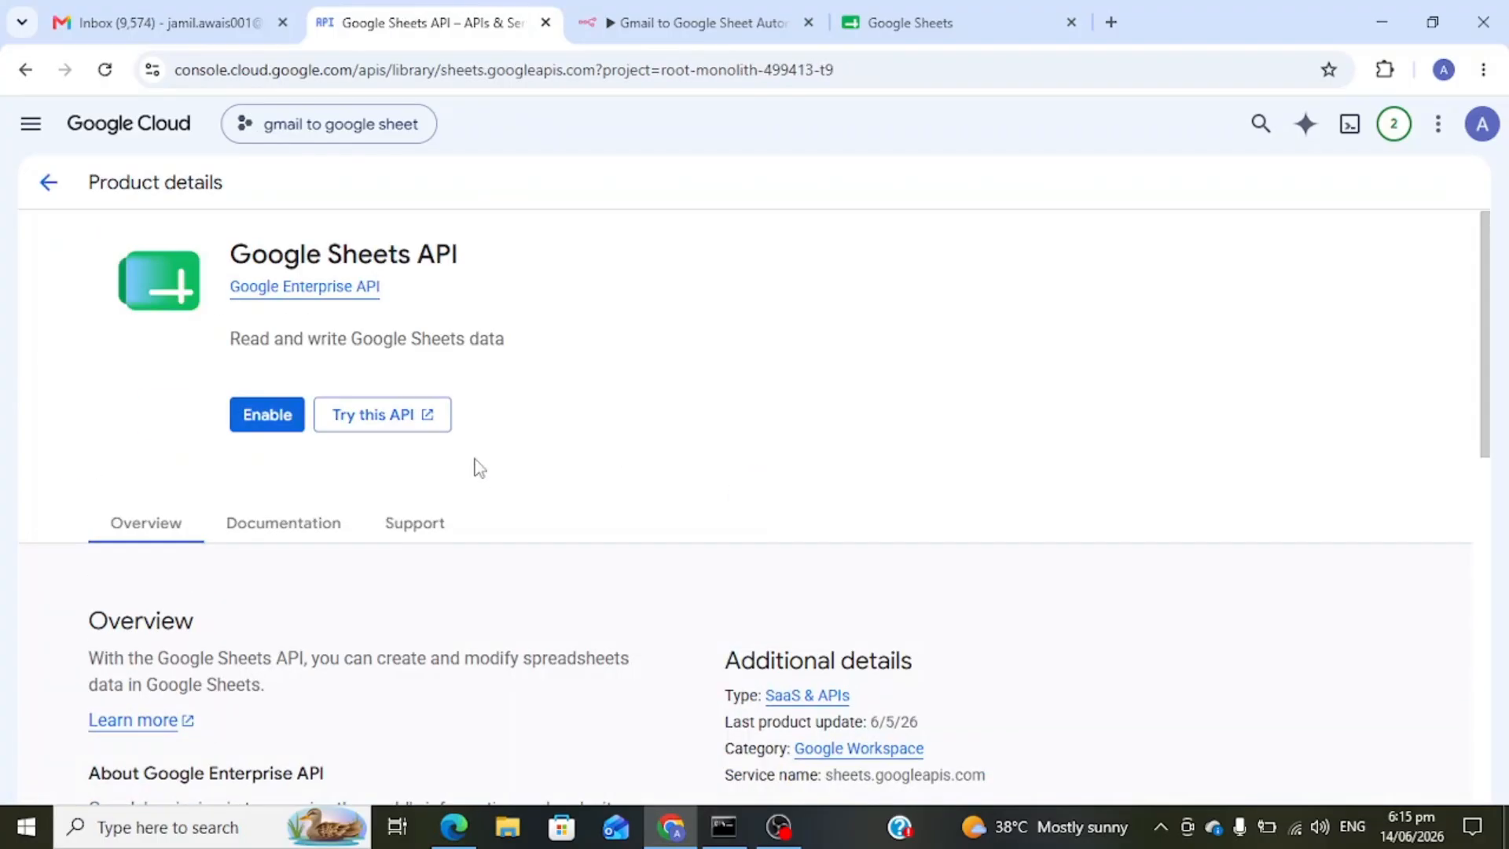
left_click(265, 422)
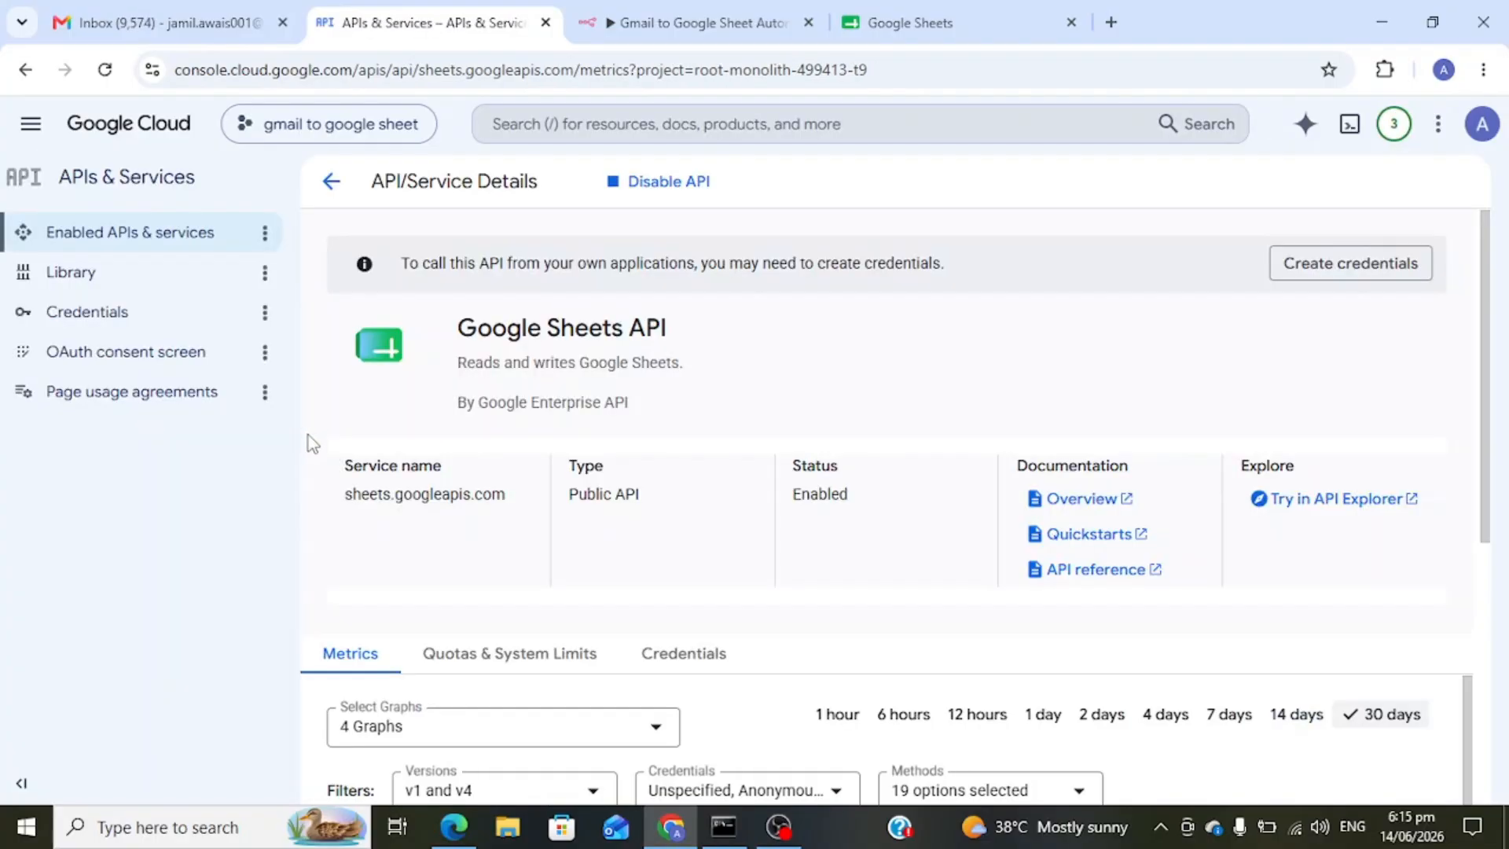
- Start an OAuth client ID under Credentials and proceed to configure the consent screen
left_click(103, 318)
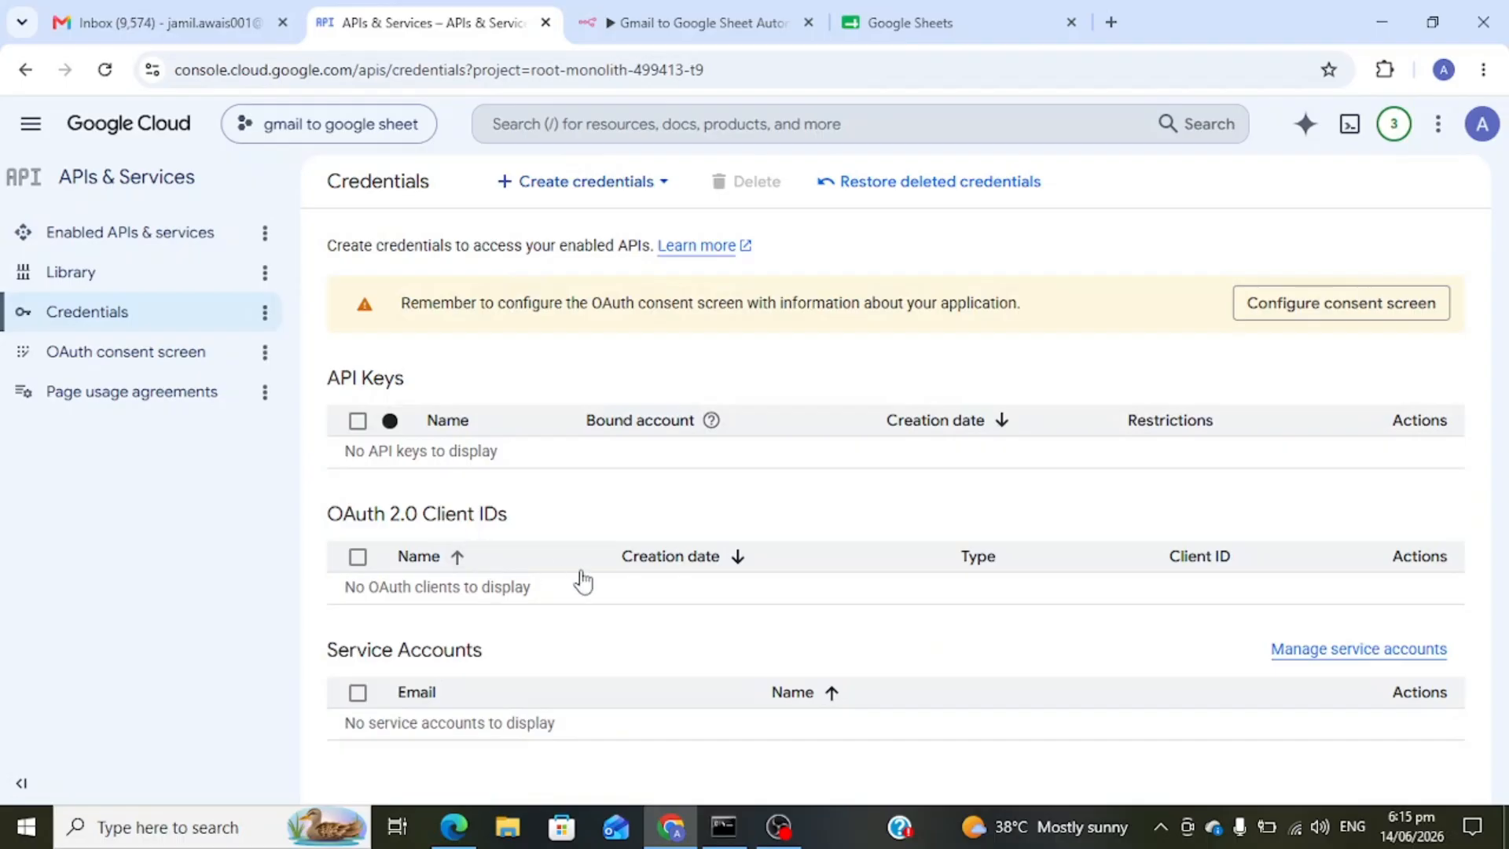
left_click(588, 183)
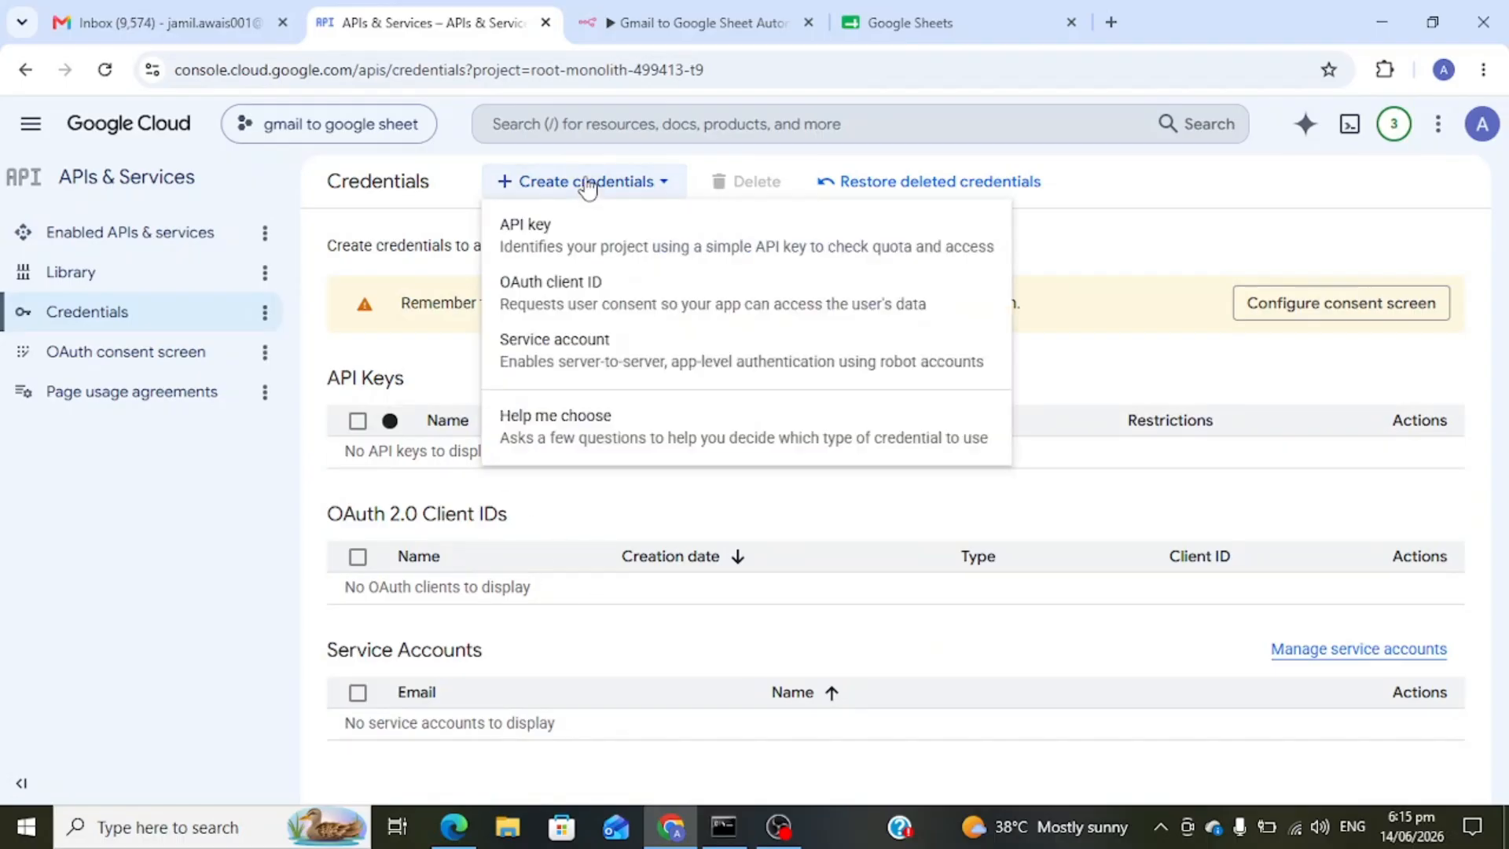
left_click(596, 301)
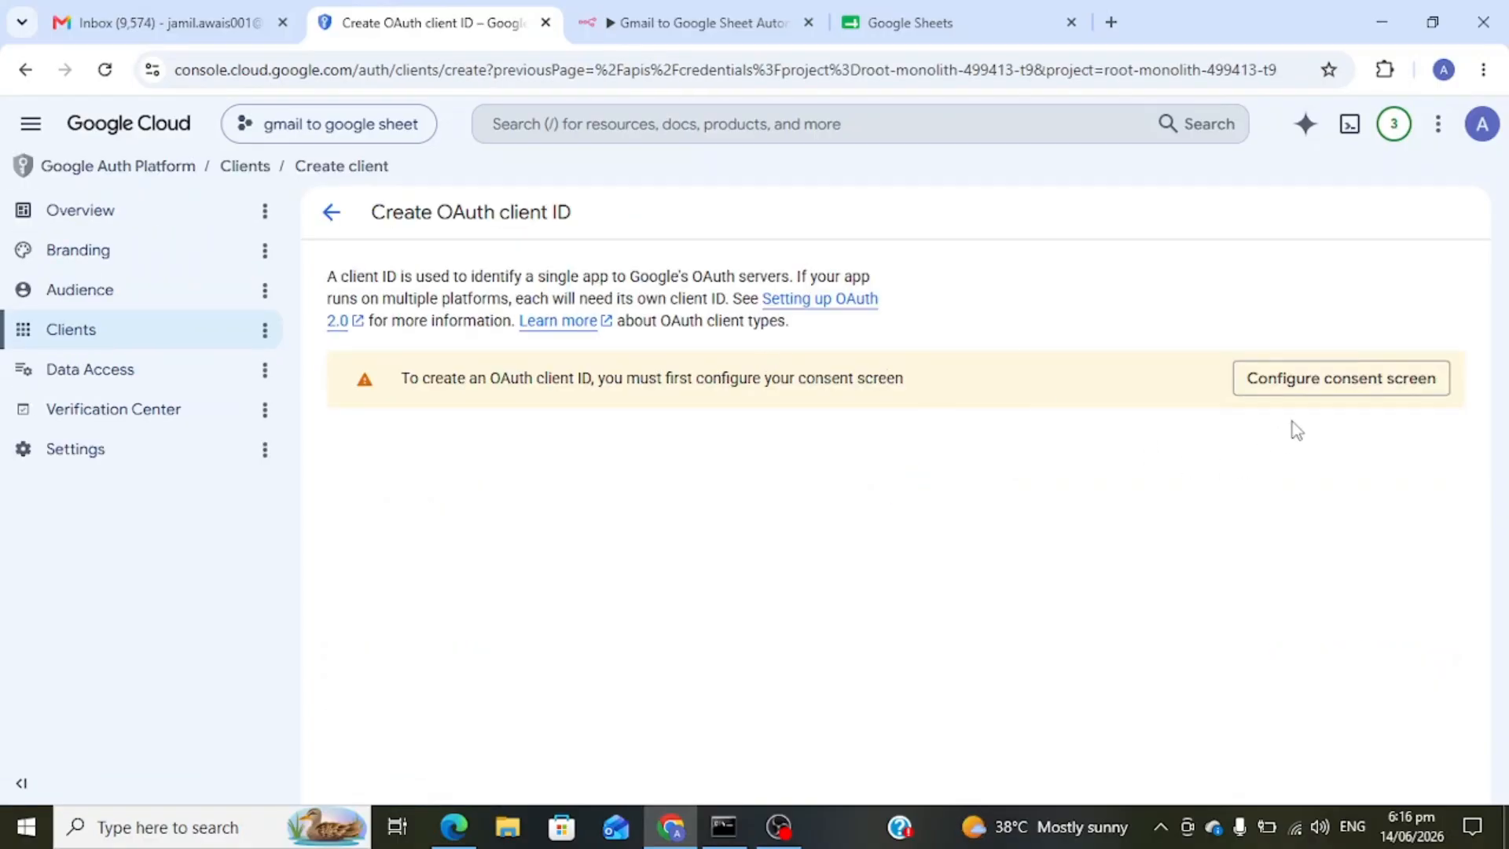
left_click(1305, 383)
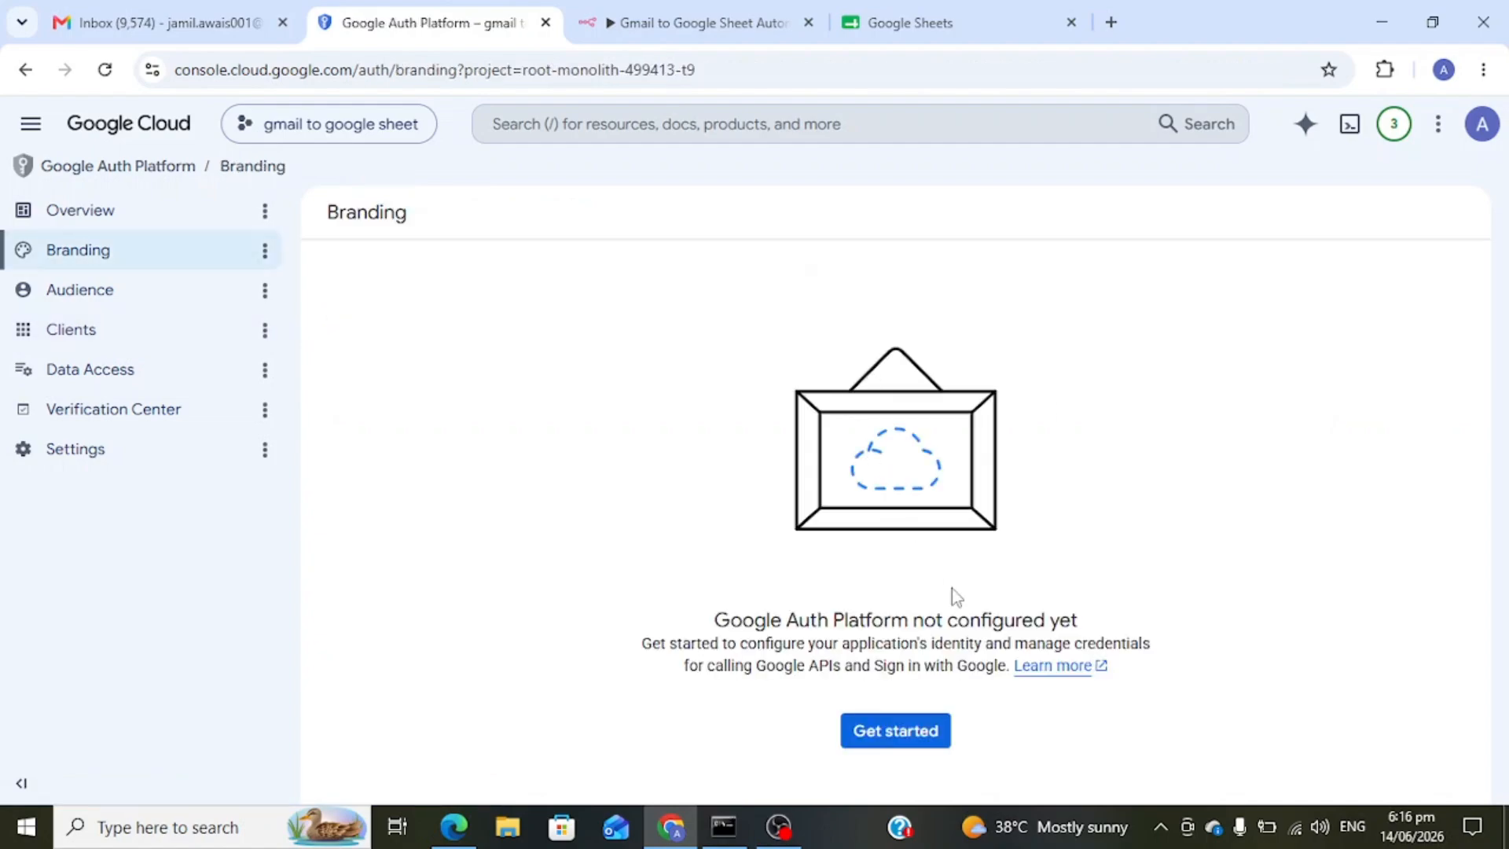
- Name the app 'gmail to google sheet' and choose the account's support email
left_click(888, 735)
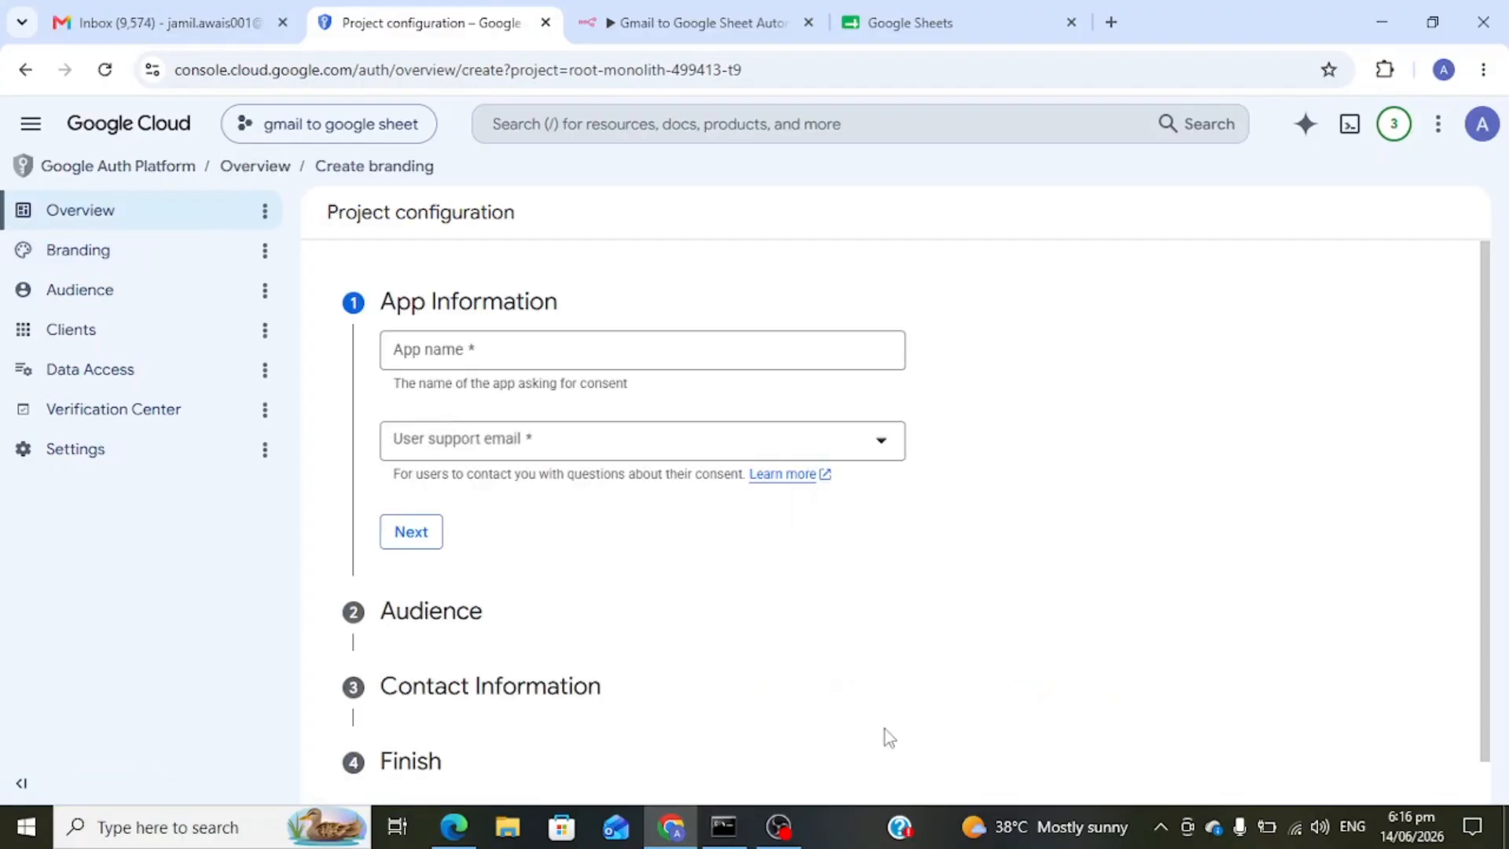
left_click(526, 360)
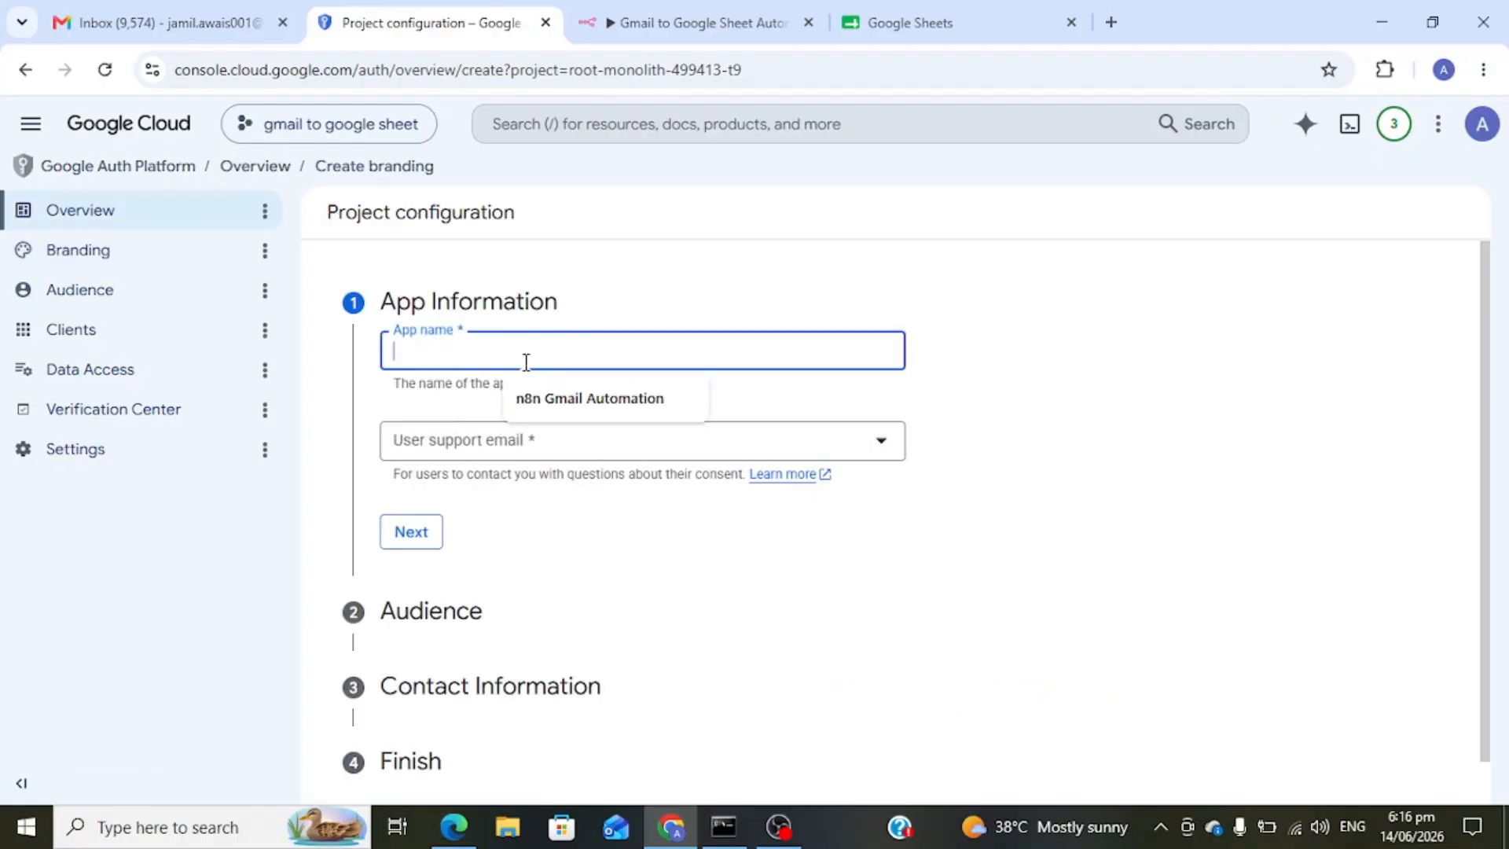
type("gmail")
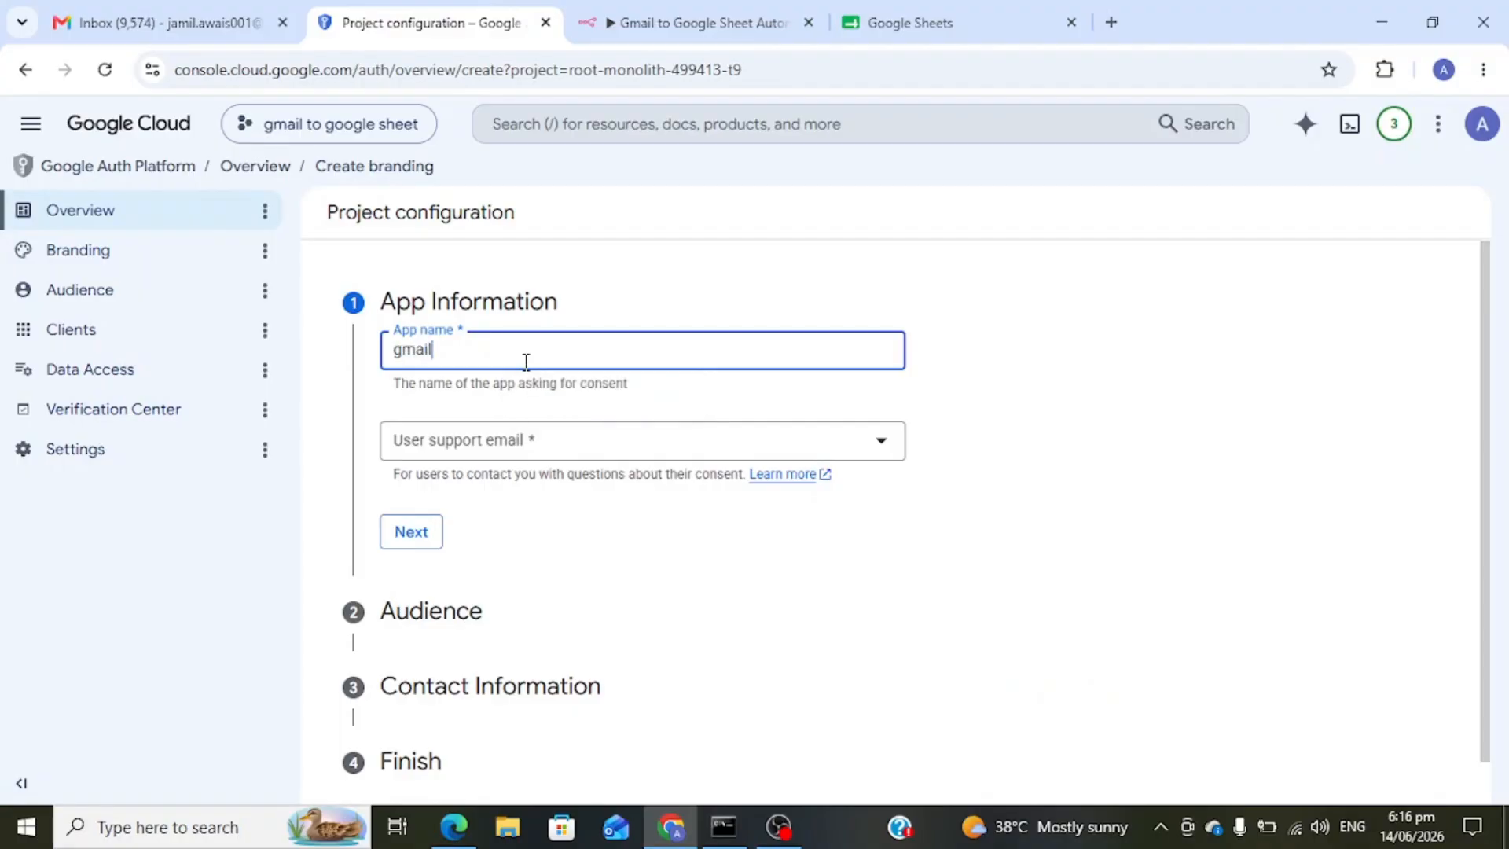
type(" to google sheet")
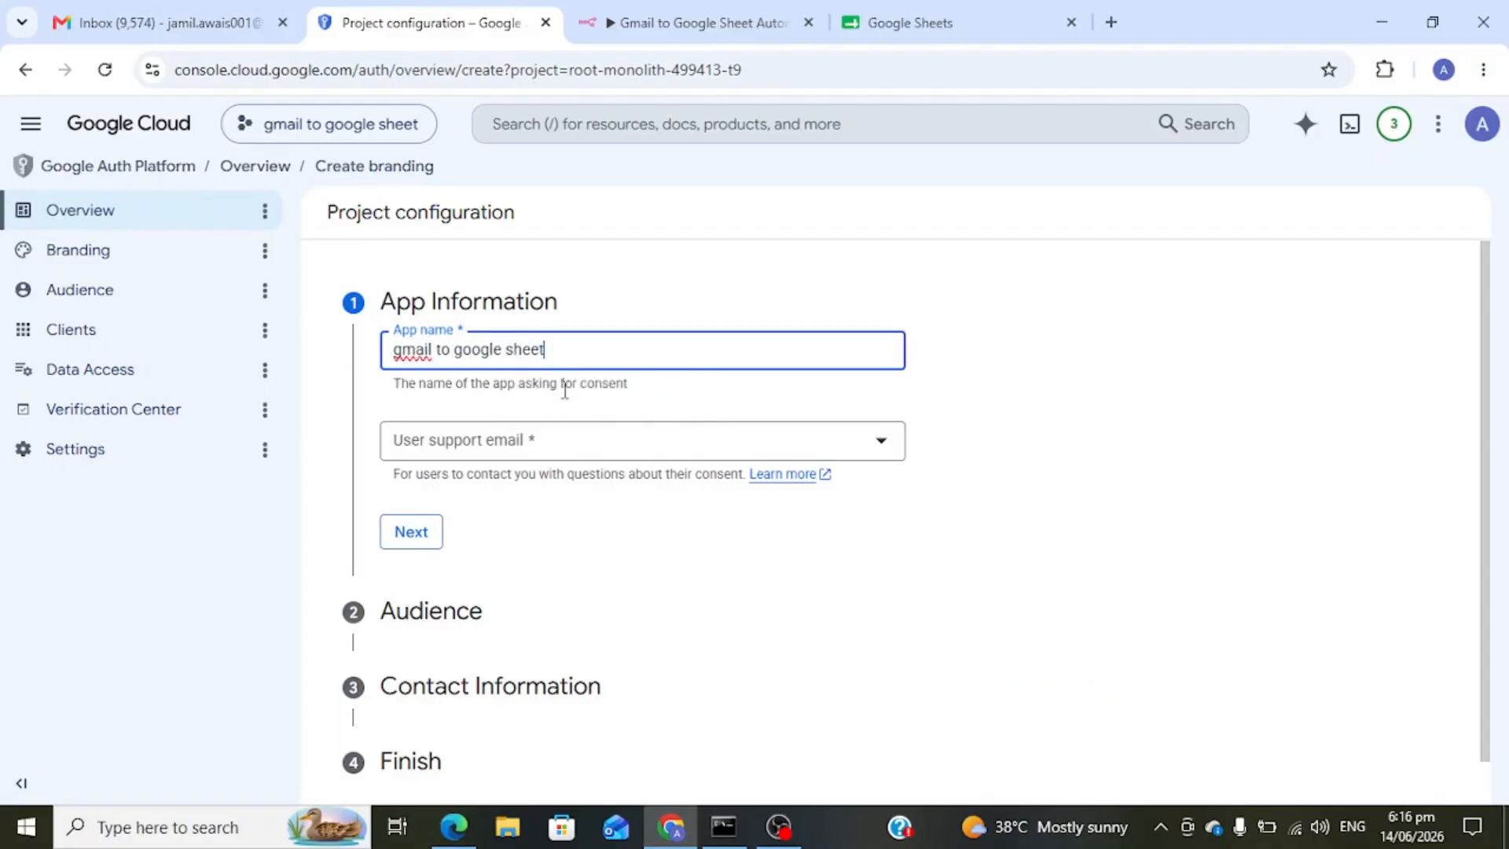
left_click(584, 448)
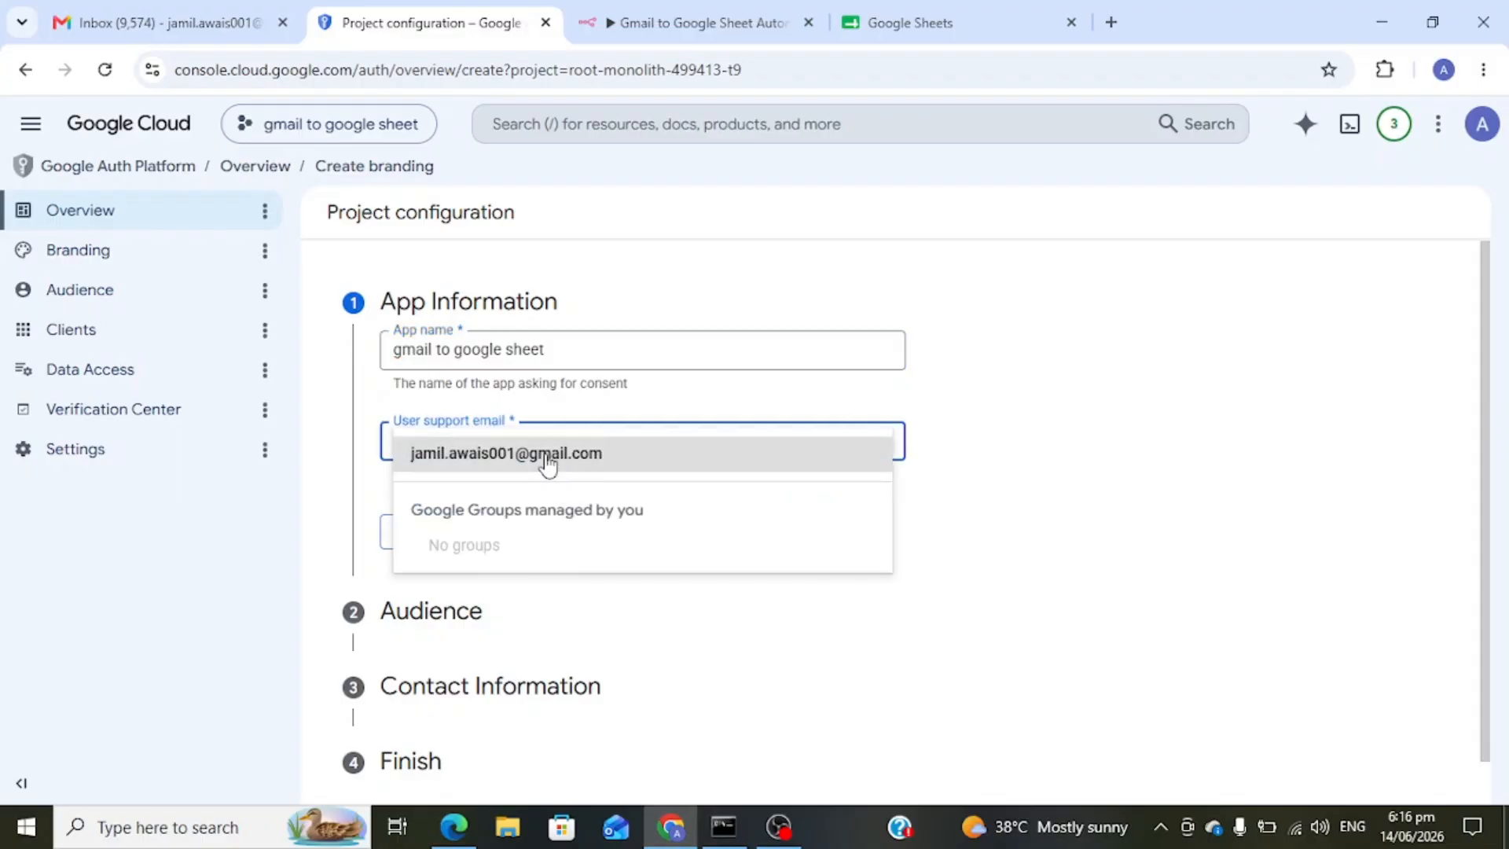
left_click(545, 461)
left_click(427, 536)
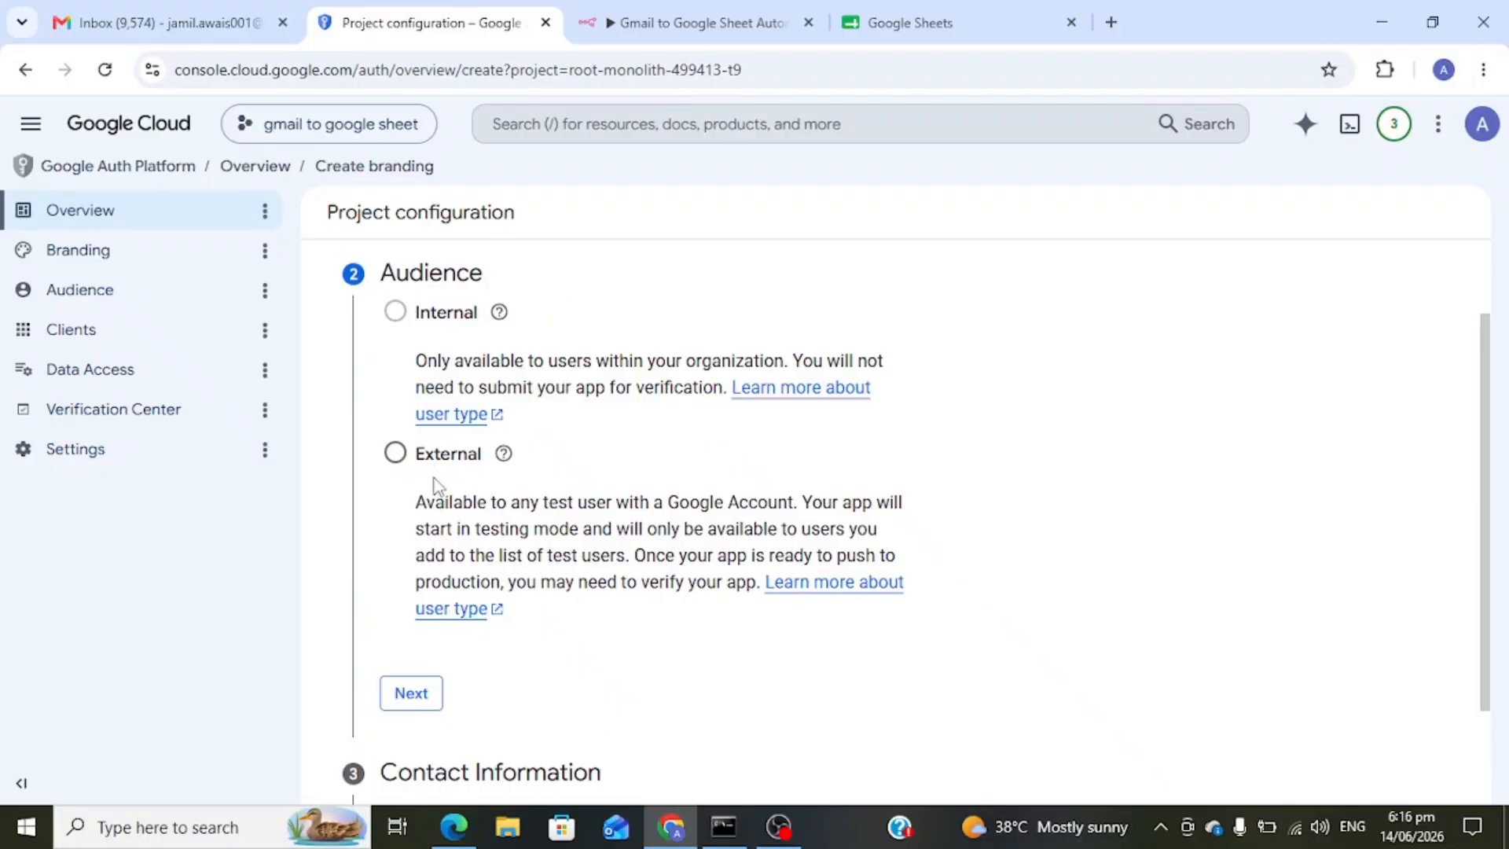
- Set the audience to External, fill in the contact email, accept the policy, and create
left_click(395, 454)
scroll(394, 458, "down", 2)
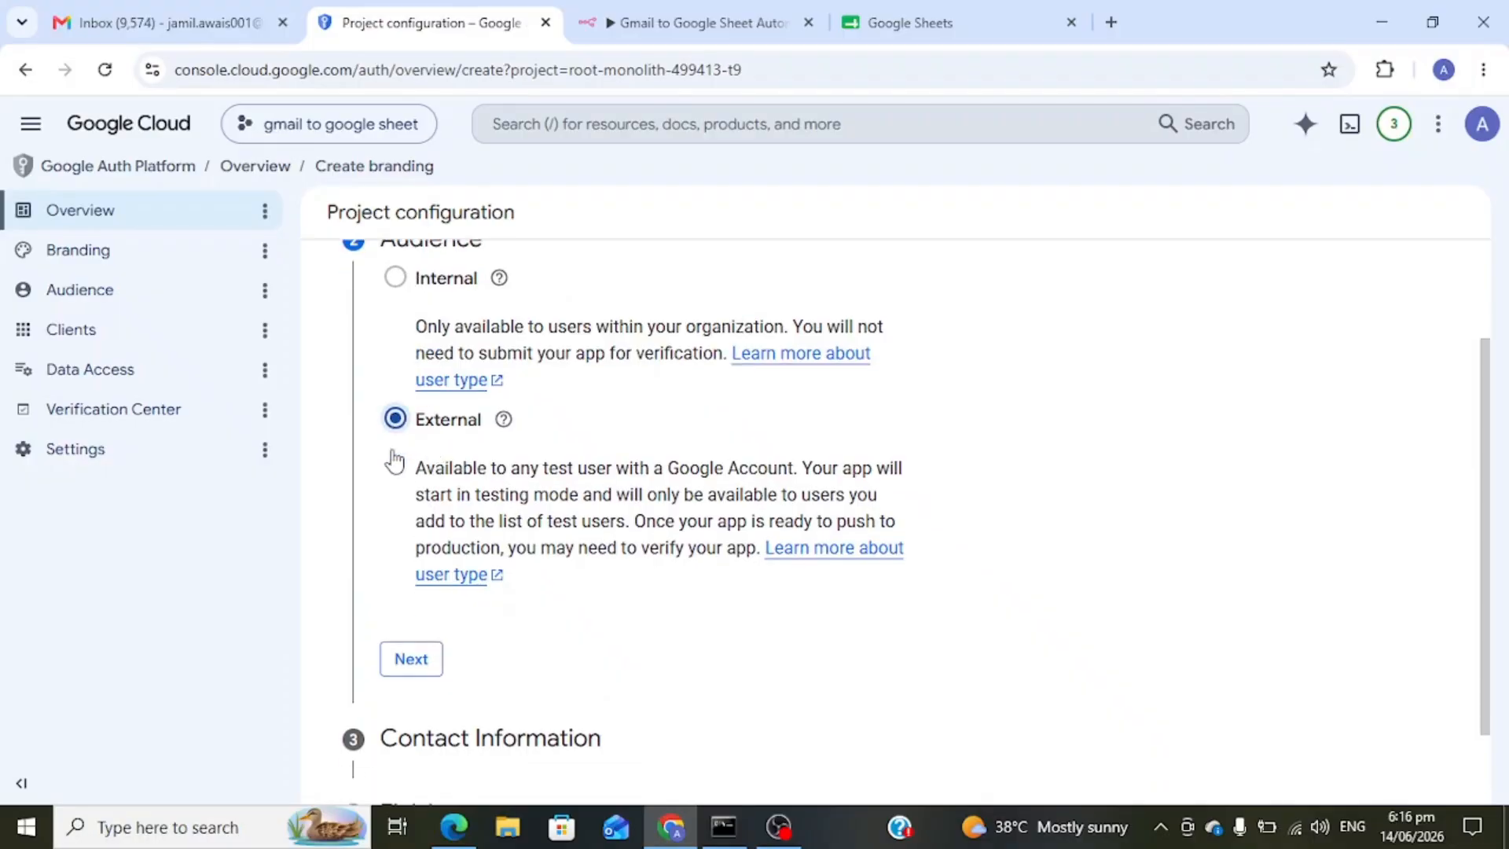
left_click(411, 562)
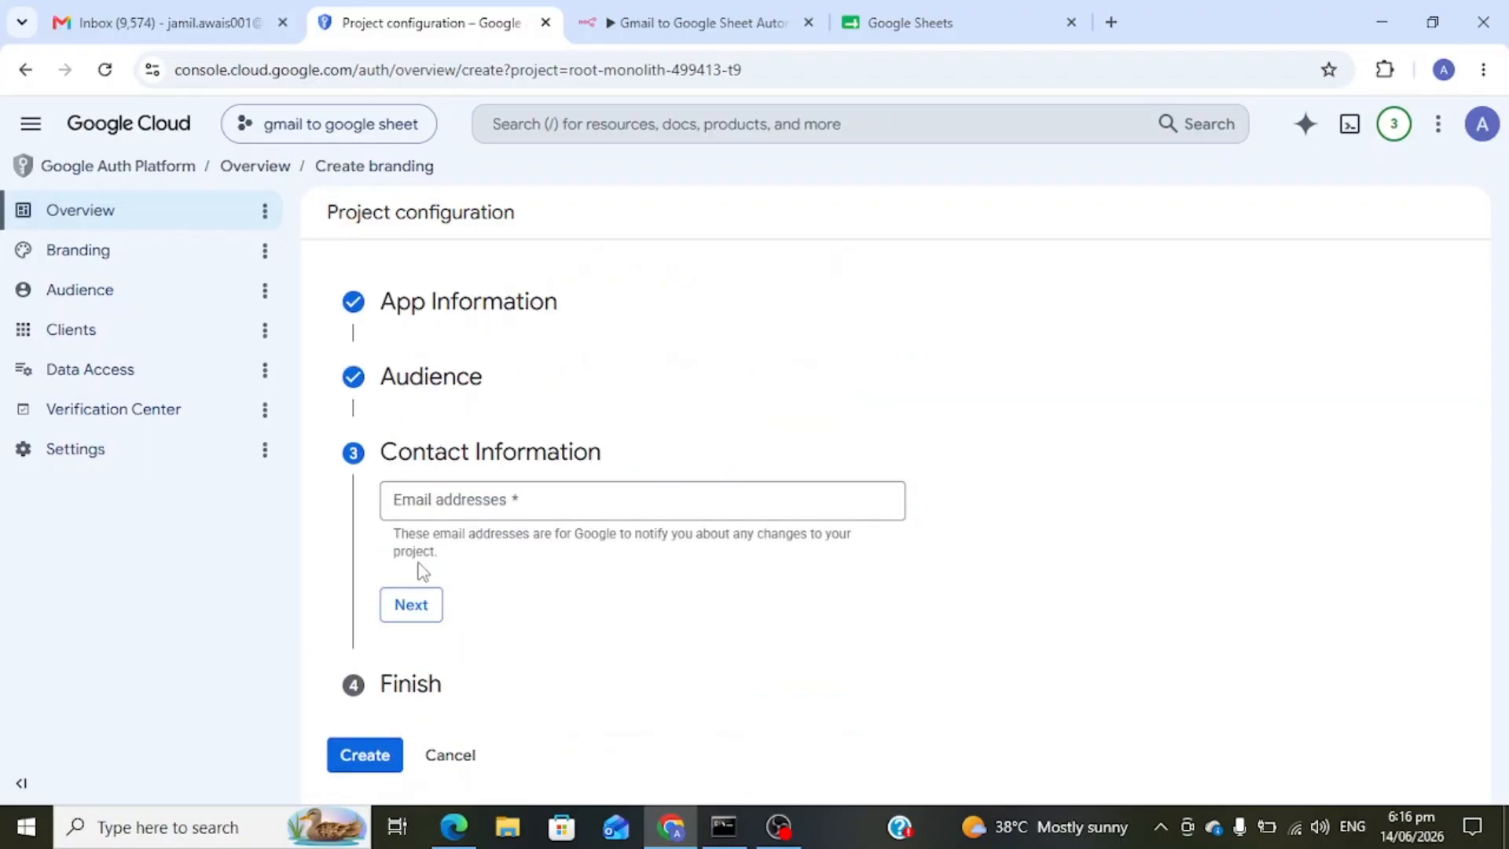
left_click(492, 512)
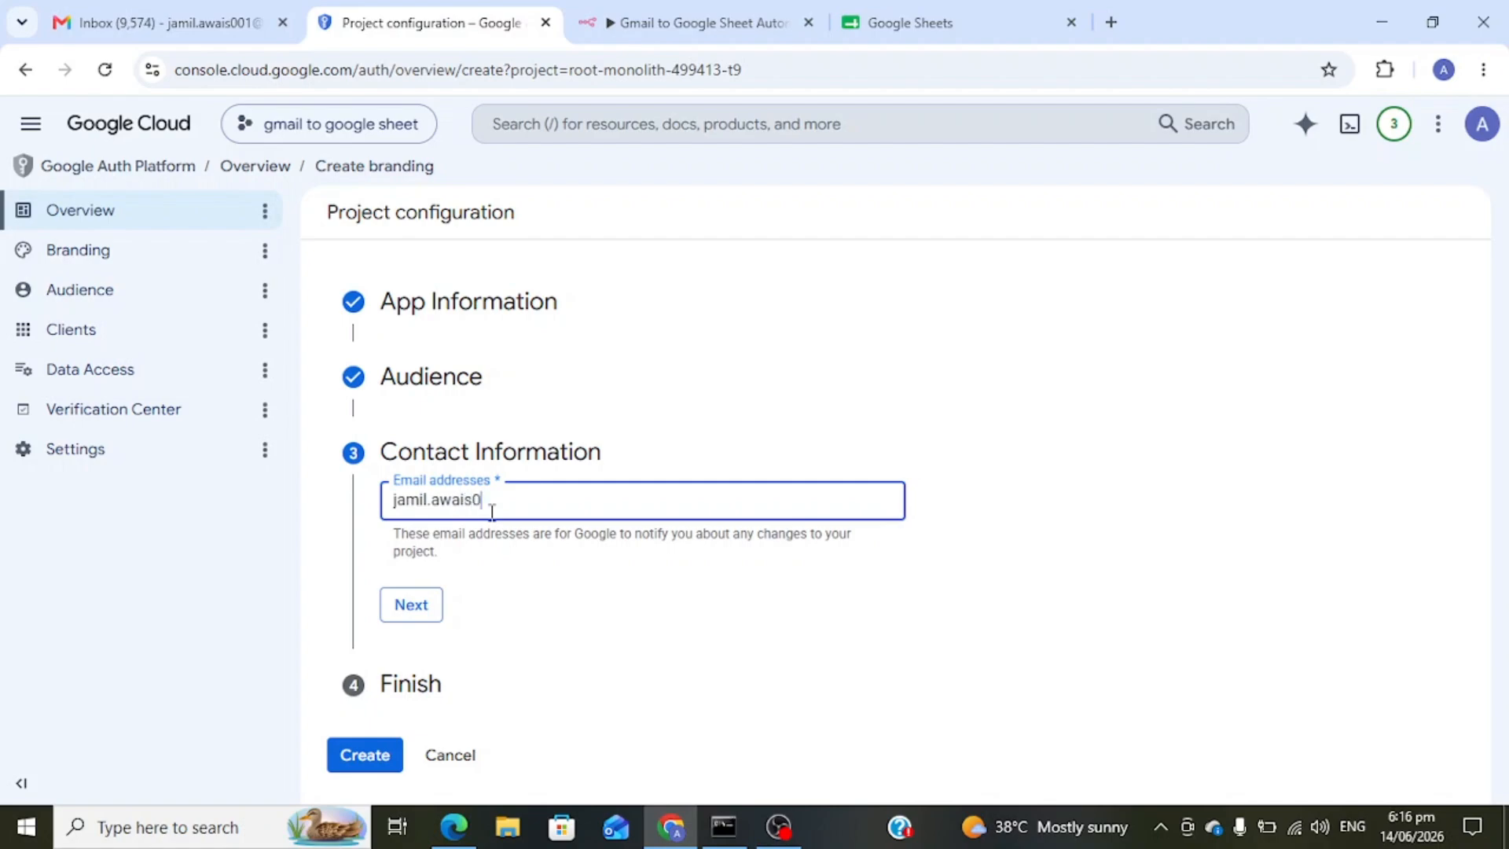
type("@gmail.com")
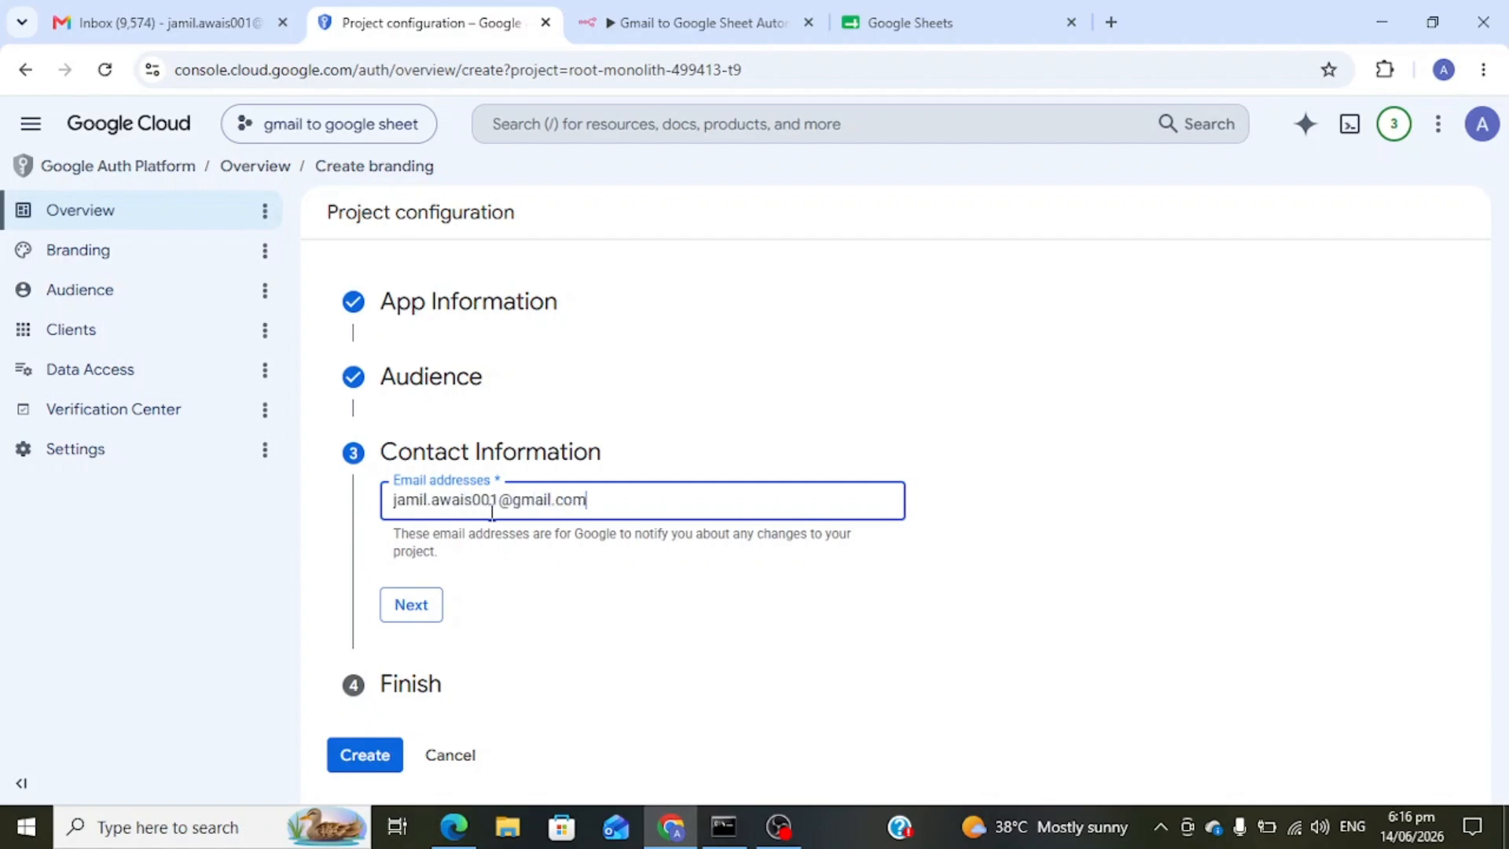
left_click(428, 608)
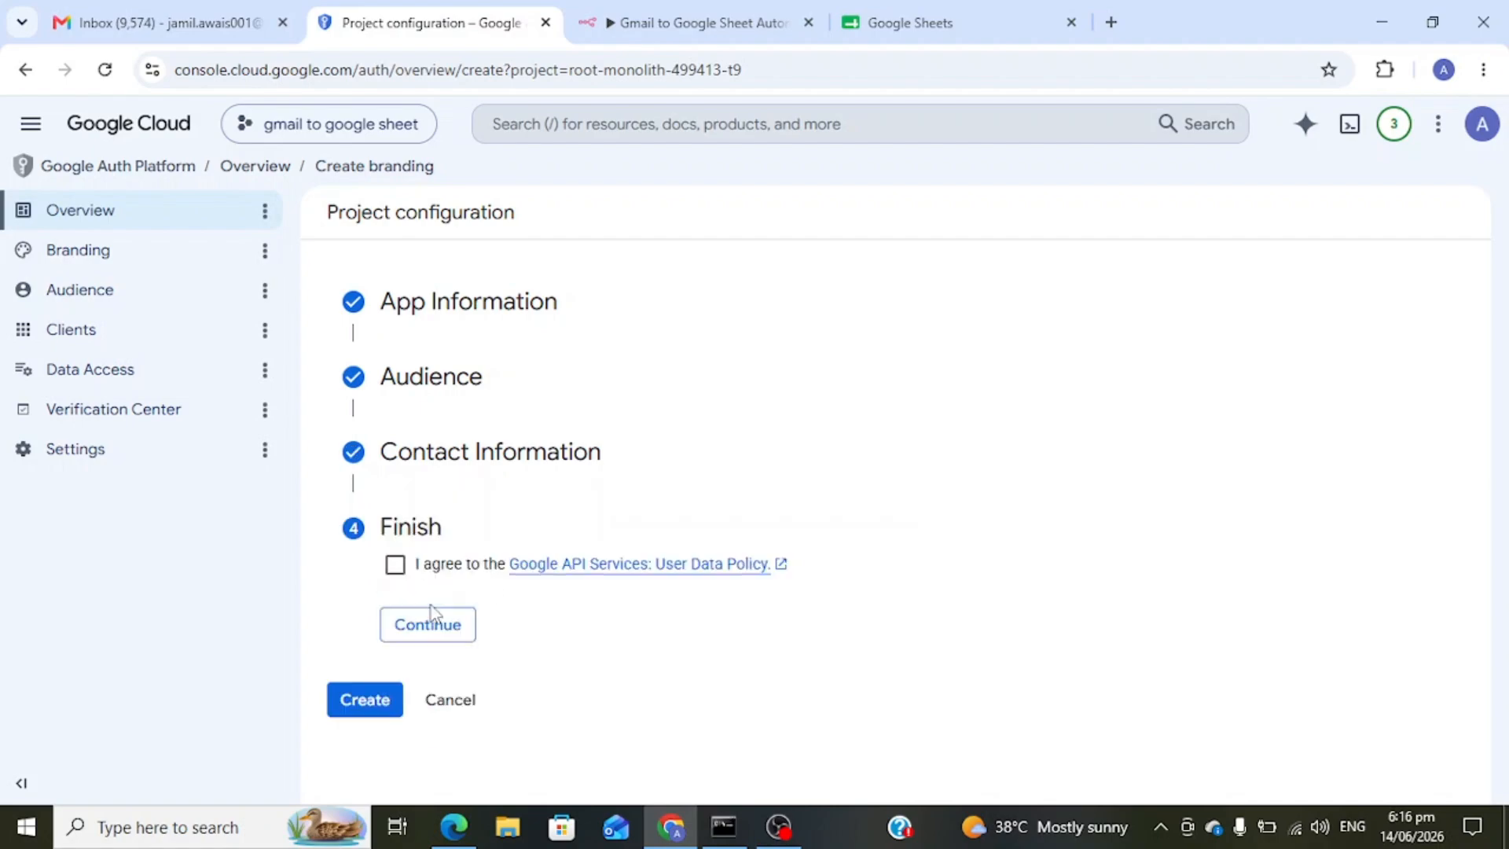
left_click(395, 564)
left_click(455, 629)
left_click(369, 597)
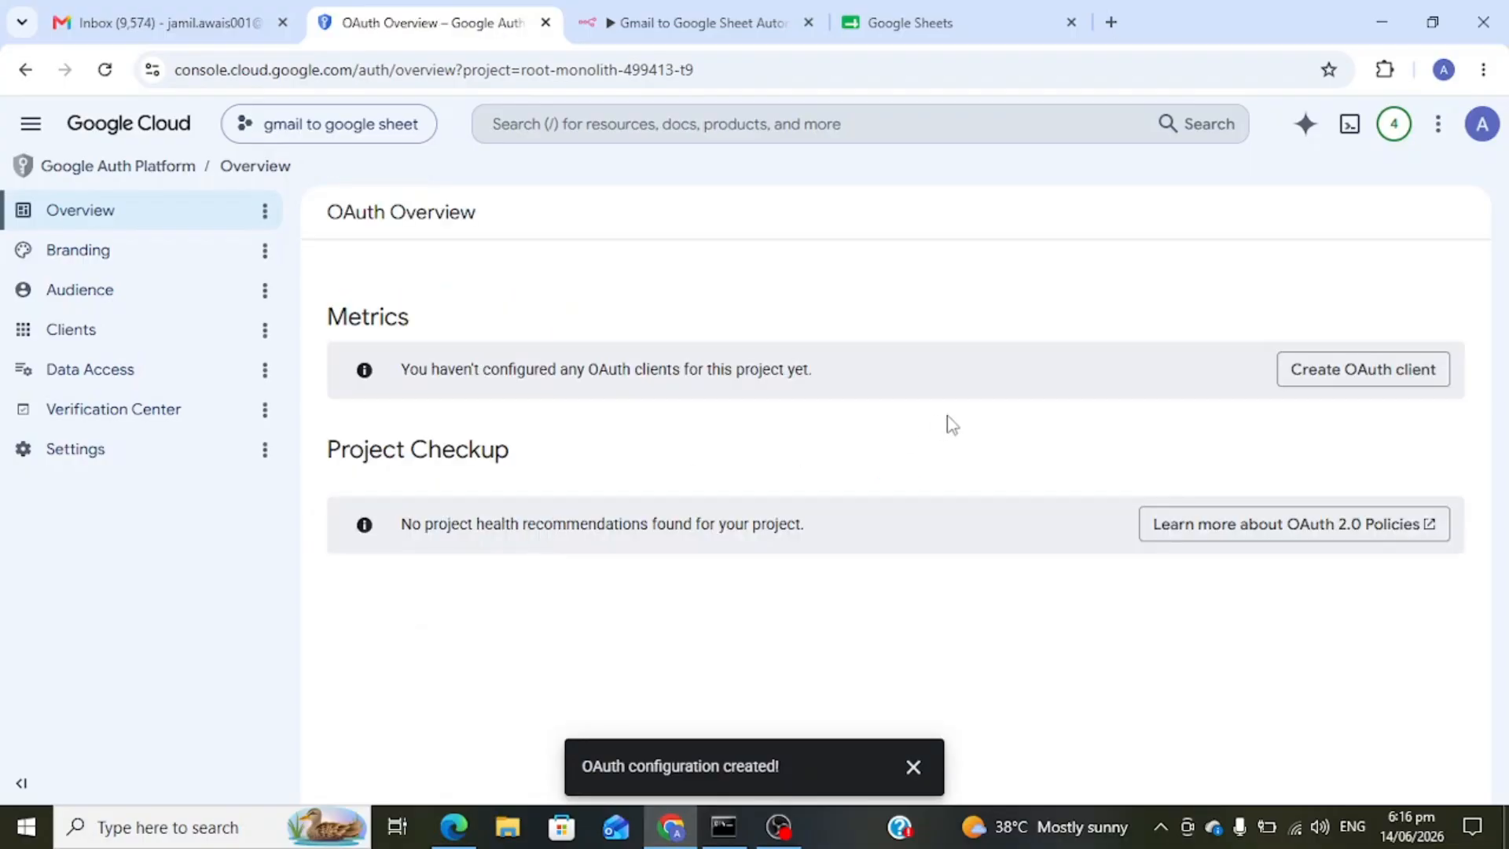
- Start a Web application OAuth client named 'gmail to google sheet'
left_click(1340, 381)
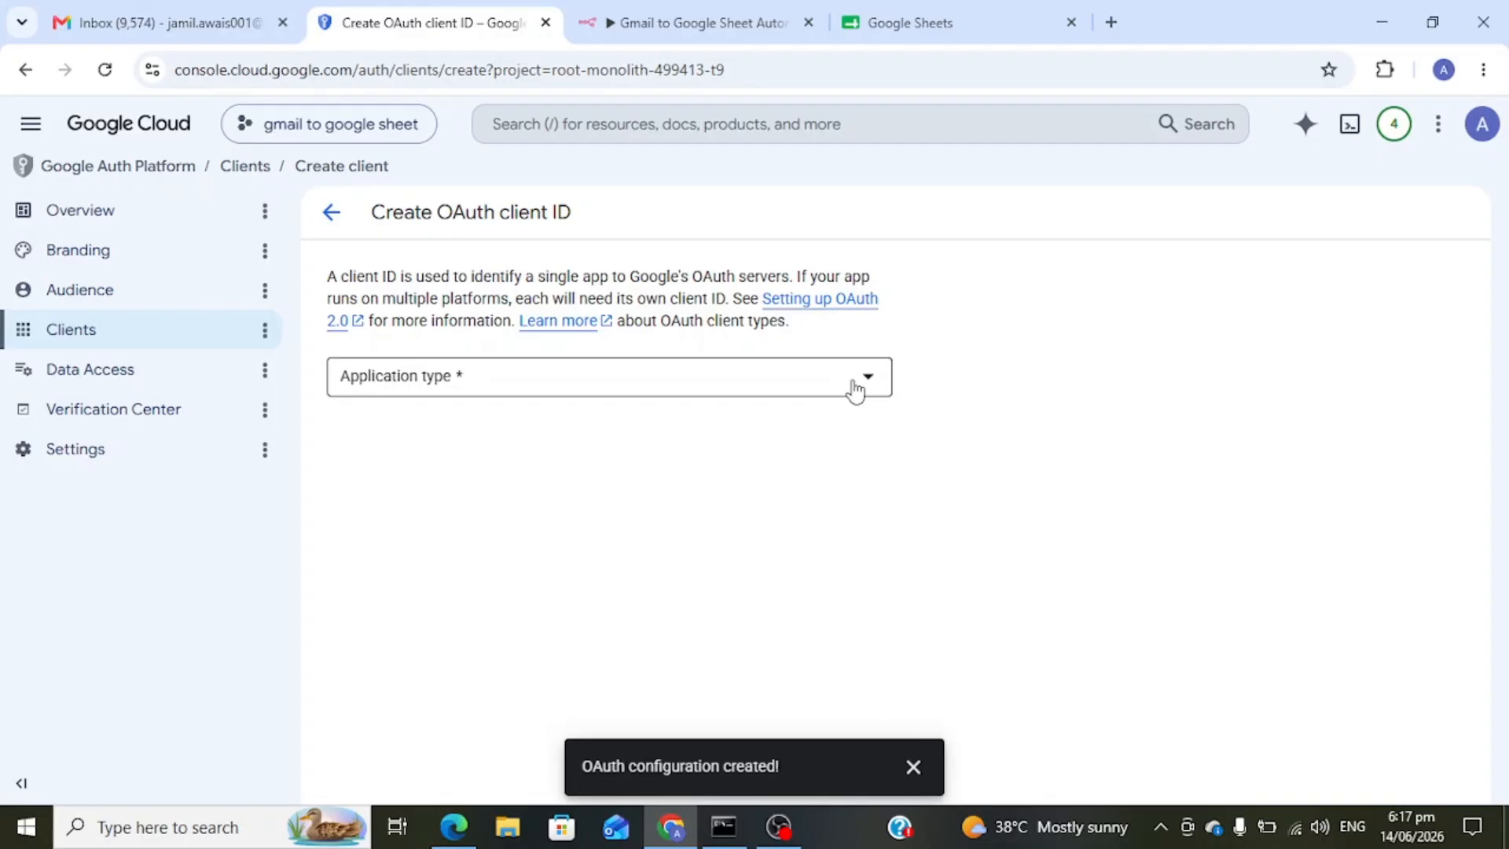
left_click(855, 388)
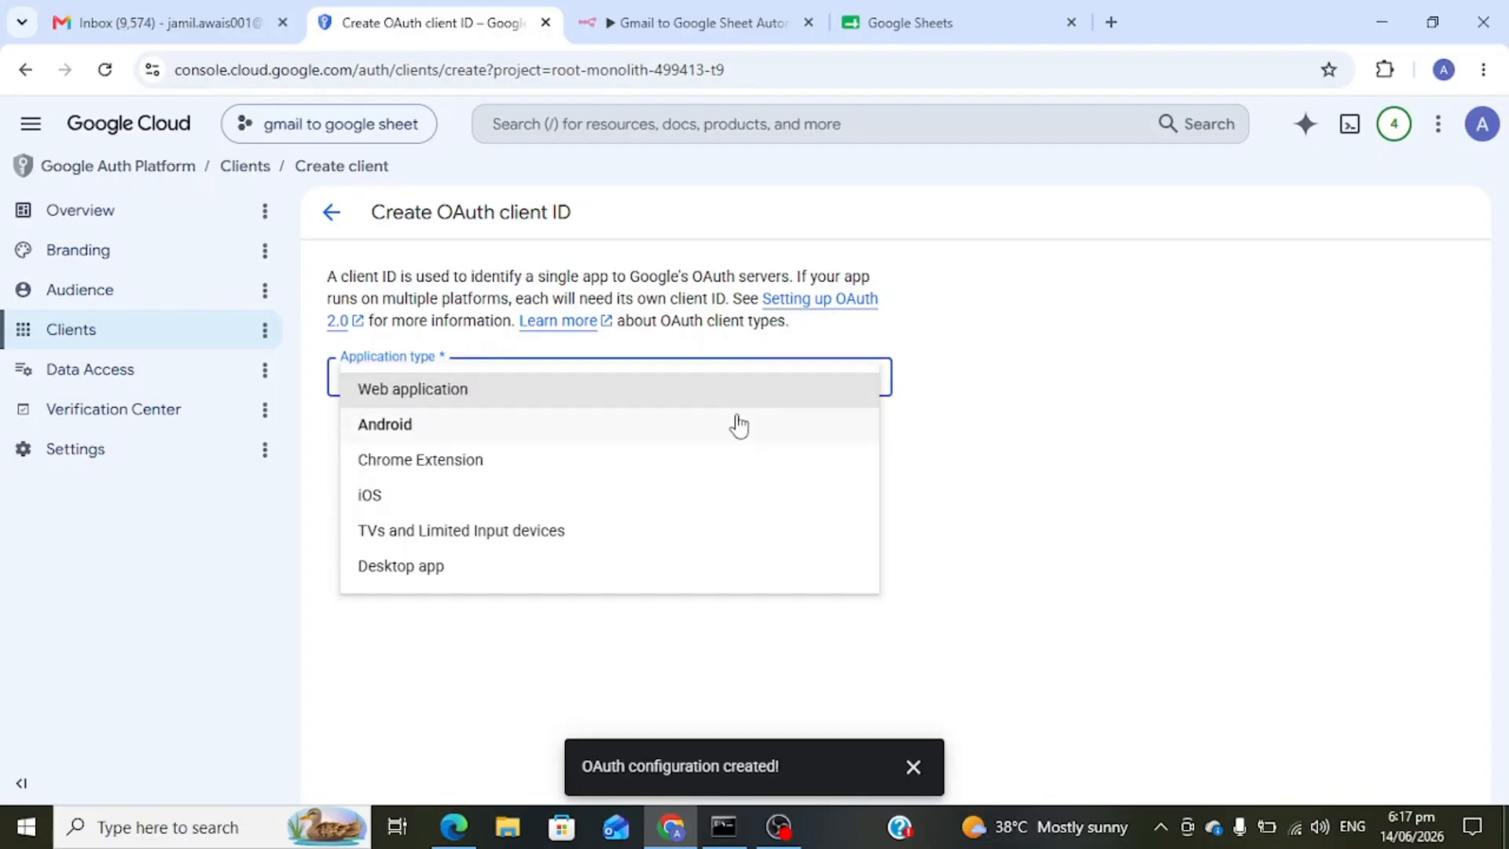
left_click(631, 408)
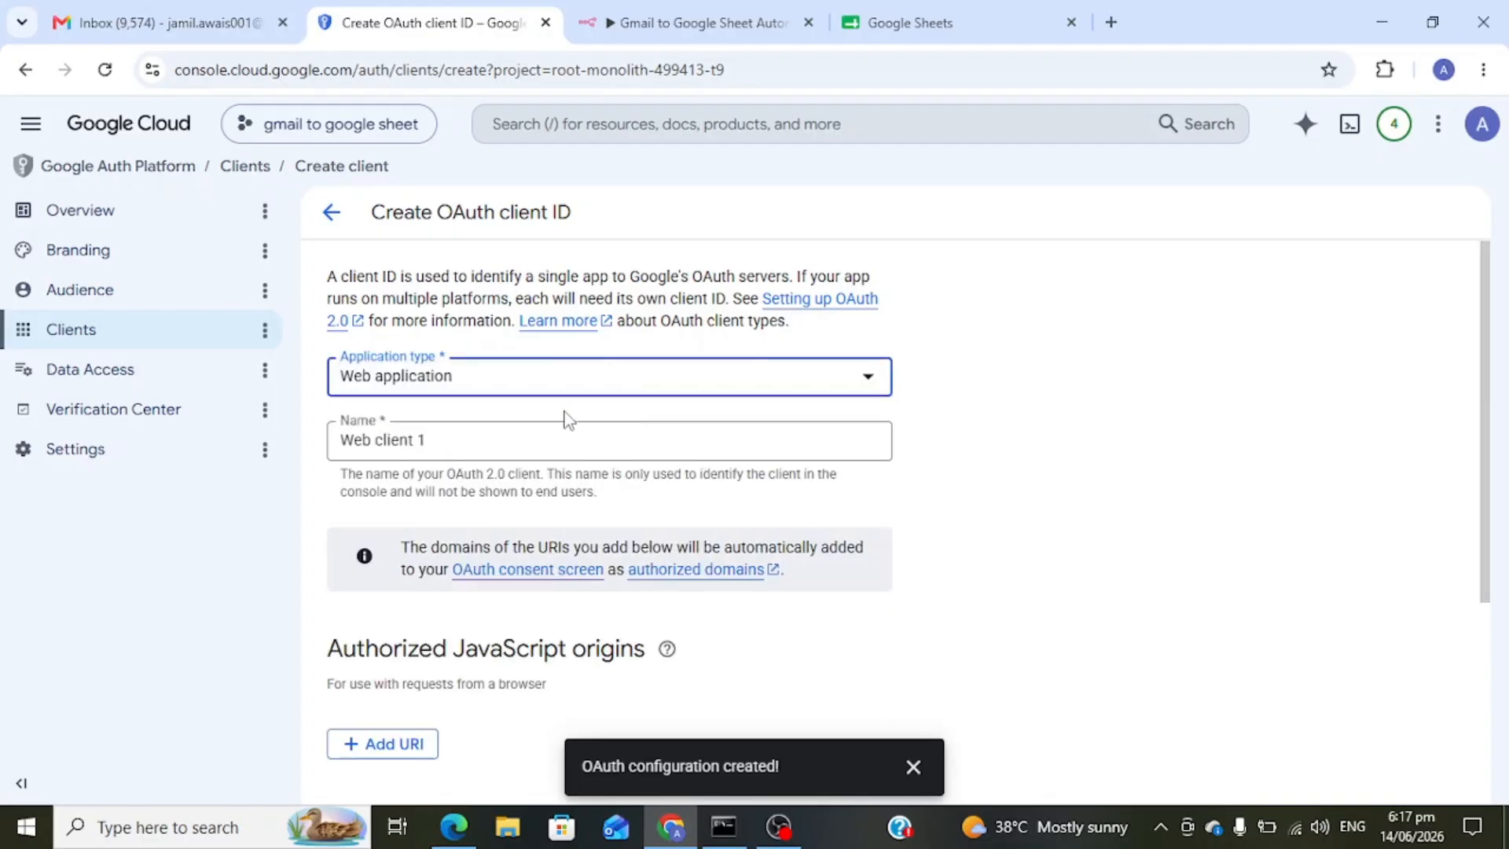
scroll(524, 446, "down", 1)
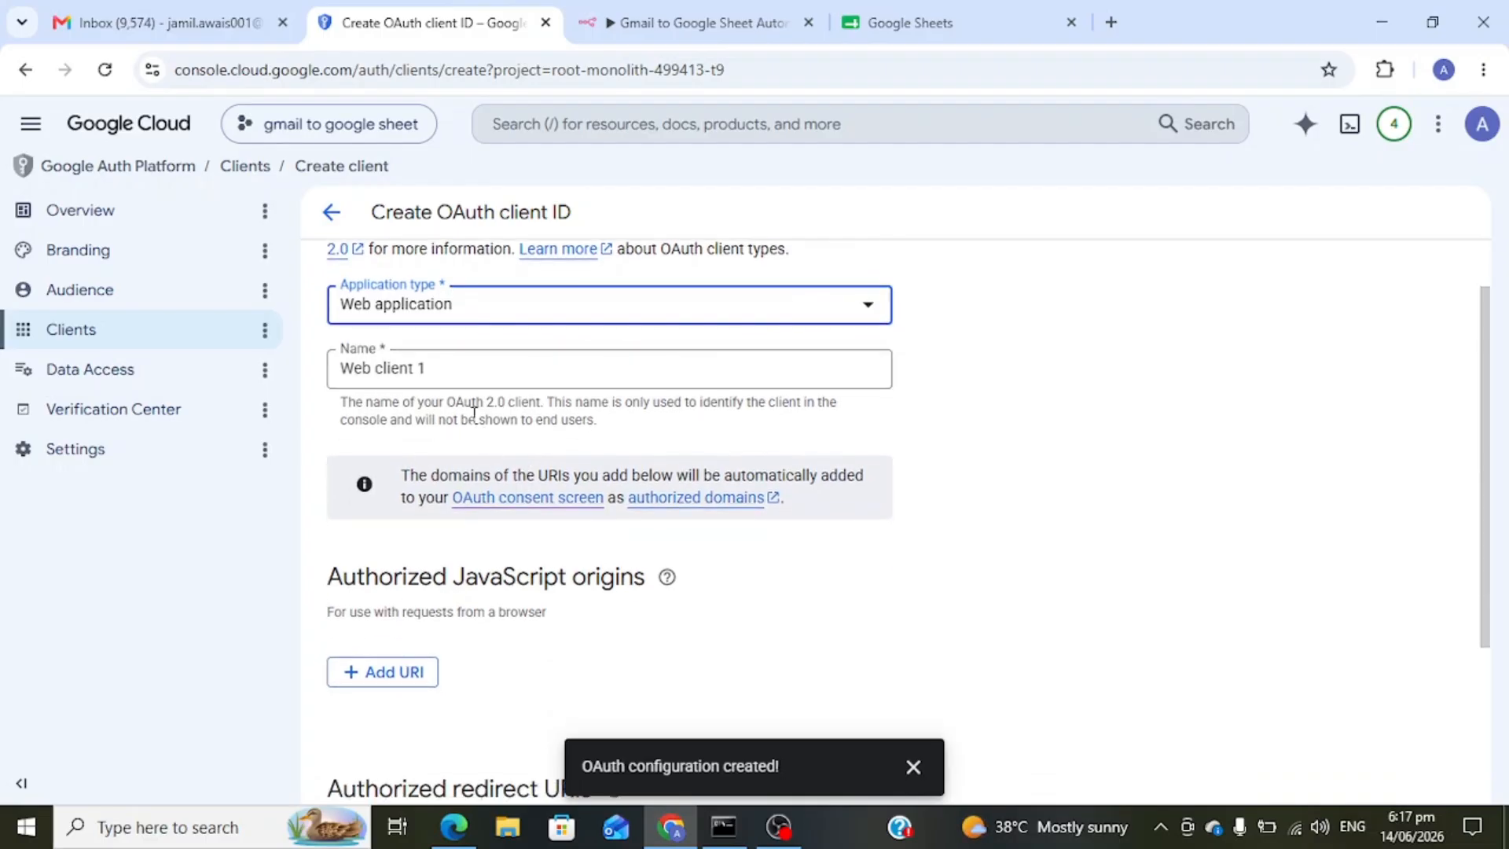
left_click(493, 375)
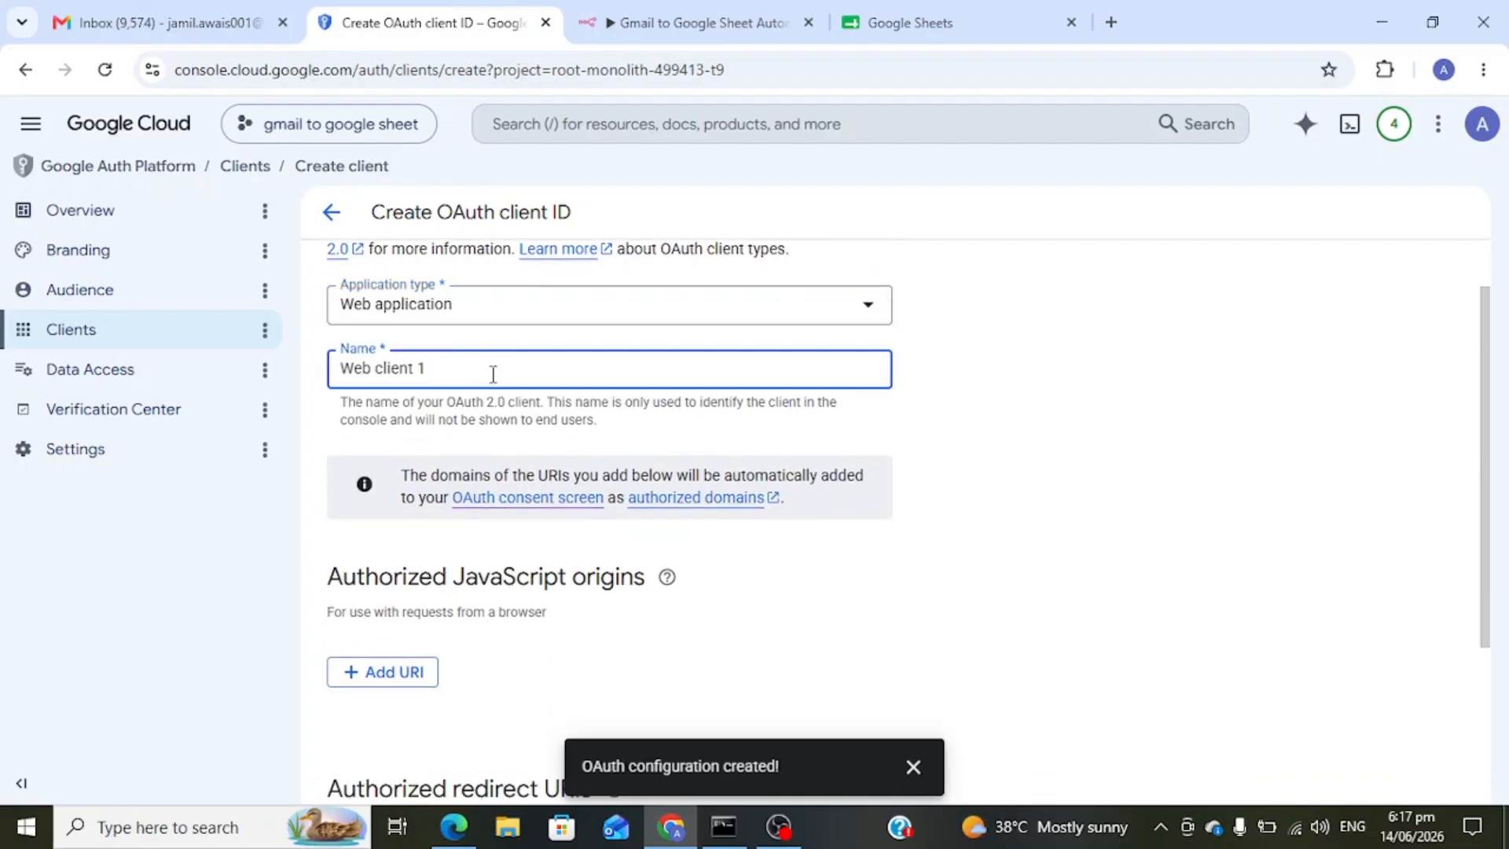
key("ctrl+a")
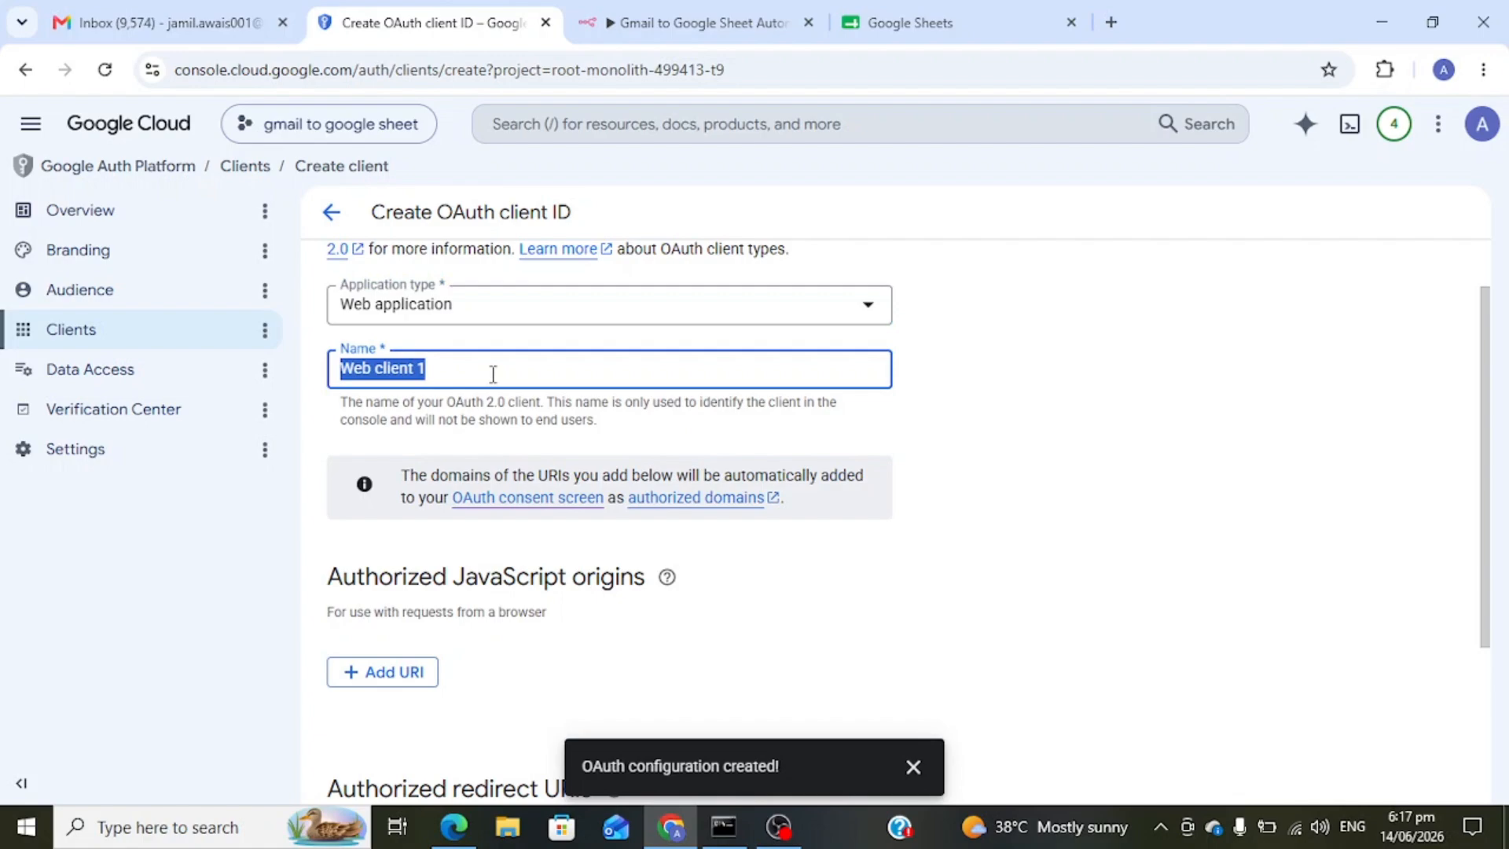
type("gmail ")
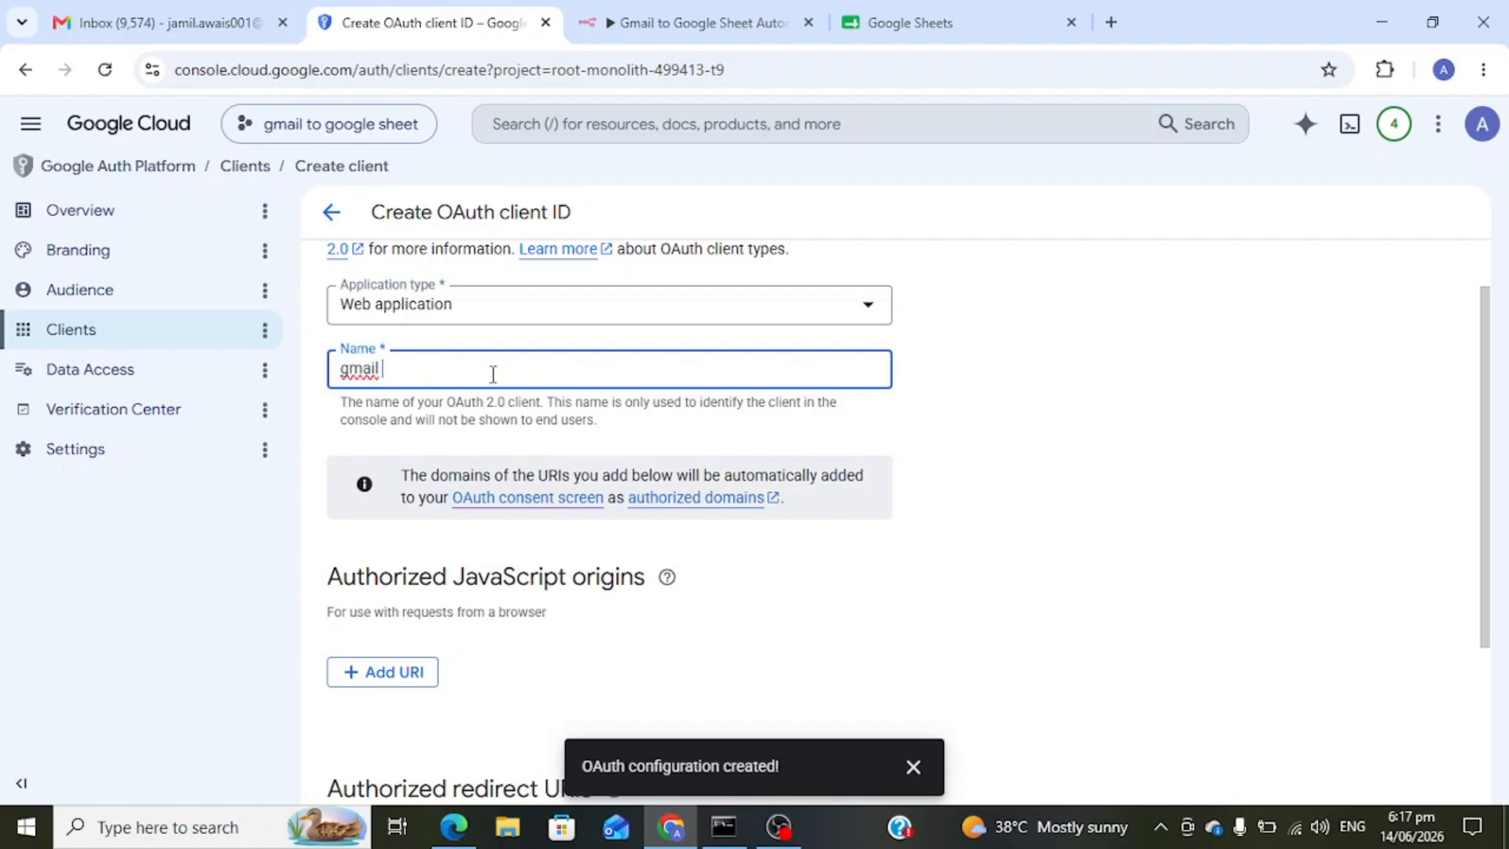
type("to google sheet")
left_click(711, 603)
scroll(711, 604, "down", 1)
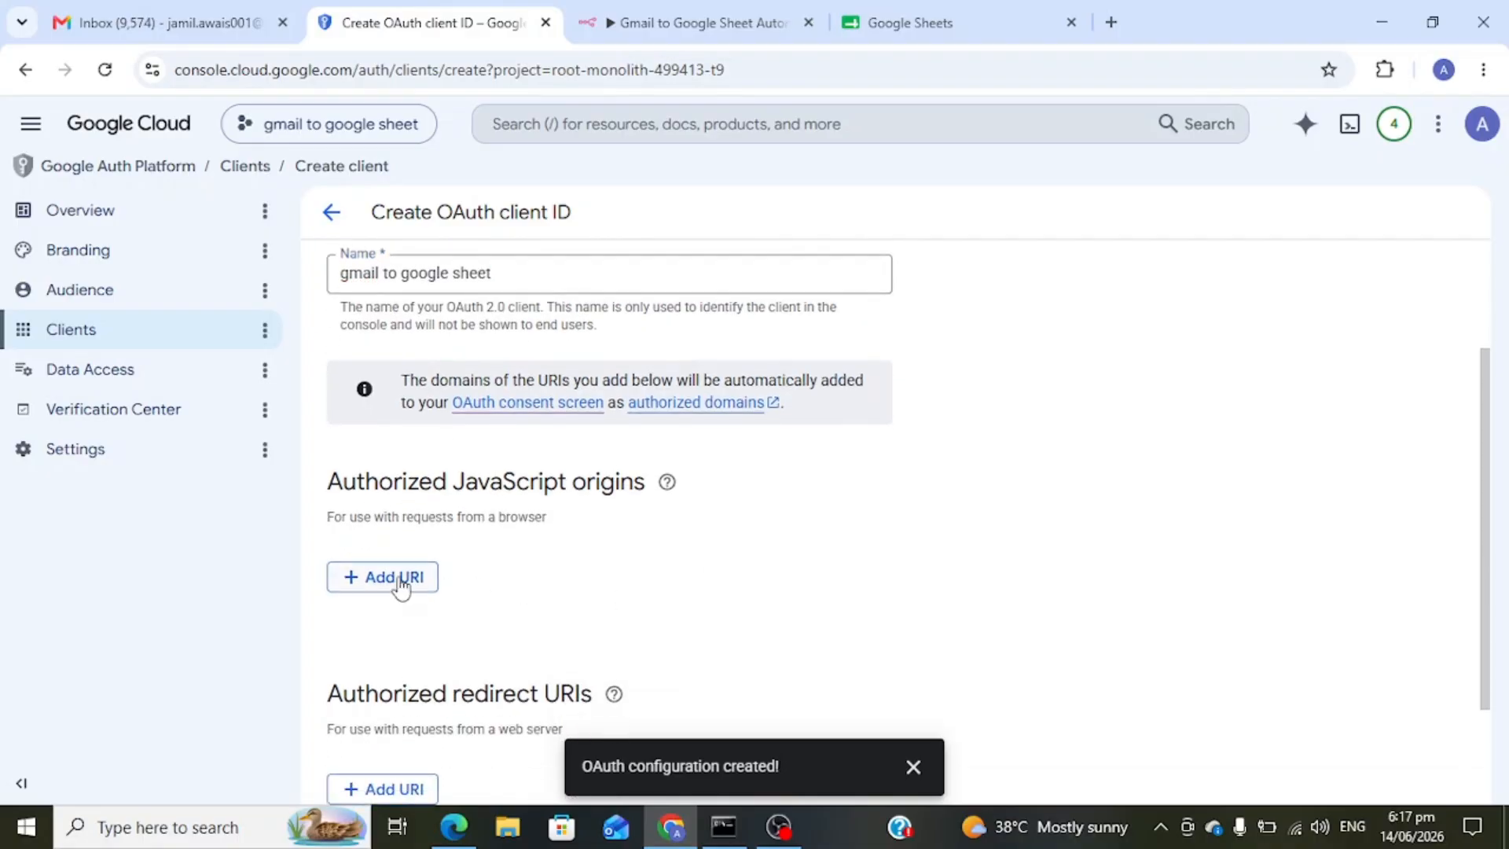
scroll(395, 584, "down", 2)
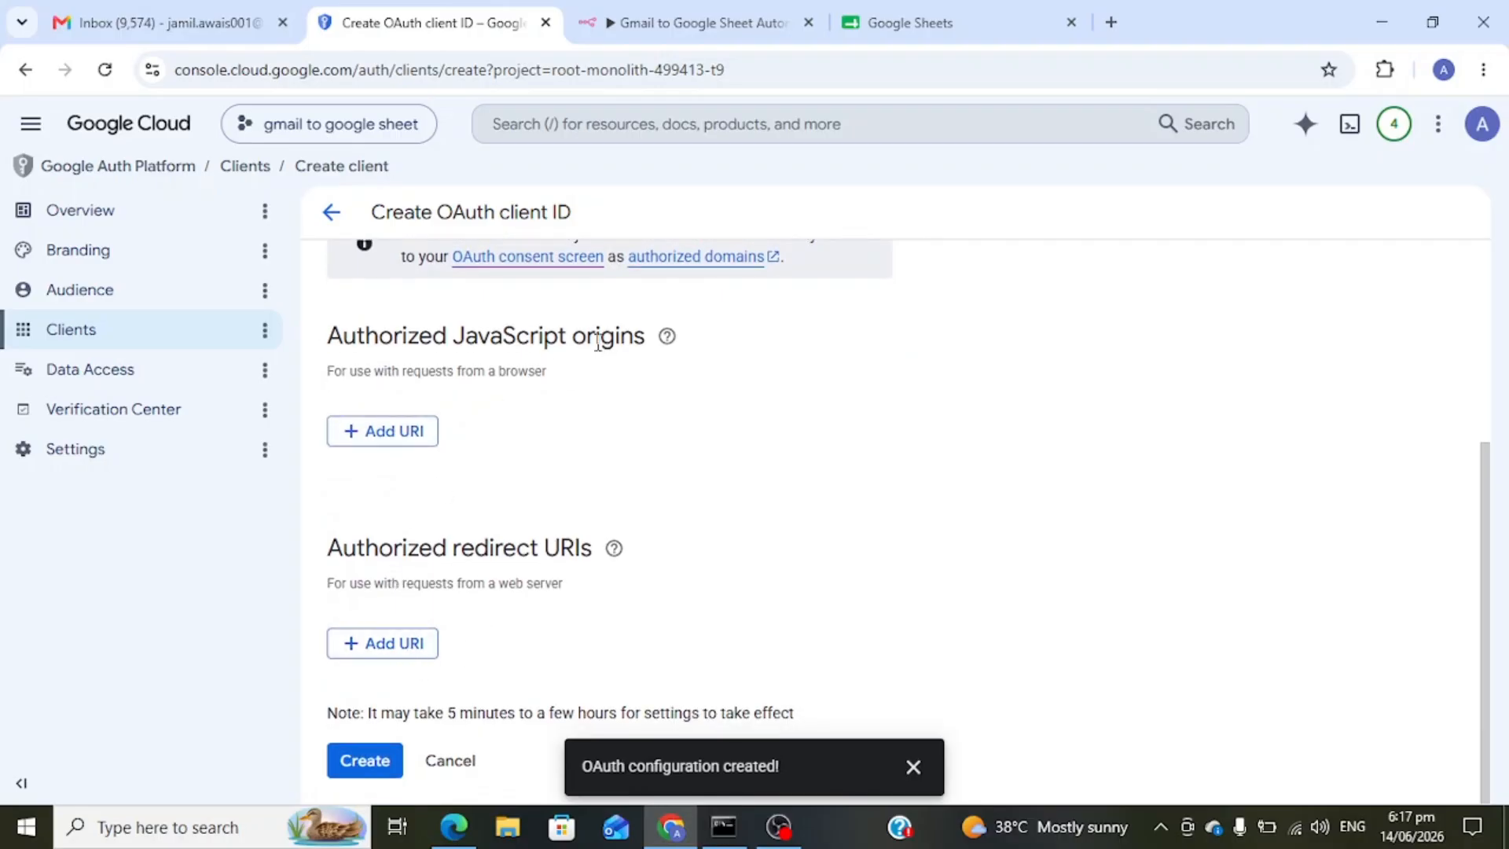
- Add n8n's OAuth redirect URL as the authorized redirect URI and create the client
left_click(618, 6)
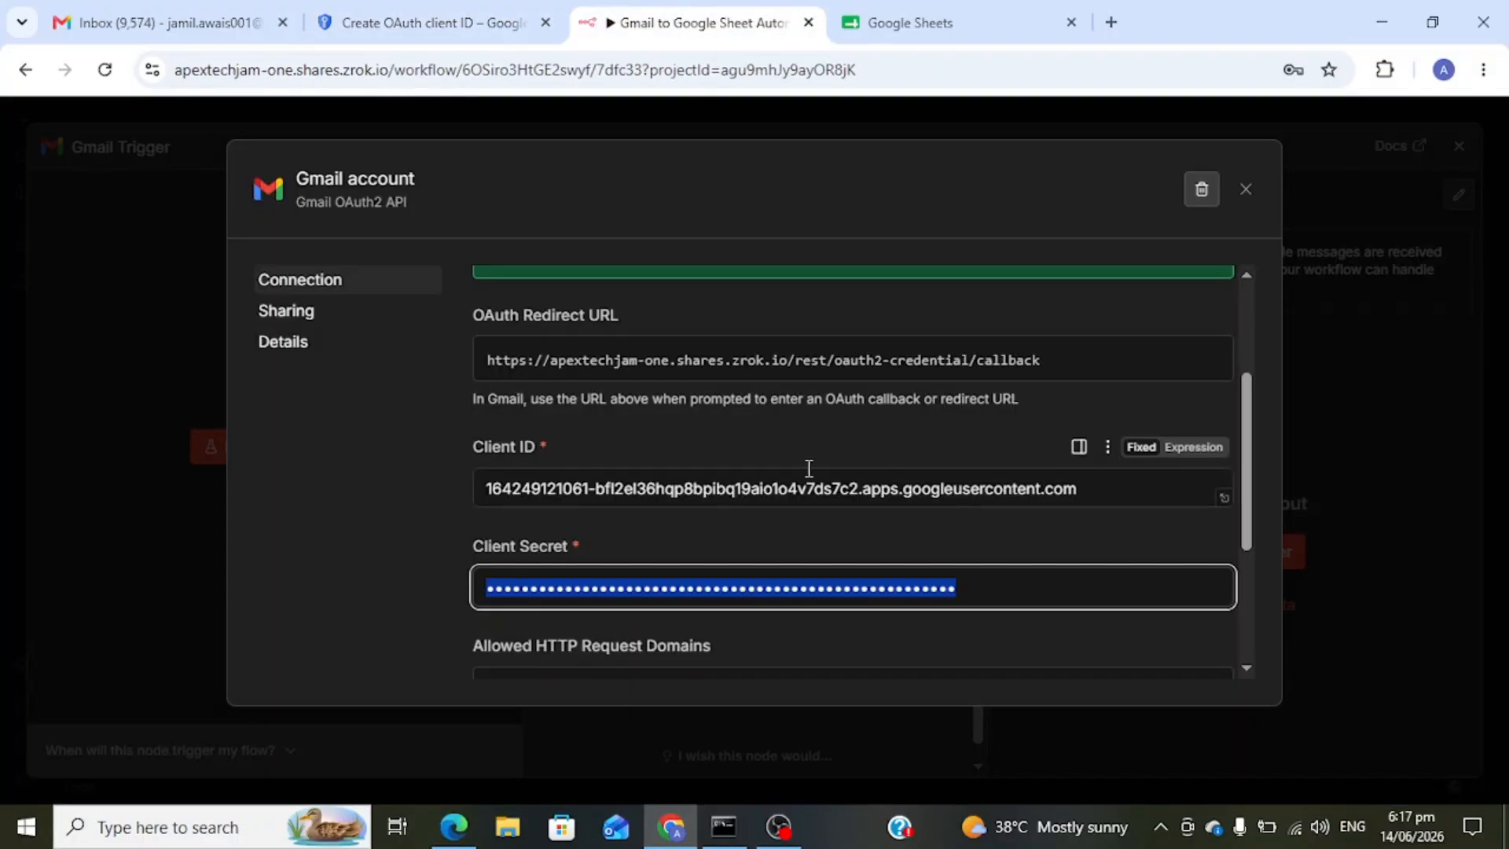
scroll(809, 470, "up", 1)
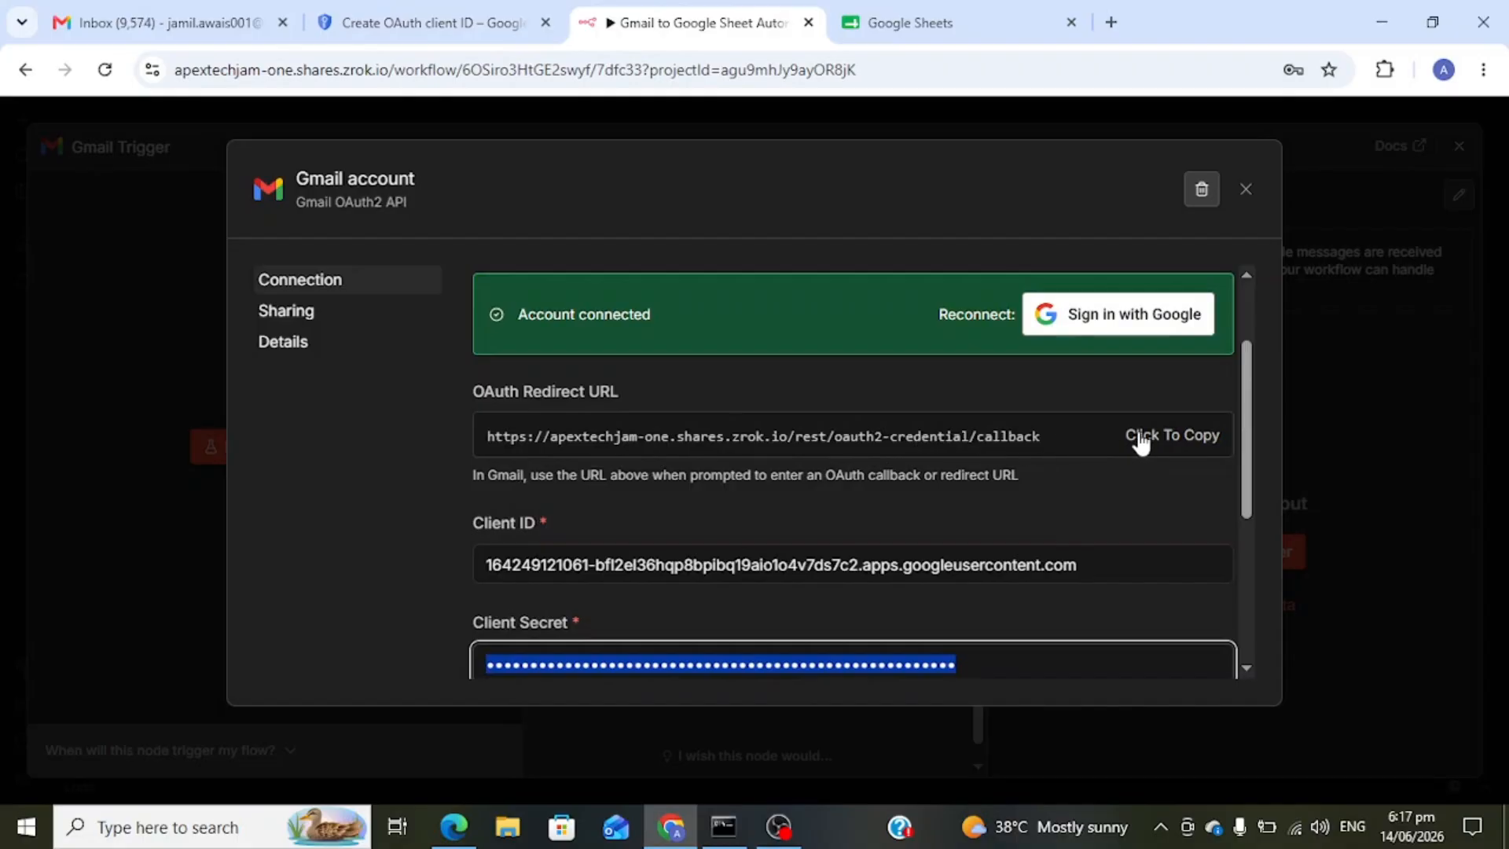
left_click(1149, 442)
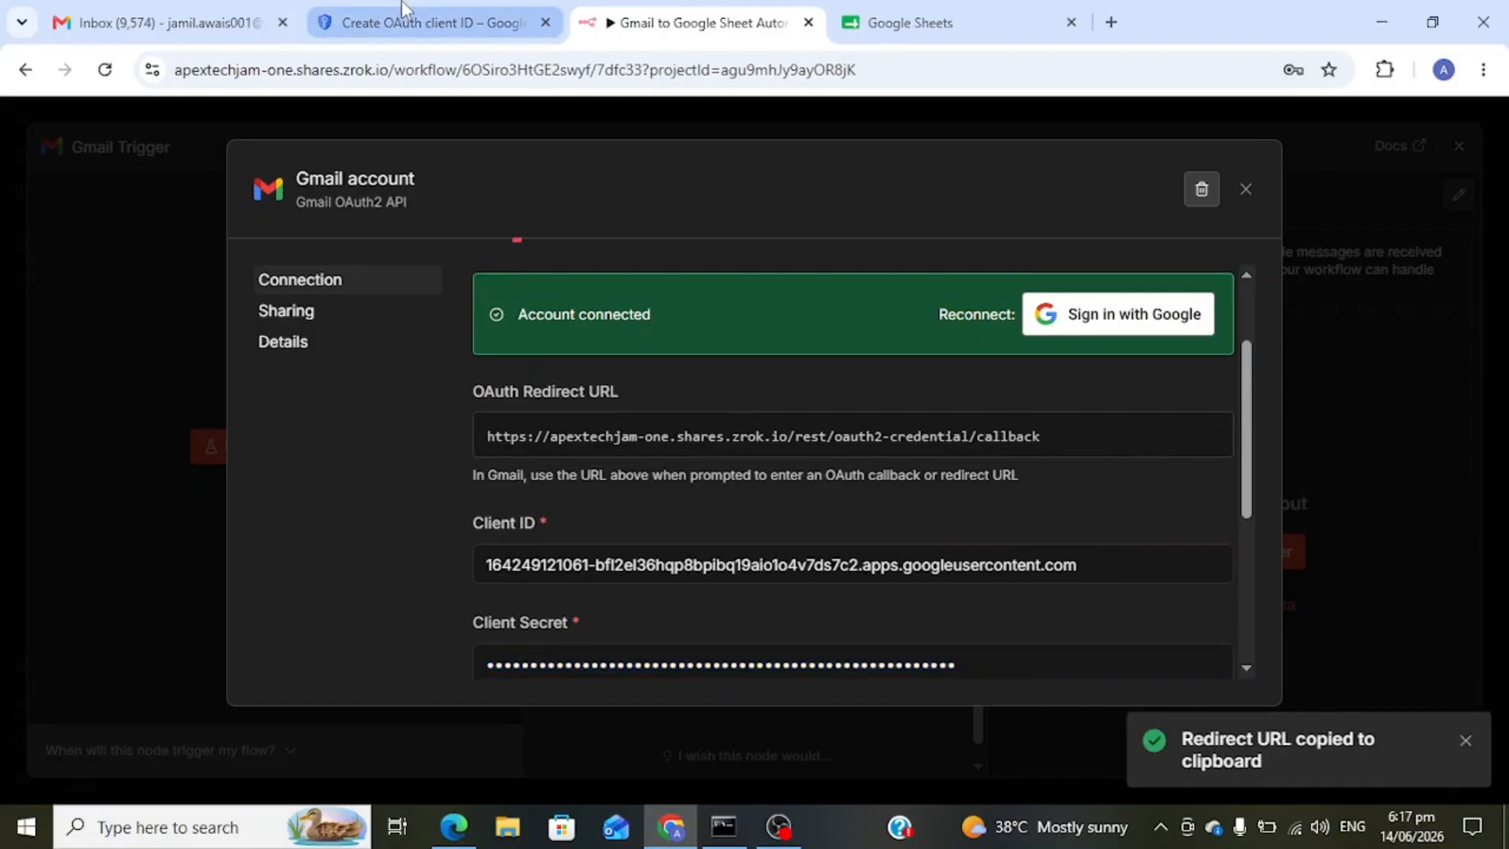
left_click(431, 22)
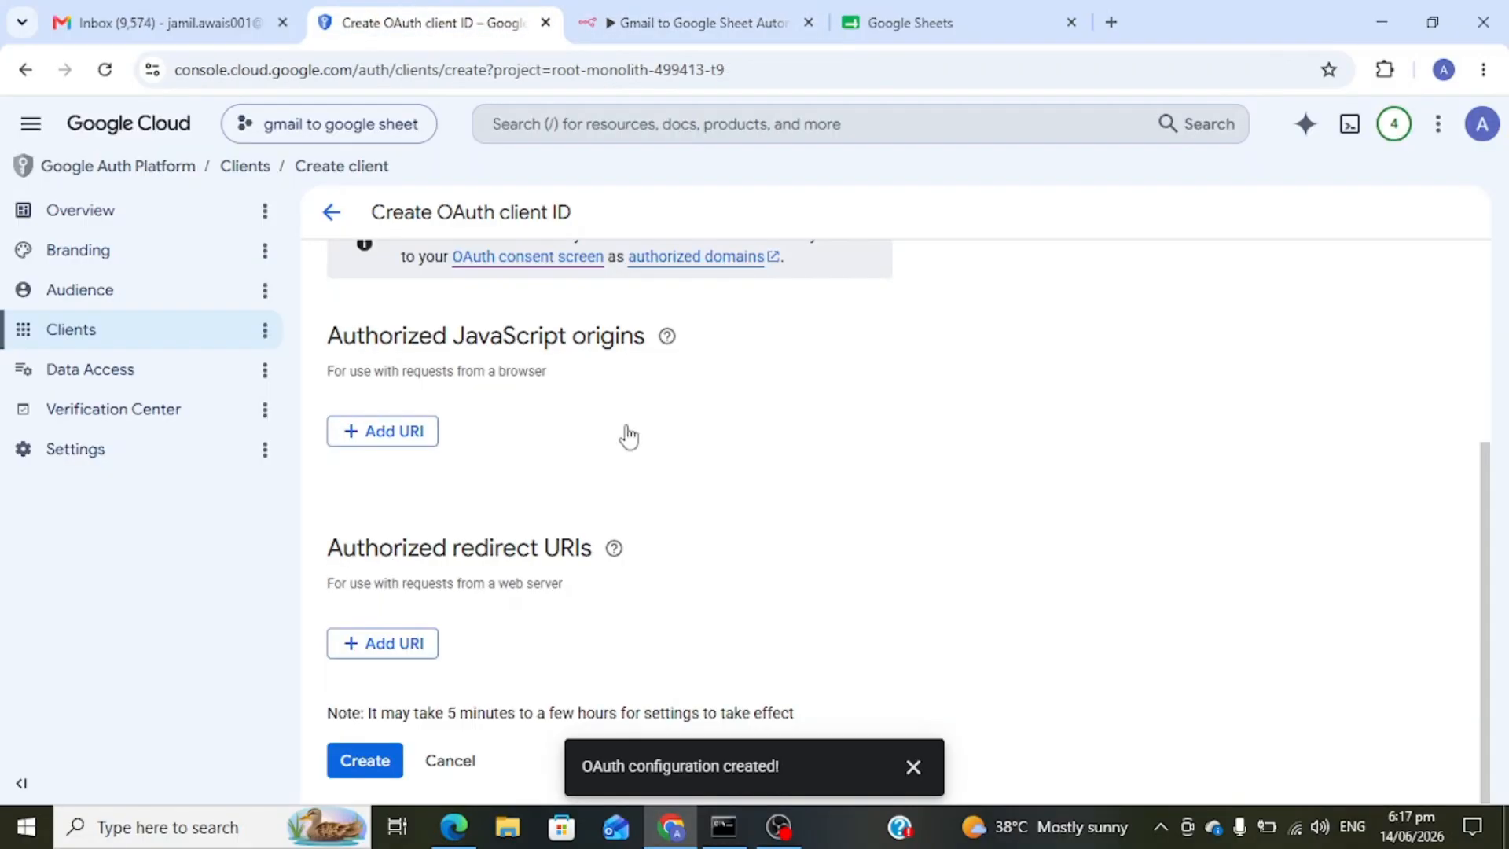
left_click(401, 643)
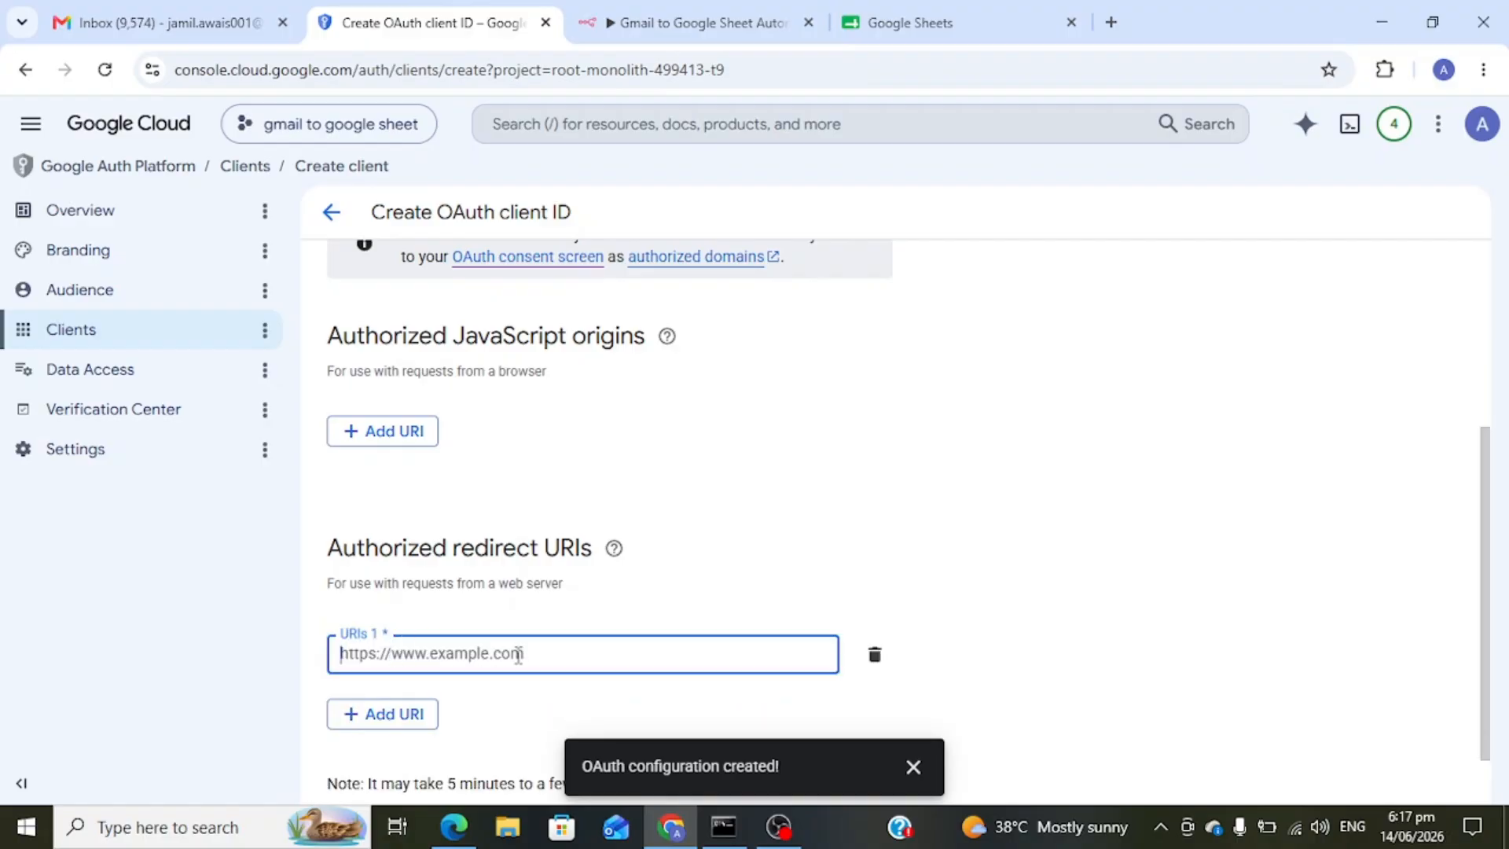
key("ctrl+v")
scroll(518, 654, "down", 1)
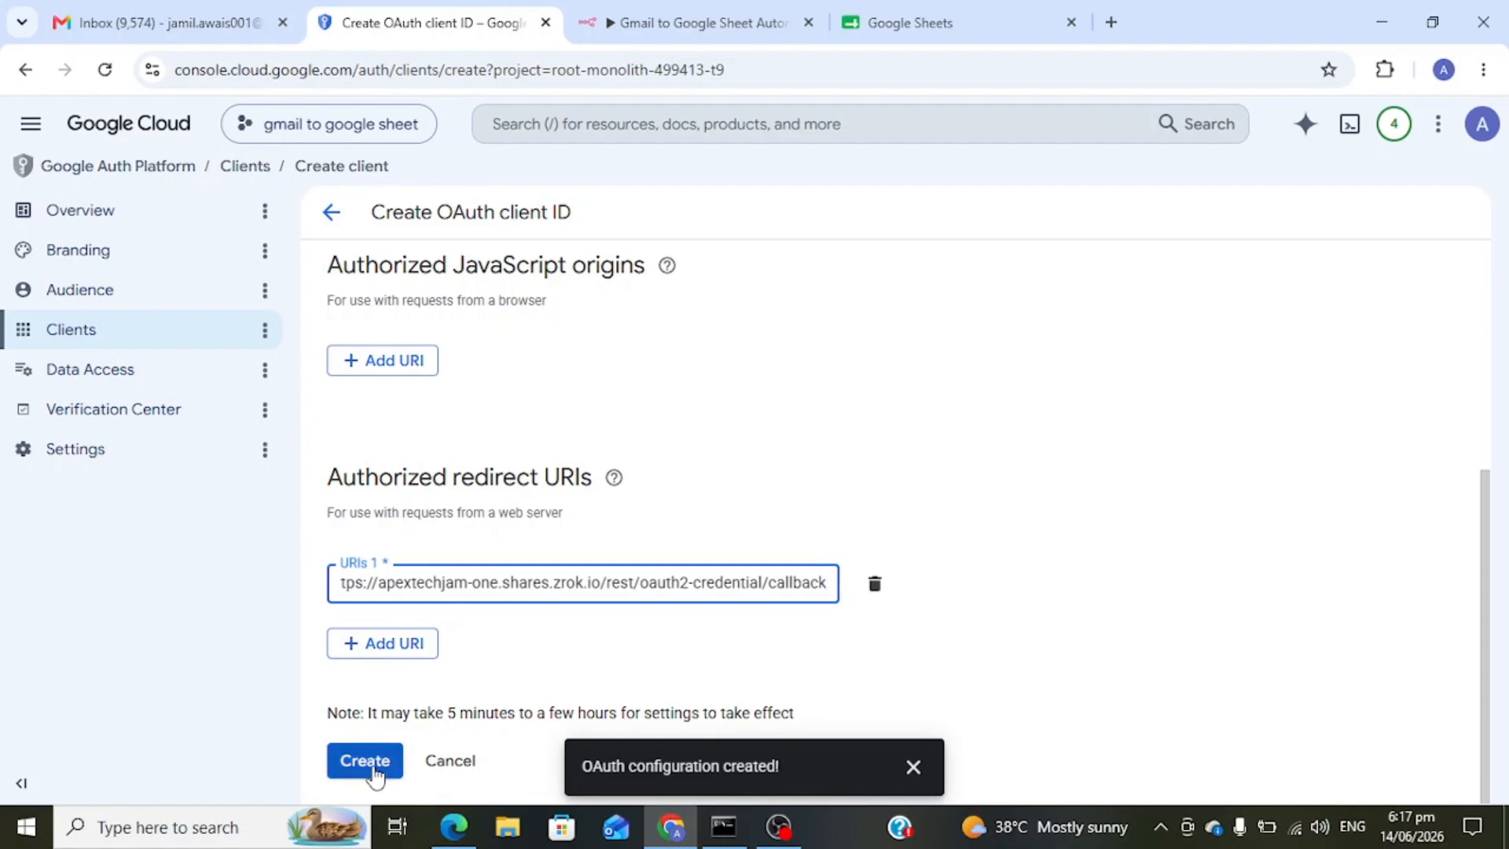
left_click(579, 654)
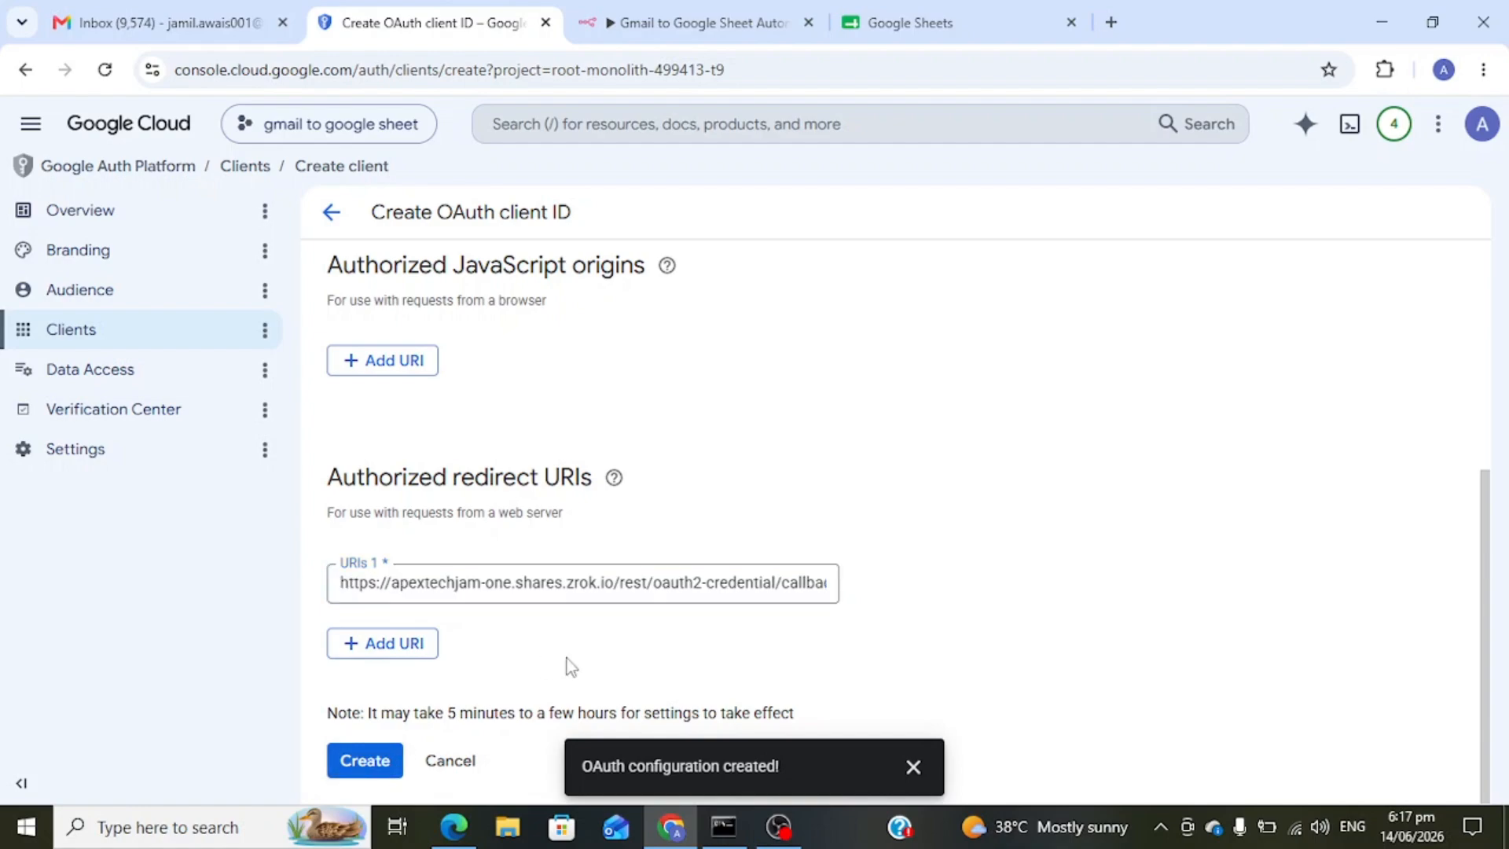
left_click(381, 761)
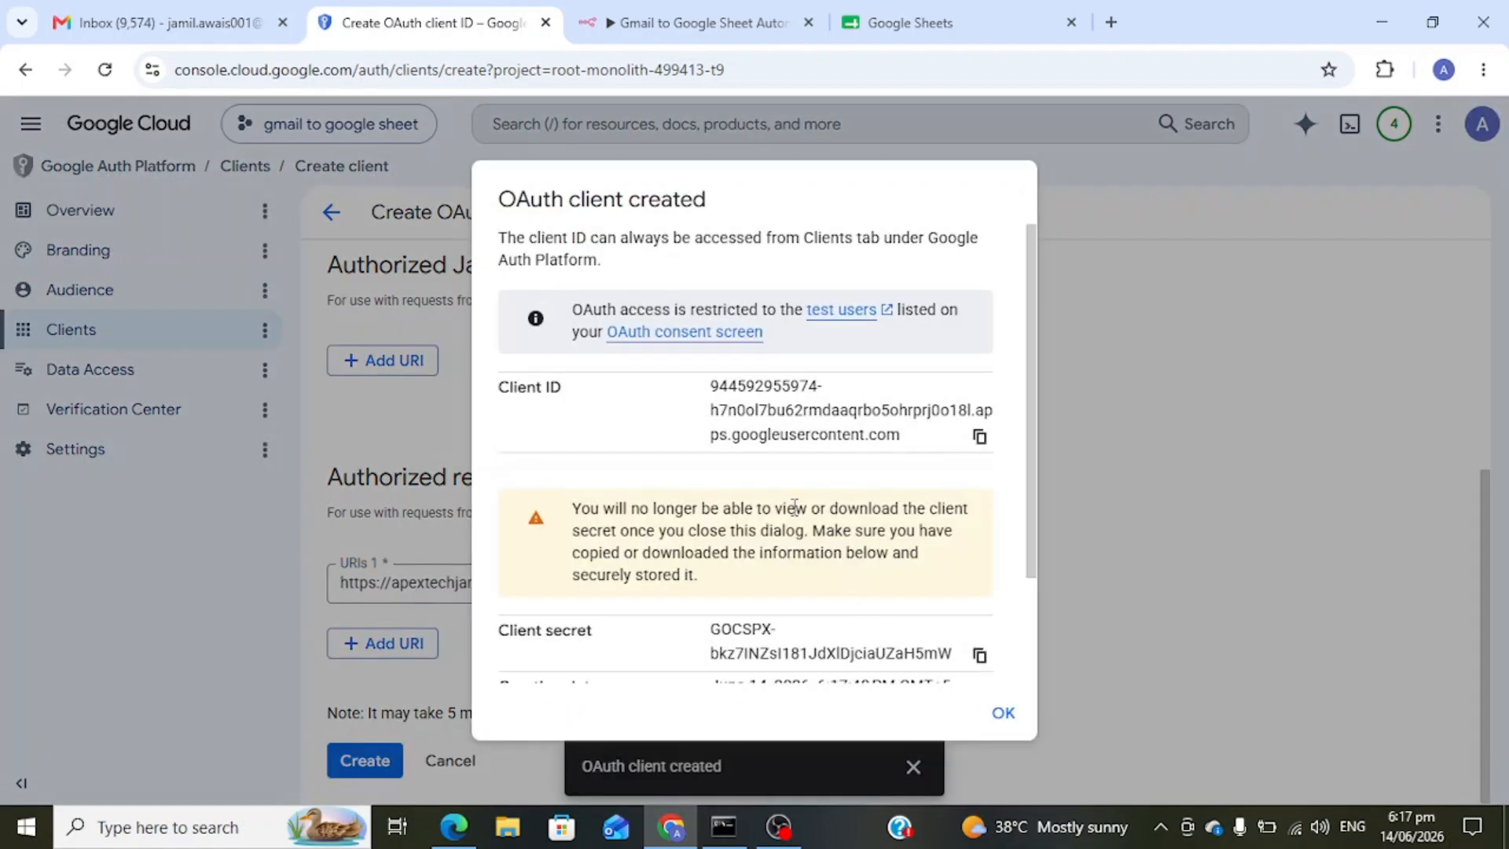
- Replace the n8n credential's Client ID with the new OAuth client ID
scroll(722, 484, "down", 3)
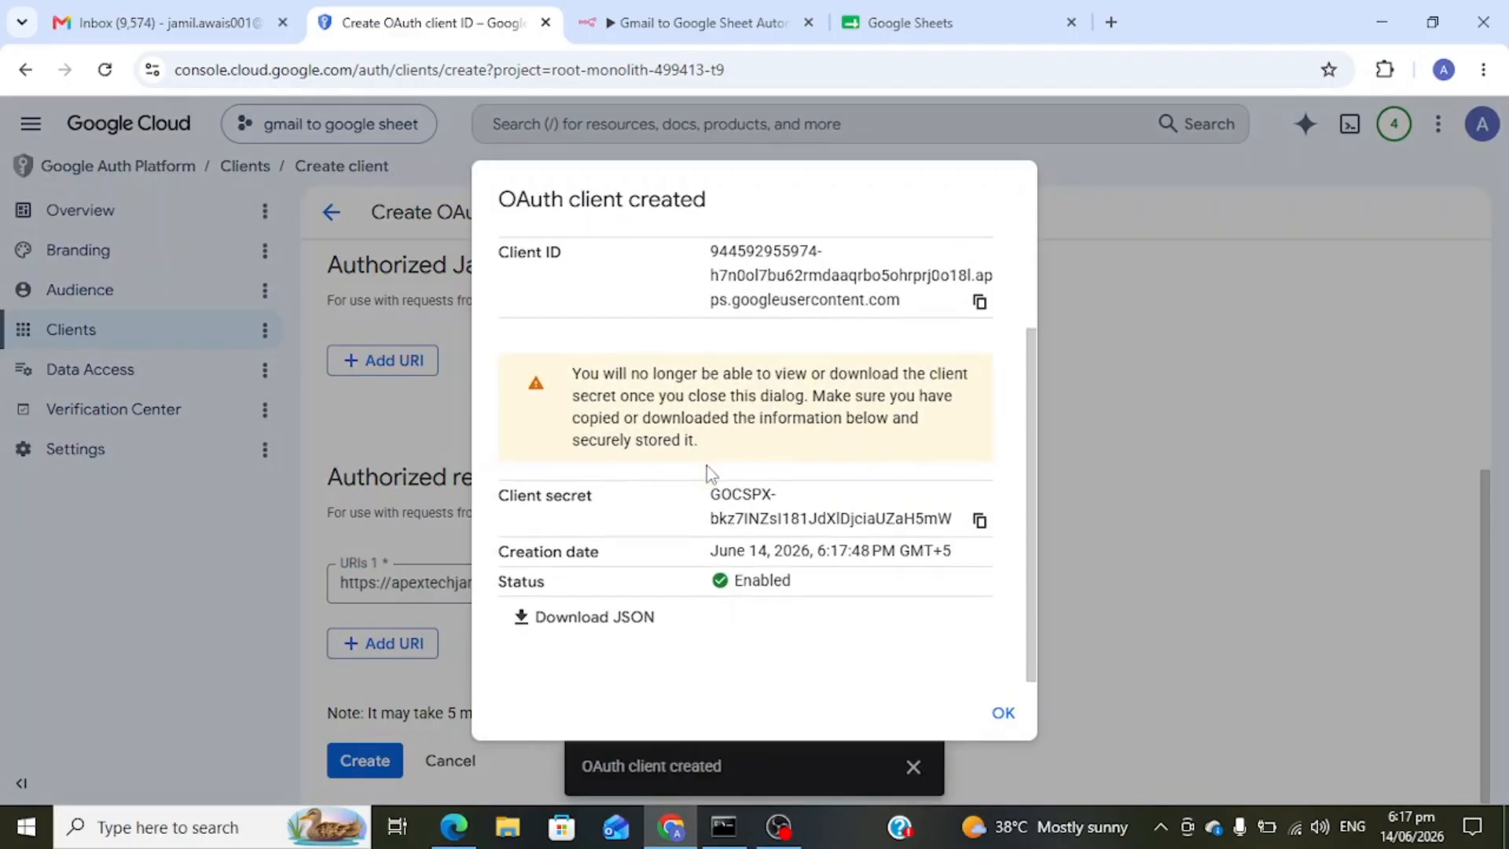
scroll(706, 465, "up", 3)
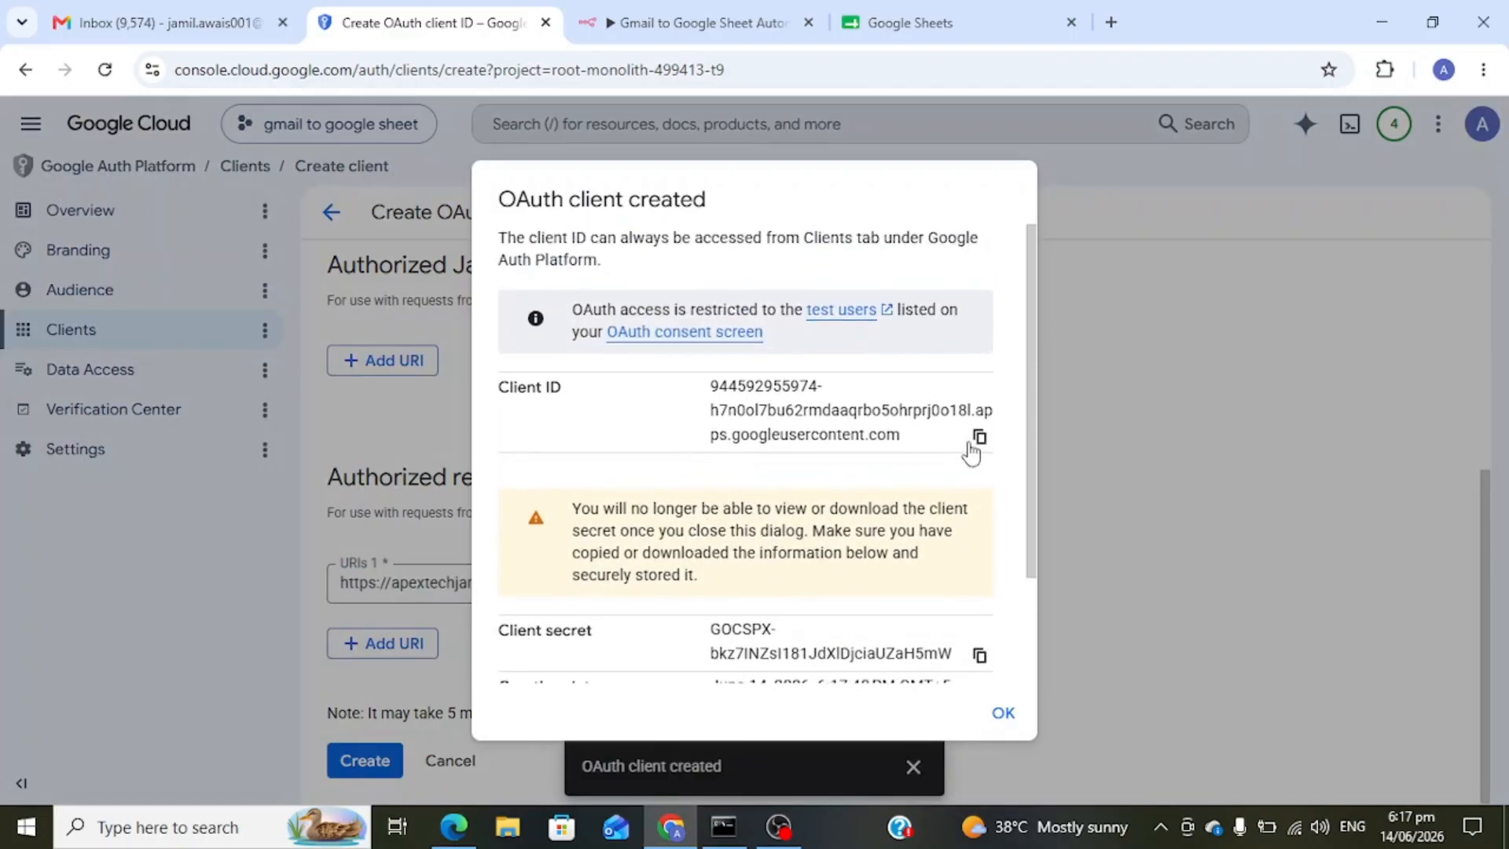
left_click(979, 440)
left_click(731, 20)
scroll(778, 483, "down", 2)
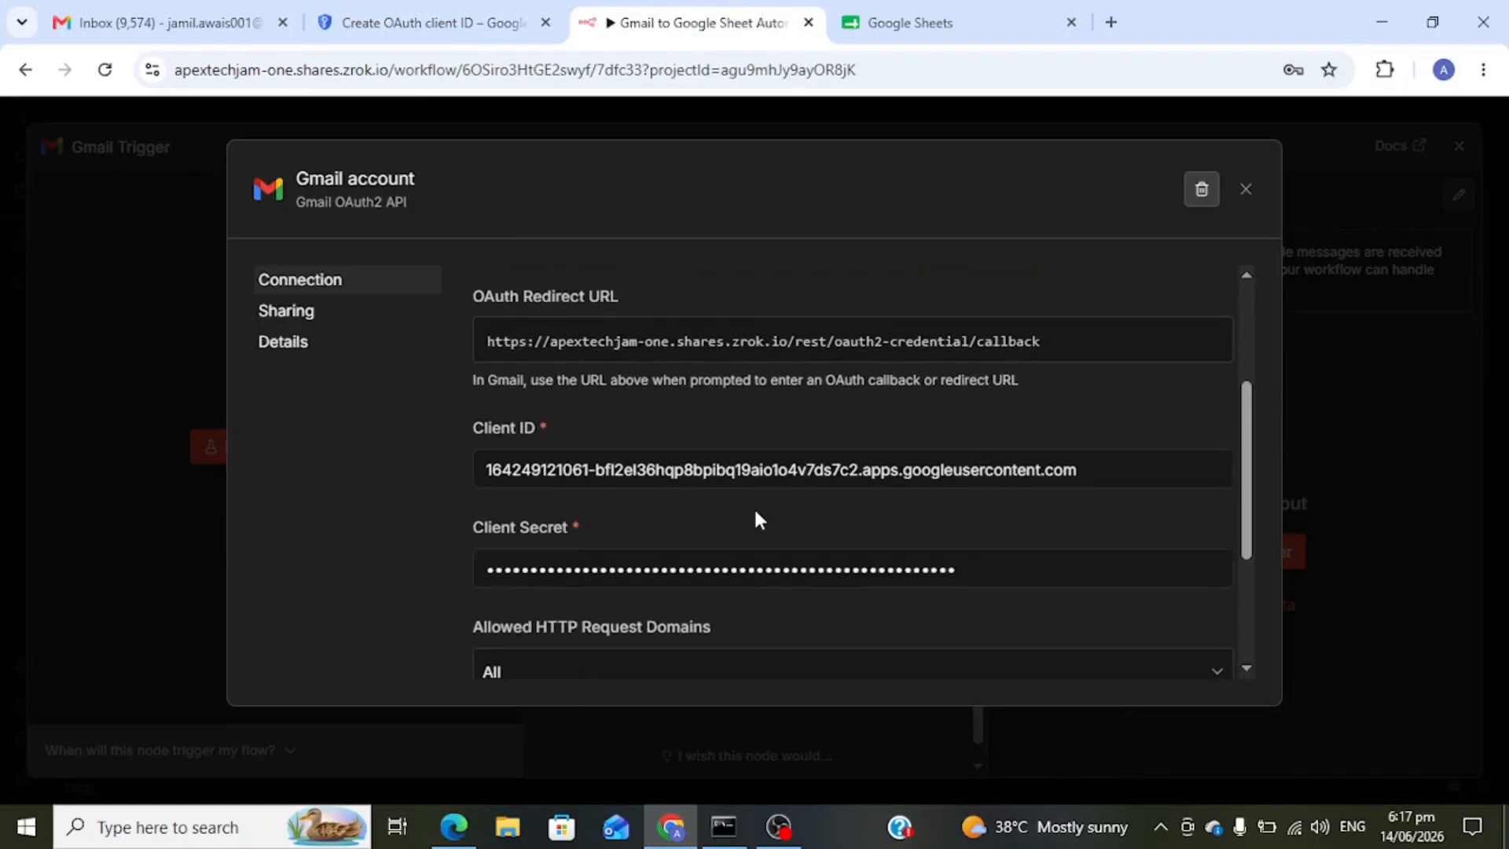
triple_click(1095, 466)
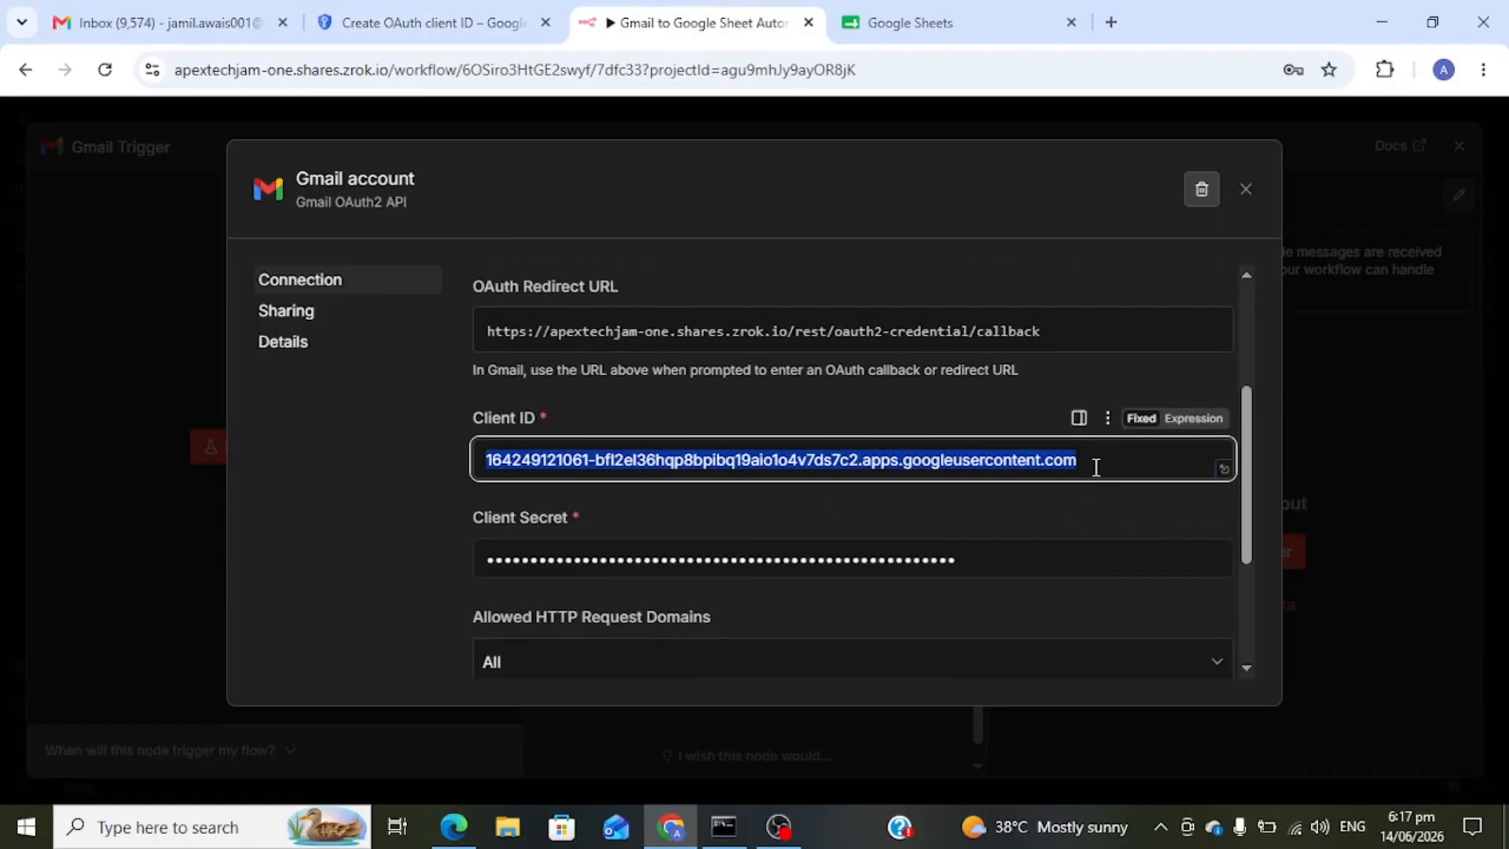
key("ctrl+v")
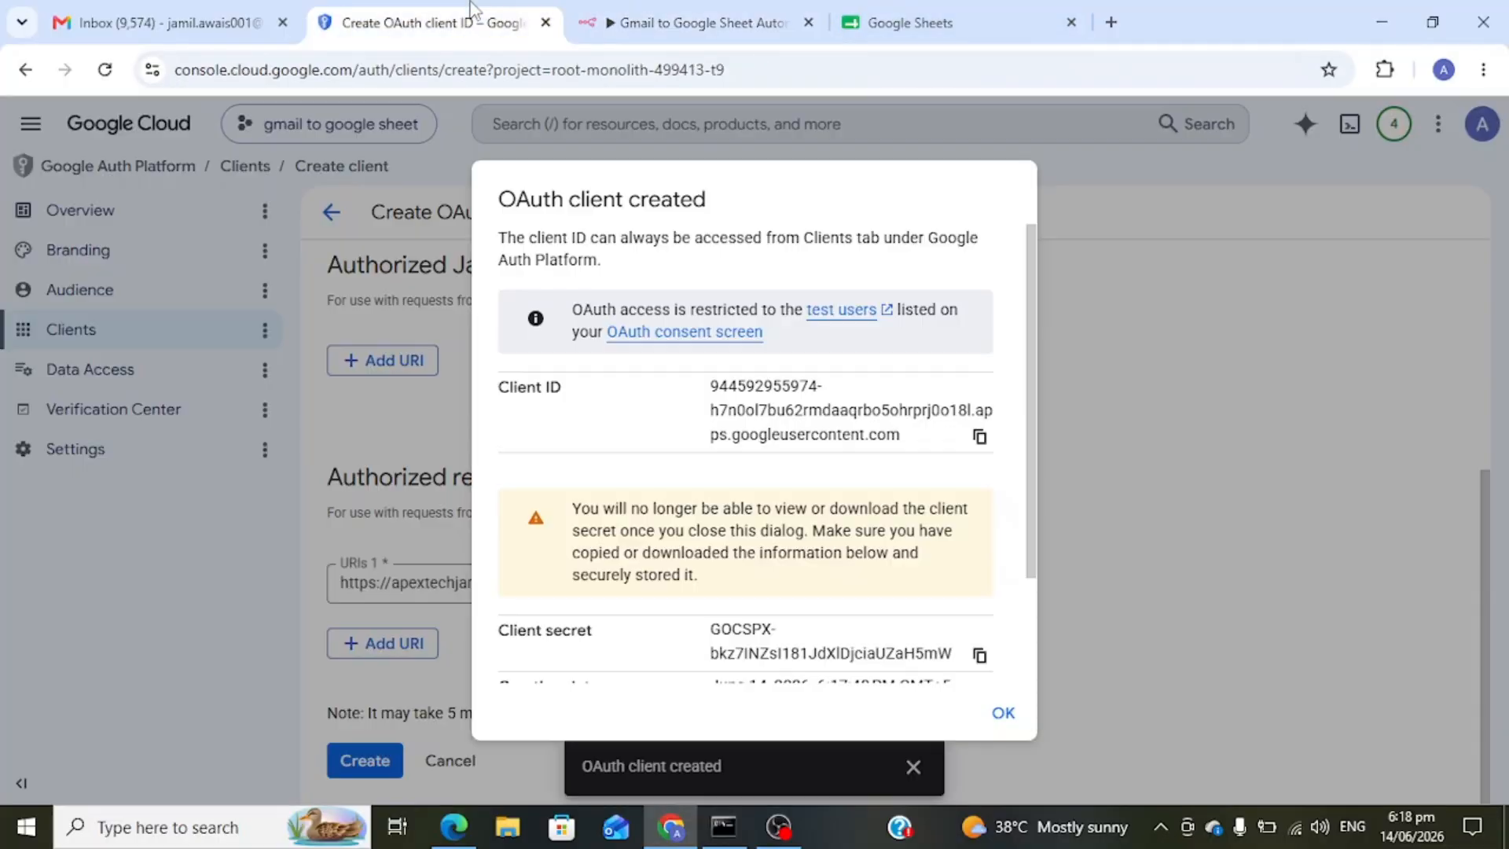
- Replace the n8n credential's Client Secret with the new client secret
left_click(432, 22)
scroll(821, 625, "down", 1)
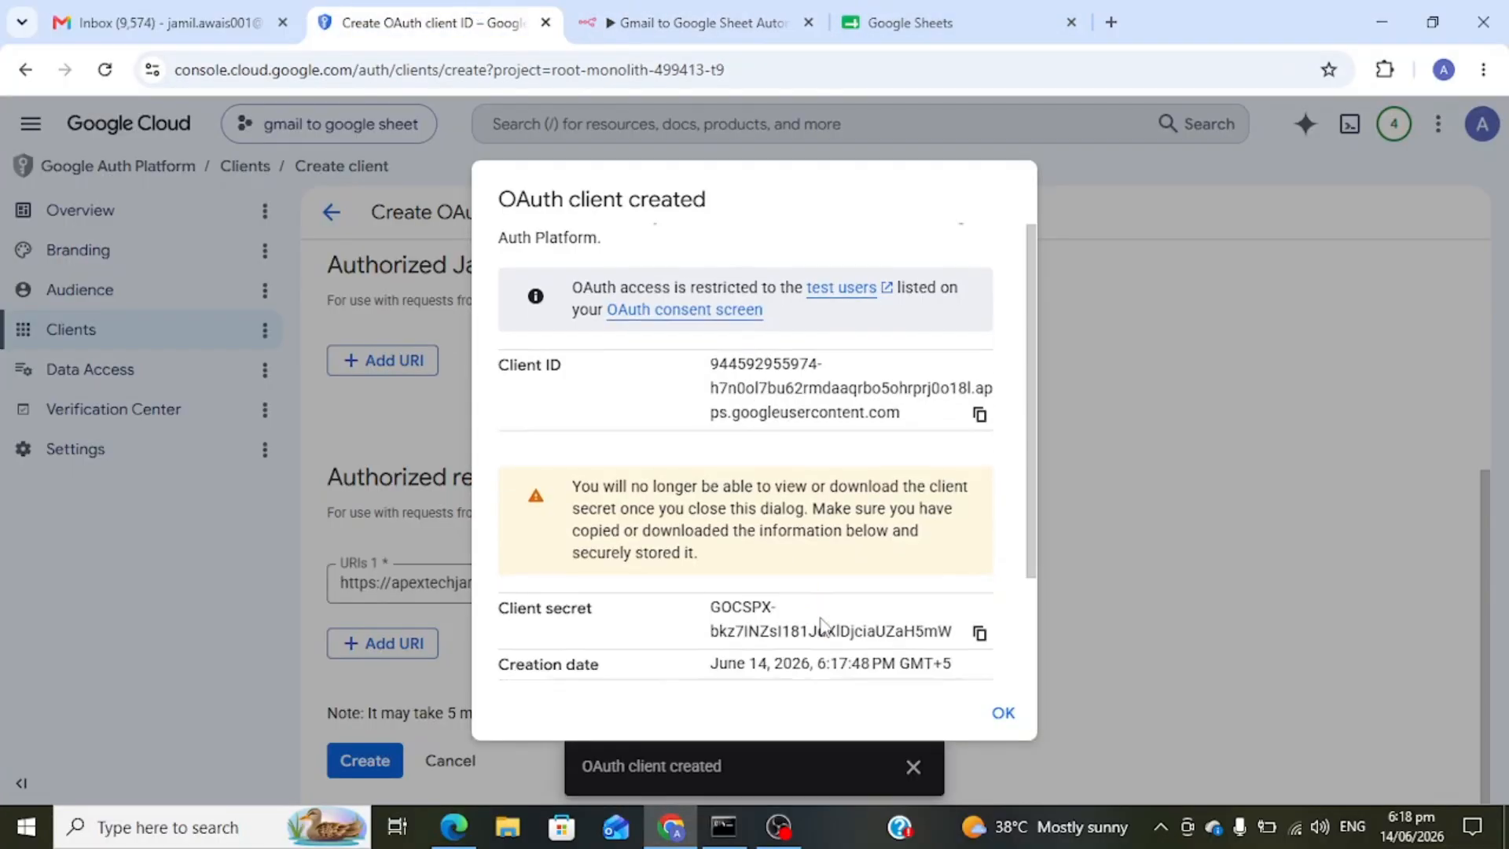
scroll(821, 625, "down", 1)
left_click(979, 522)
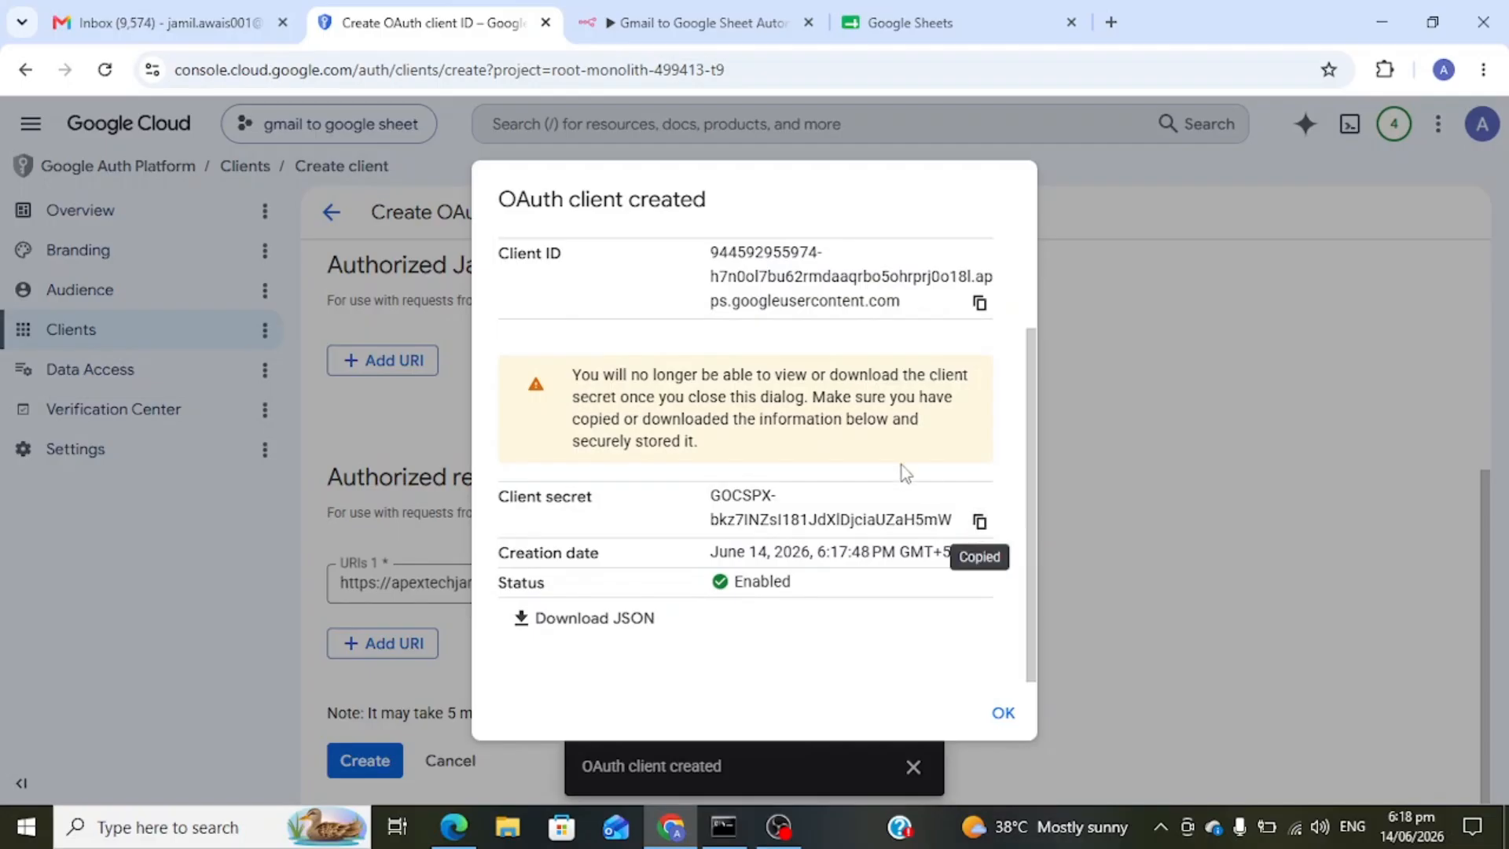
left_click(699, 22)
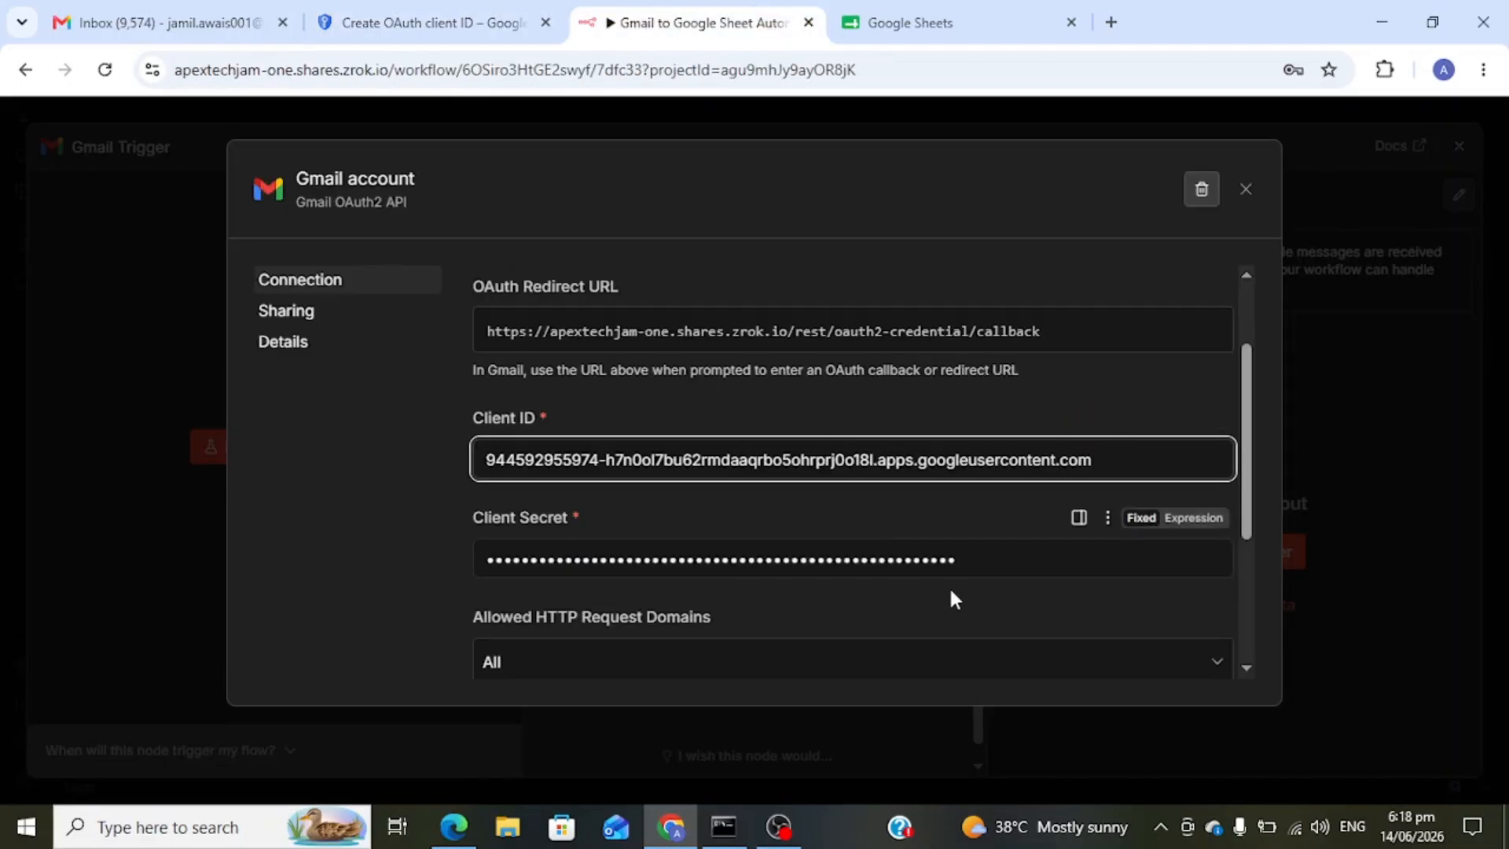
left_click(973, 560)
key("ctrl+a")
key("ctrl+v")
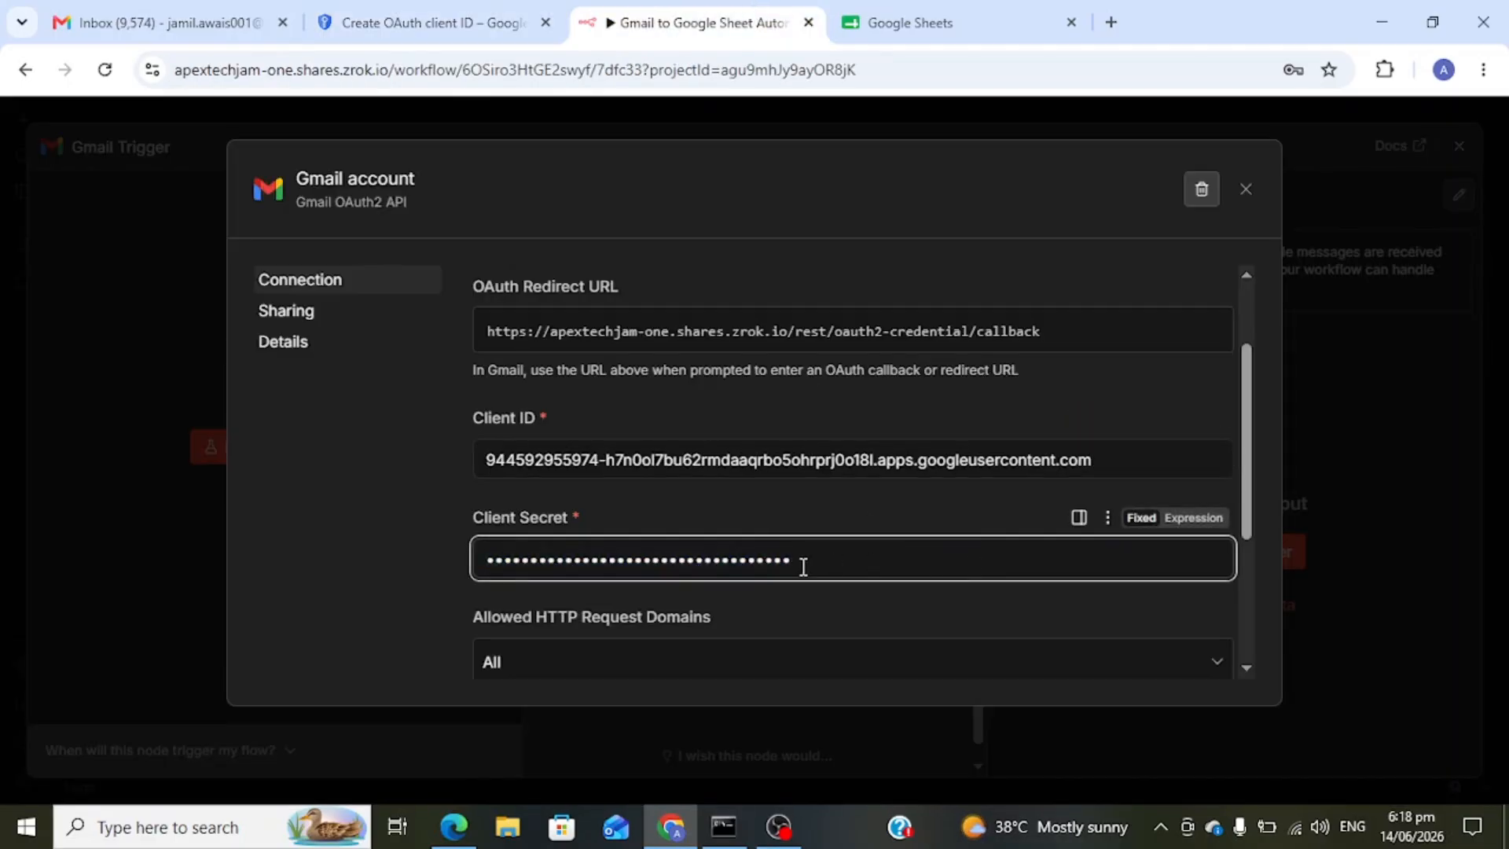
scroll(801, 566, "down", 3)
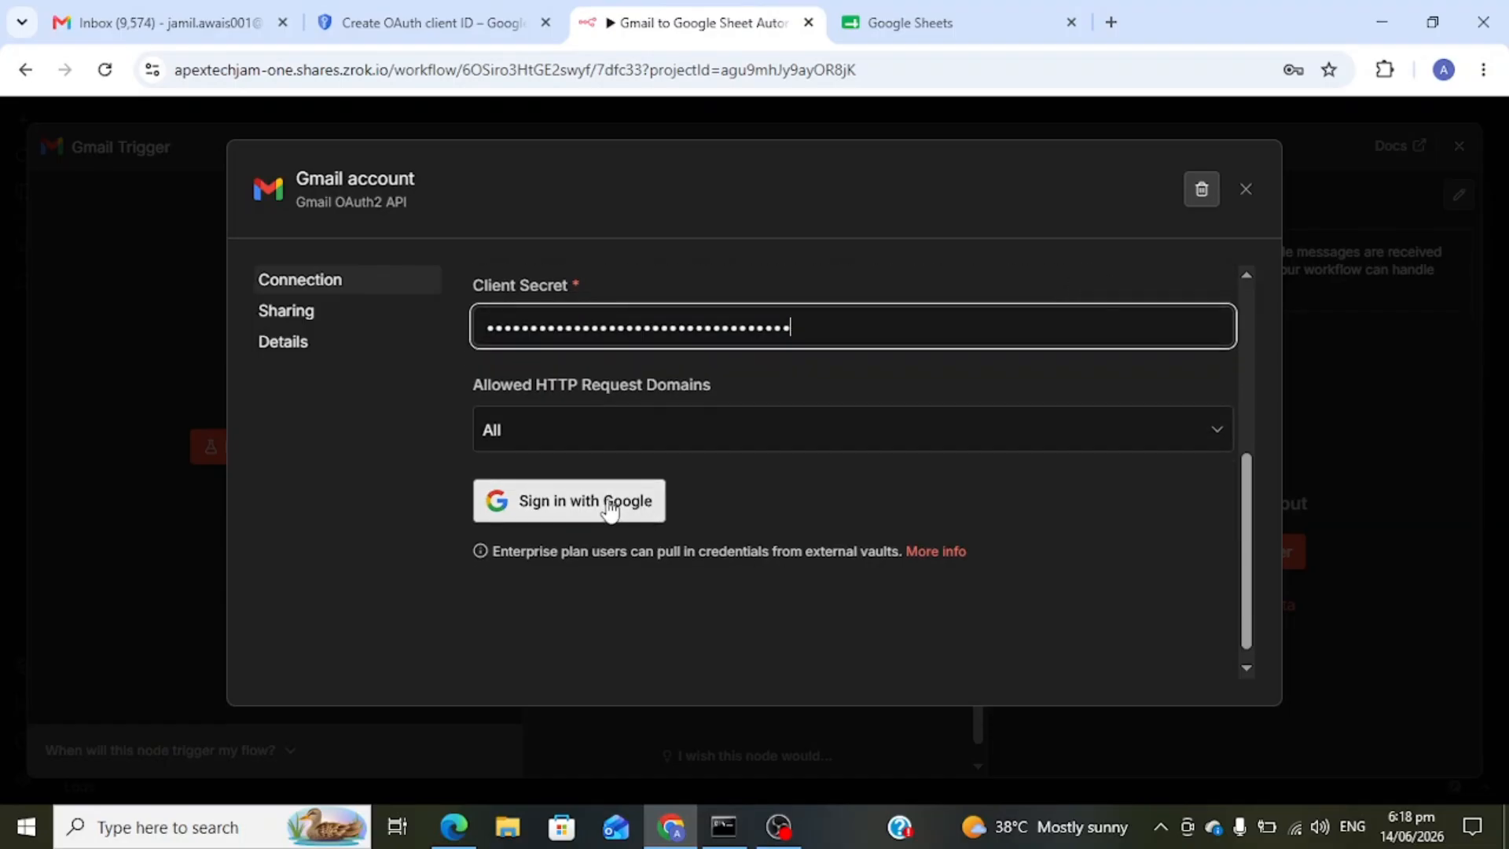
- Try Google sign-in for the Gmail credential, get Access blocked, and close the popup
left_click(610, 509)
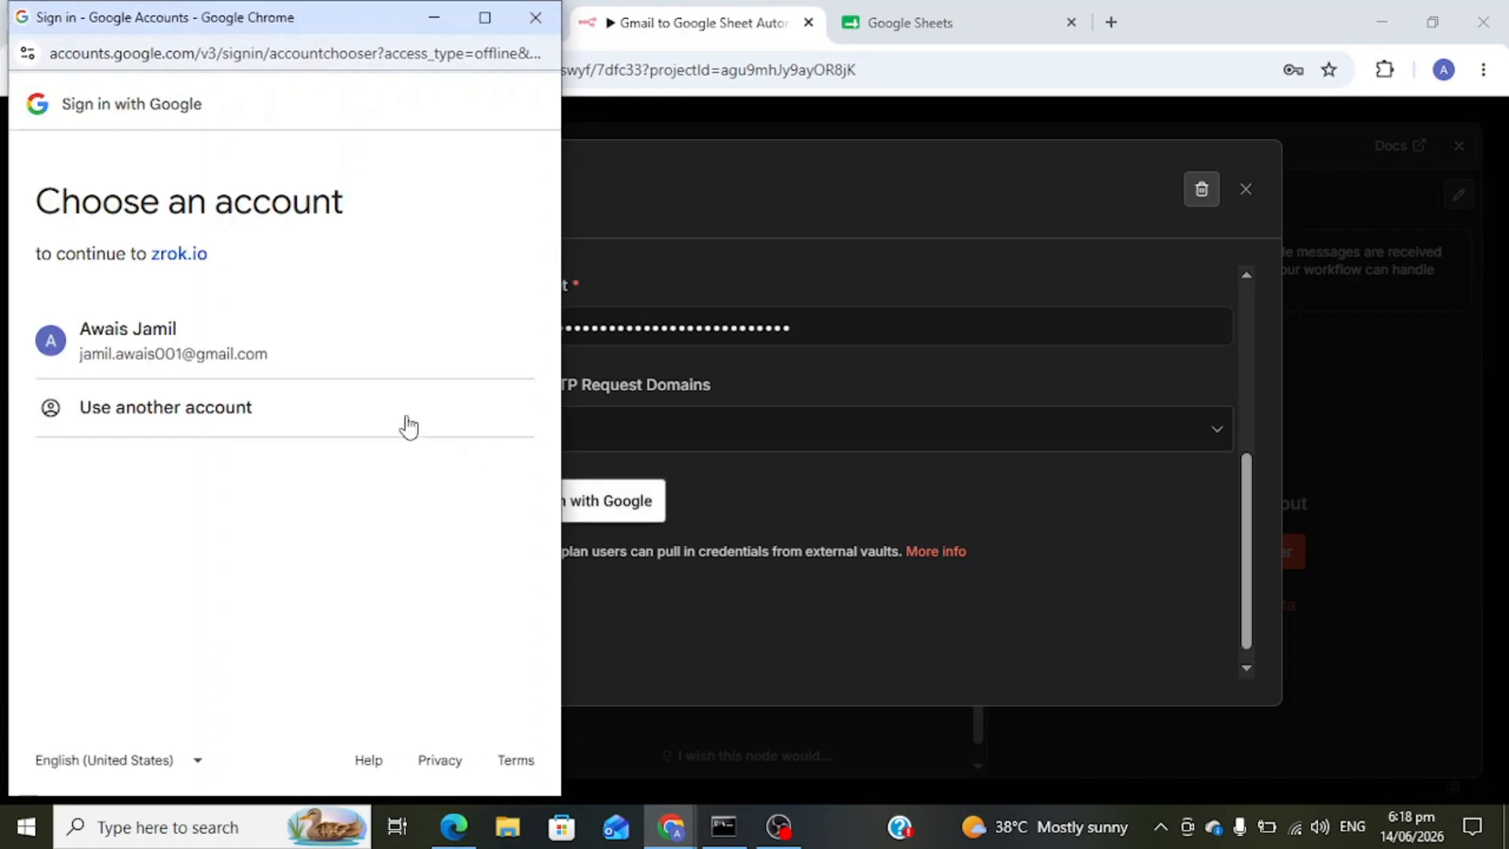
left_click(266, 357)
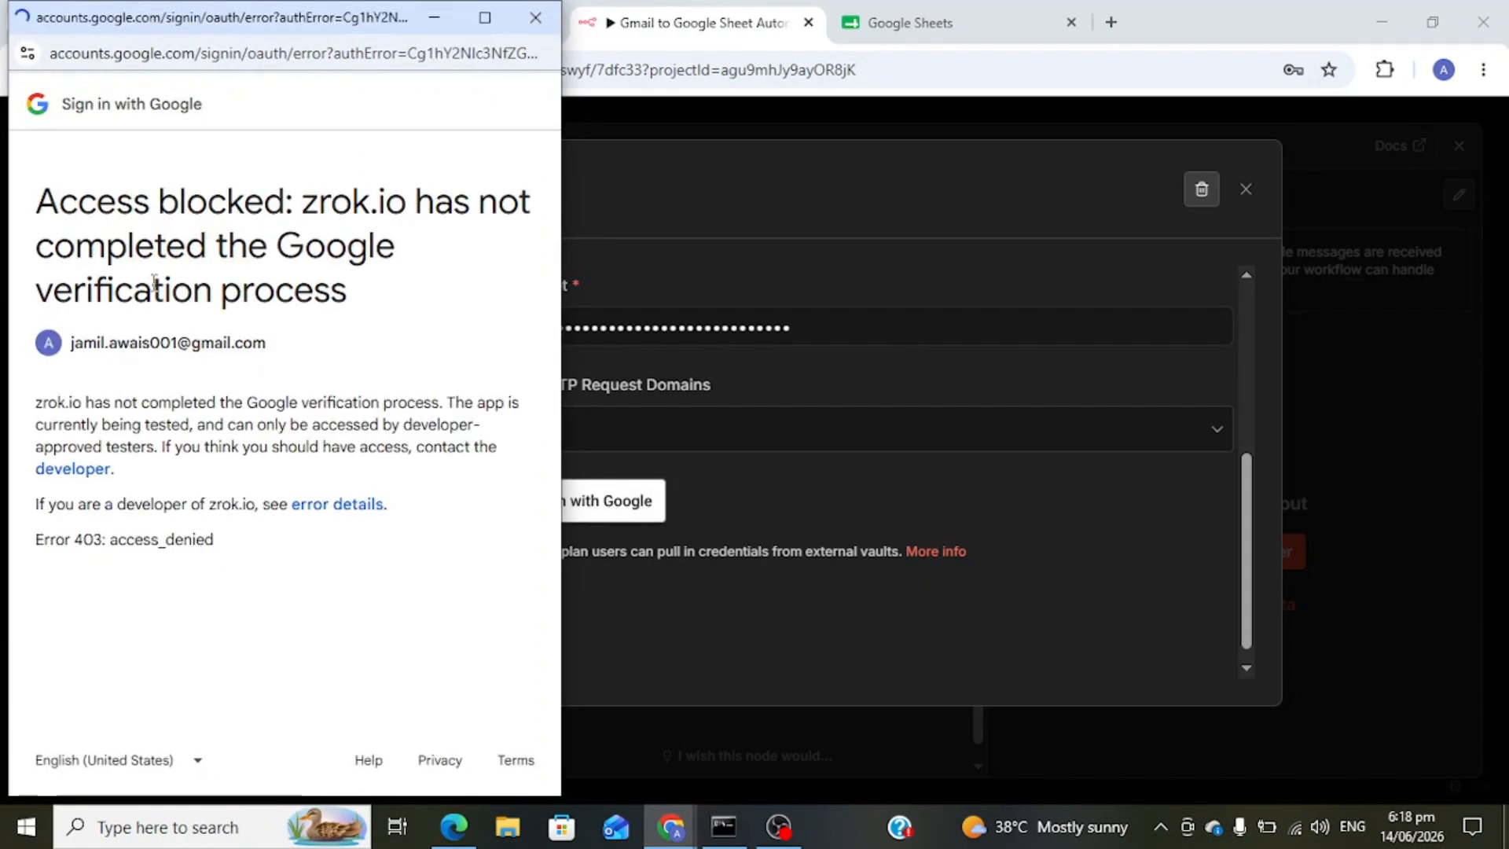
left_click_drag(37, 202, 351, 303)
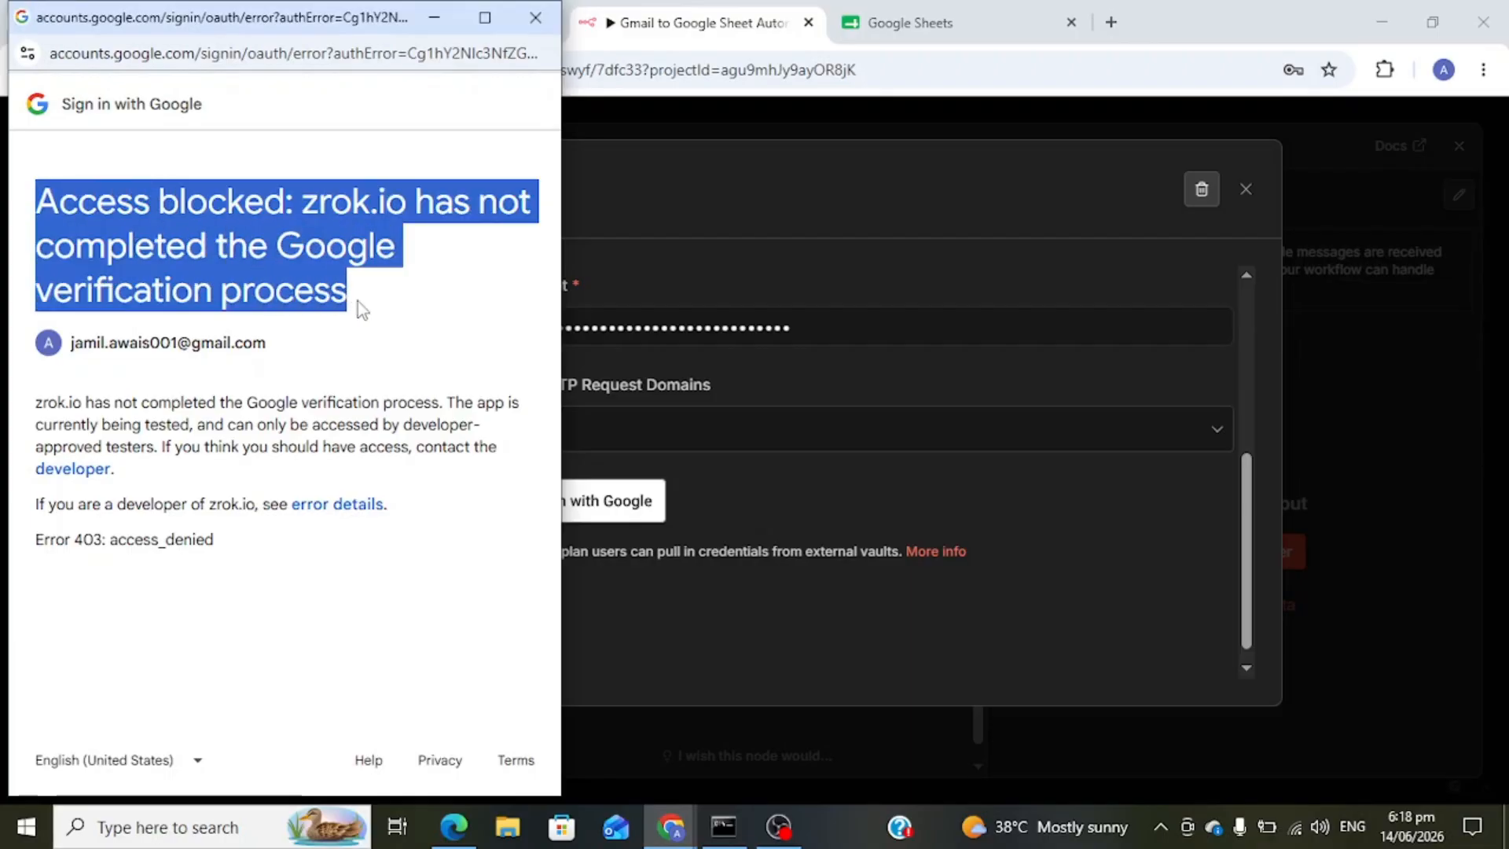
left_click(535, 19)
left_click(460, 14)
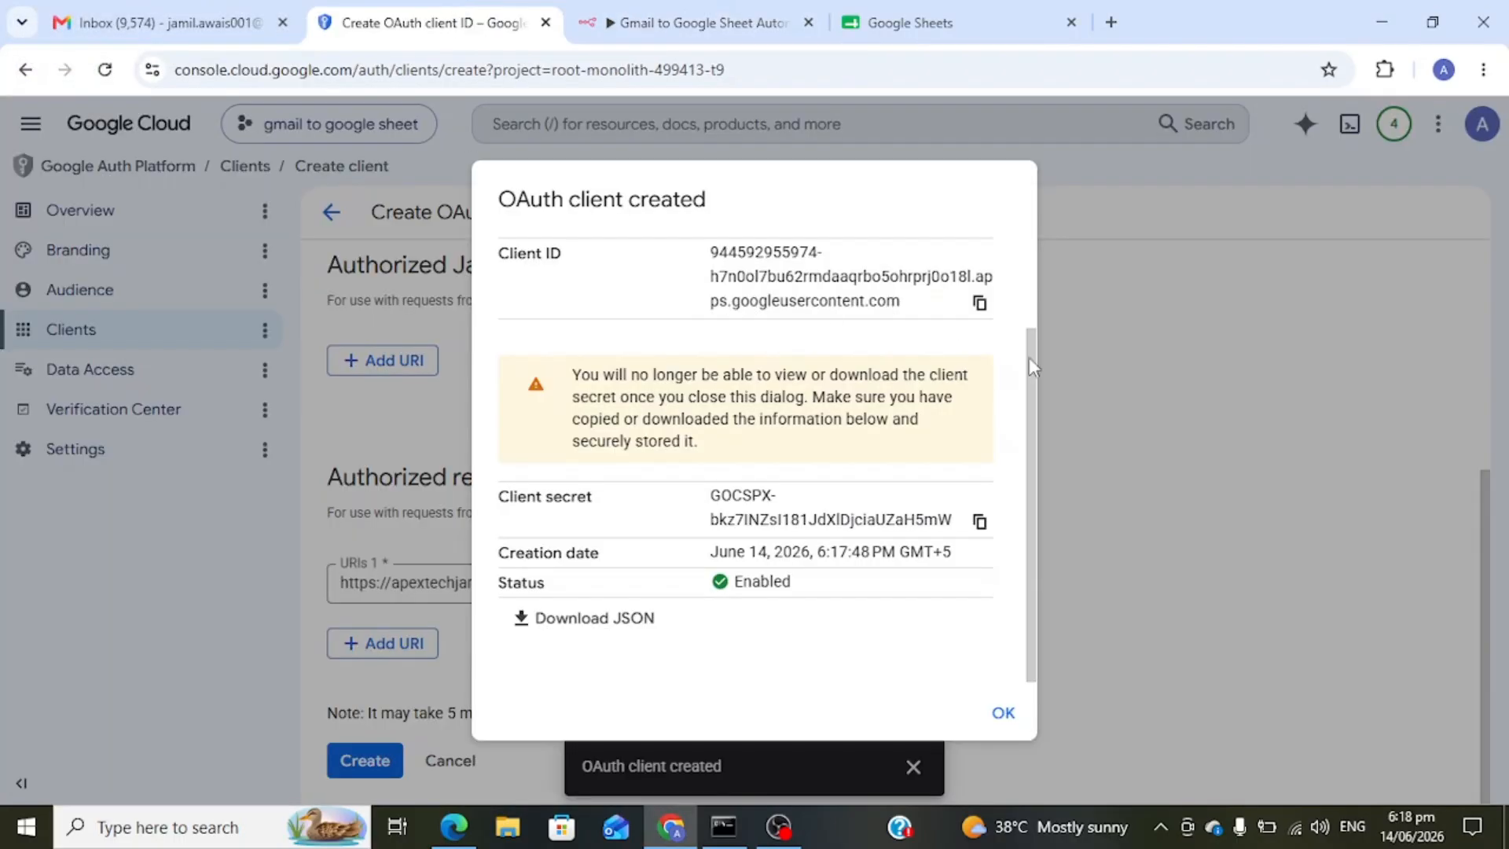
- Add the account's own Gmail address as a test user on the OAuth app's Audience page
left_click(1003, 713)
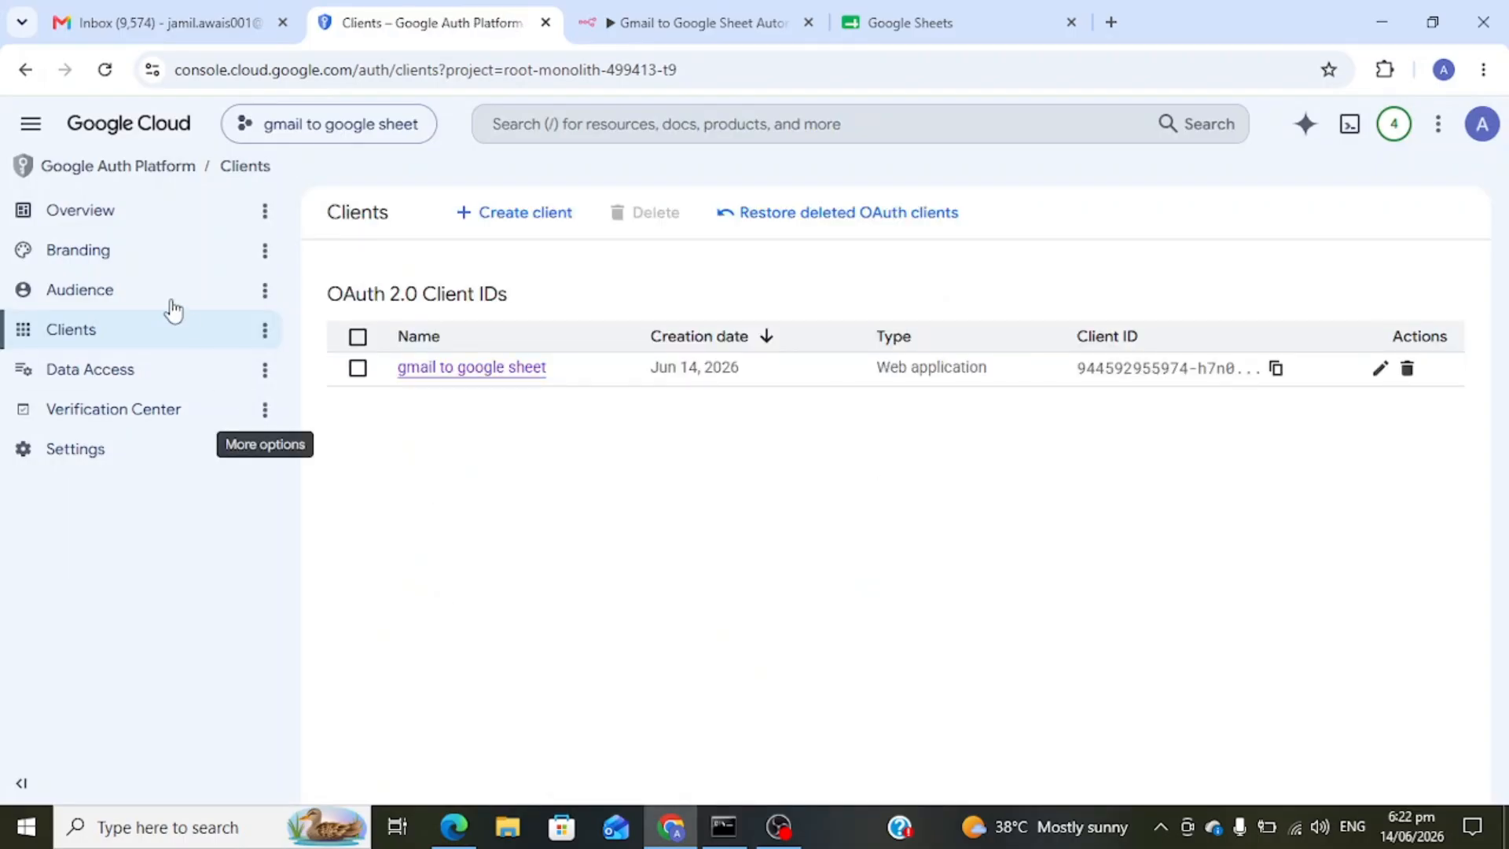
left_click(104, 290)
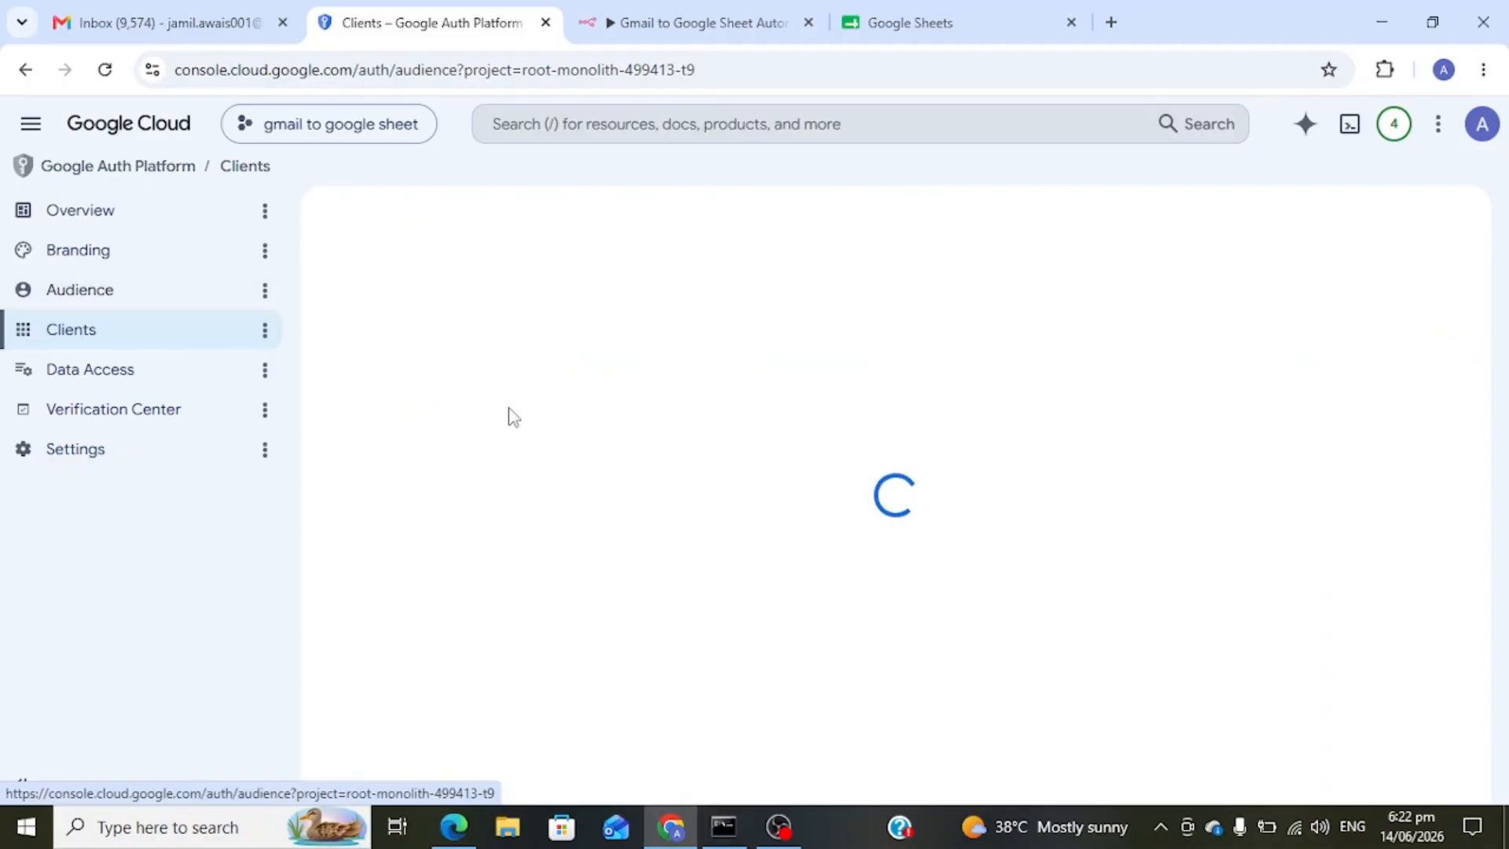
scroll(482, 552, "down", 5)
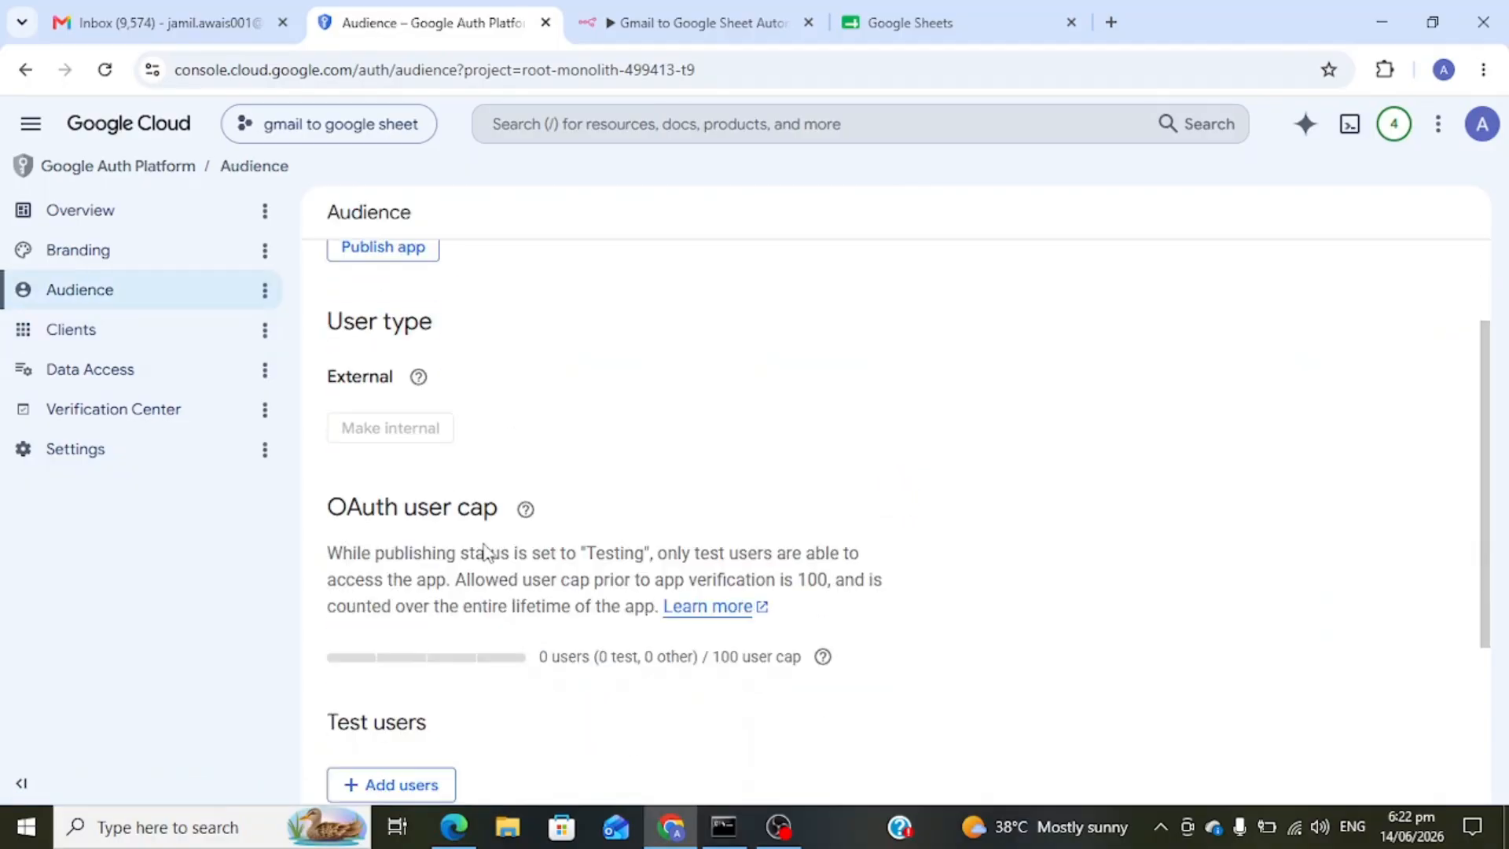
left_click(429, 555)
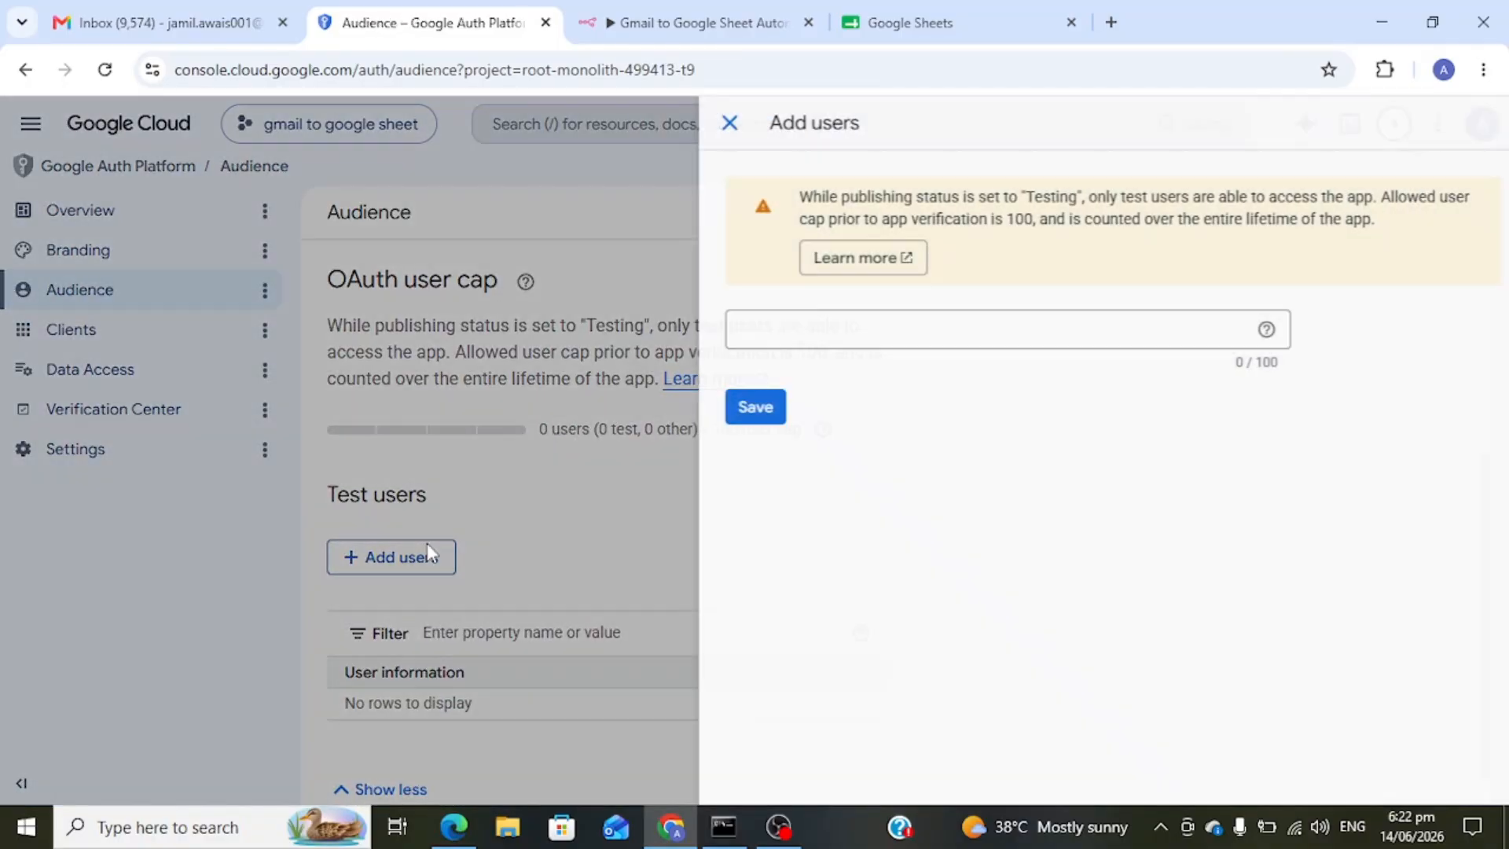
left_click(831, 335)
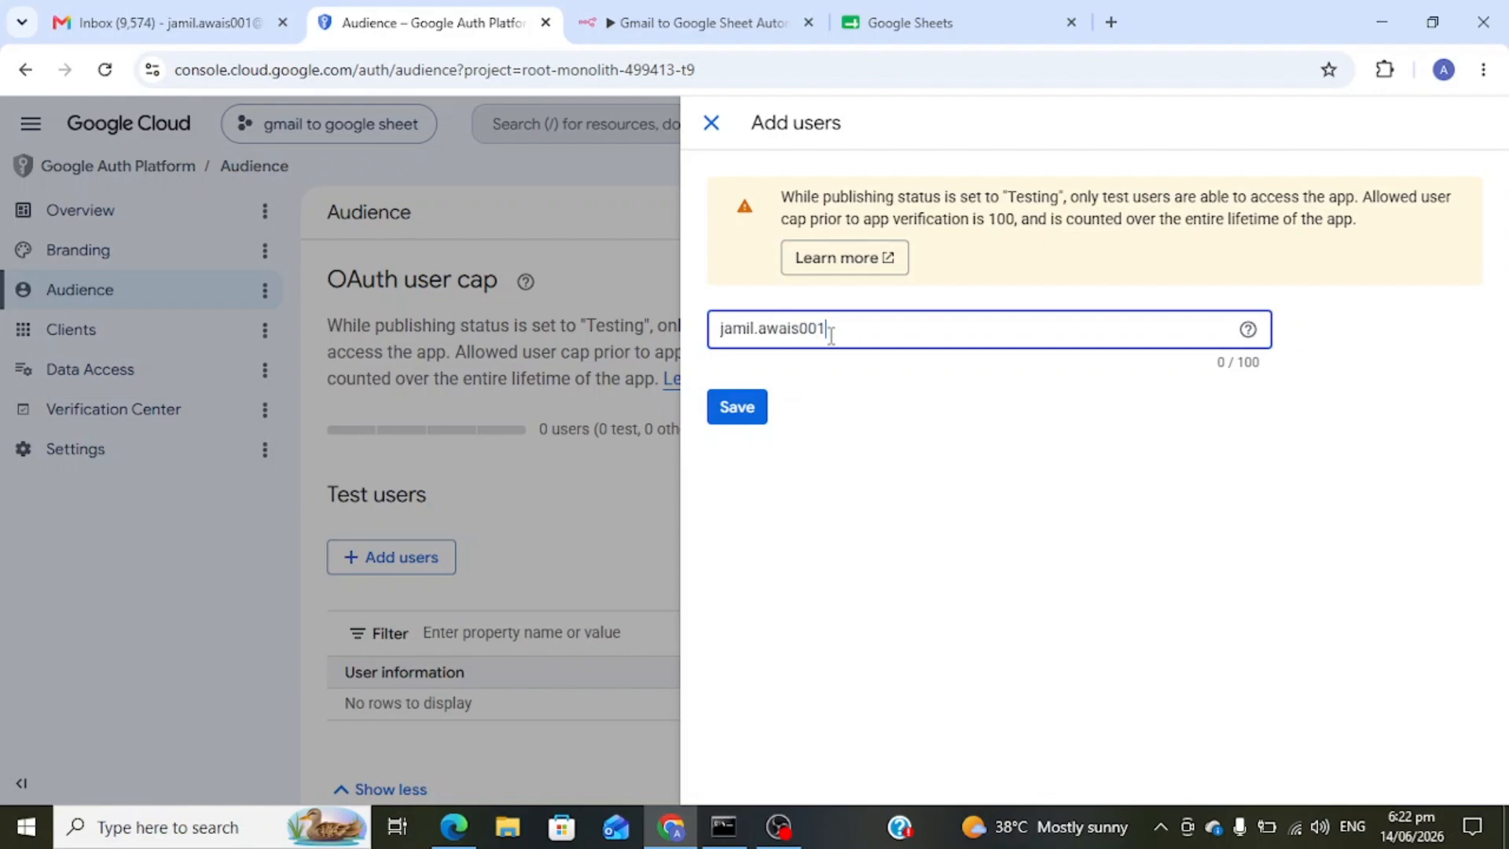
left_click(750, 417)
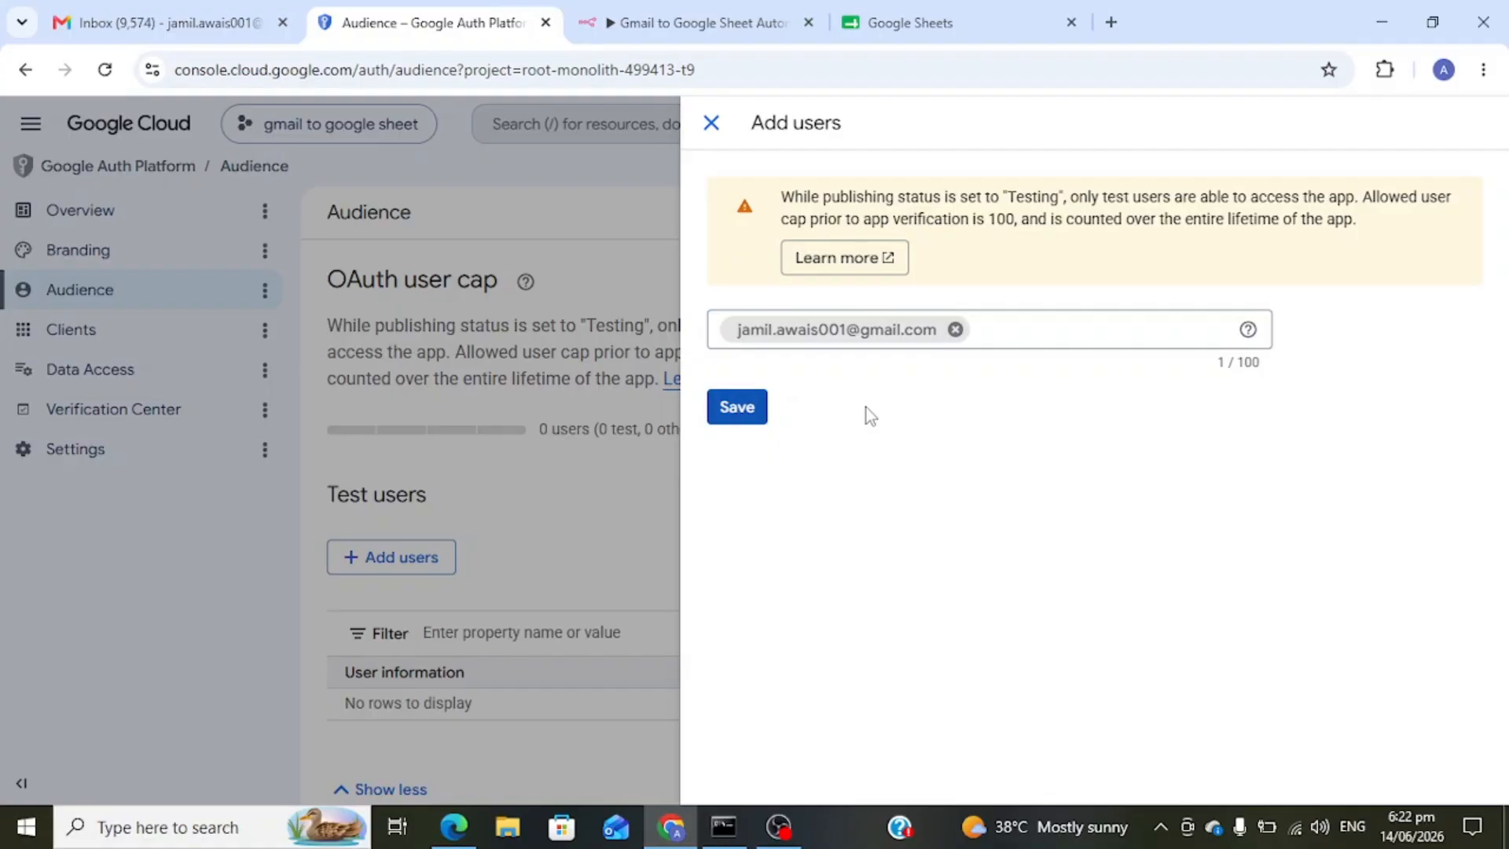
left_click(748, 408)
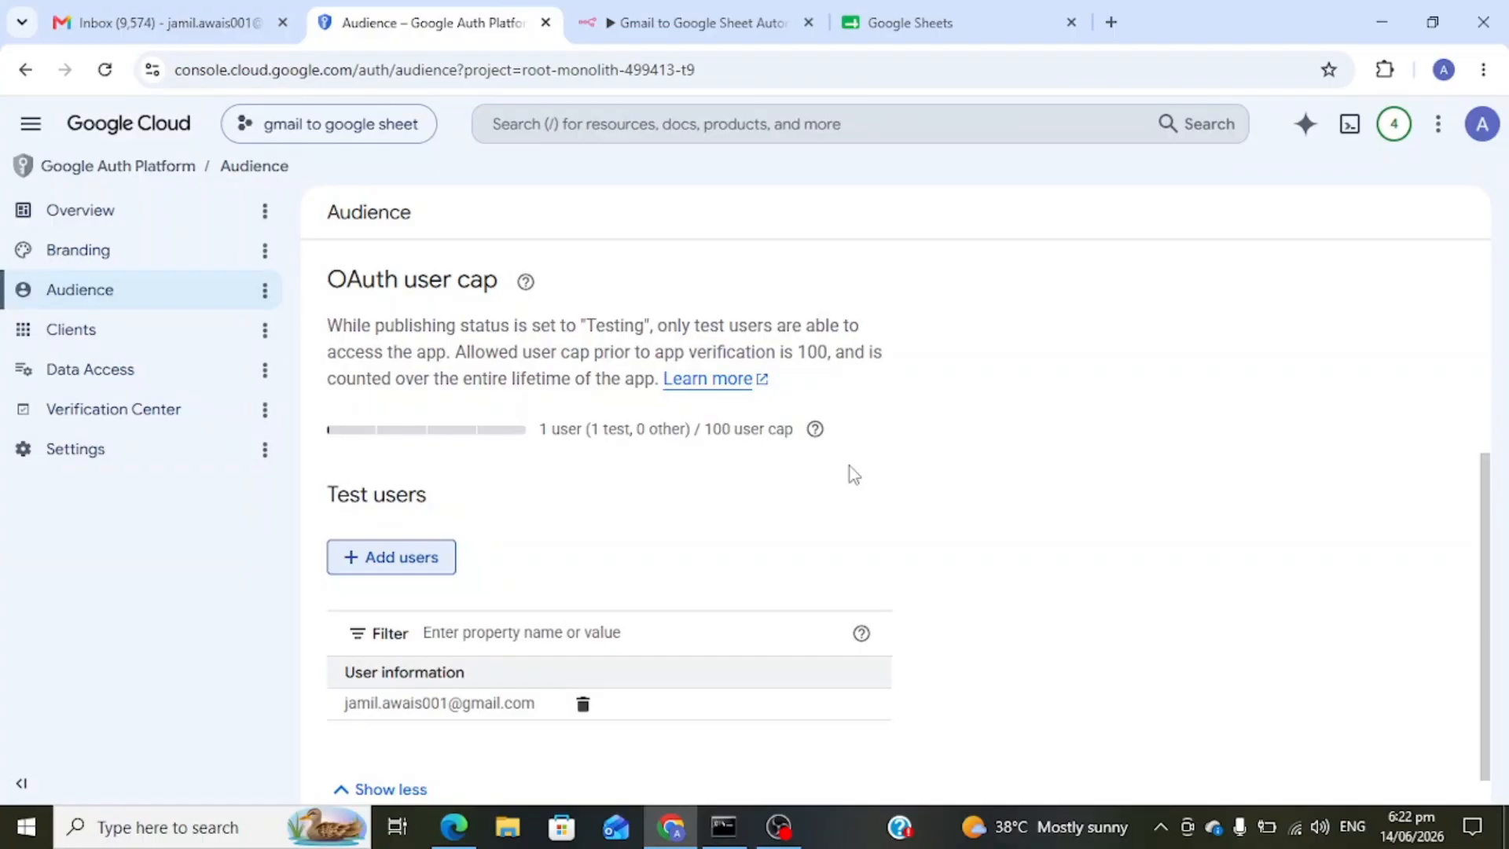
left_click(694, 11)
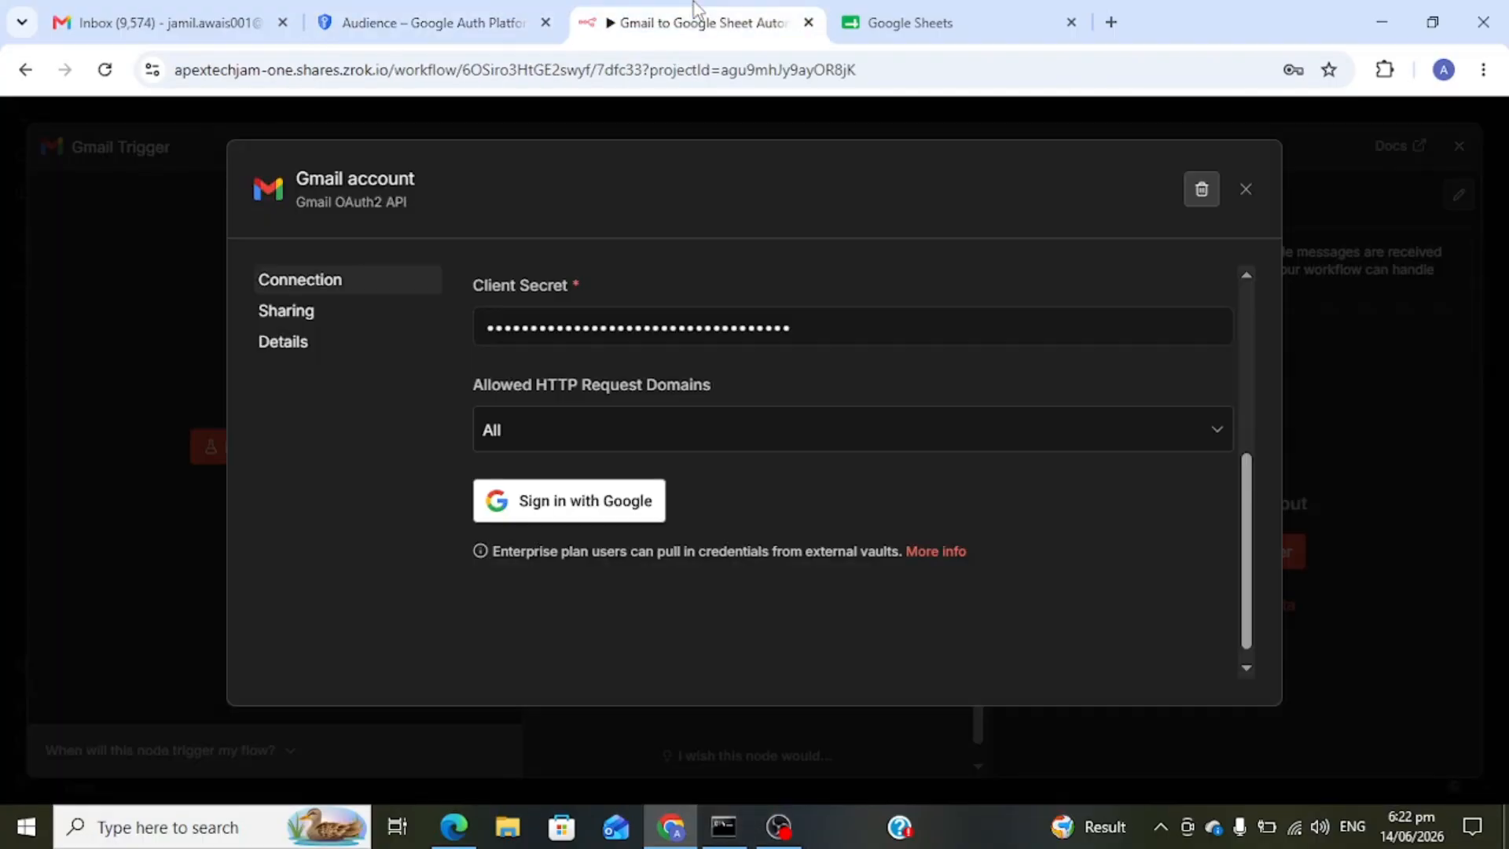
- Sign the Gmail credential into Google past the unverified-app warning, granting all Gmail permissions
left_click(618, 501)
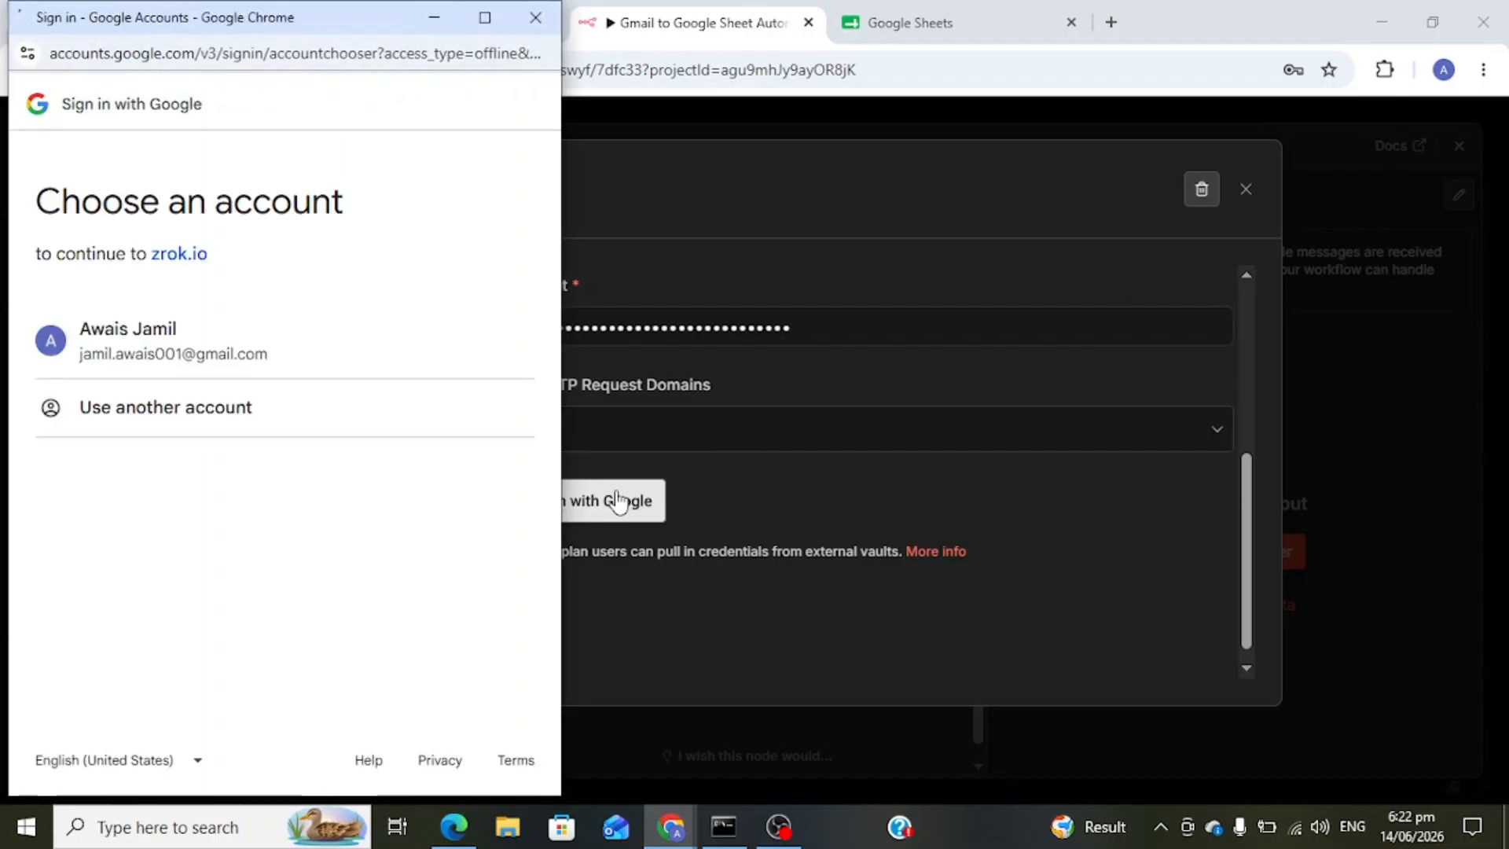
left_click(246, 348)
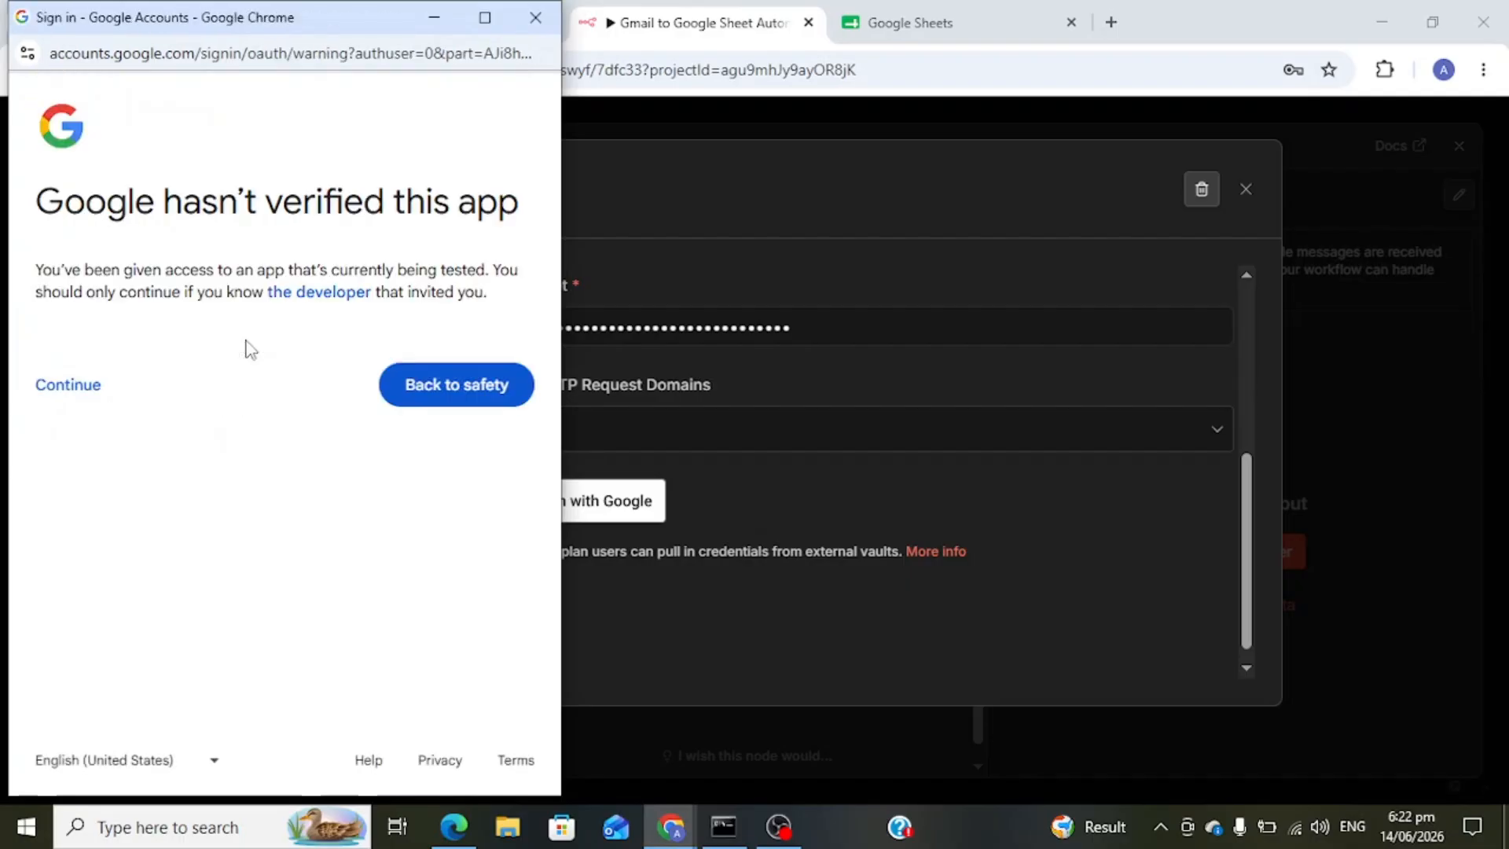
left_click(59, 400)
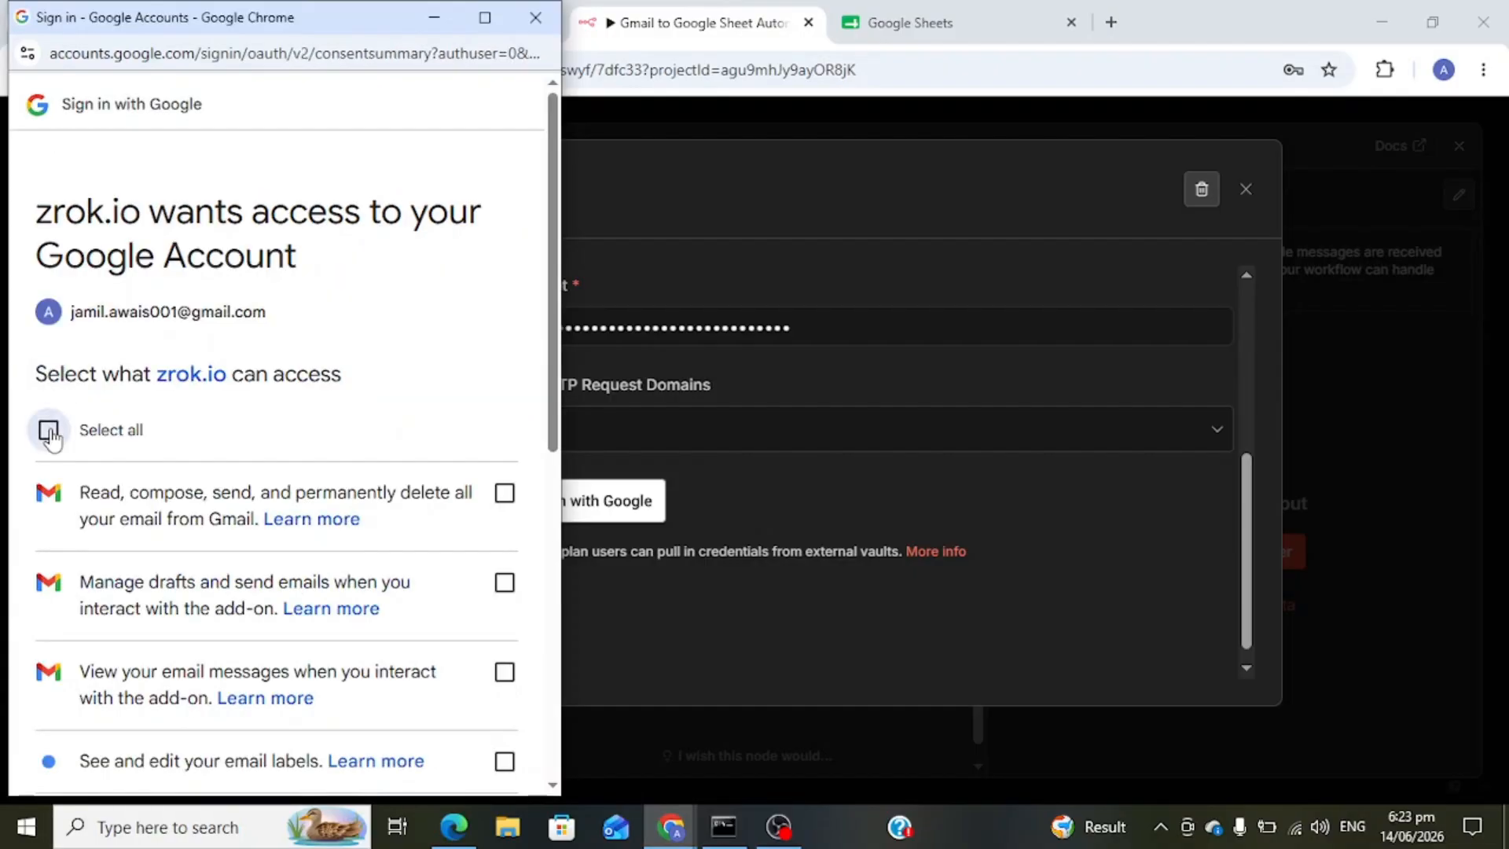
left_click(49, 429)
scroll(50, 438, "down", 8)
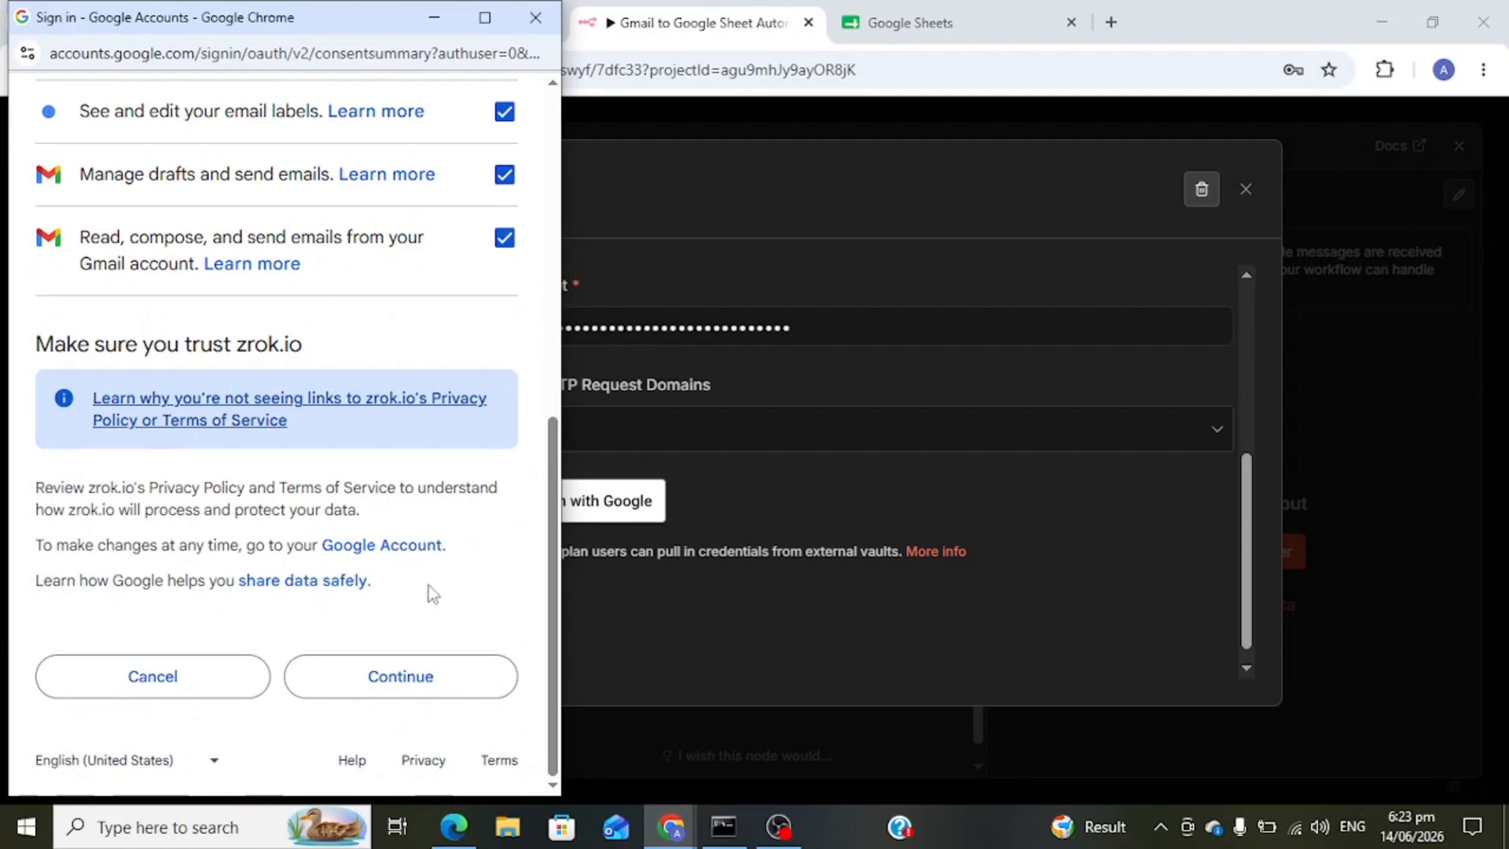
left_click(438, 677)
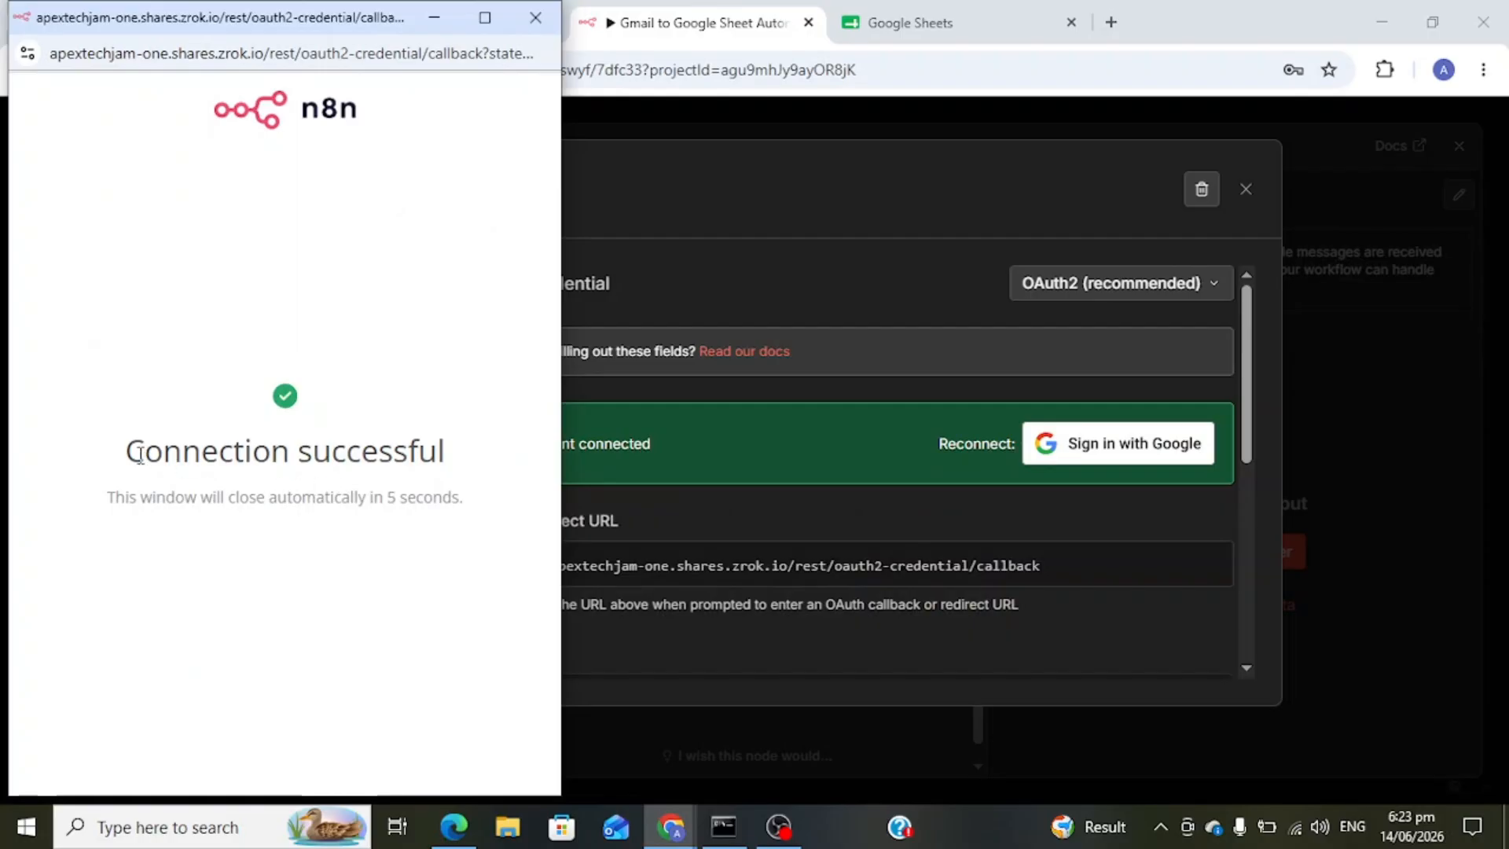
left_click_drag(127, 449, 509, 511)
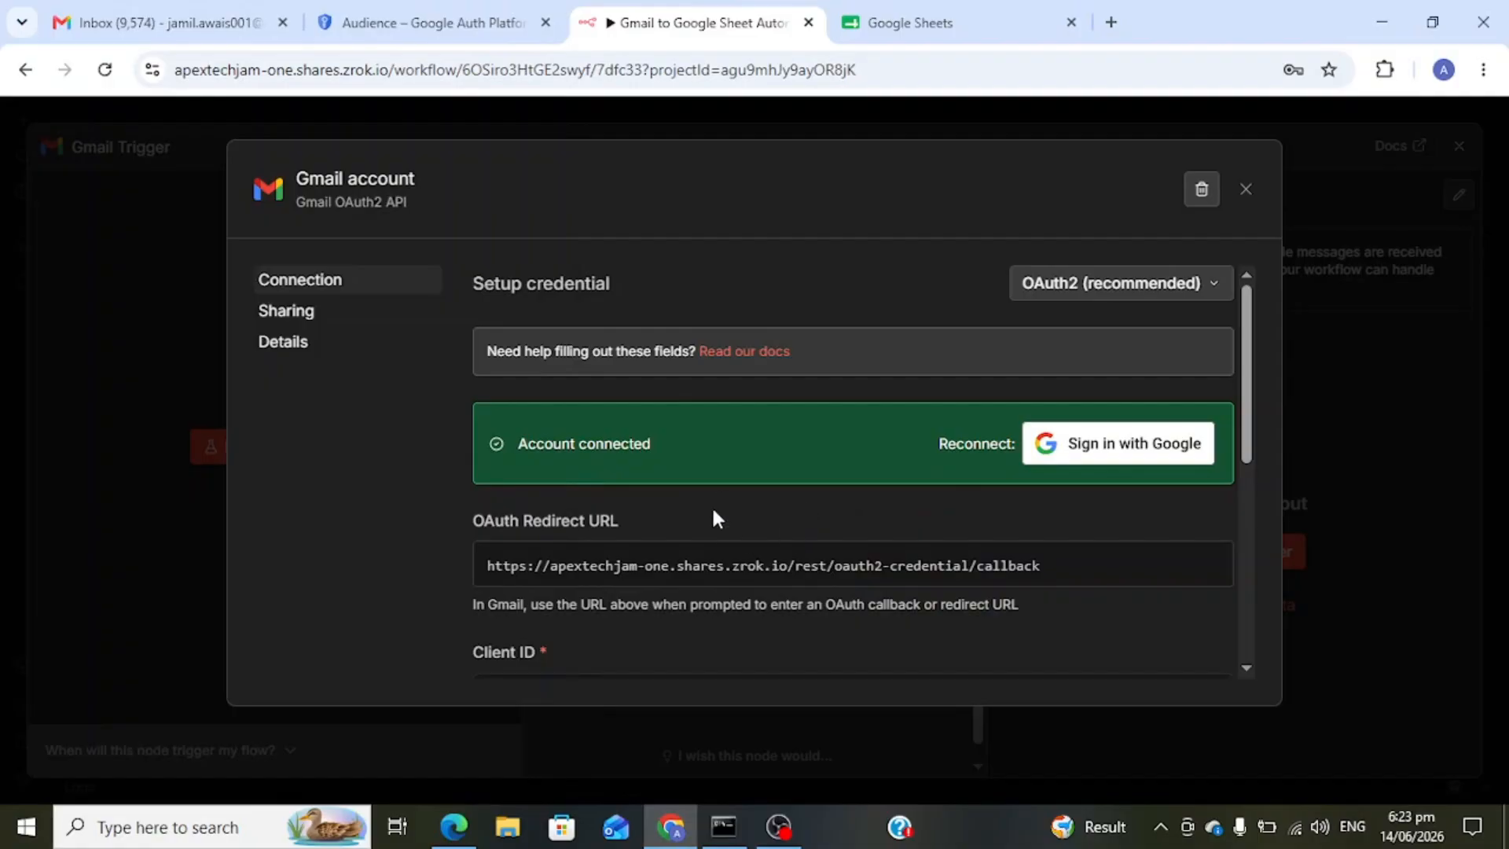
scroll(712, 515, "down", 6)
scroll(713, 514, "up", 6)
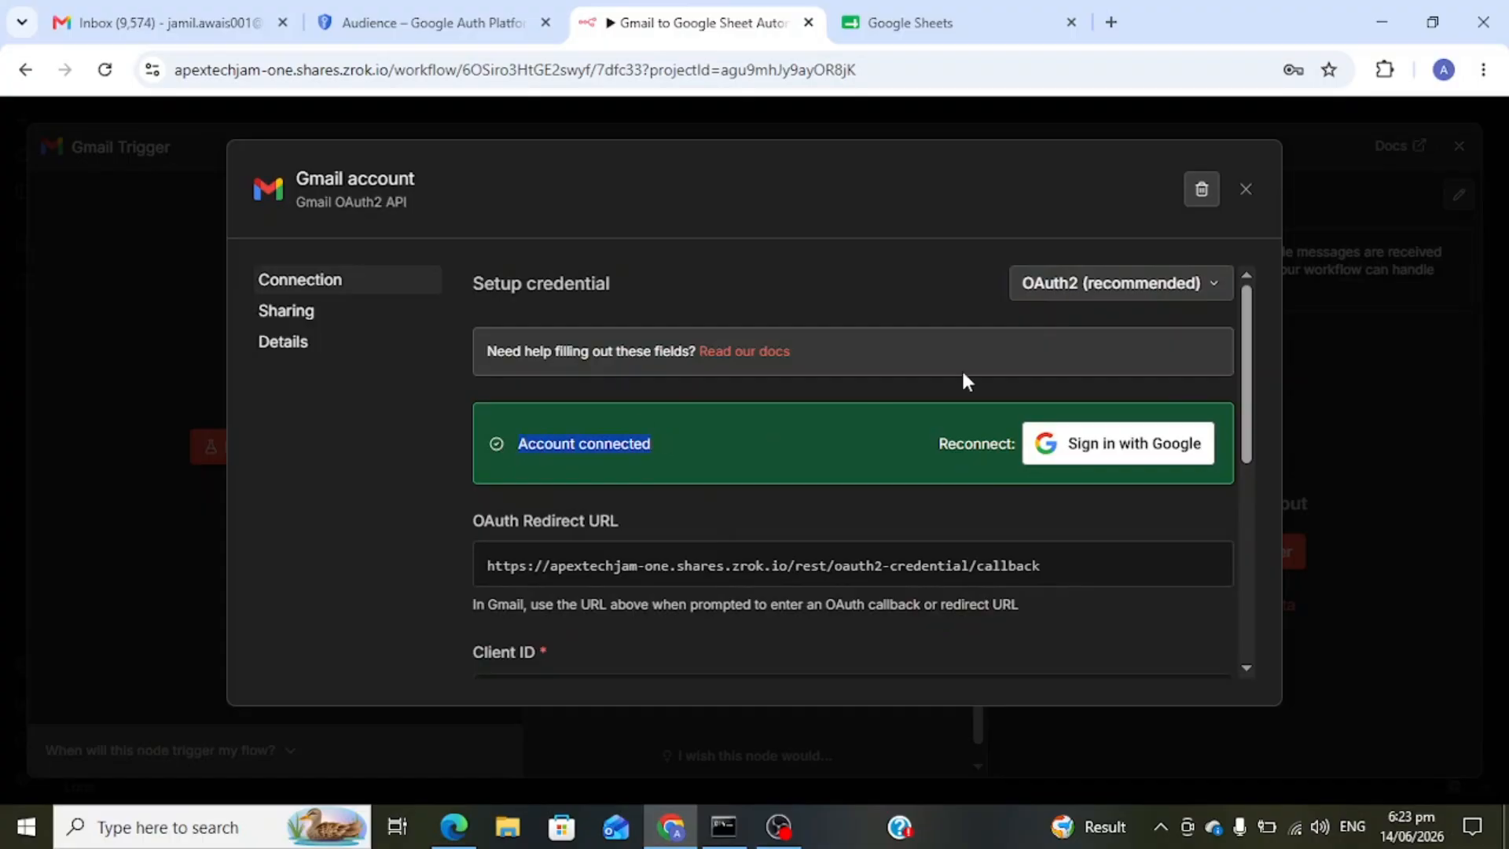
left_click(1246, 190)
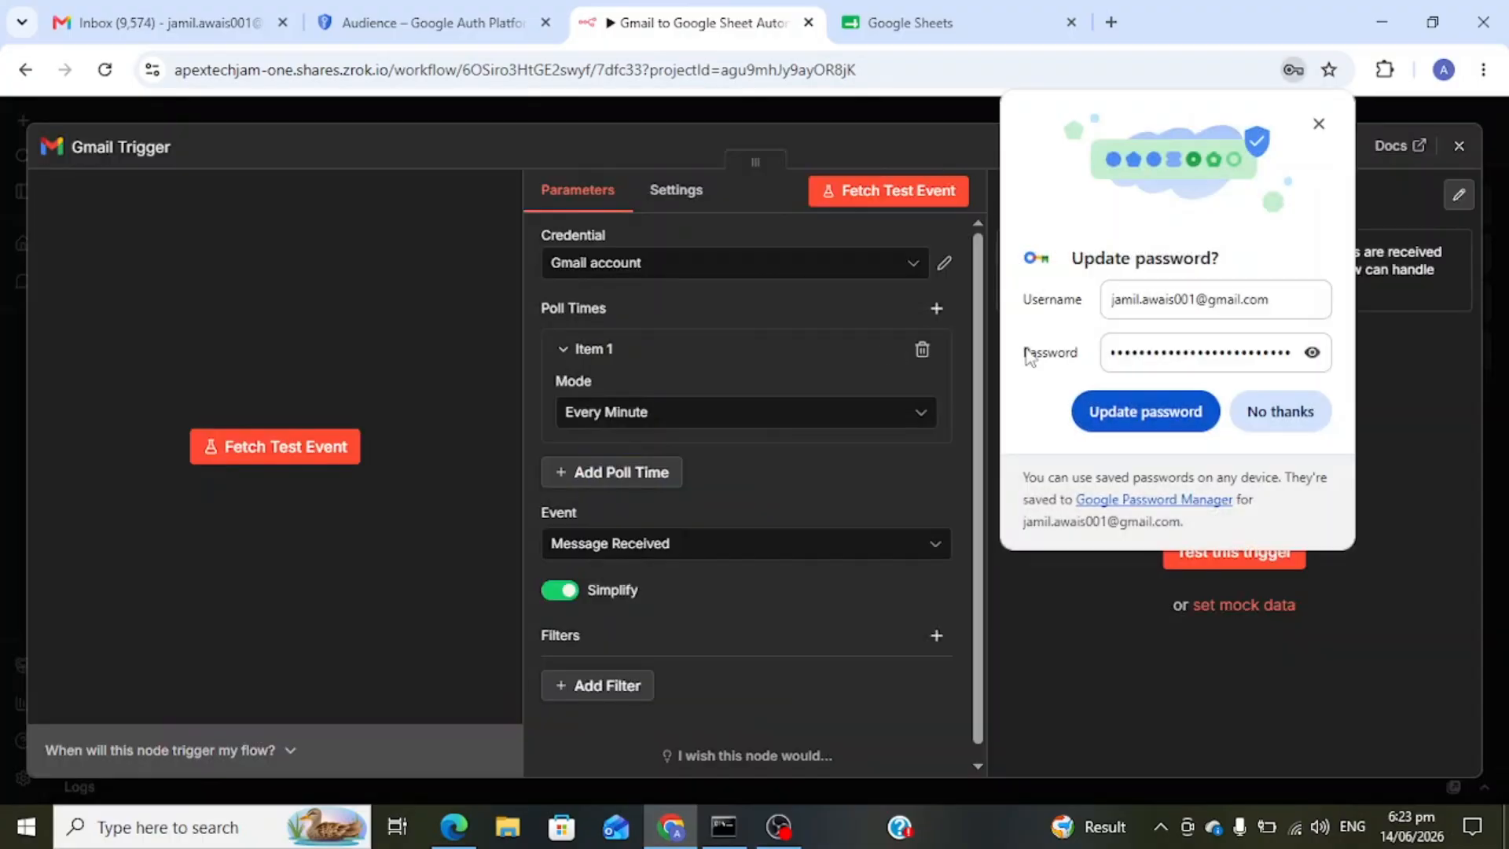
- Keep the Gmail Trigger polling Every Minute with the Message Received event
left_click(1209, 409)
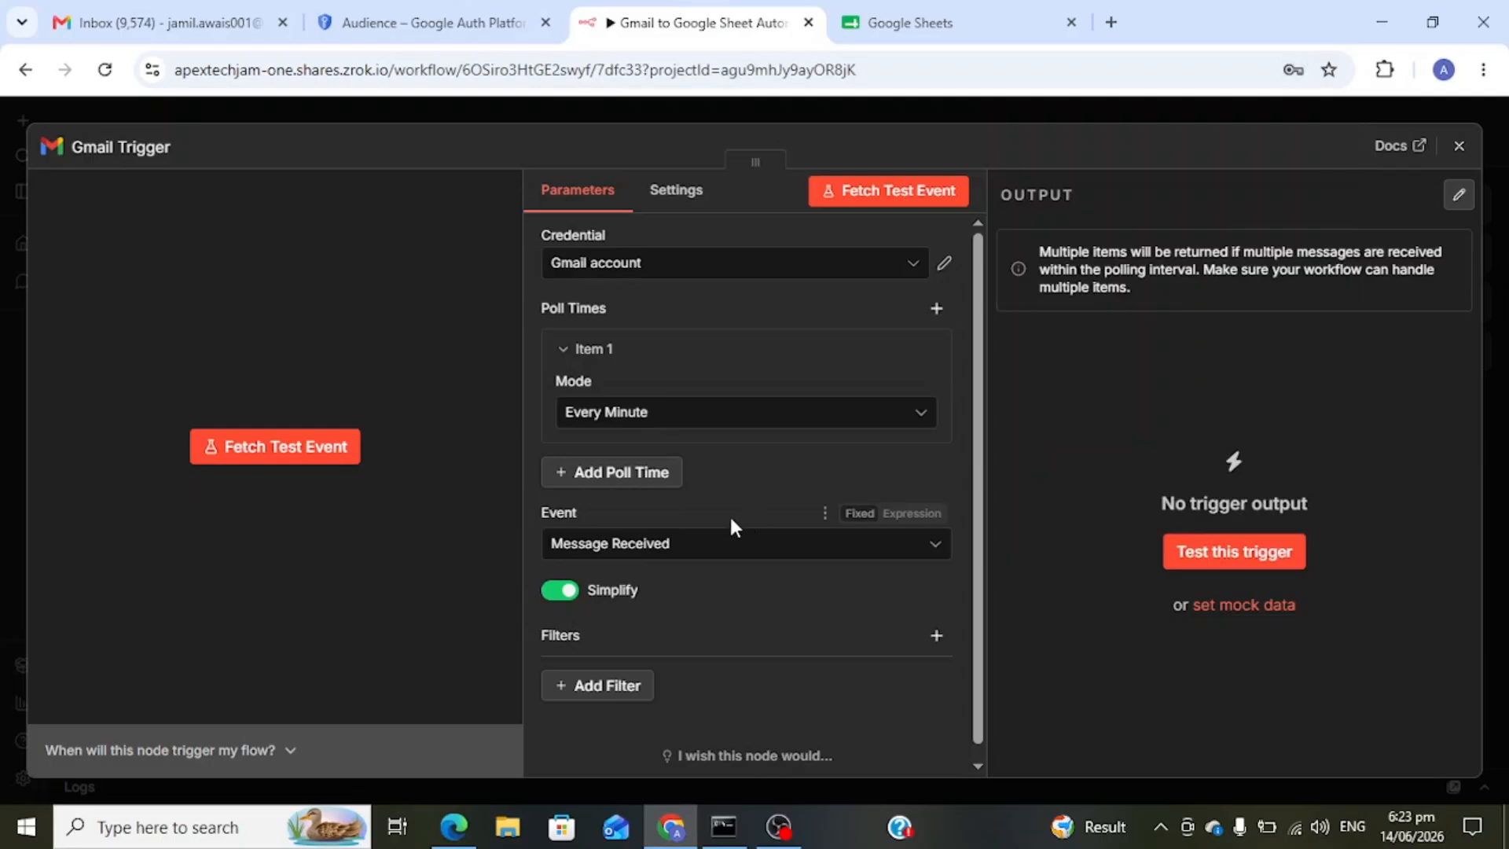
left_click(921, 413)
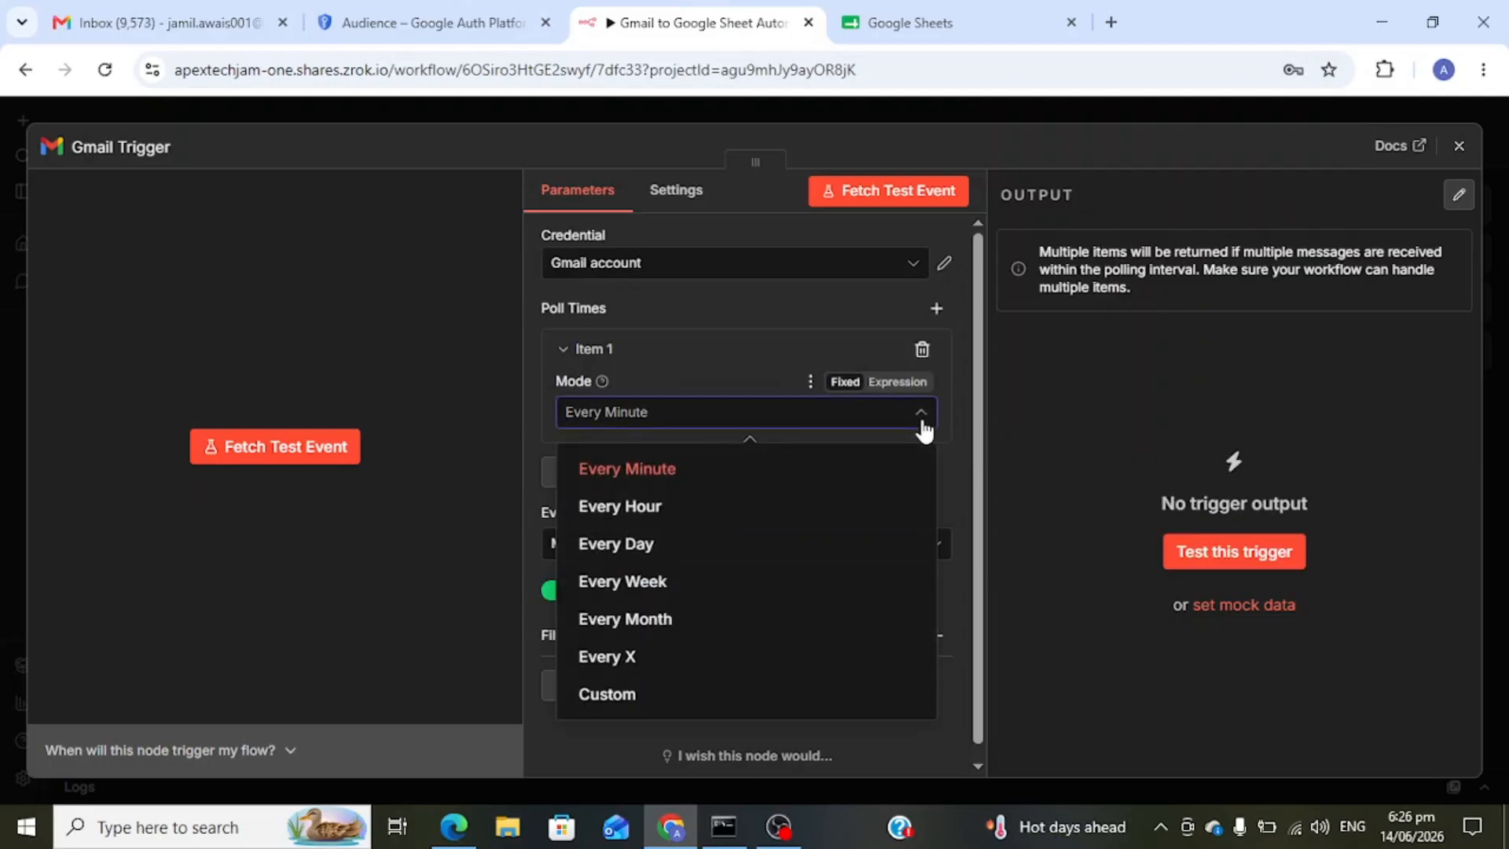
left_click(834, 464)
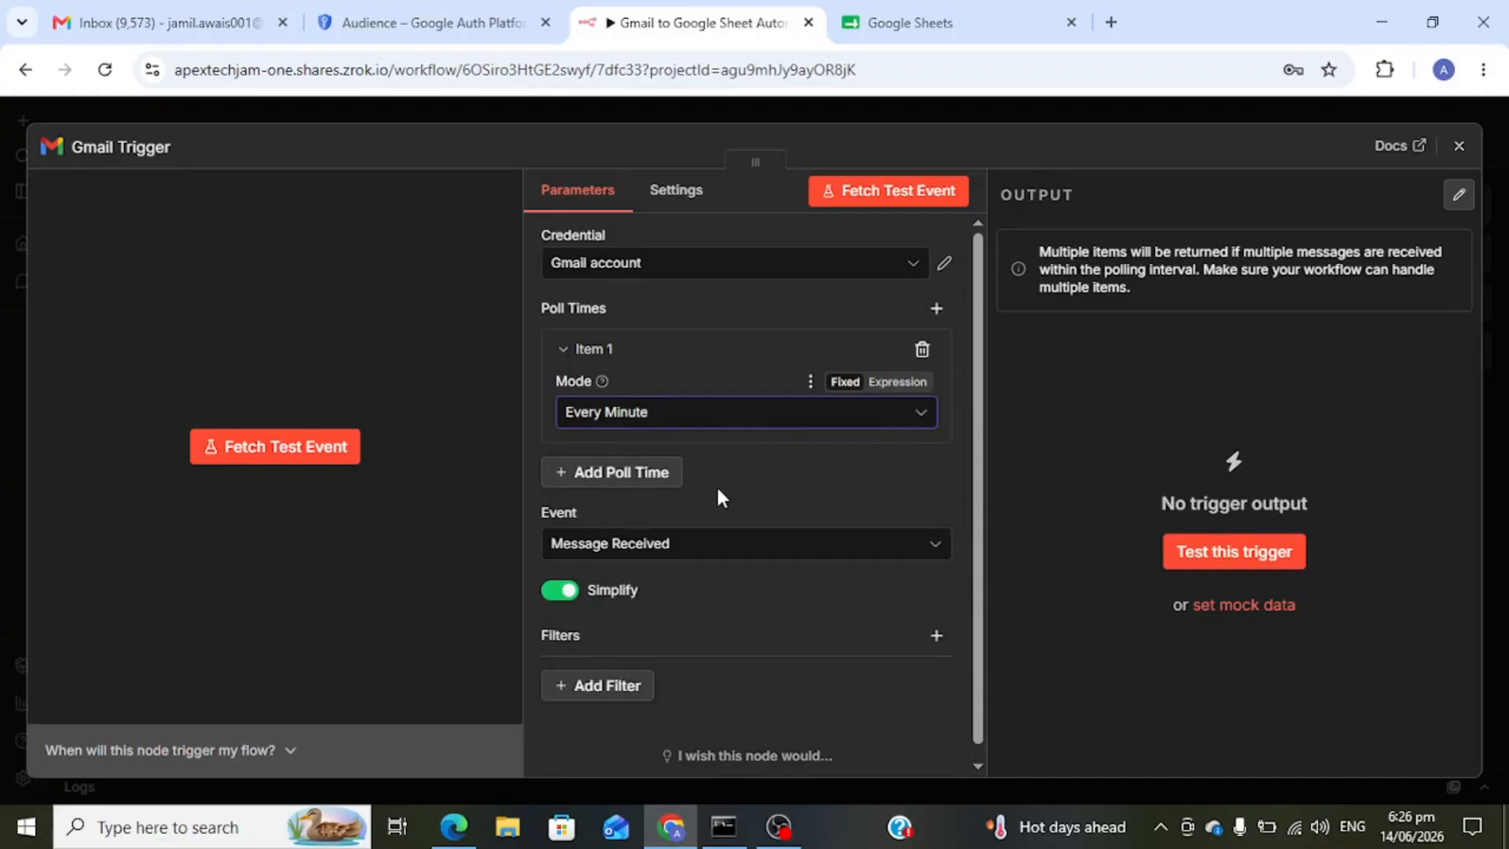
scroll(676, 492, "down", 1)
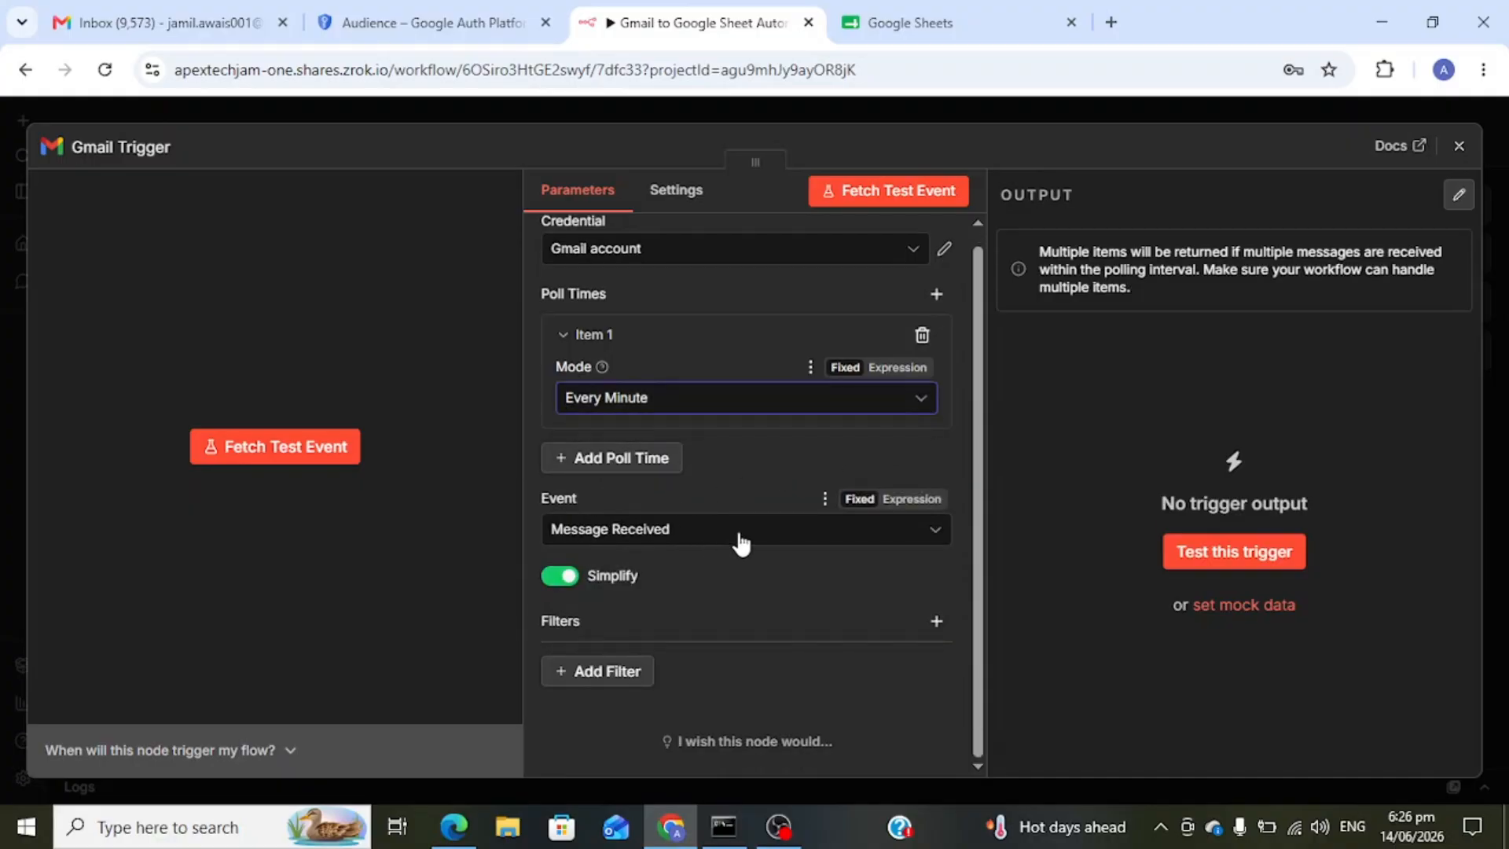
left_click(806, 544)
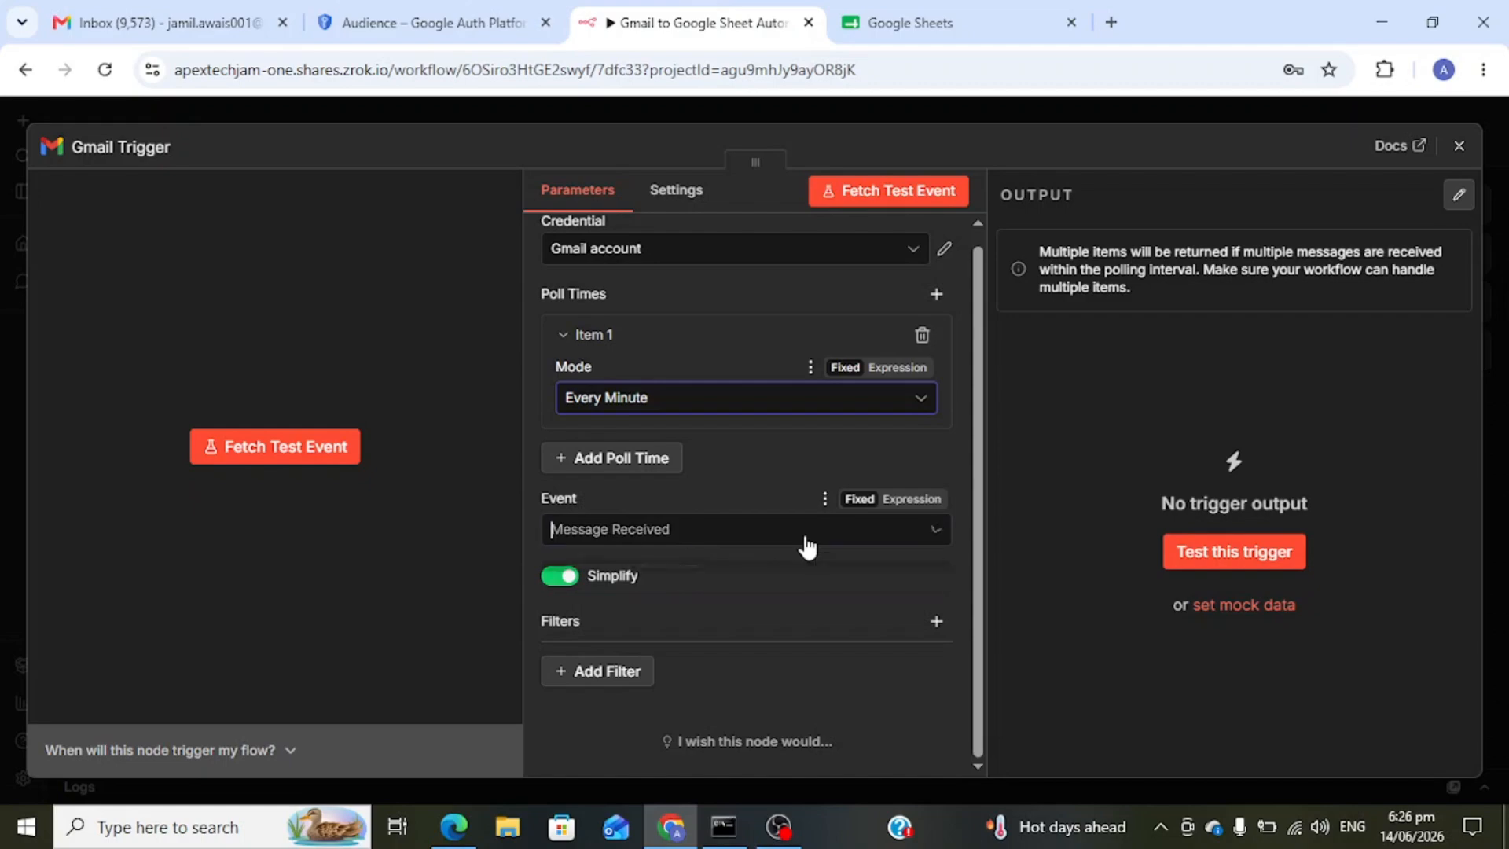
left_click(806, 544)
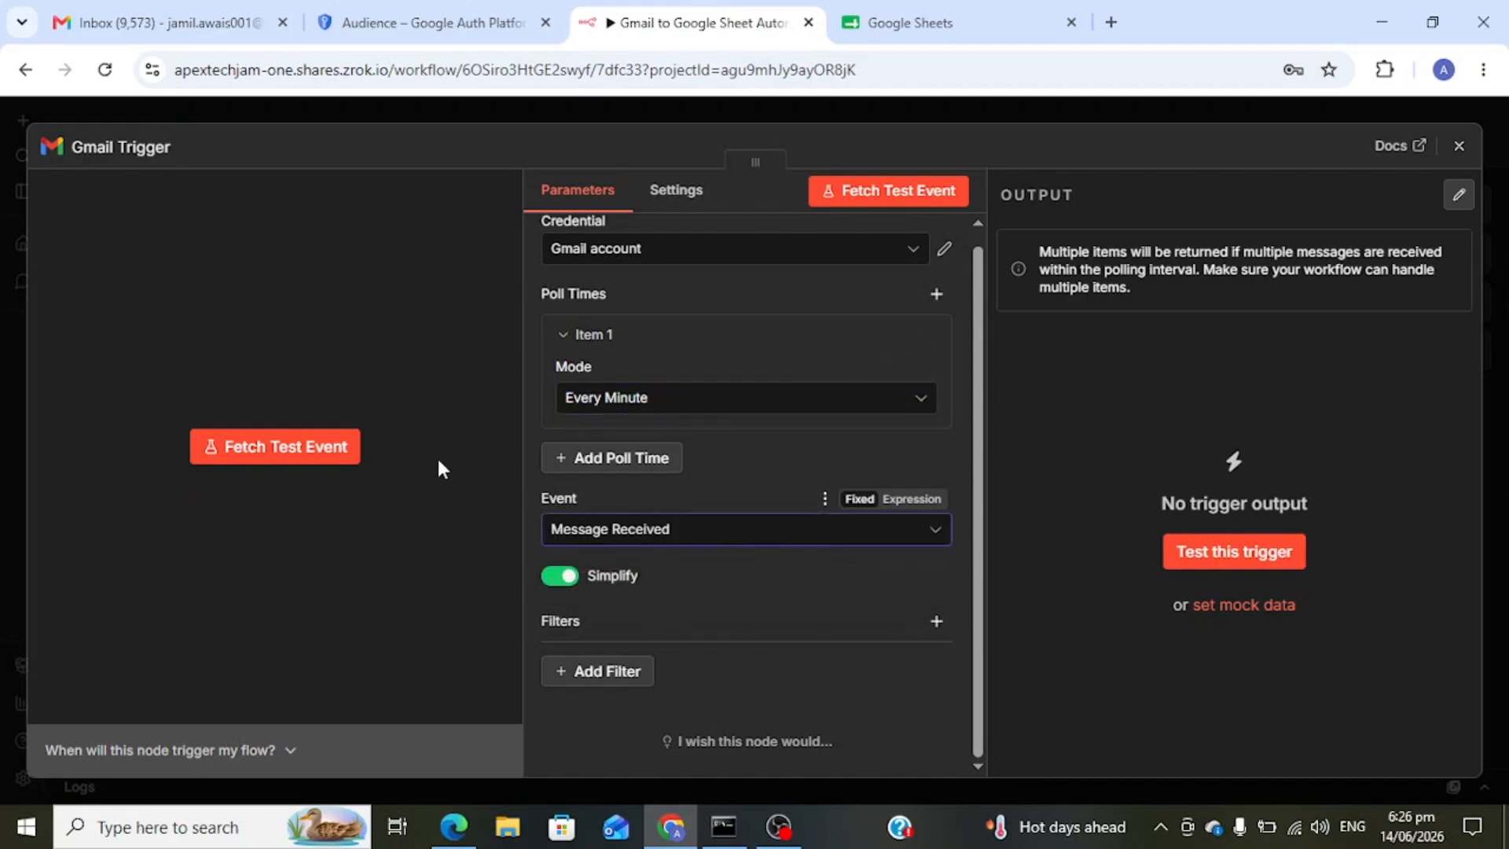
- Fetch a test event and inspect the returned 'Test Subject 2' email's output columns
left_click(289, 446)
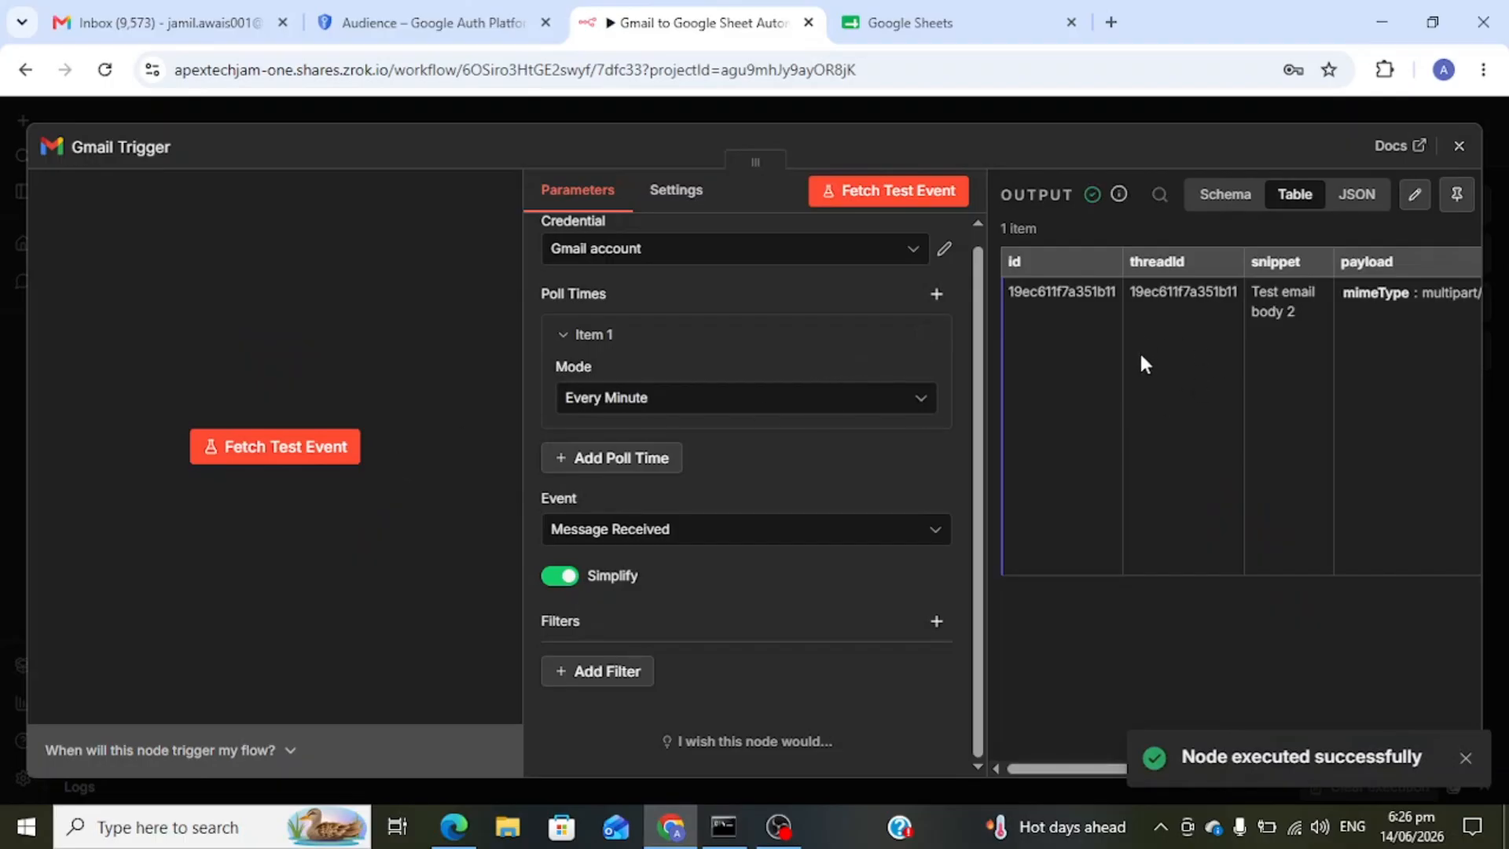
scroll(1190, 355, "right", 3)
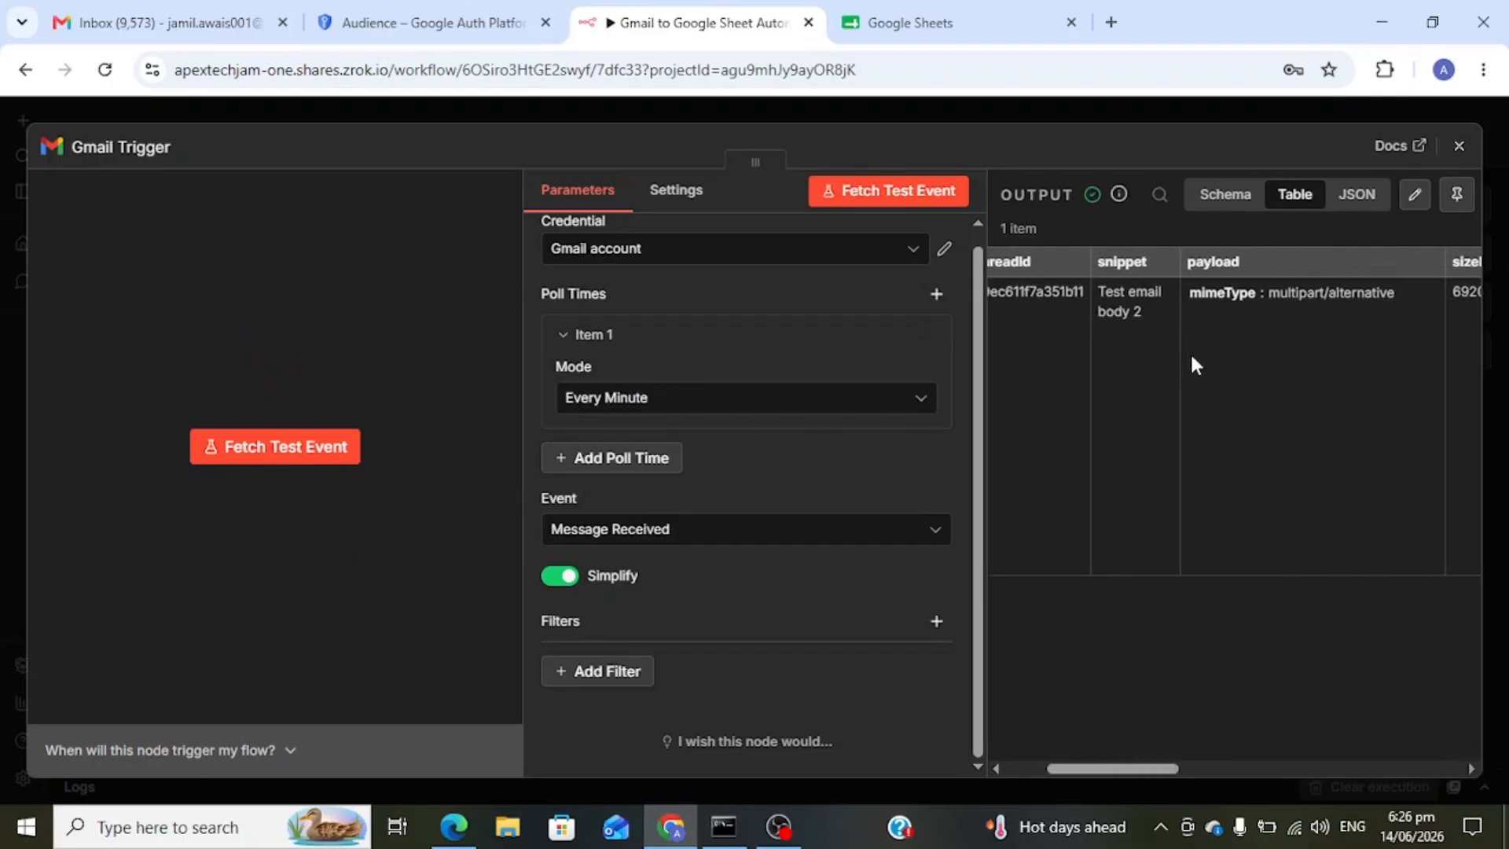
scroll(1191, 357, "left", 4)
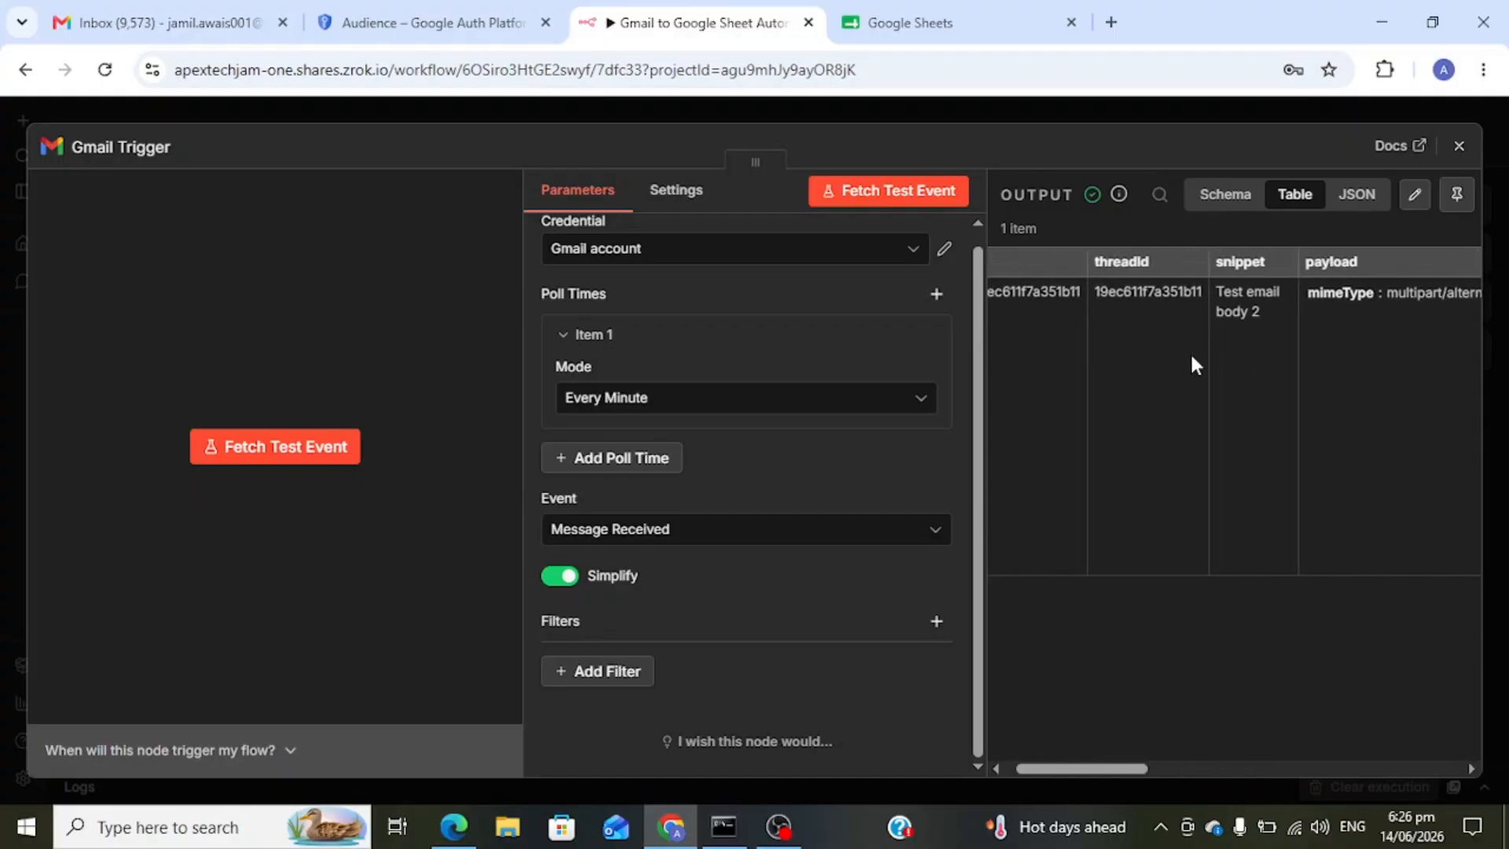
scroll(1190, 352, "right", 2)
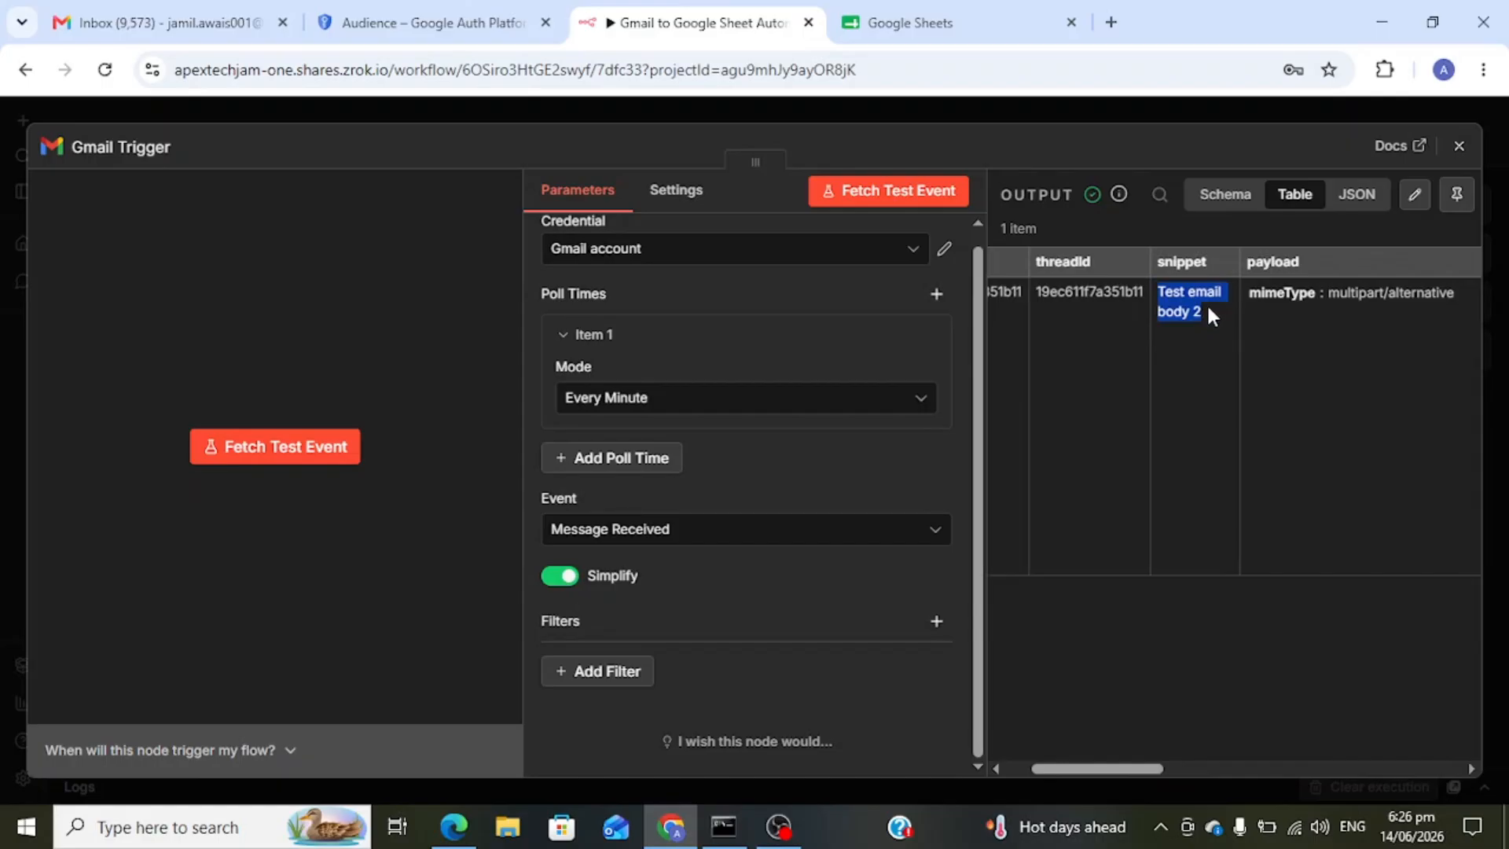
scroll(1209, 311, "right", 4)
scroll(1210, 312, "right", 10)
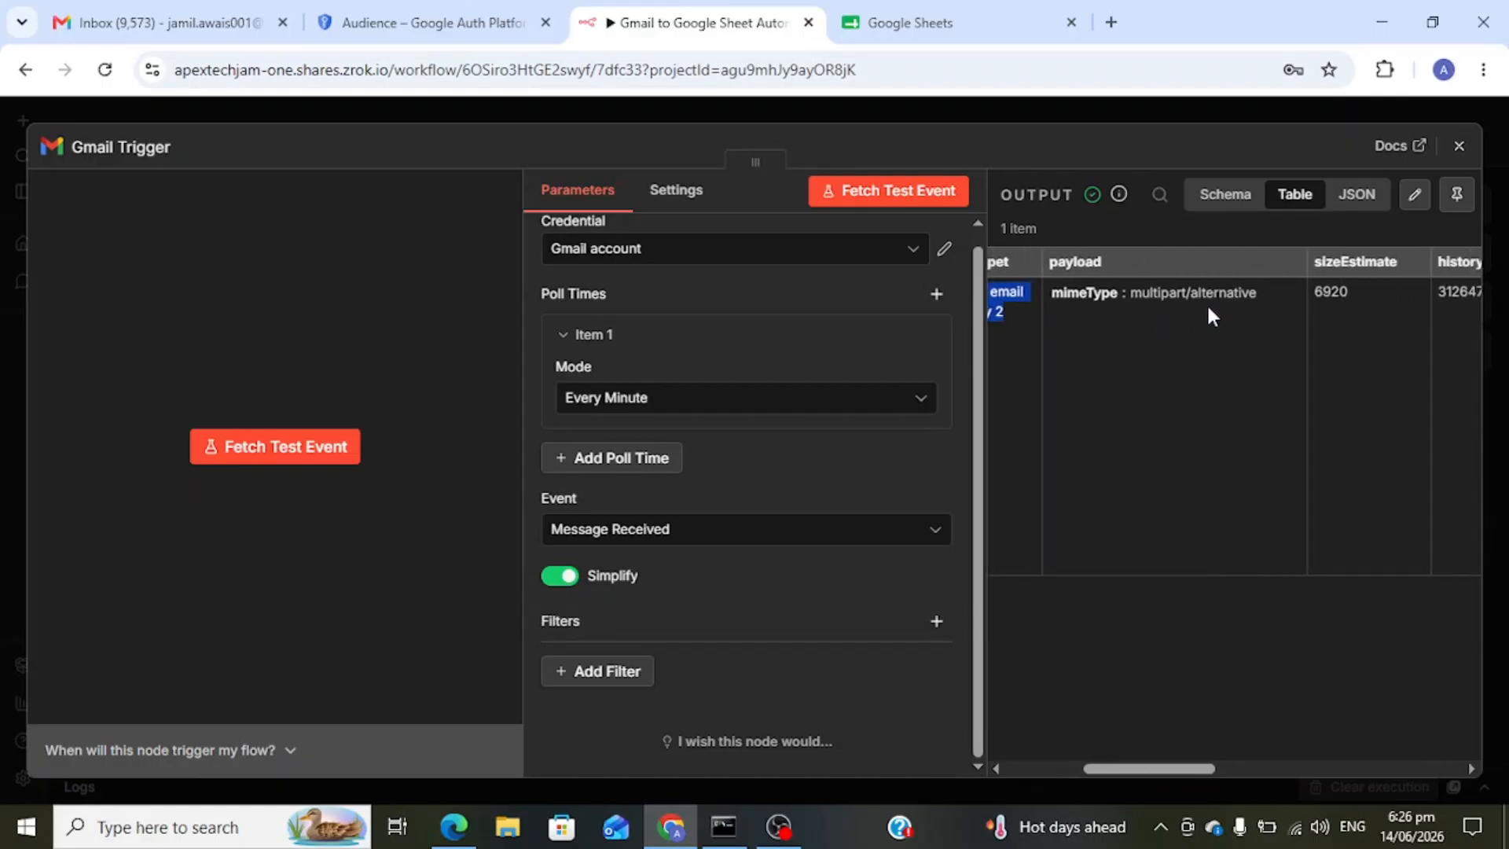
triple_click(1361, 301)
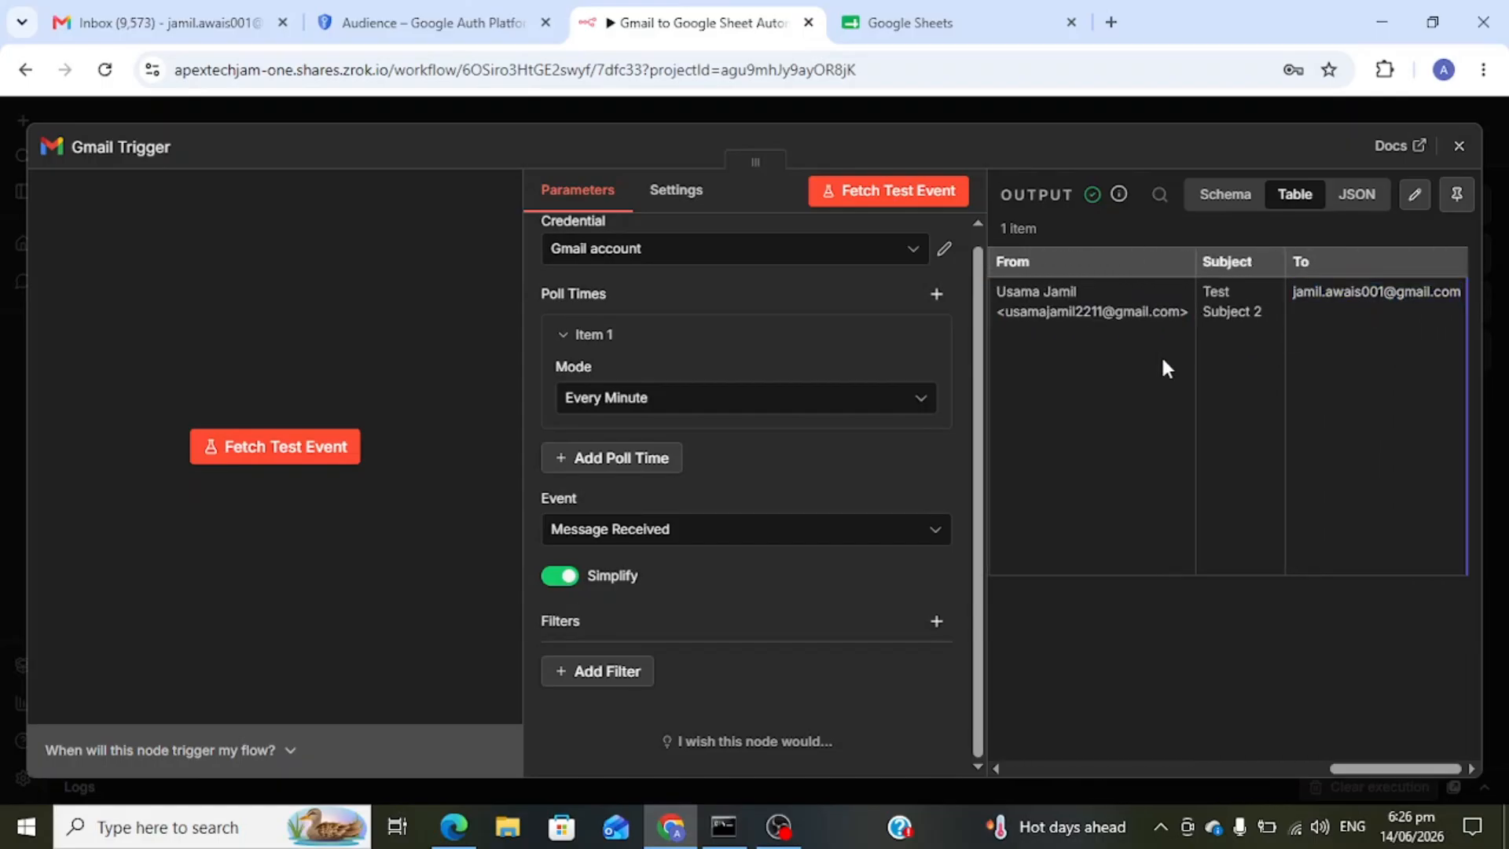
scroll(1148, 362, "left", 10)
scroll(1147, 370, "left", 5)
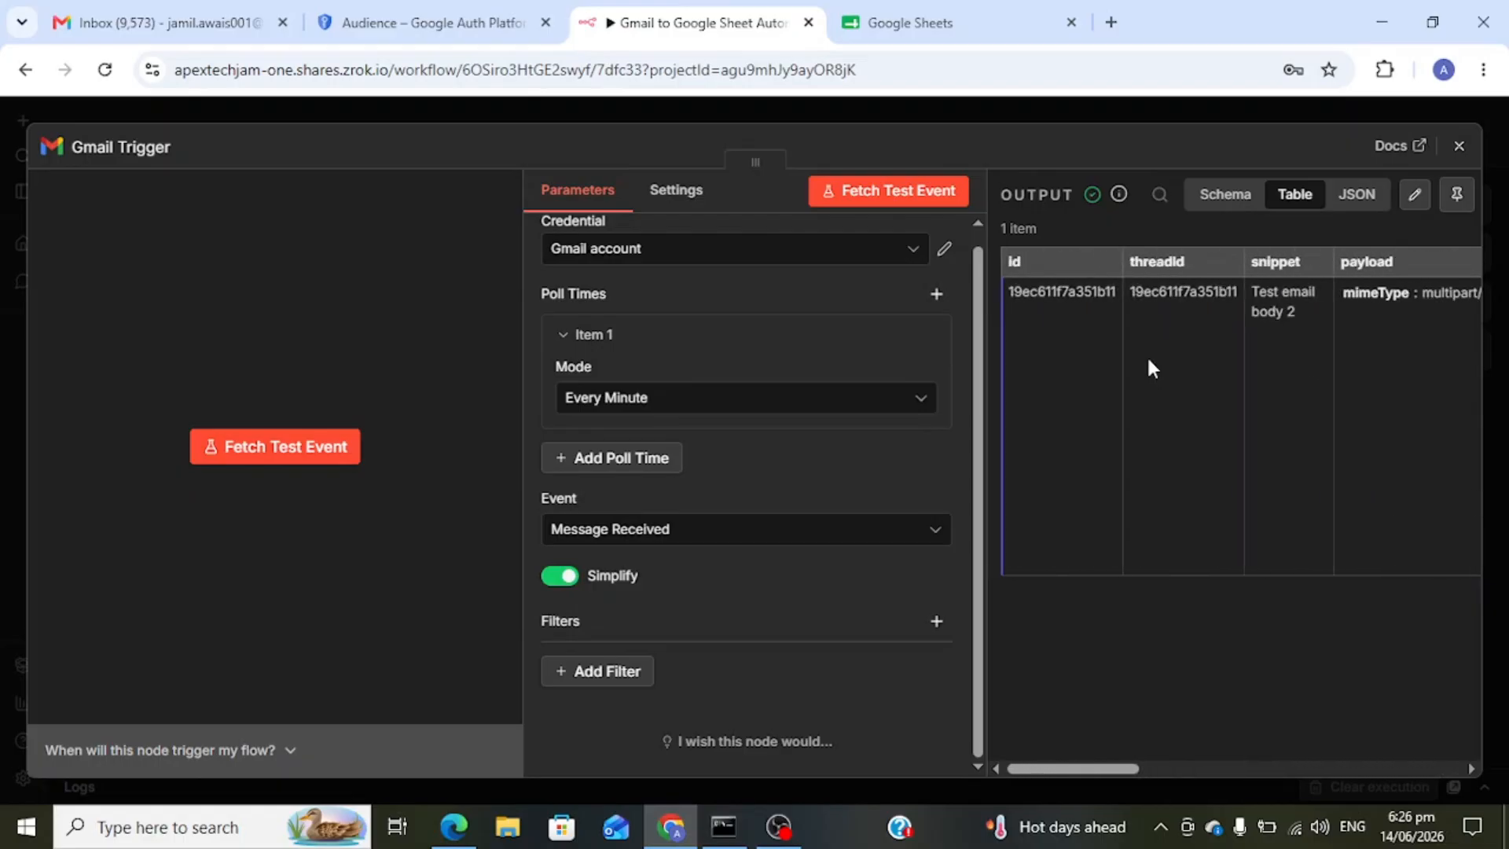
- Add an Edit Fields (Set) node after the Gmail Trigger
left_click(1459, 147)
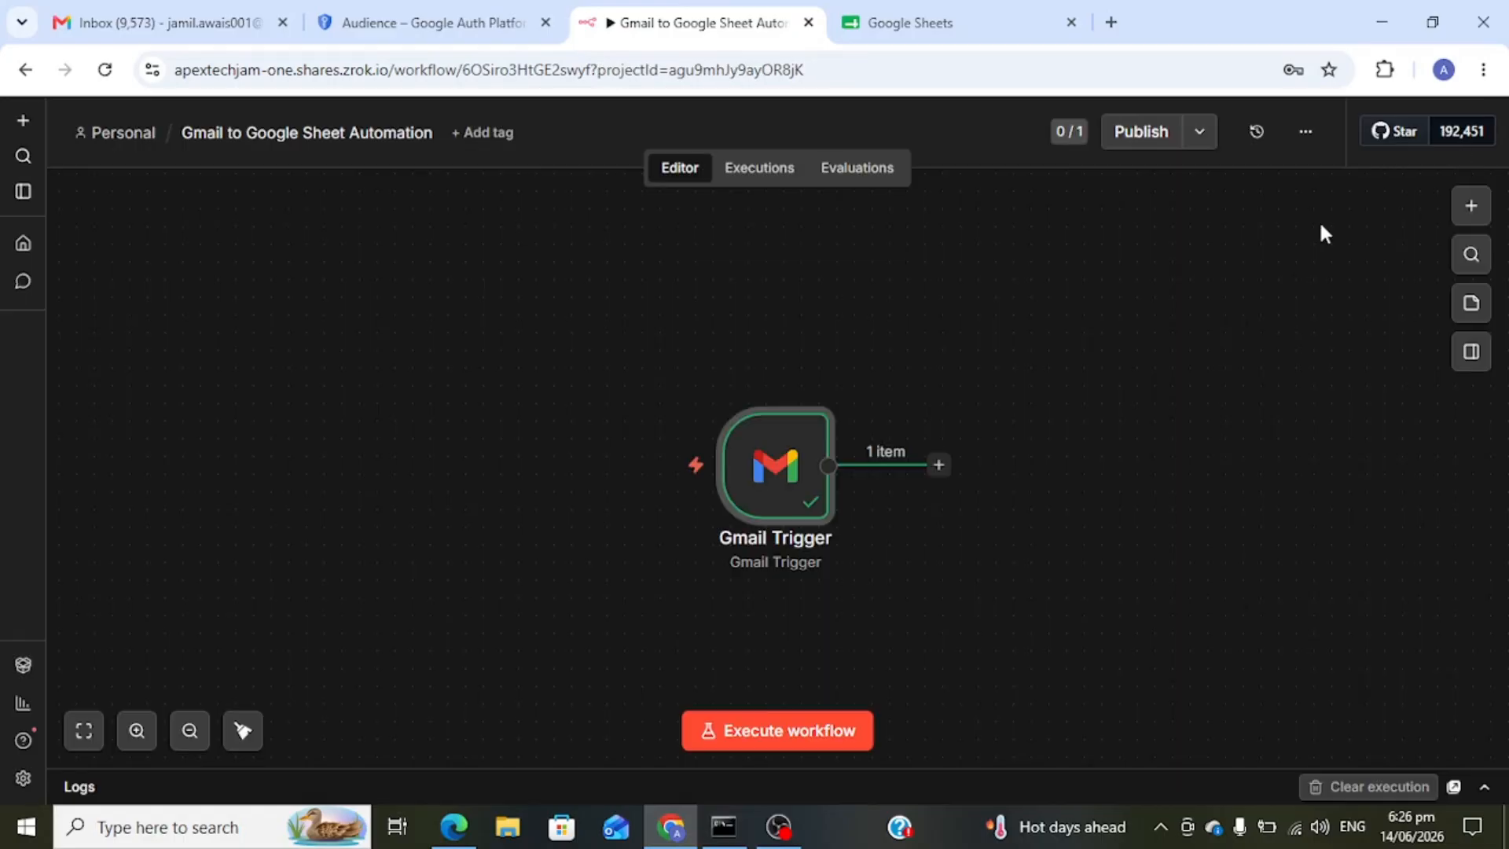
left_click(939, 464)
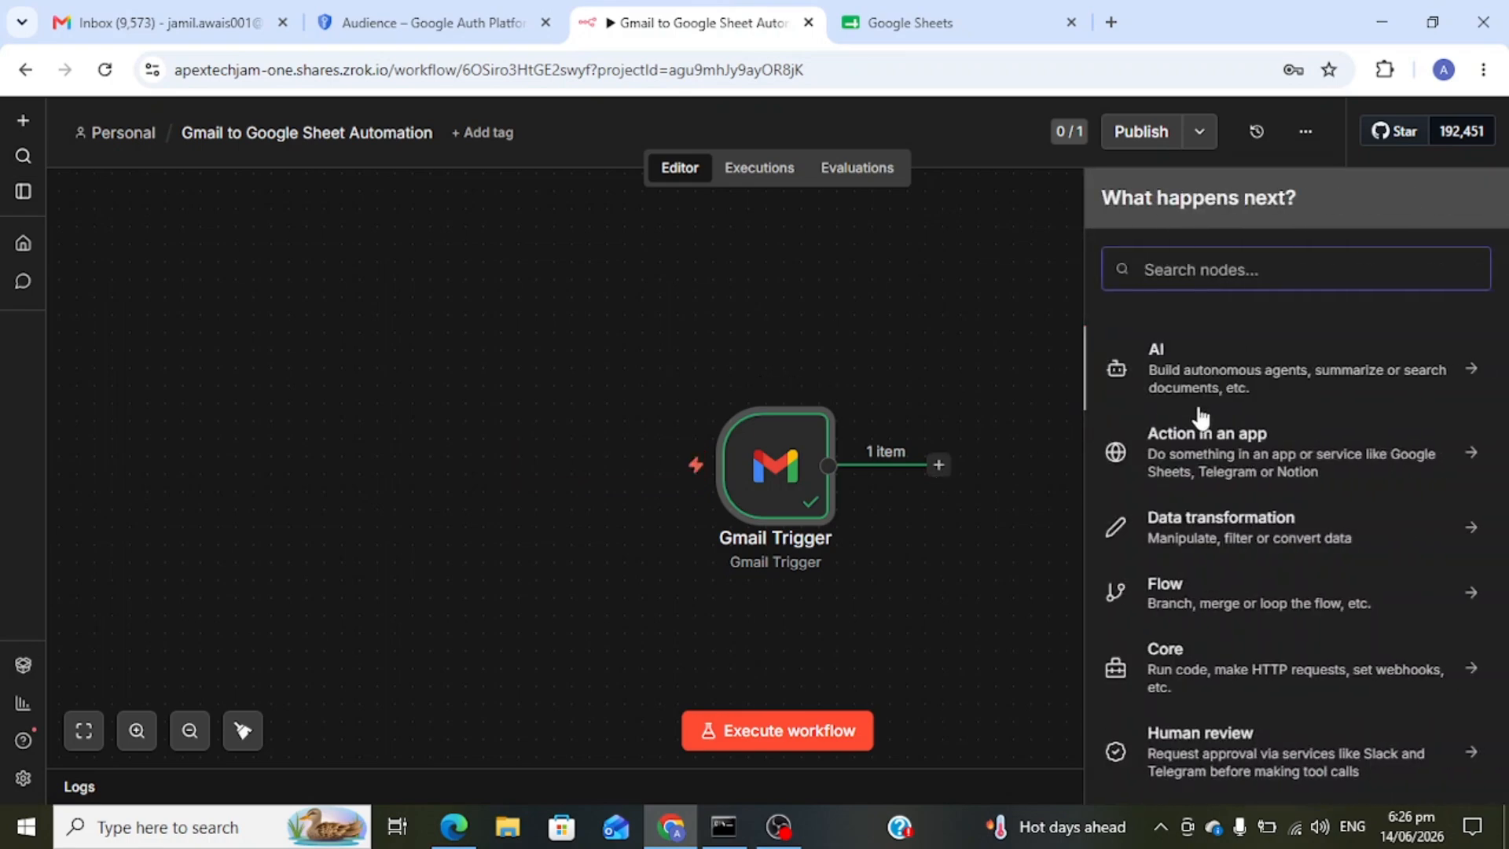
type("Set")
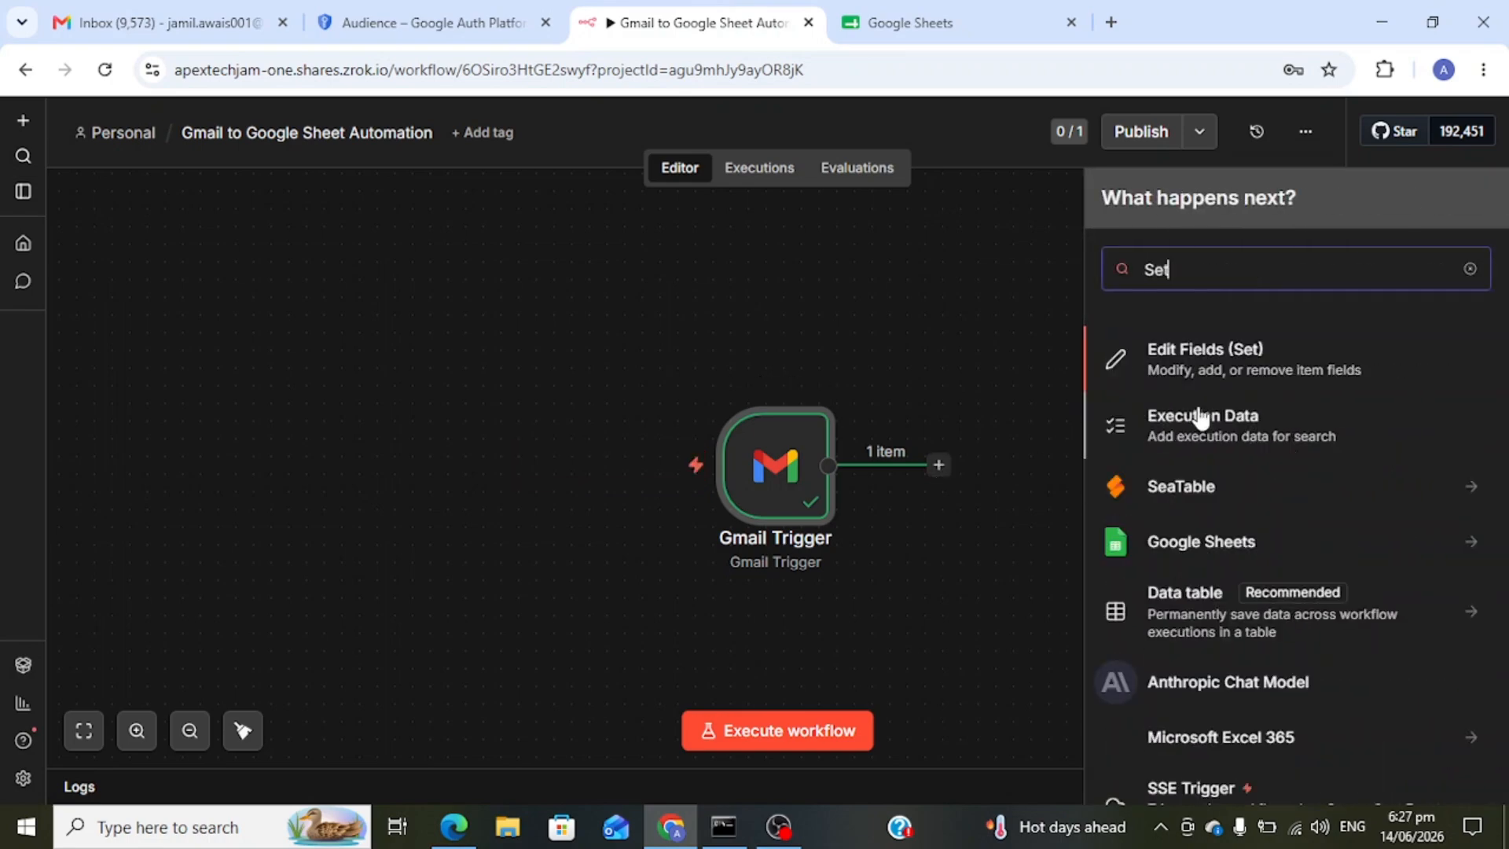
left_click(1249, 371)
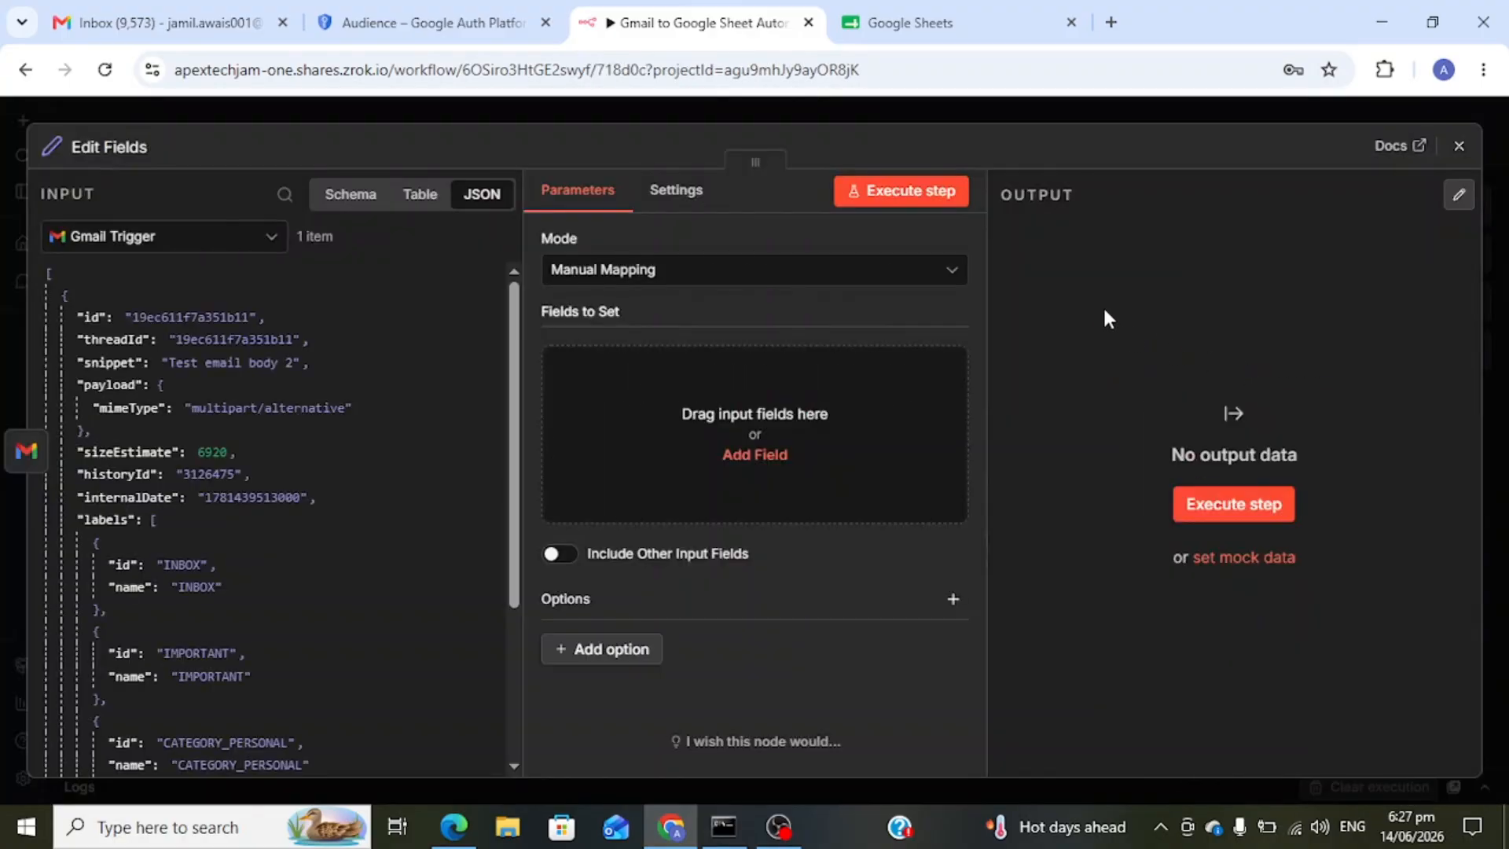
- Map the input's From key into a String field 'From' set to {{ $json.From }}
scroll(326, 456, "down", 1)
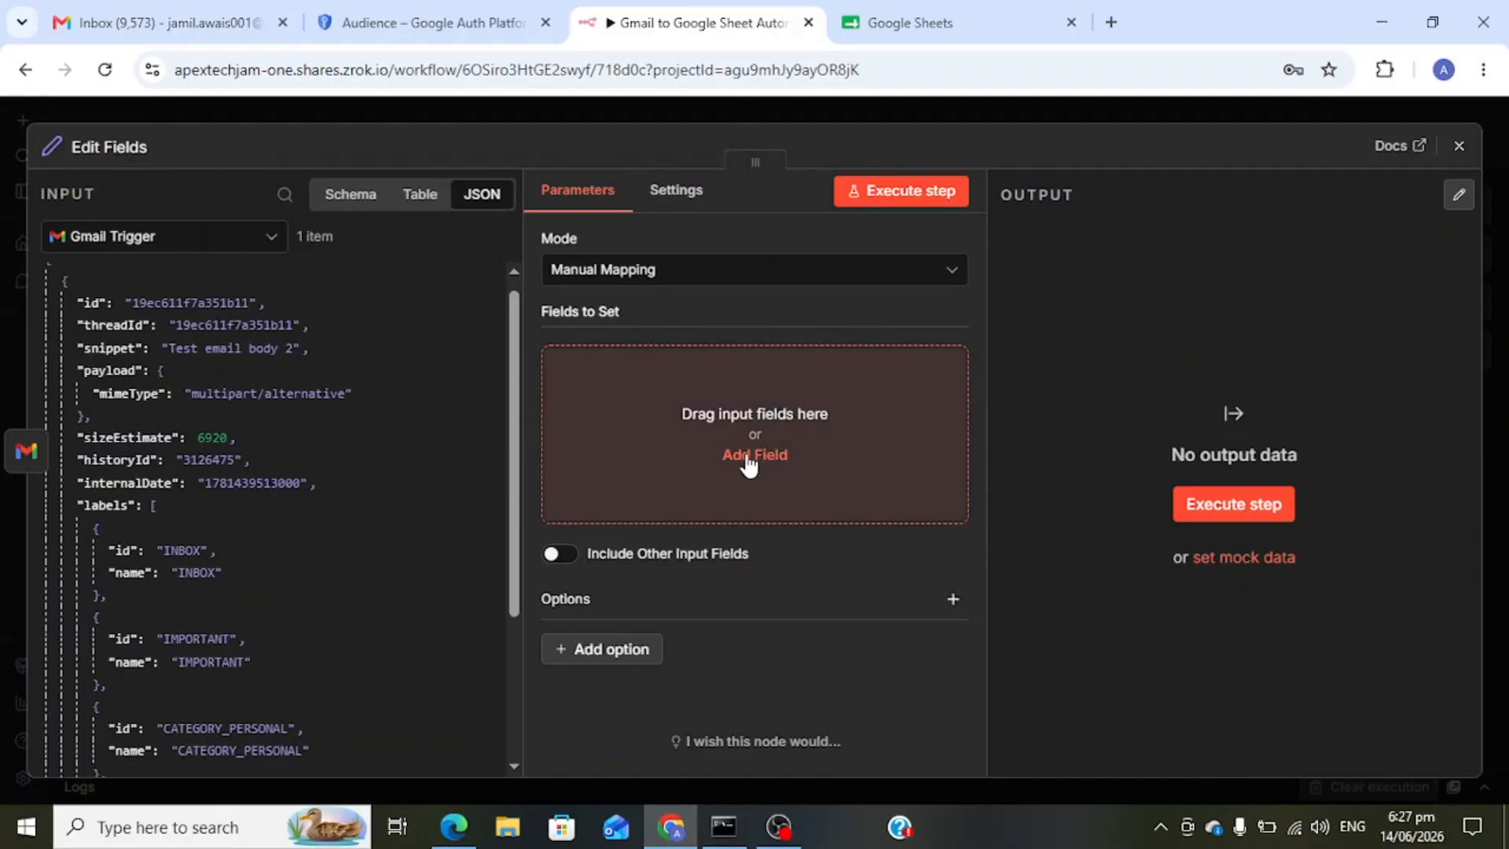
scroll(273, 470, "down", 3)
scroll(275, 472, "down", 1)
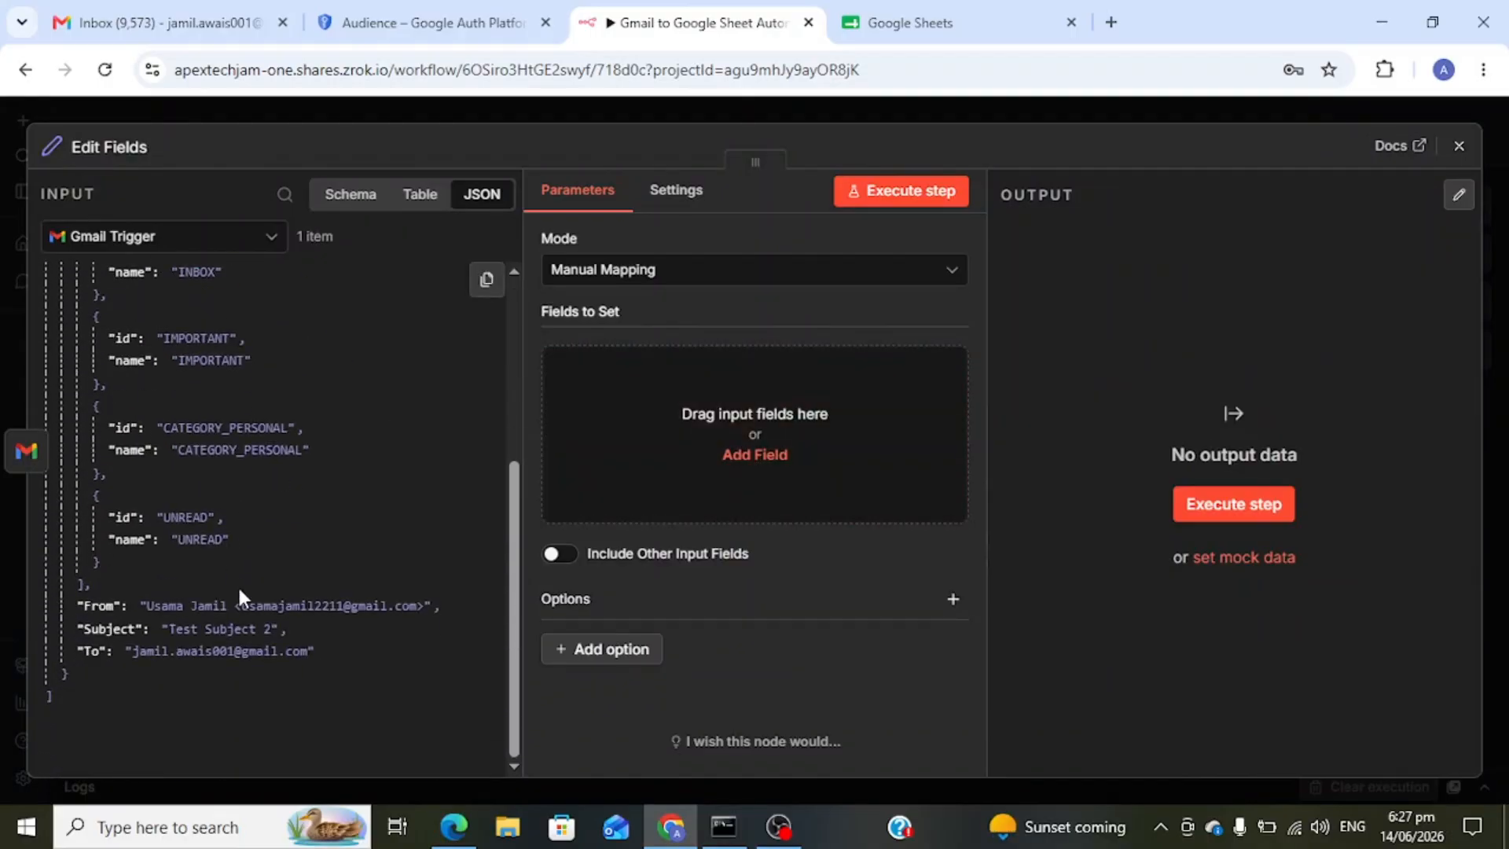
left_click_drag(97, 607, 685, 465)
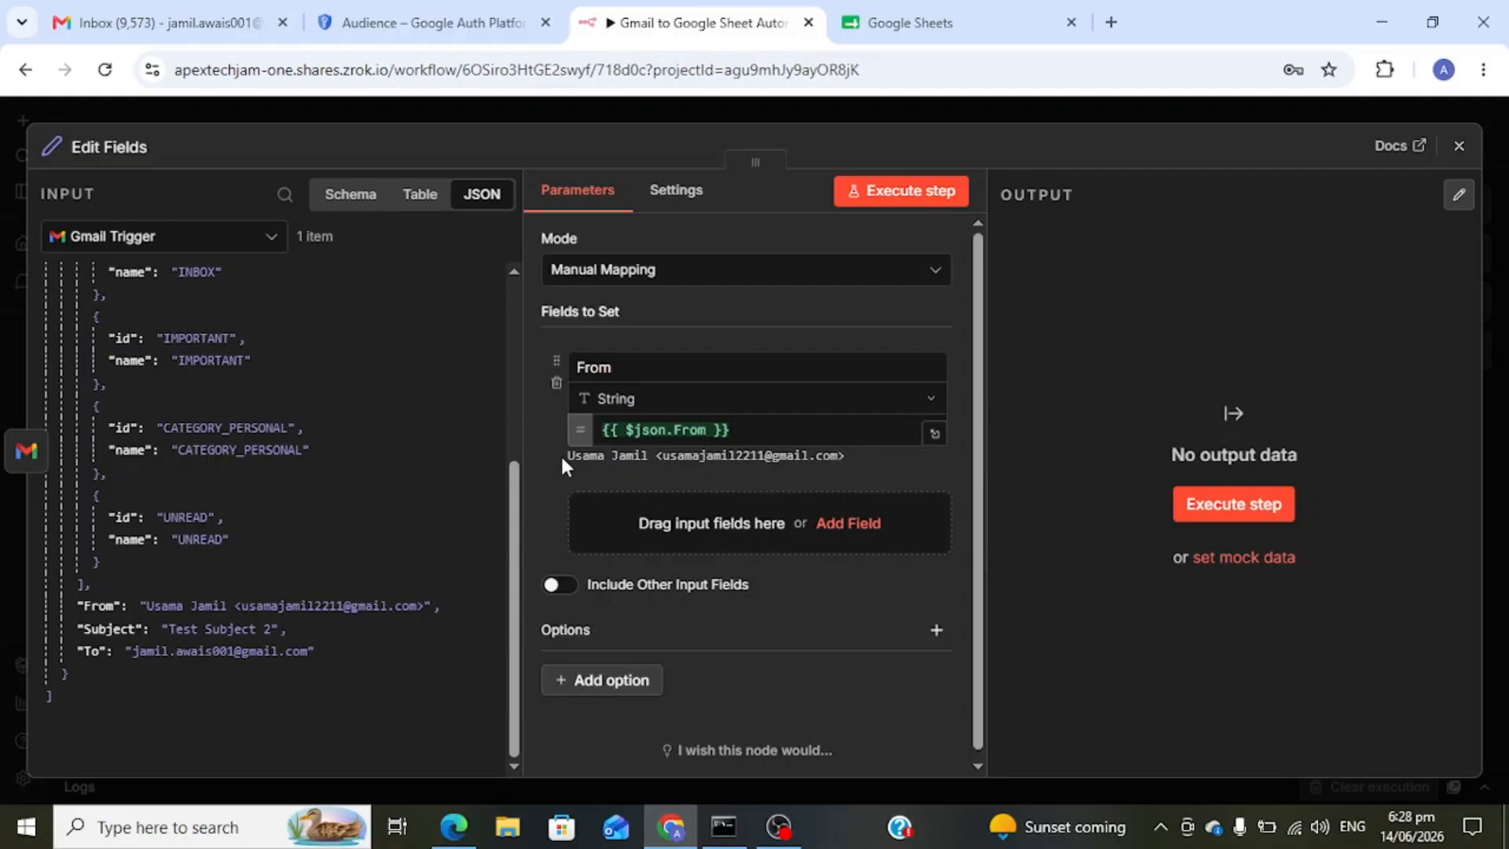
left_click_drag(559, 455, 825, 462)
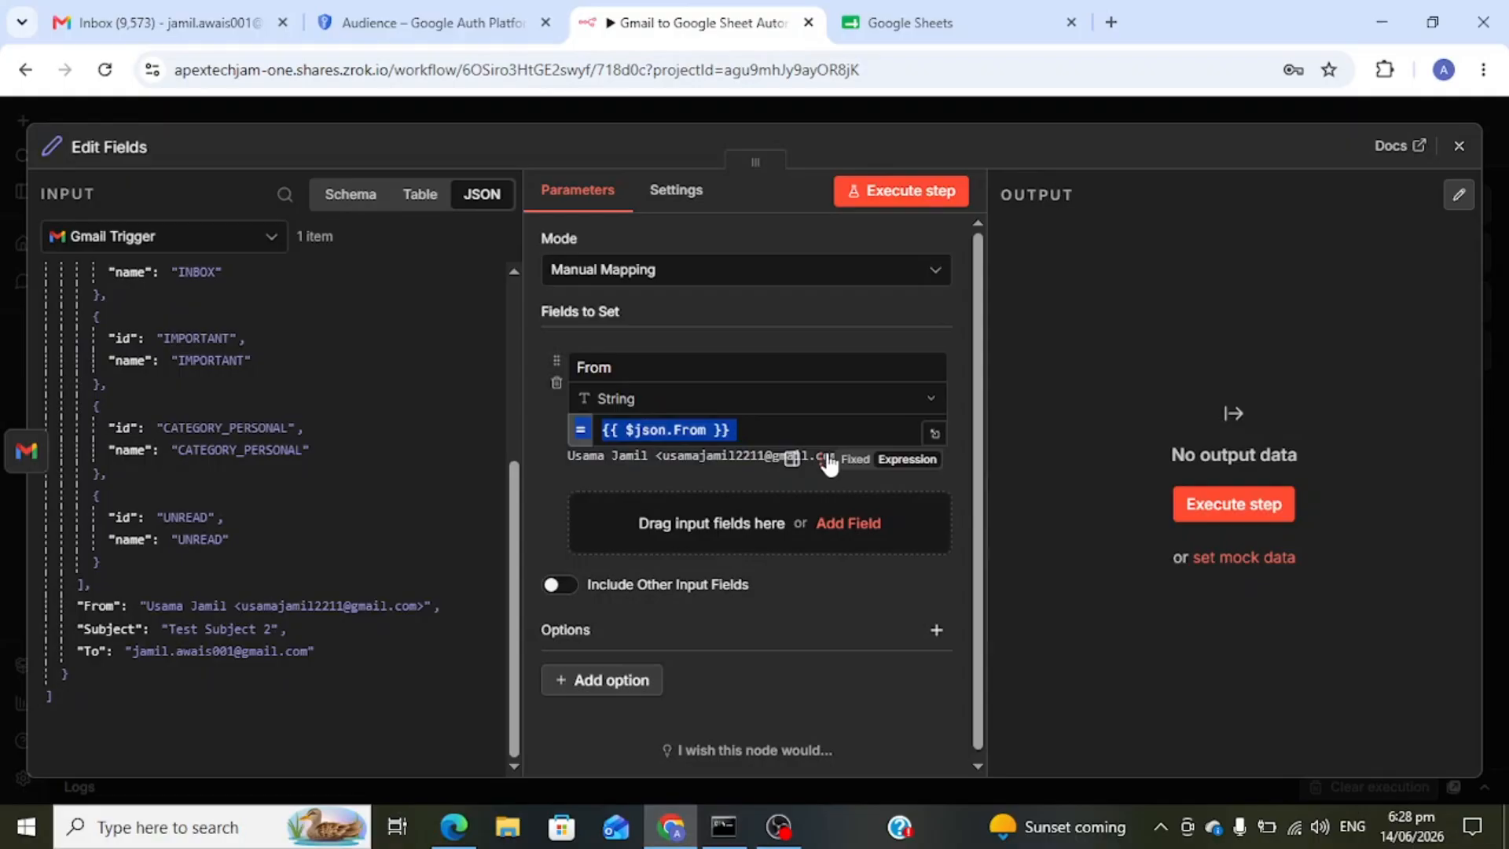
left_click(646, 457)
left_click_drag(571, 457, 844, 471)
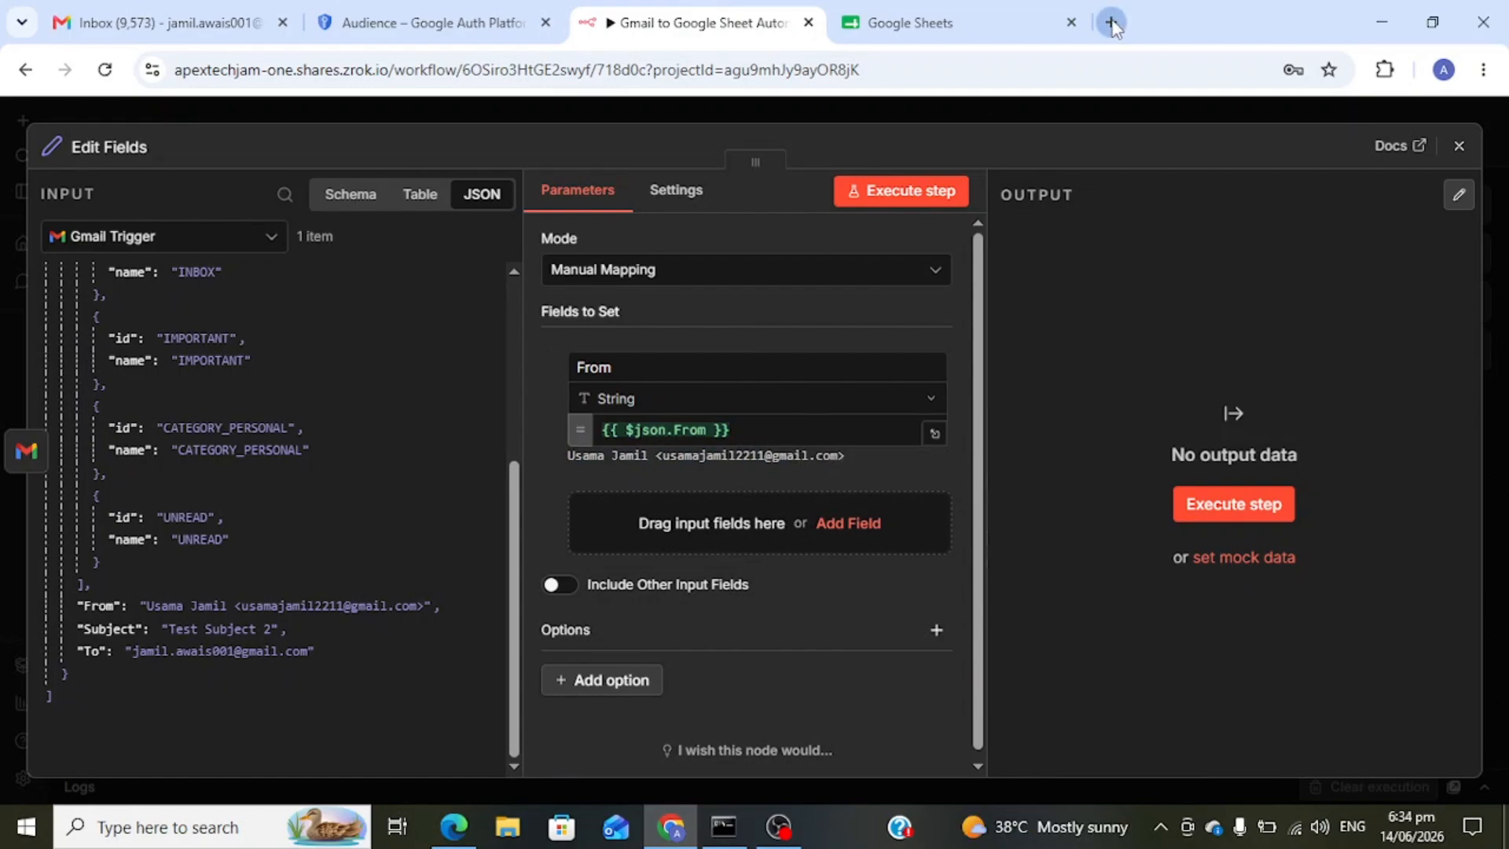
- Ask ChatGPT how to split the sender's name and email in n8n
left_click(1111, 22)
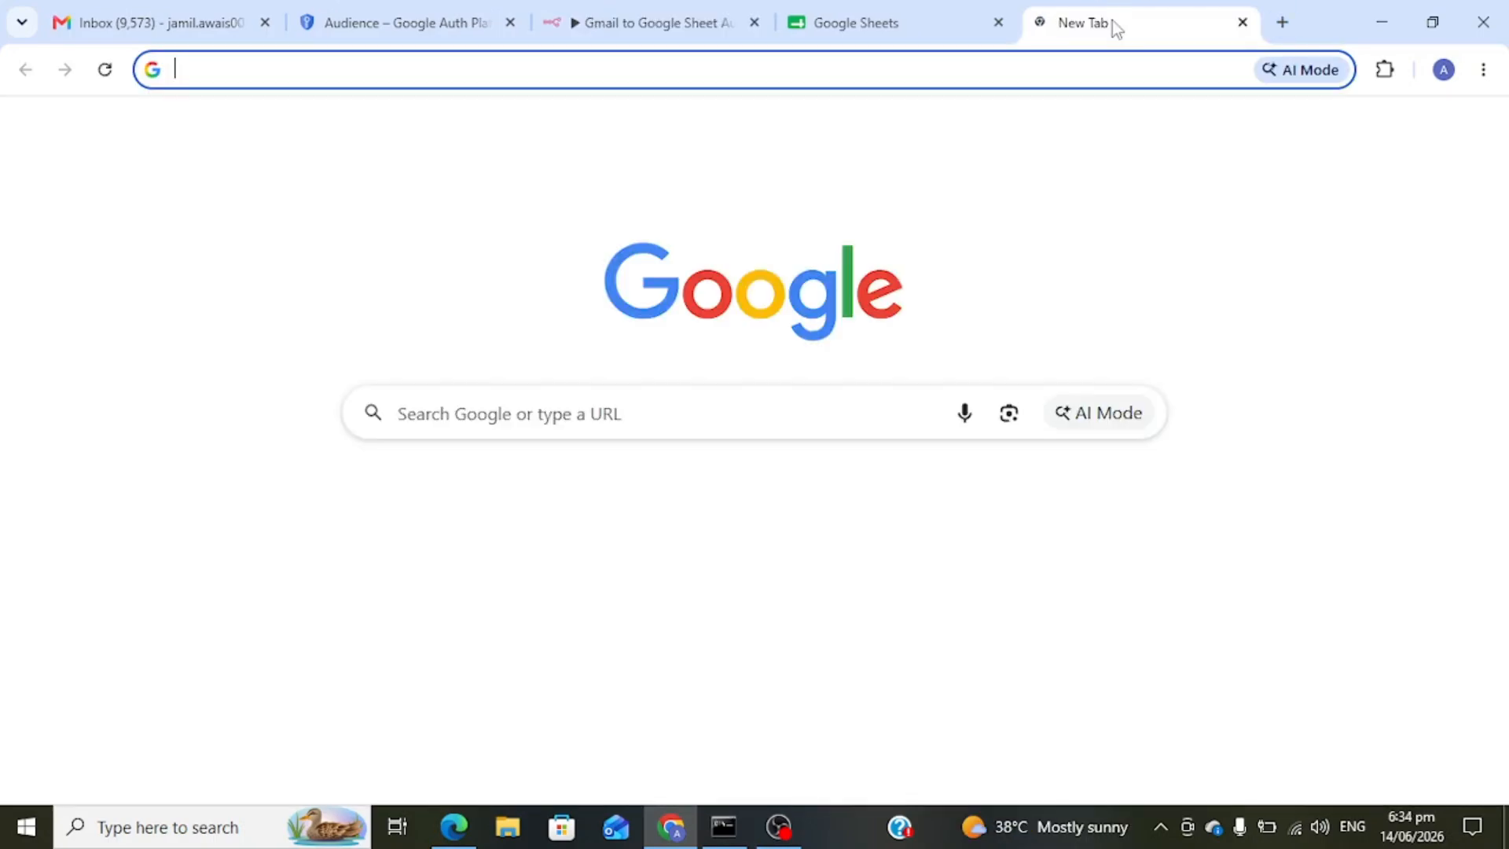
type("chat")
key("Return")
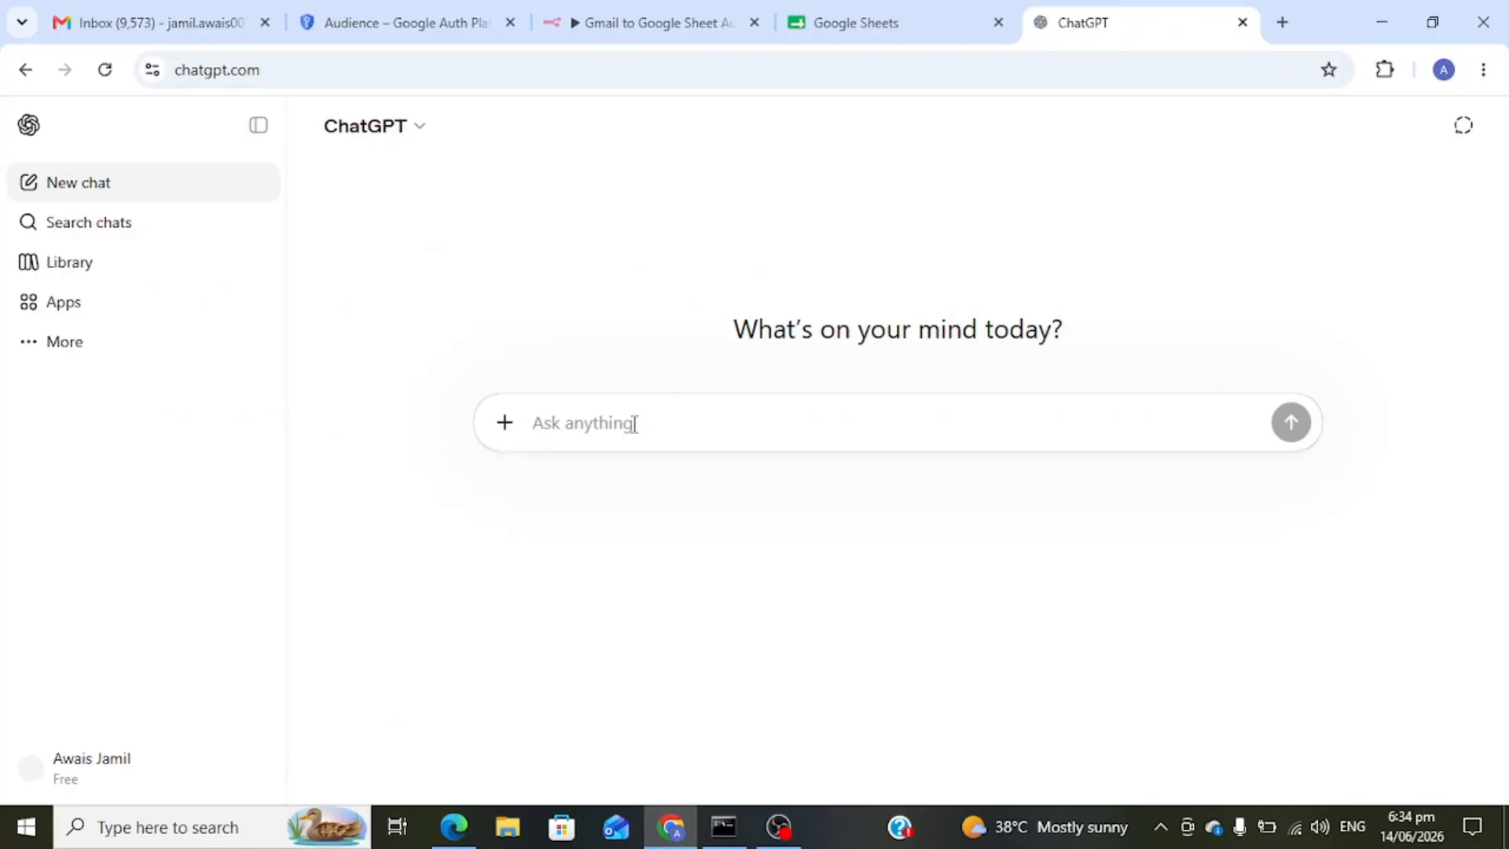
type("get email and name separate from snippet in Email trigger n8n")
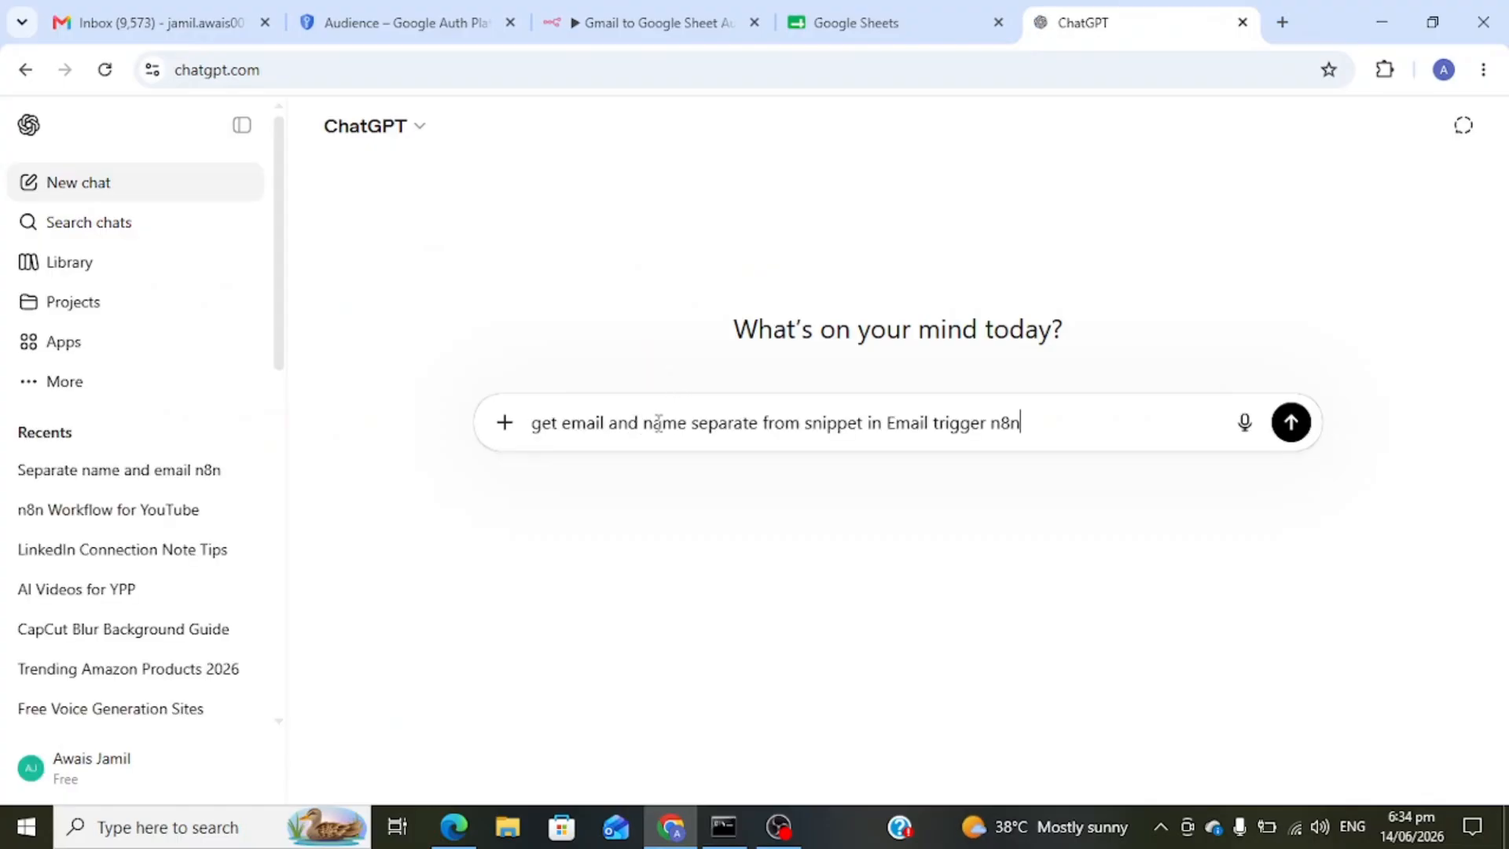
key("Return")
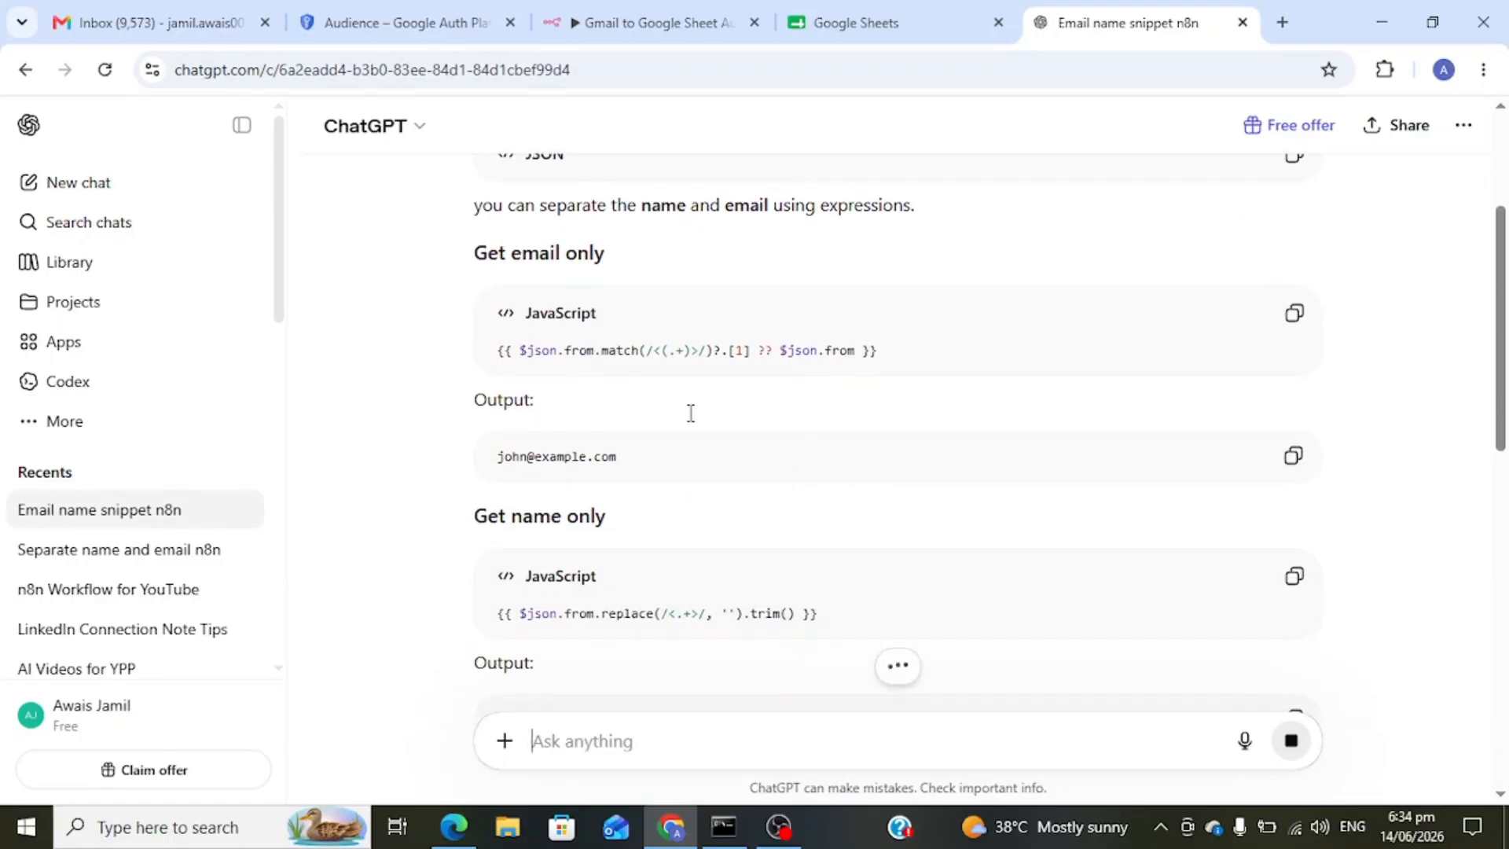
- Review the answer's expressions and copy the 'Get email only' expression
left_click_drag(474, 253, 937, 374)
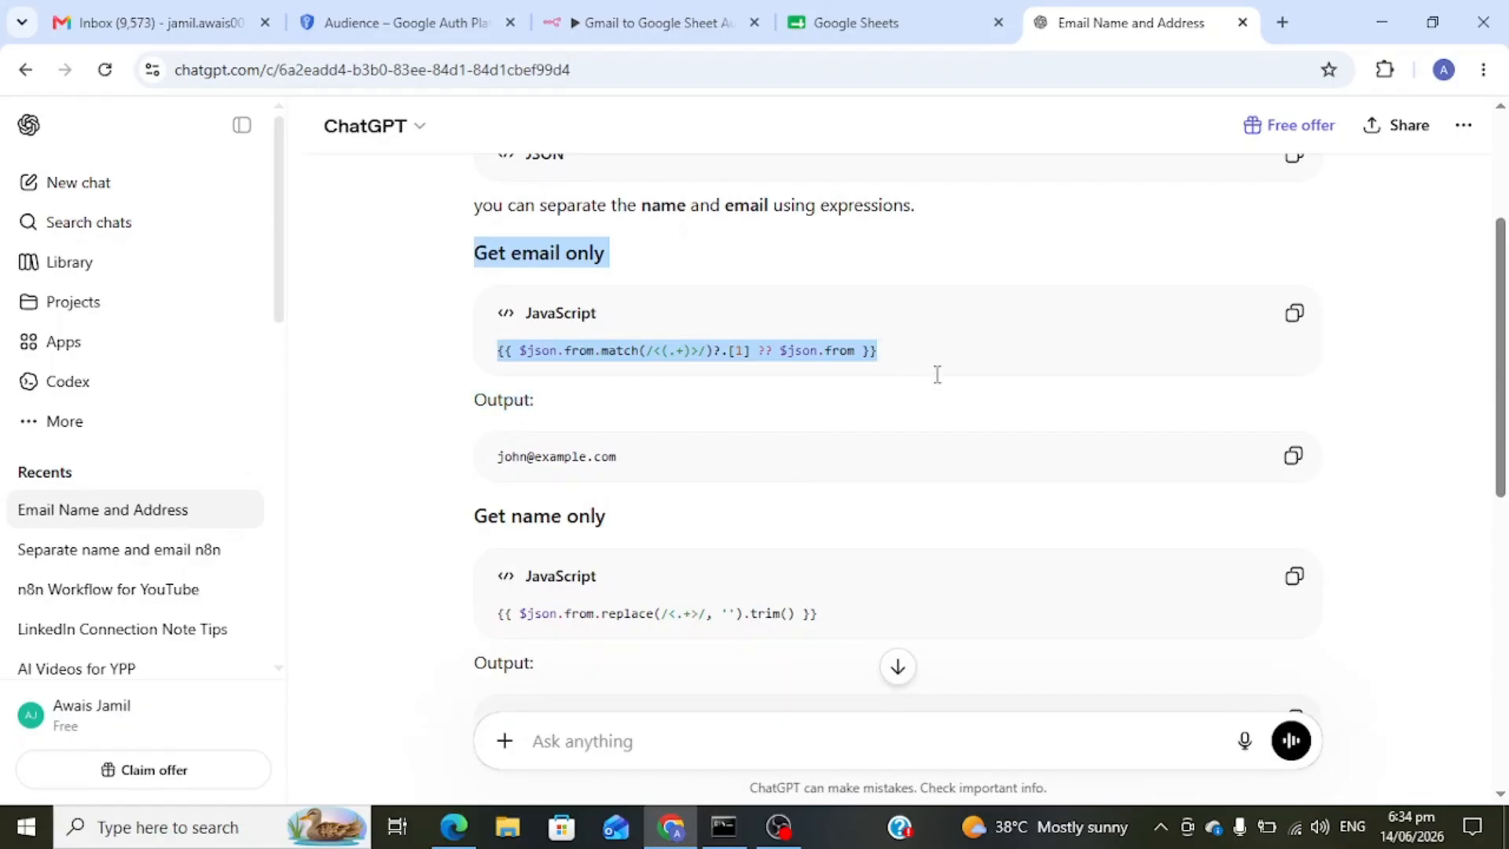
scroll(488, 492, "down", 1)
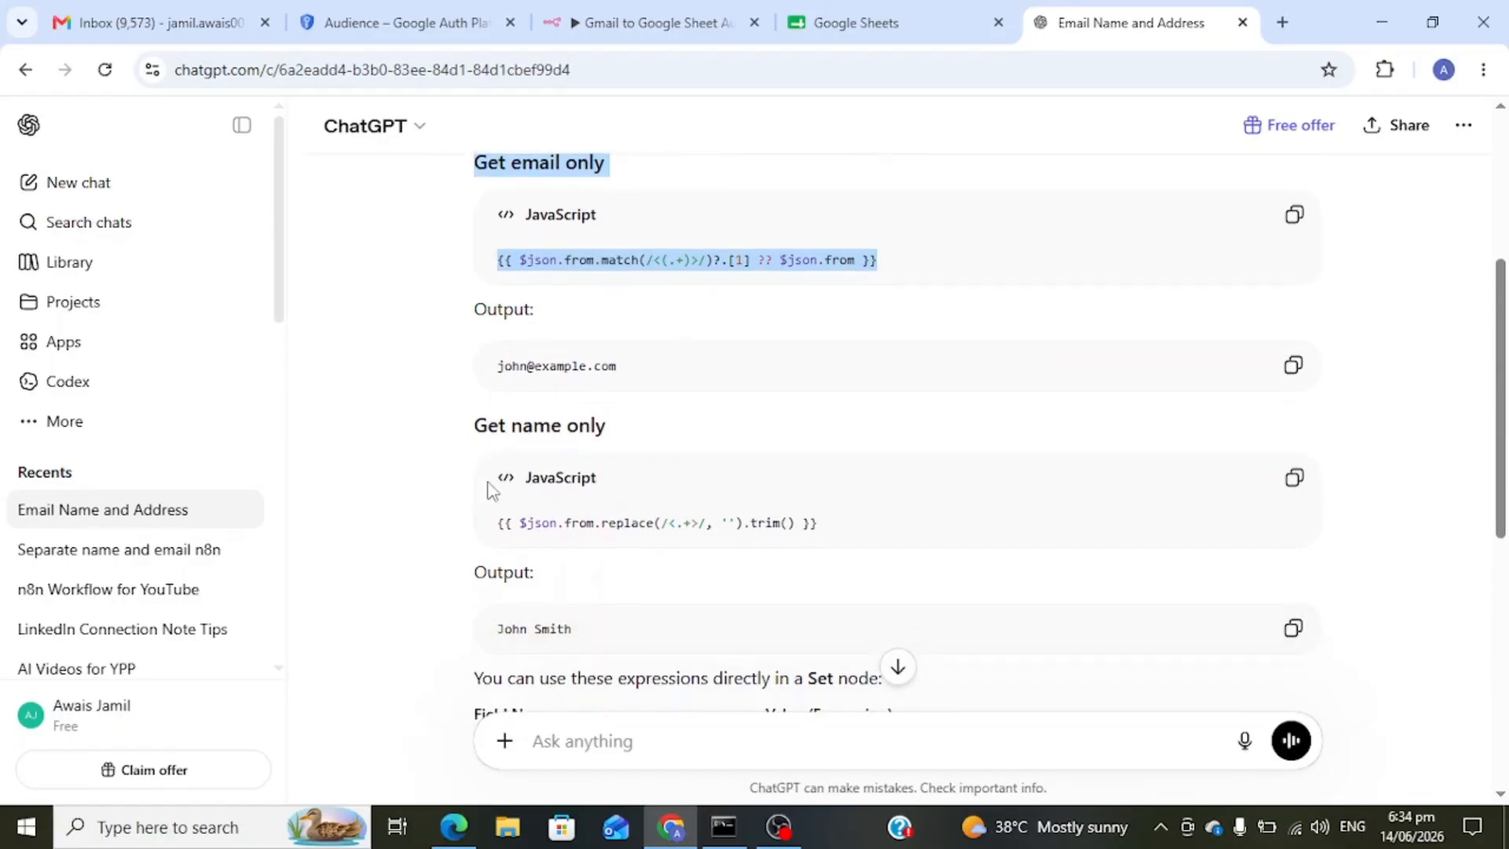
left_click_drag(475, 404, 833, 500)
left_click(852, 390)
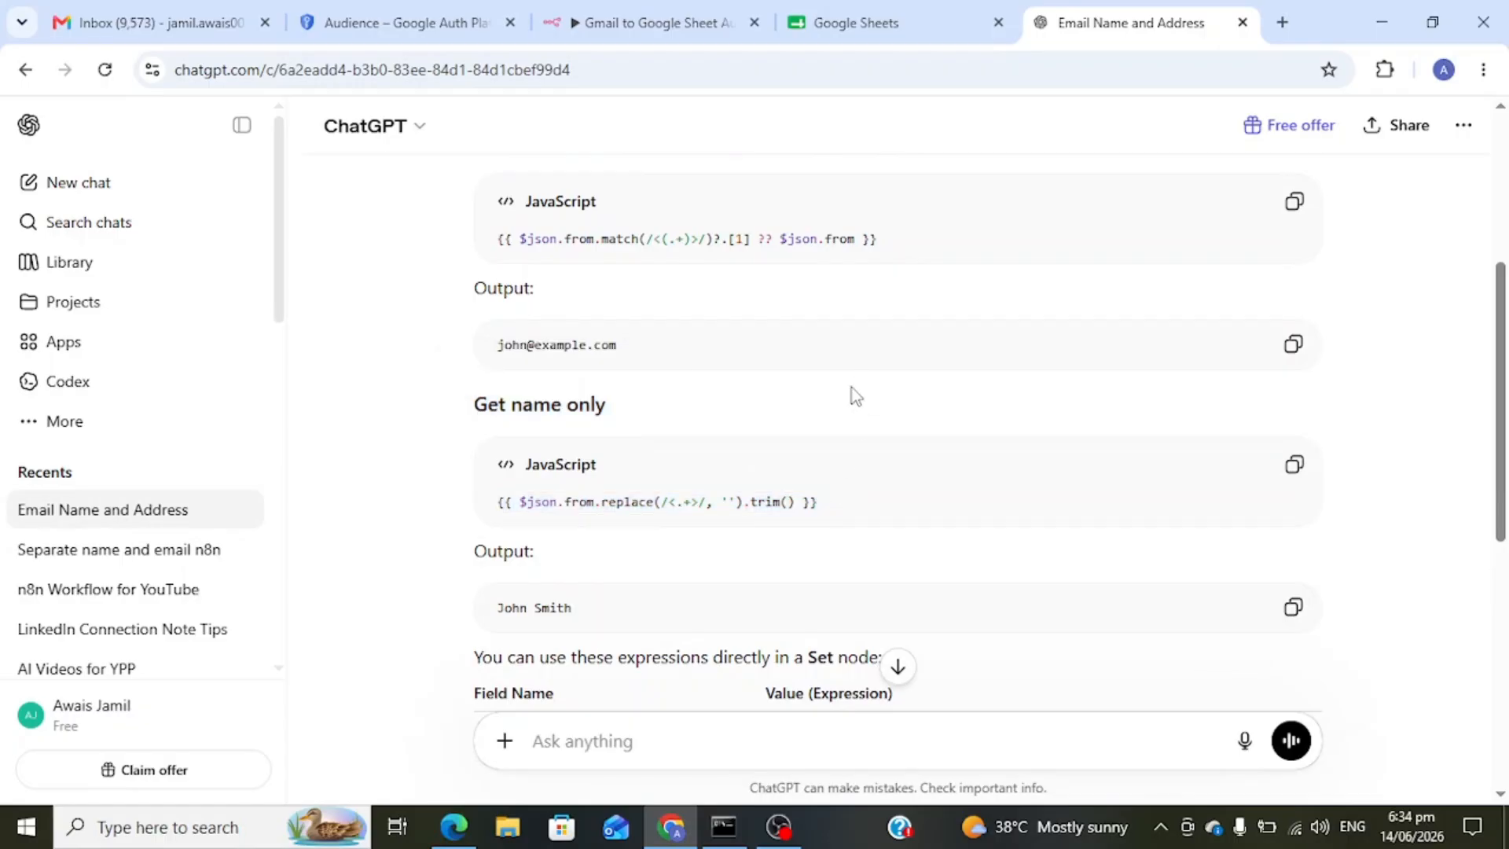
scroll(852, 388, "up", 1)
scroll(852, 389, "up", 1)
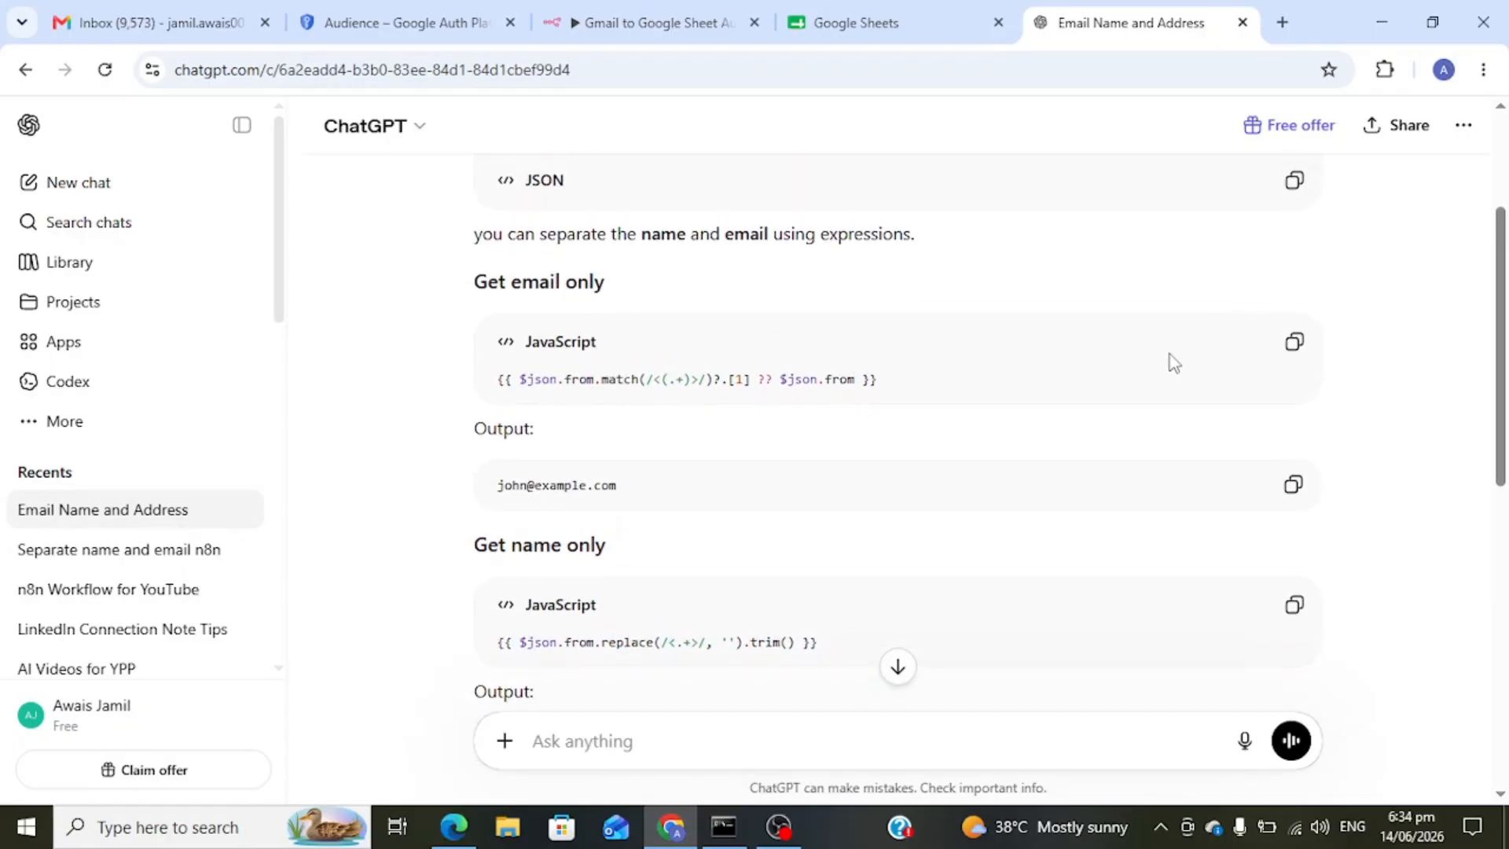
left_click(1290, 346)
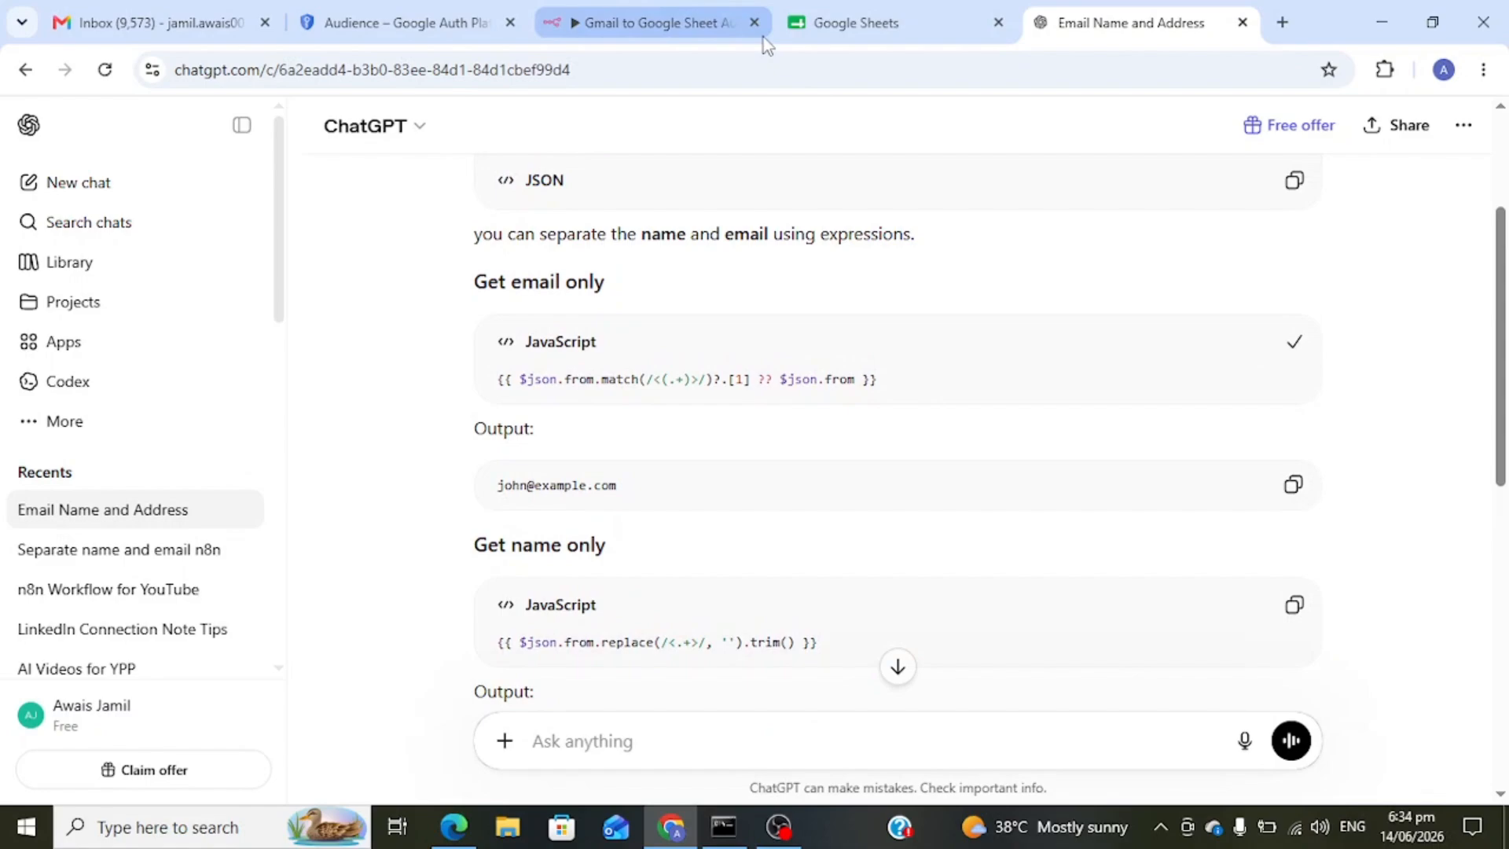
left_click(621, 20)
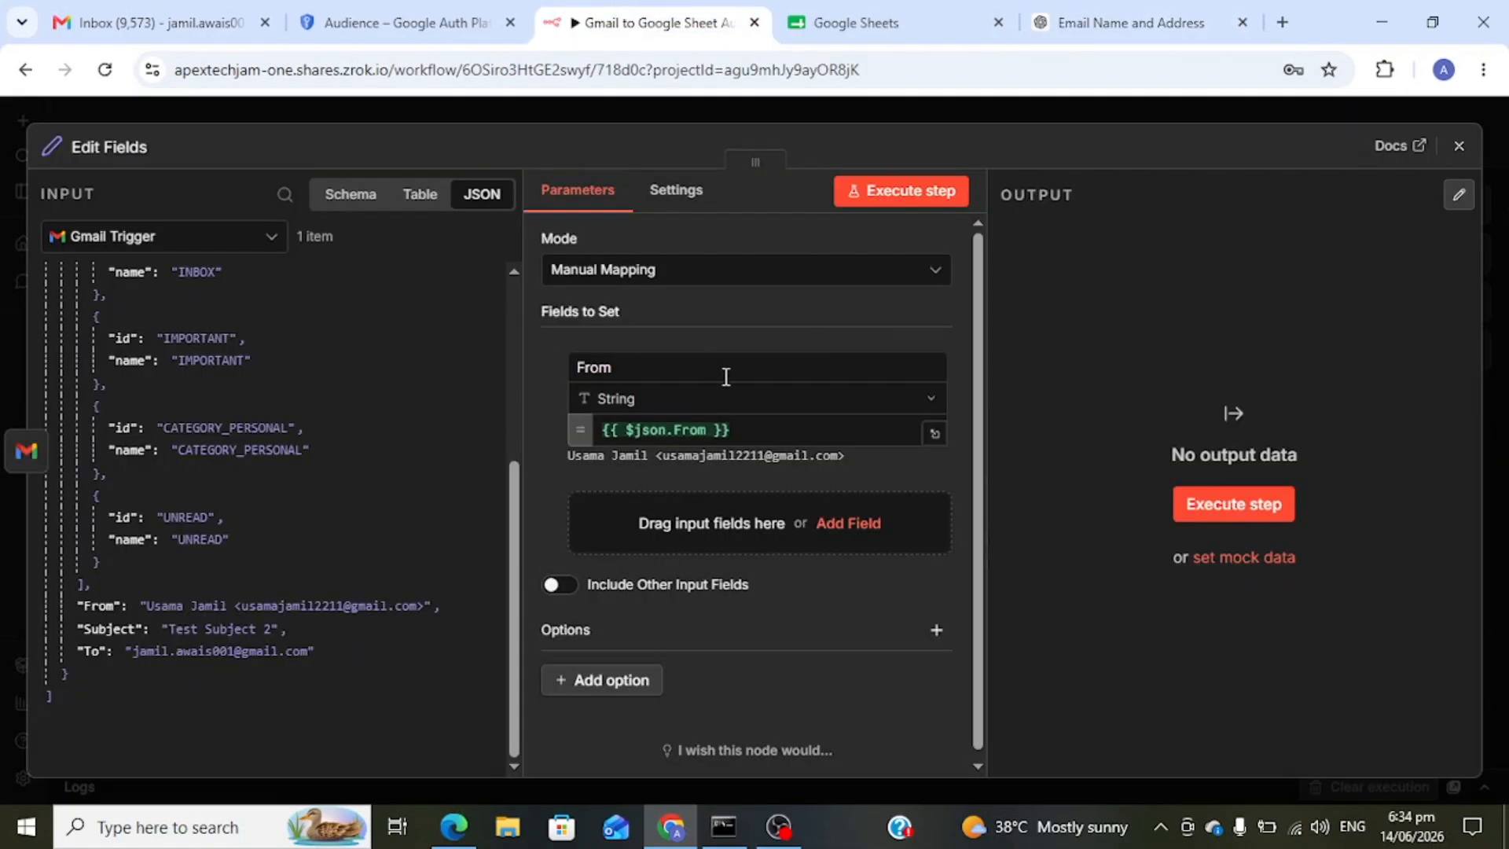
- Replace the From field's value with the match() email expression, changing 'from' to 'From'
triple_click(741, 430)
key("ctrl+v")
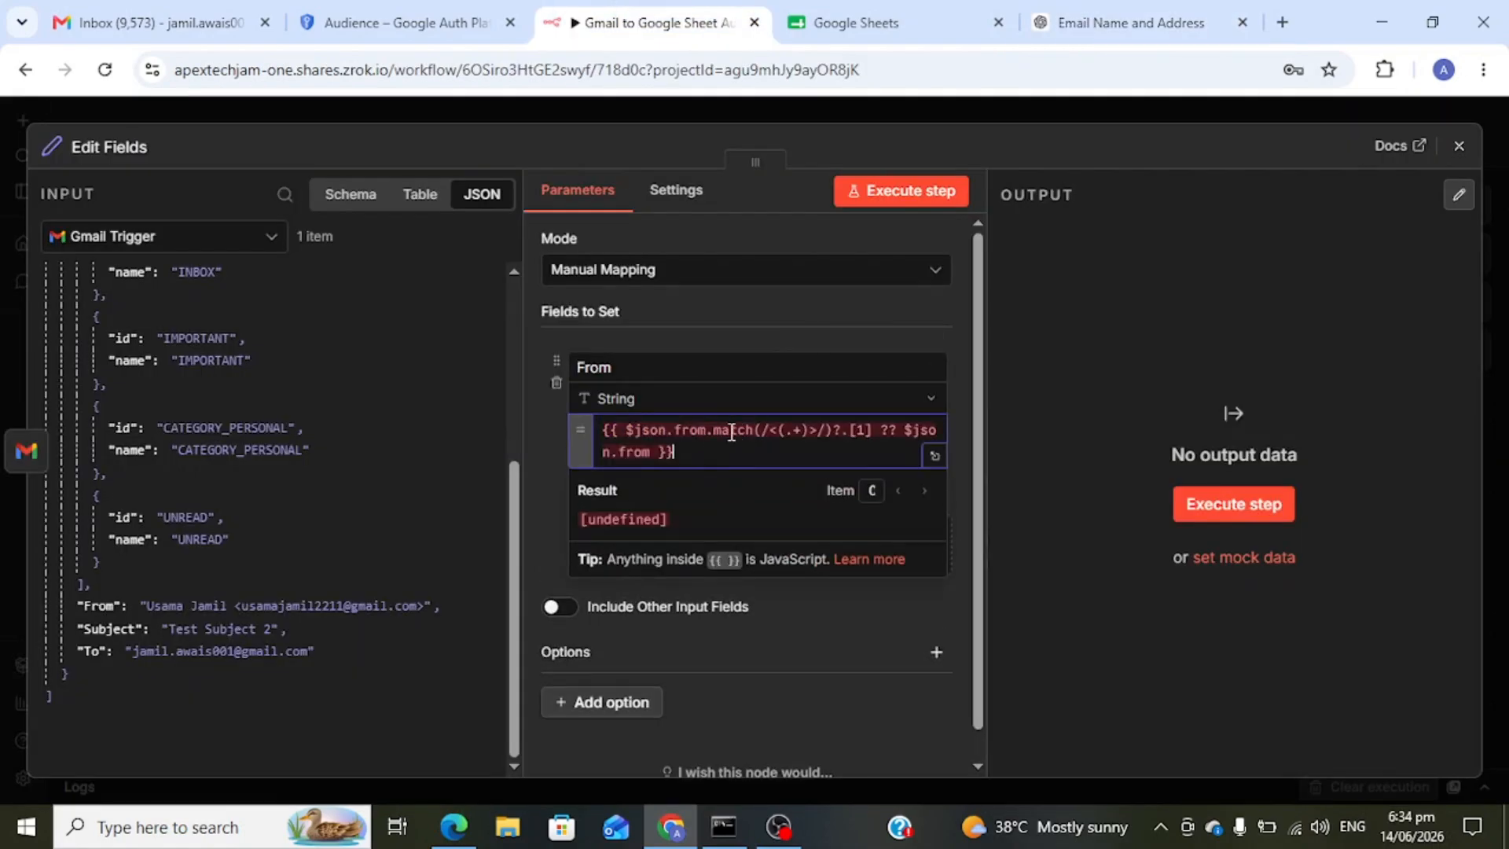
double_click(688, 428)
type("From")
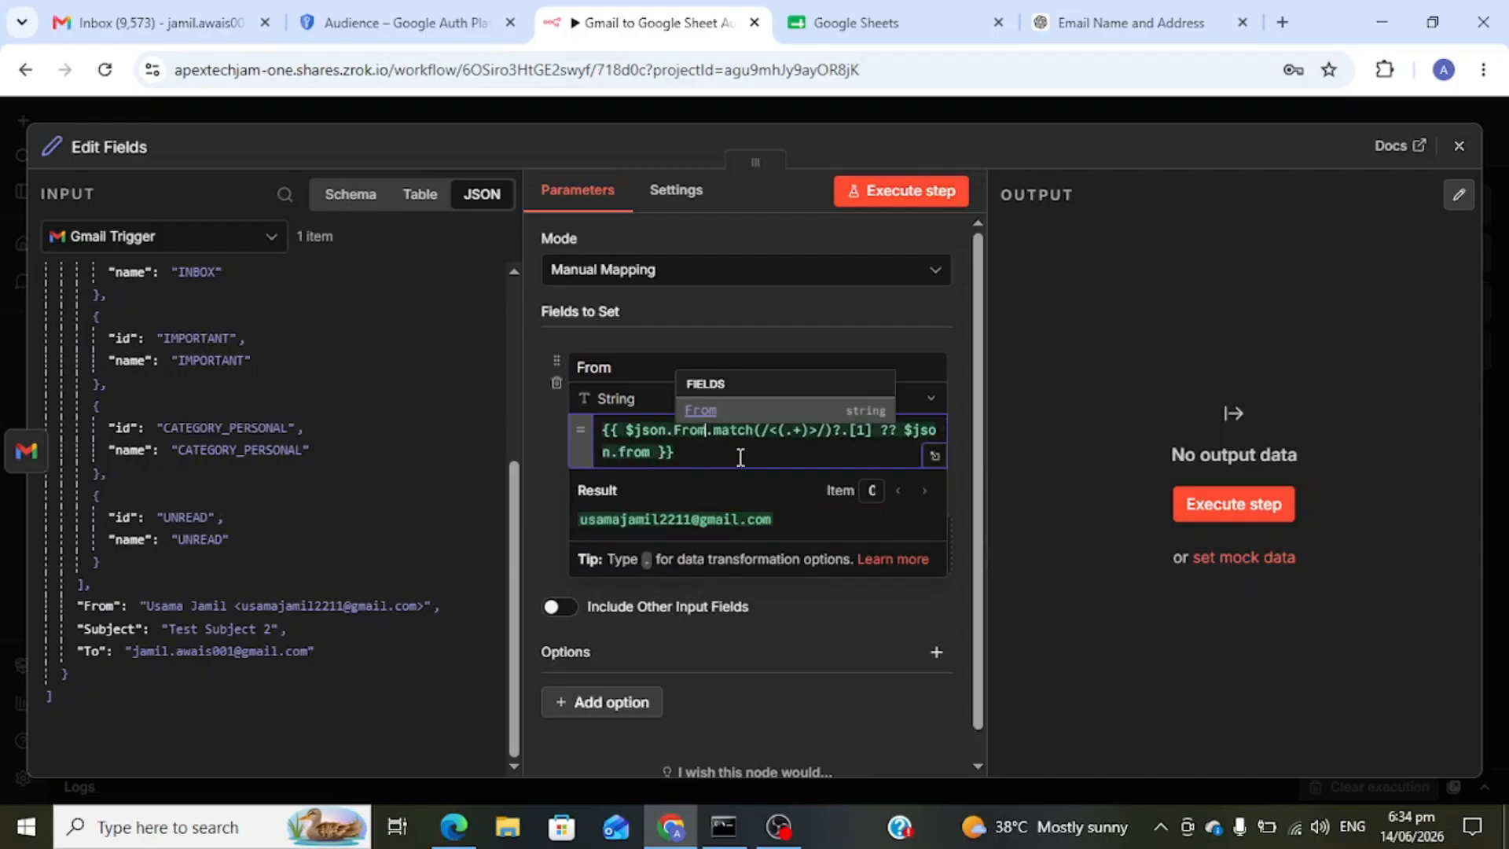
left_click(1026, 495)
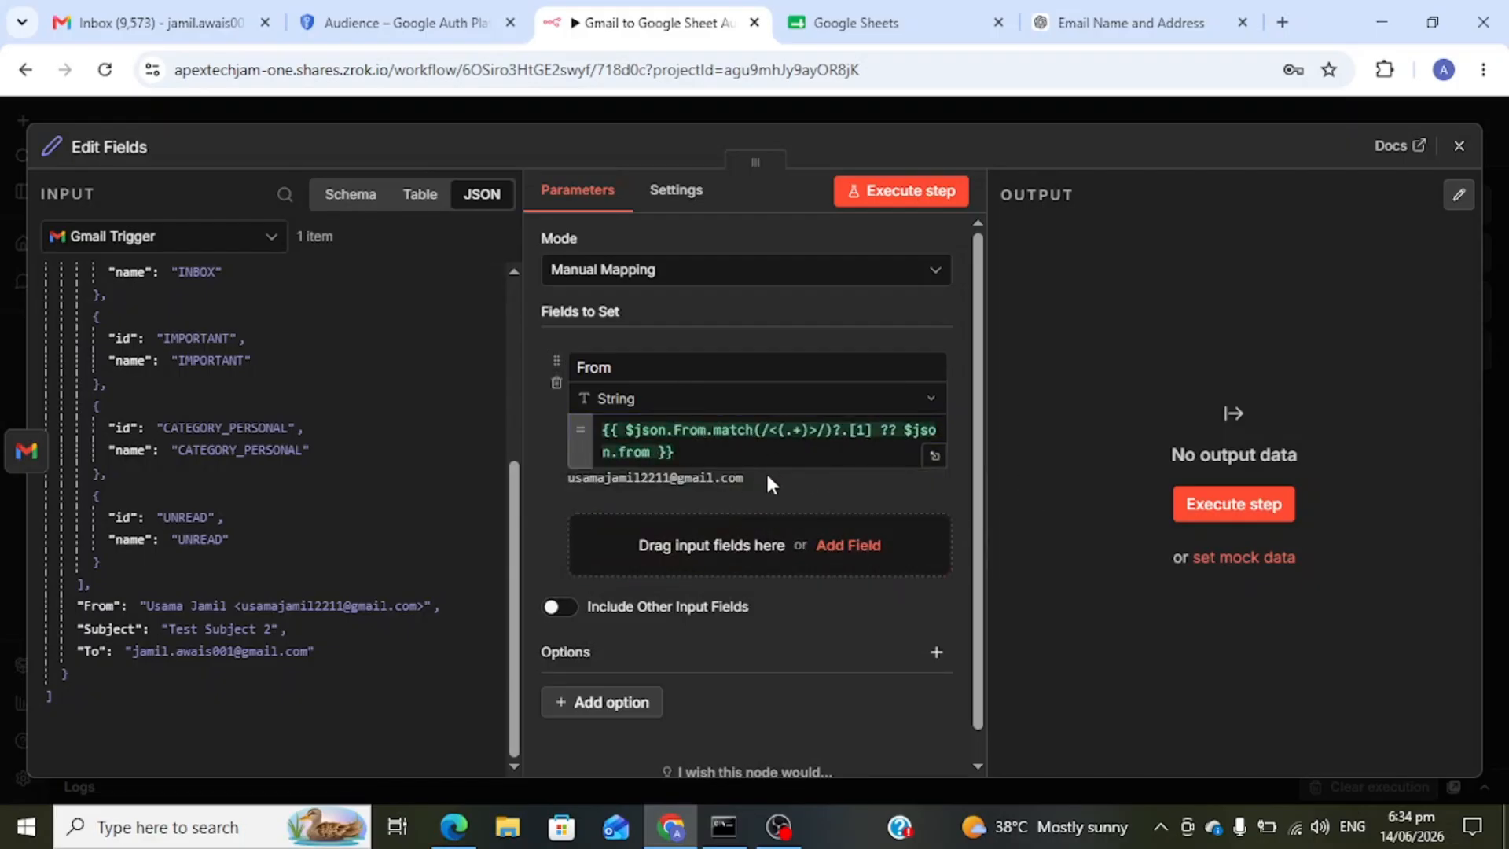
left_click_drag(746, 478, 583, 471)
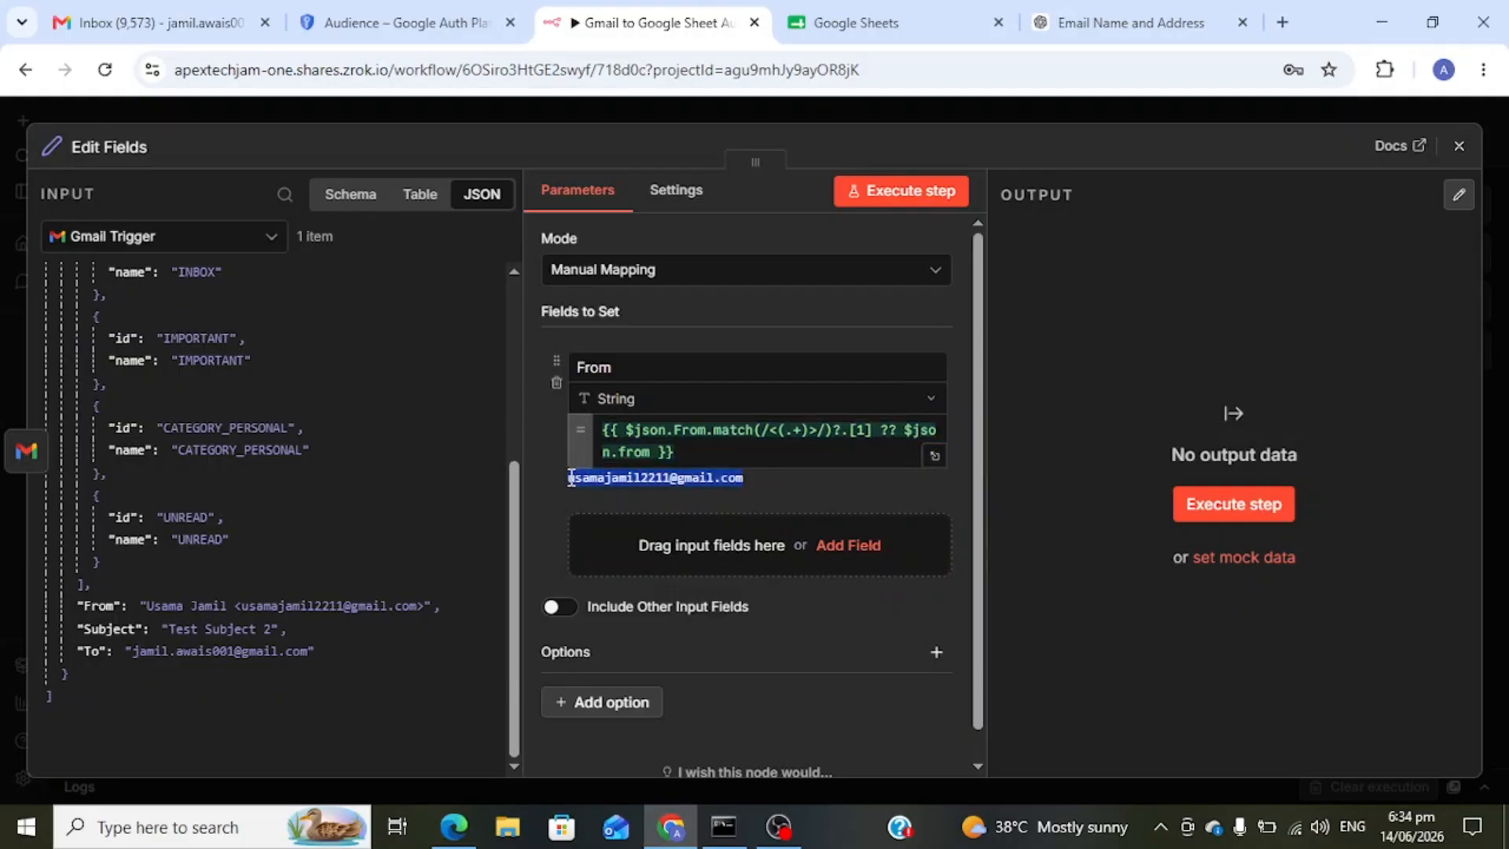
left_click(592, 487)
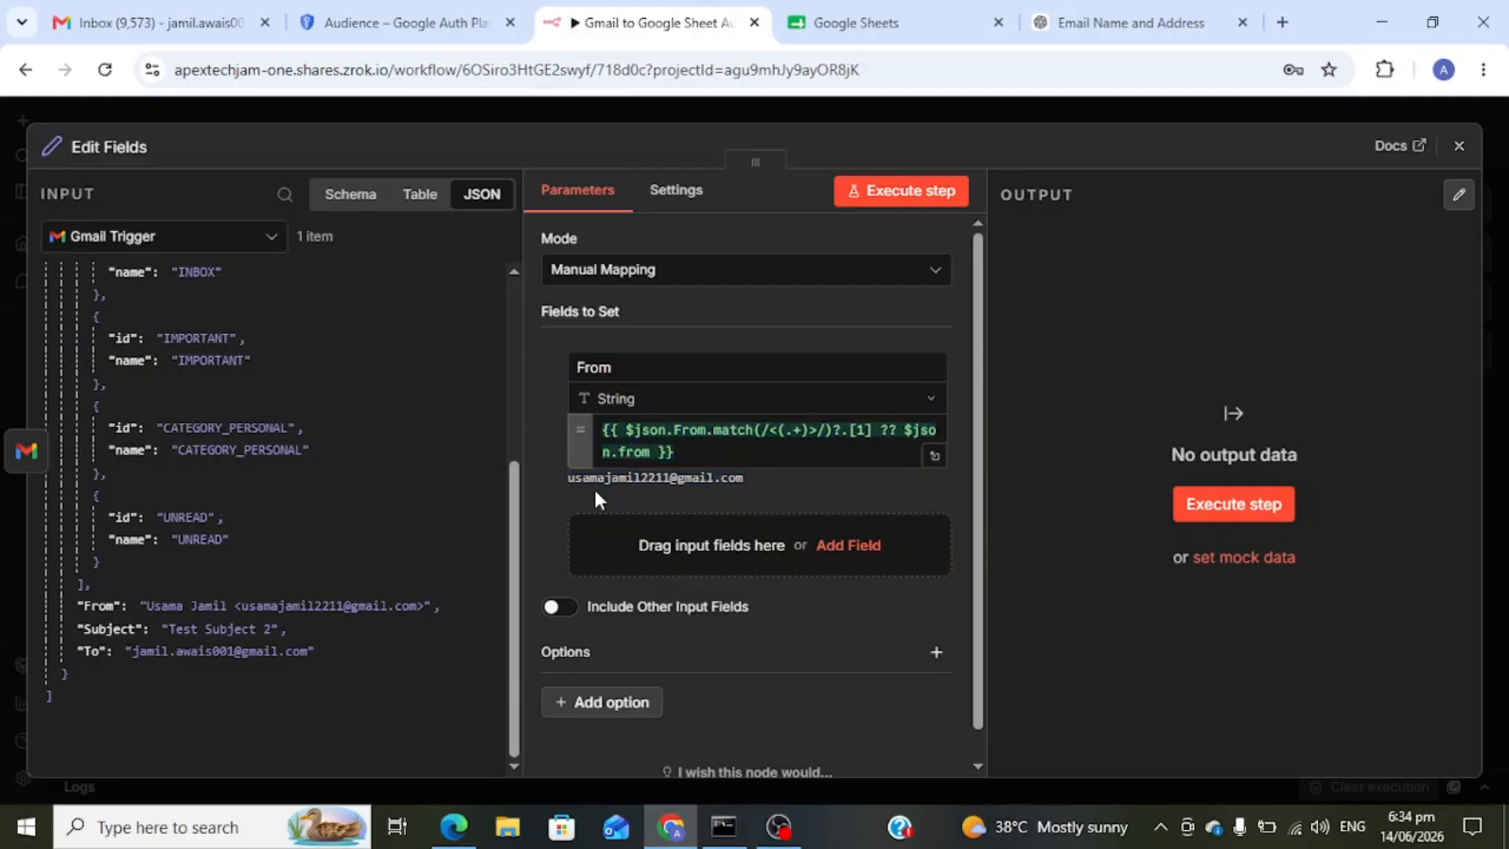
- Add a second field named 'From'
left_click(848, 550)
left_click(630, 527)
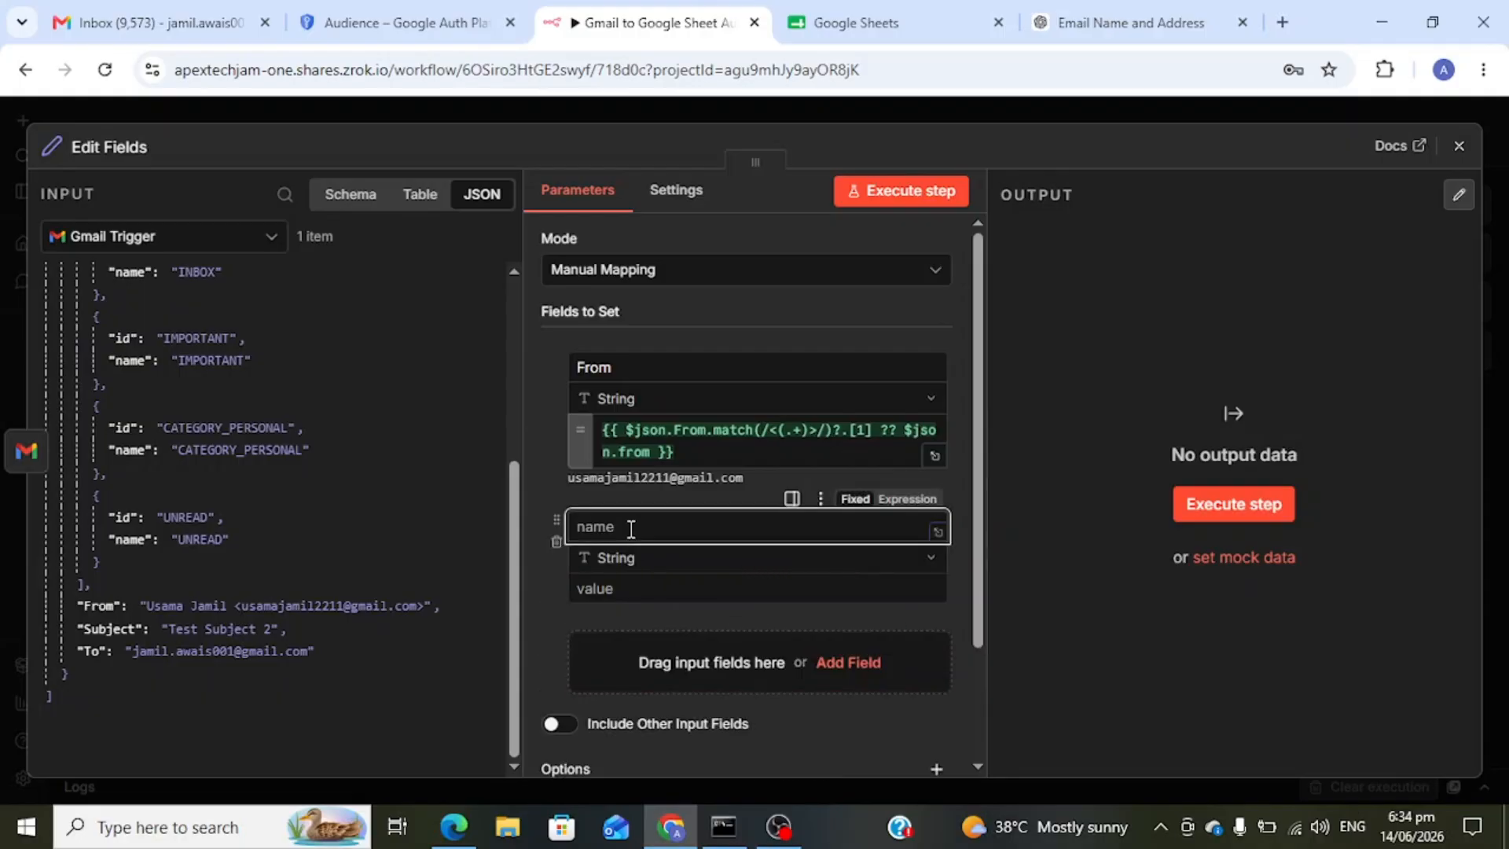
type("From")
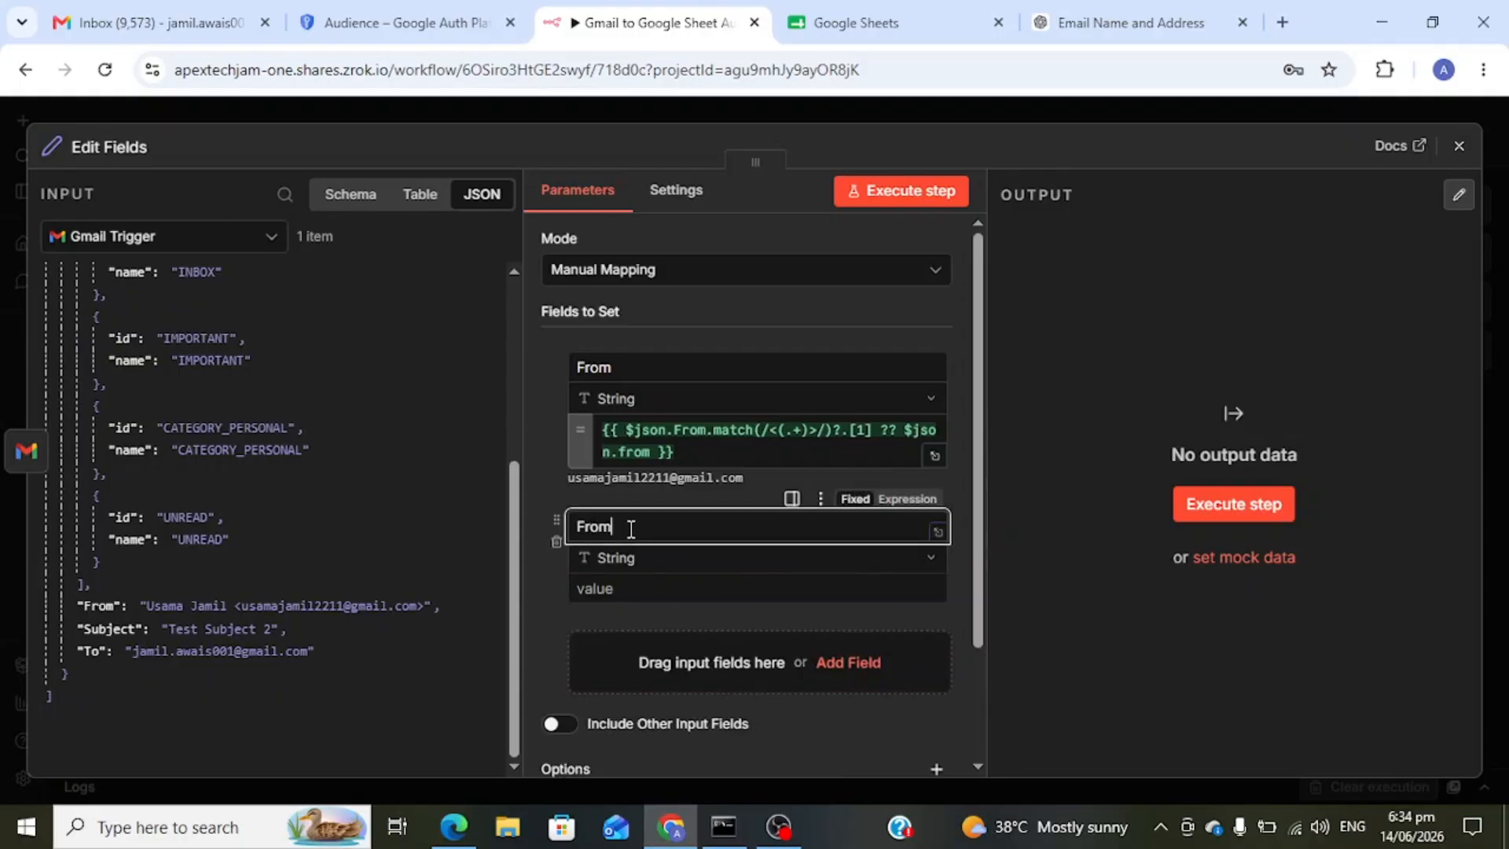
left_click(650, 590)
left_click(1189, 16)
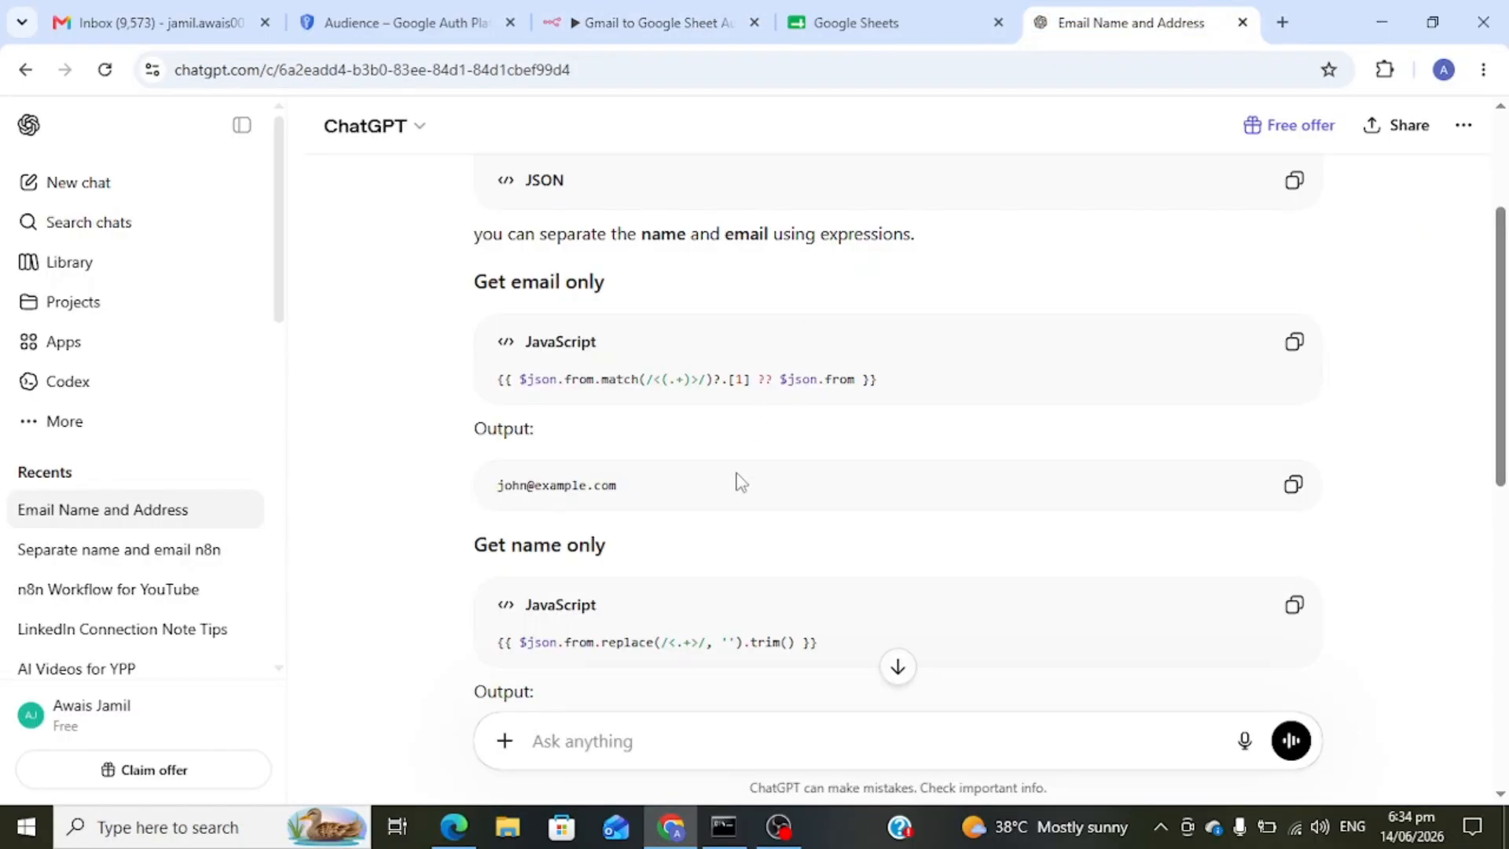
- Copy the 'Get name only' replace() expression from ChatGPT's answer
scroll(701, 594, "down", 3)
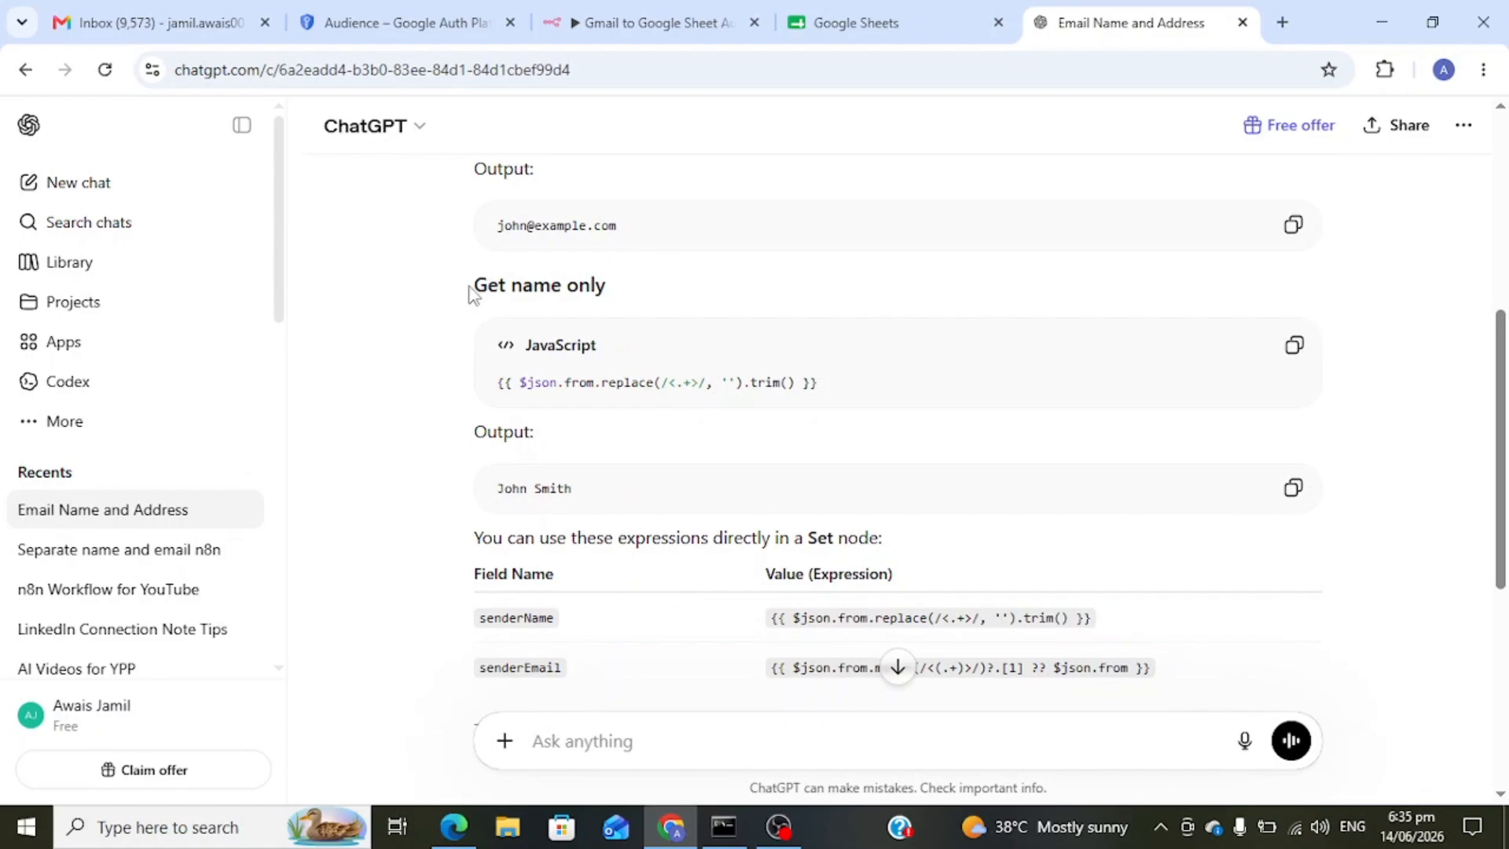
left_click_drag(472, 291, 857, 394)
left_click(790, 384)
left_click(1295, 346)
left_click_drag(833, 388, 481, 380)
left_click(652, 22)
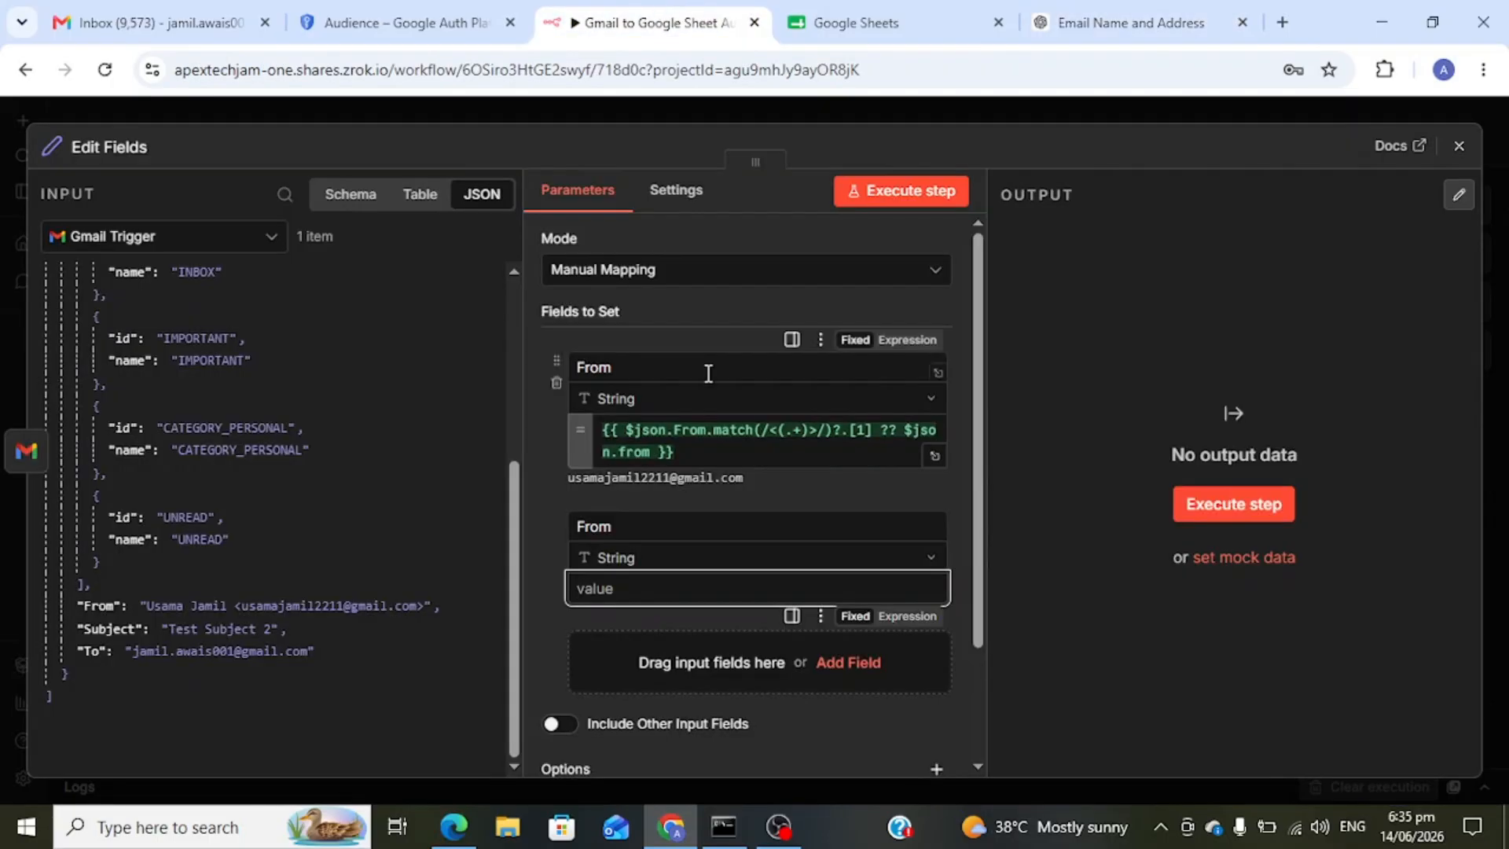
- Paste the name-only expression into the second From value, correcting 'from' to 'From', and add a third field
key("ctrl+v")
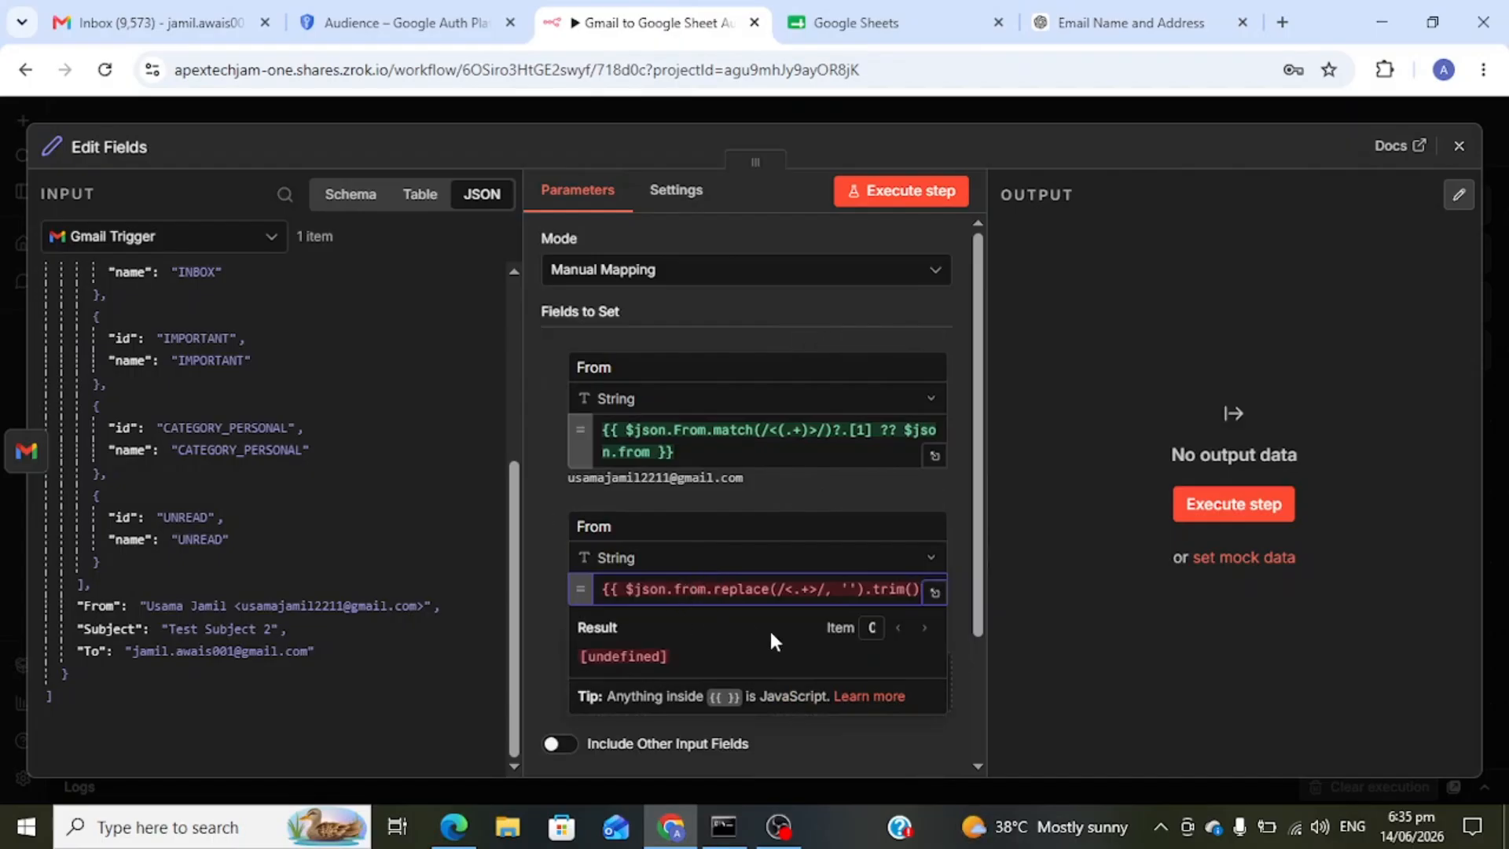
key("BackSpace")
type("F")
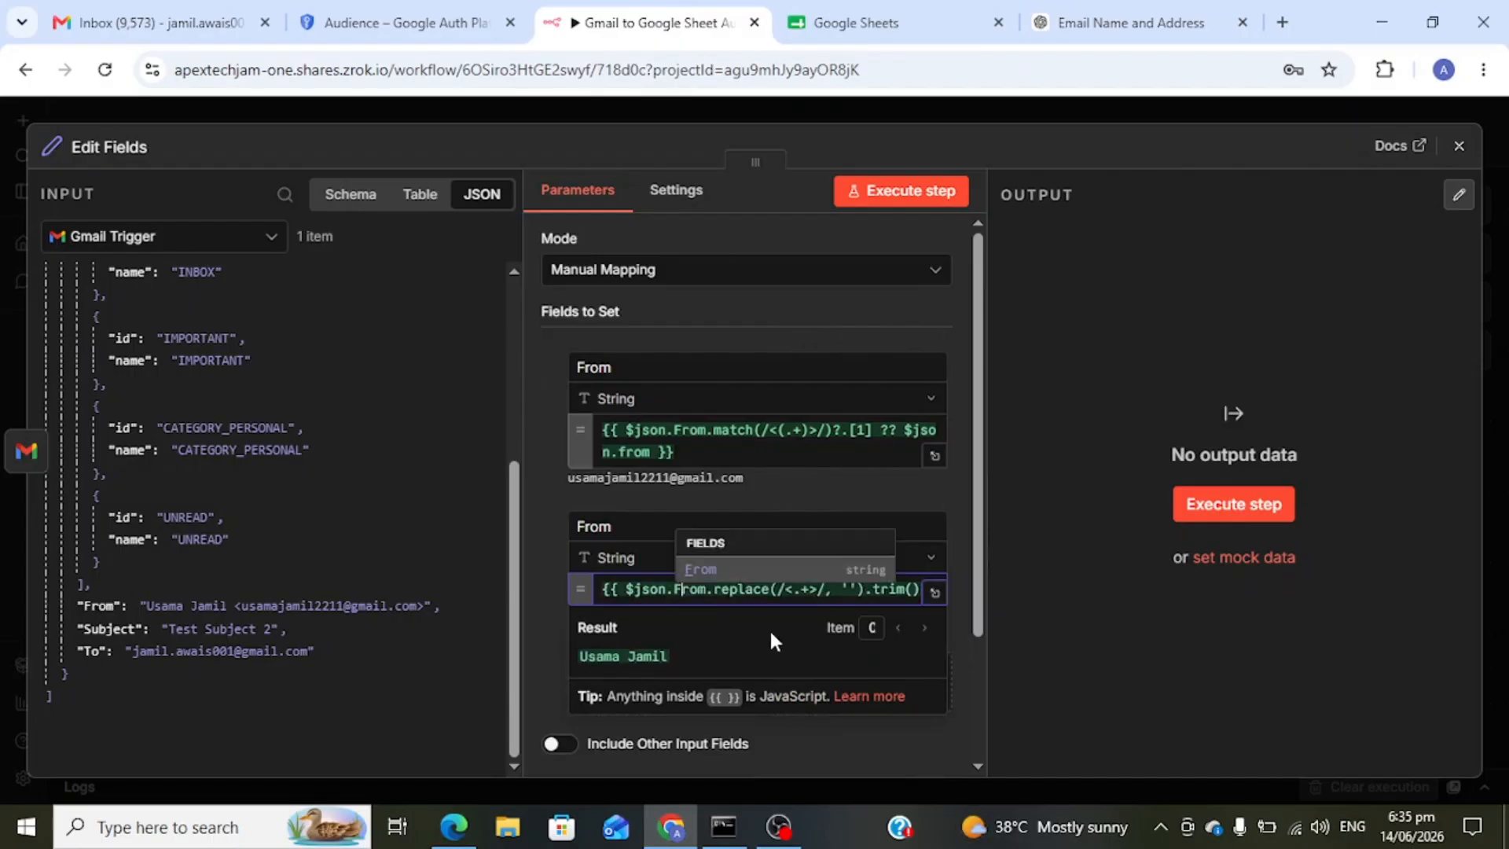
left_click(1044, 588)
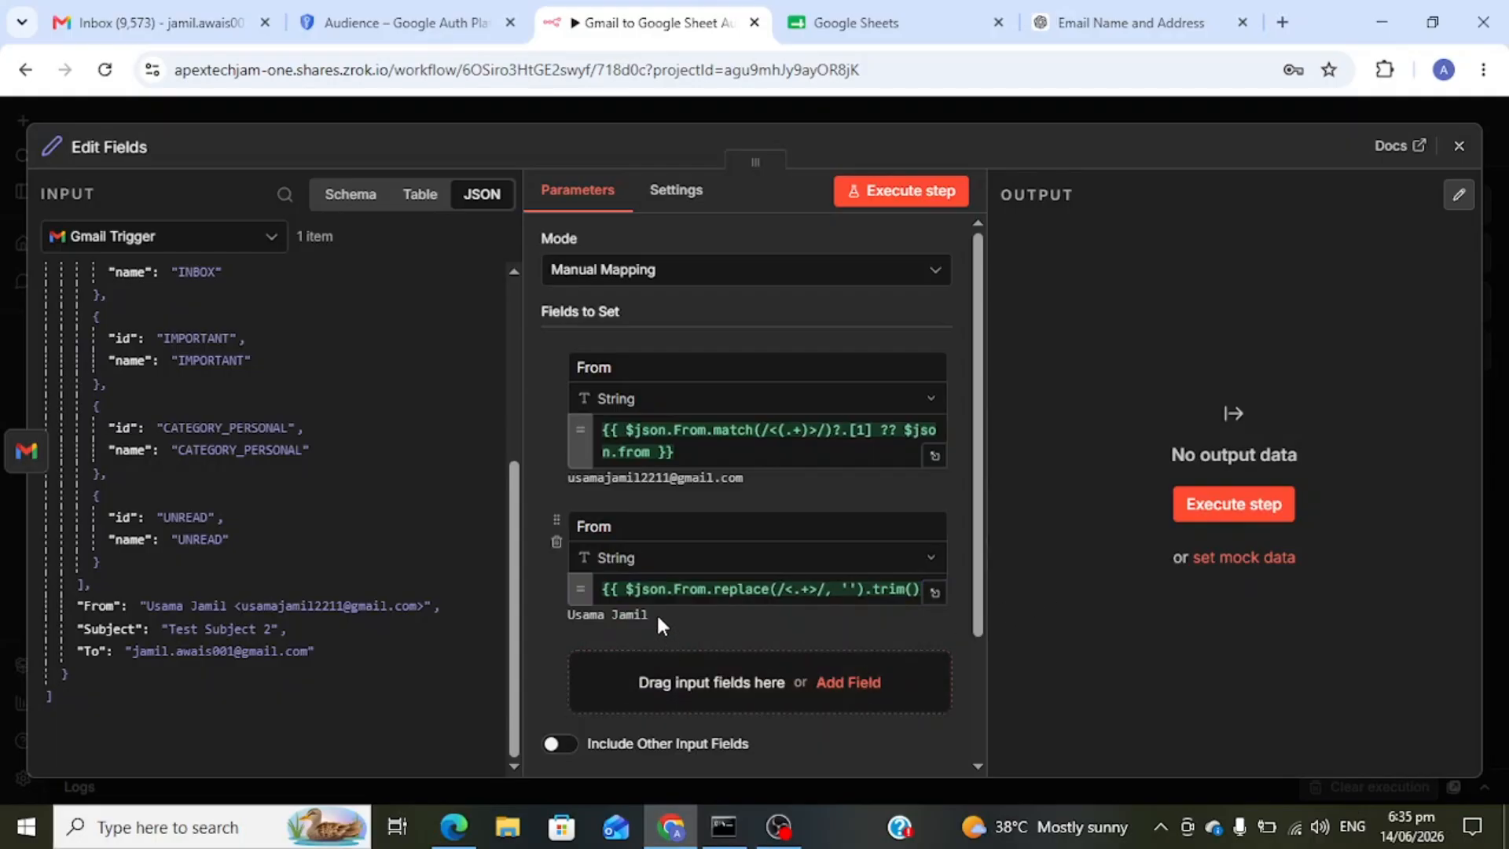
scroll(554, 596, "down", 2)
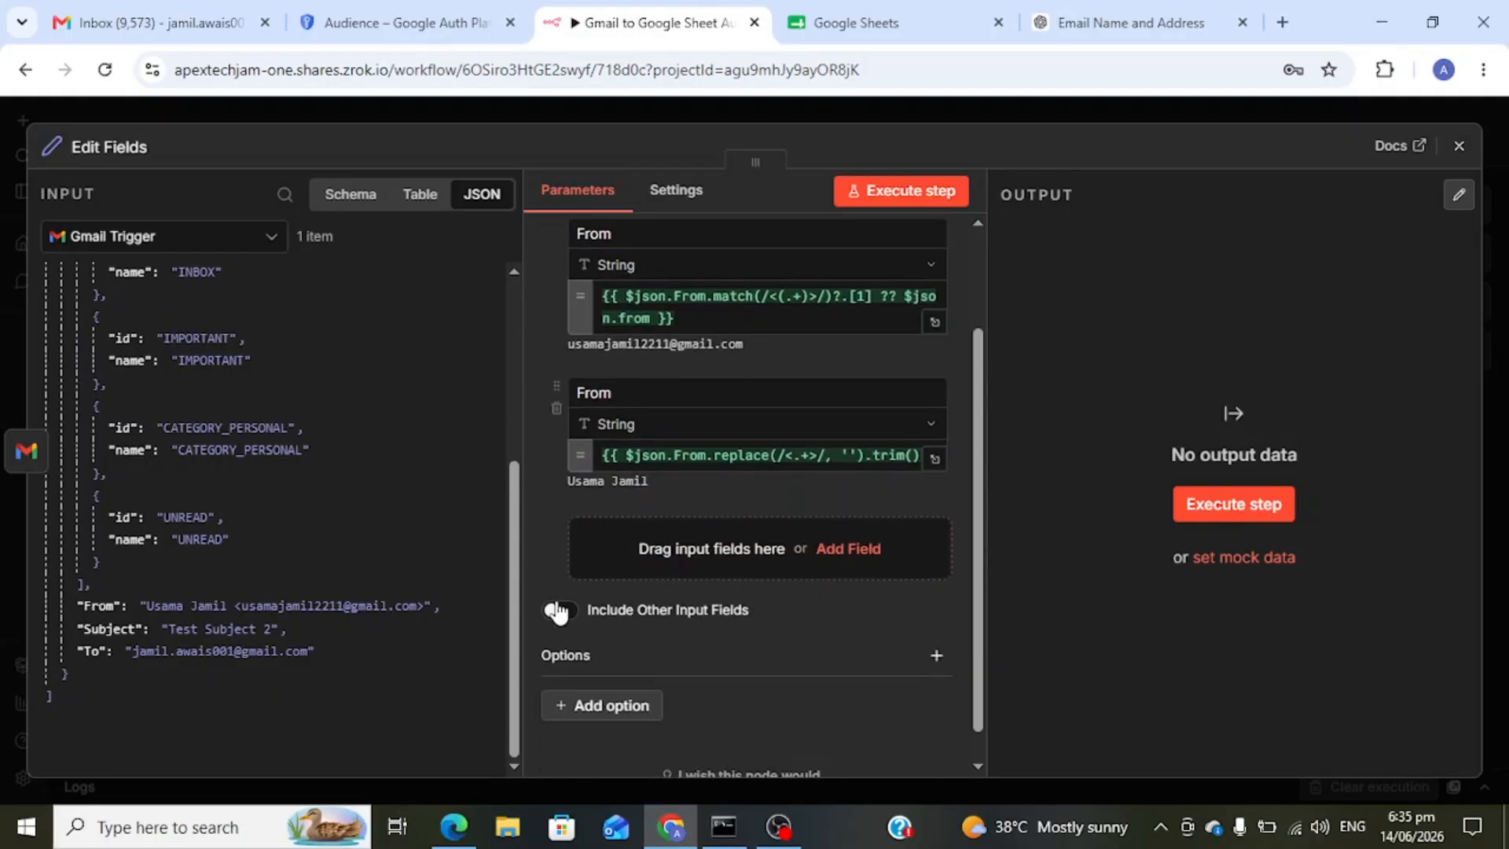
left_click(846, 552)
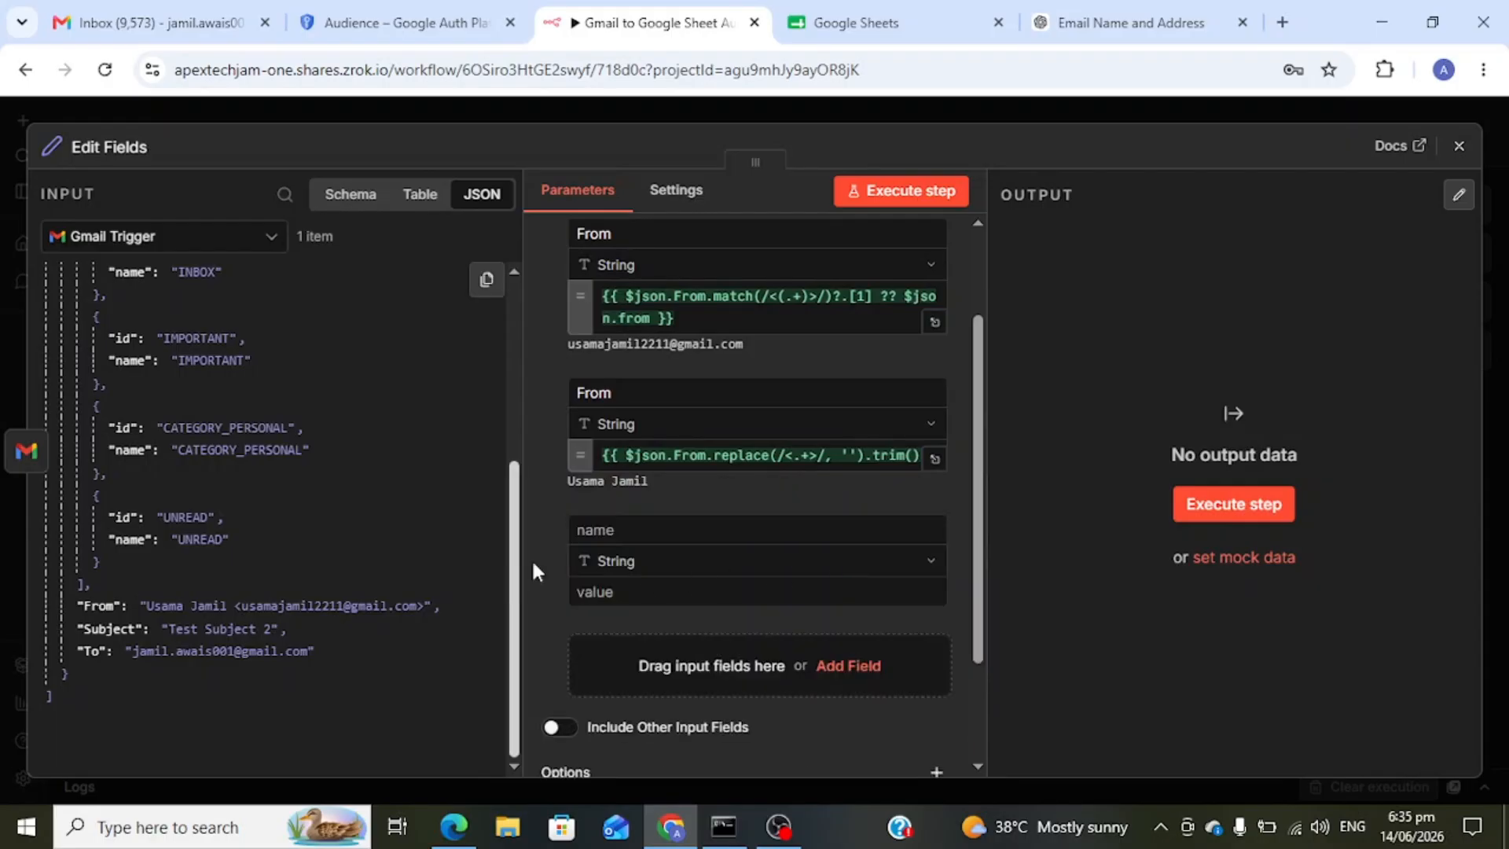
left_click(668, 531)
type("Da")
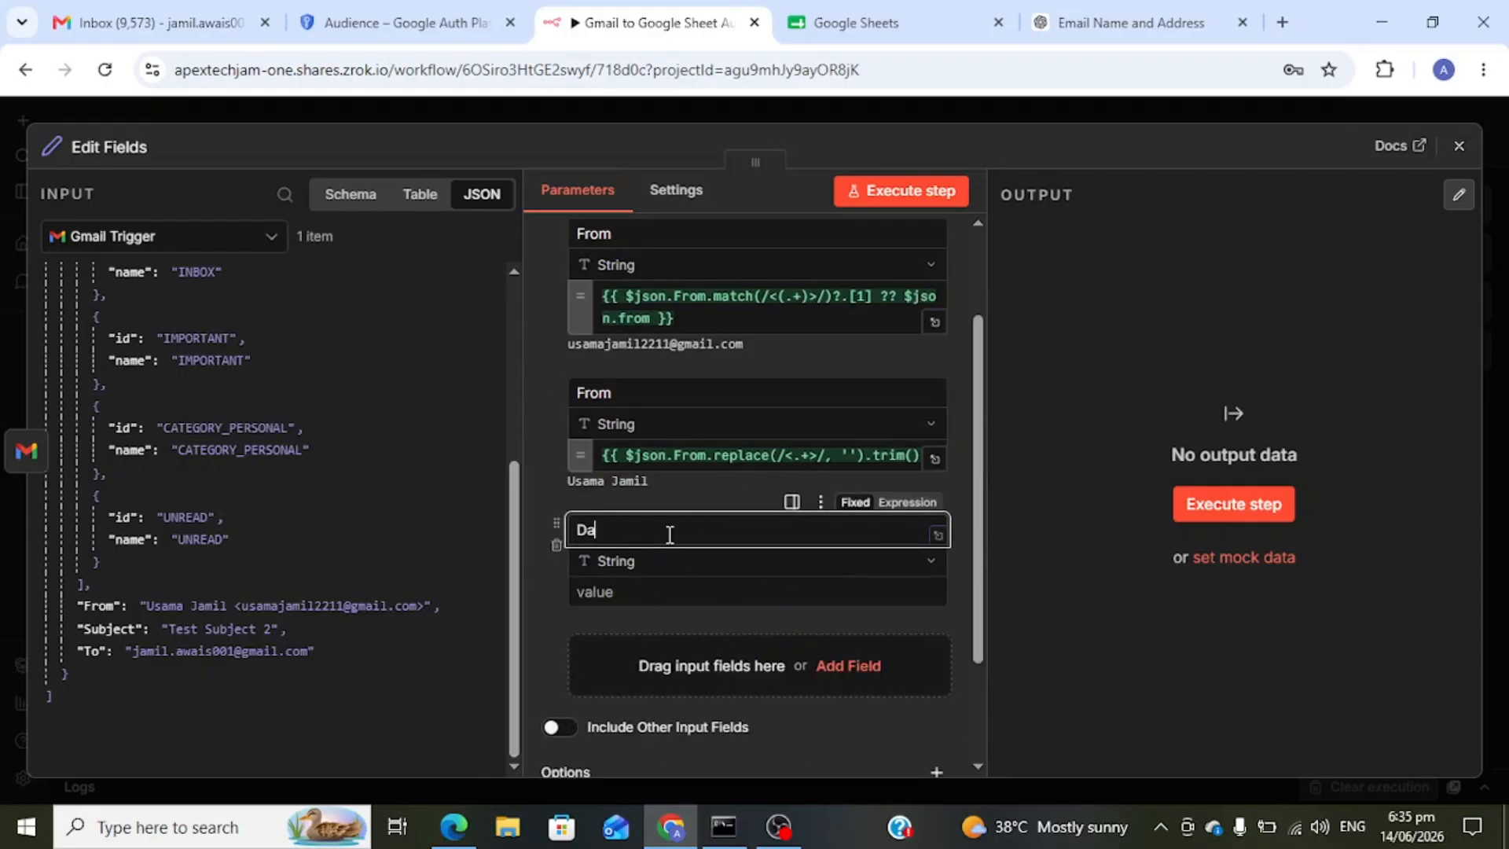
type("te")
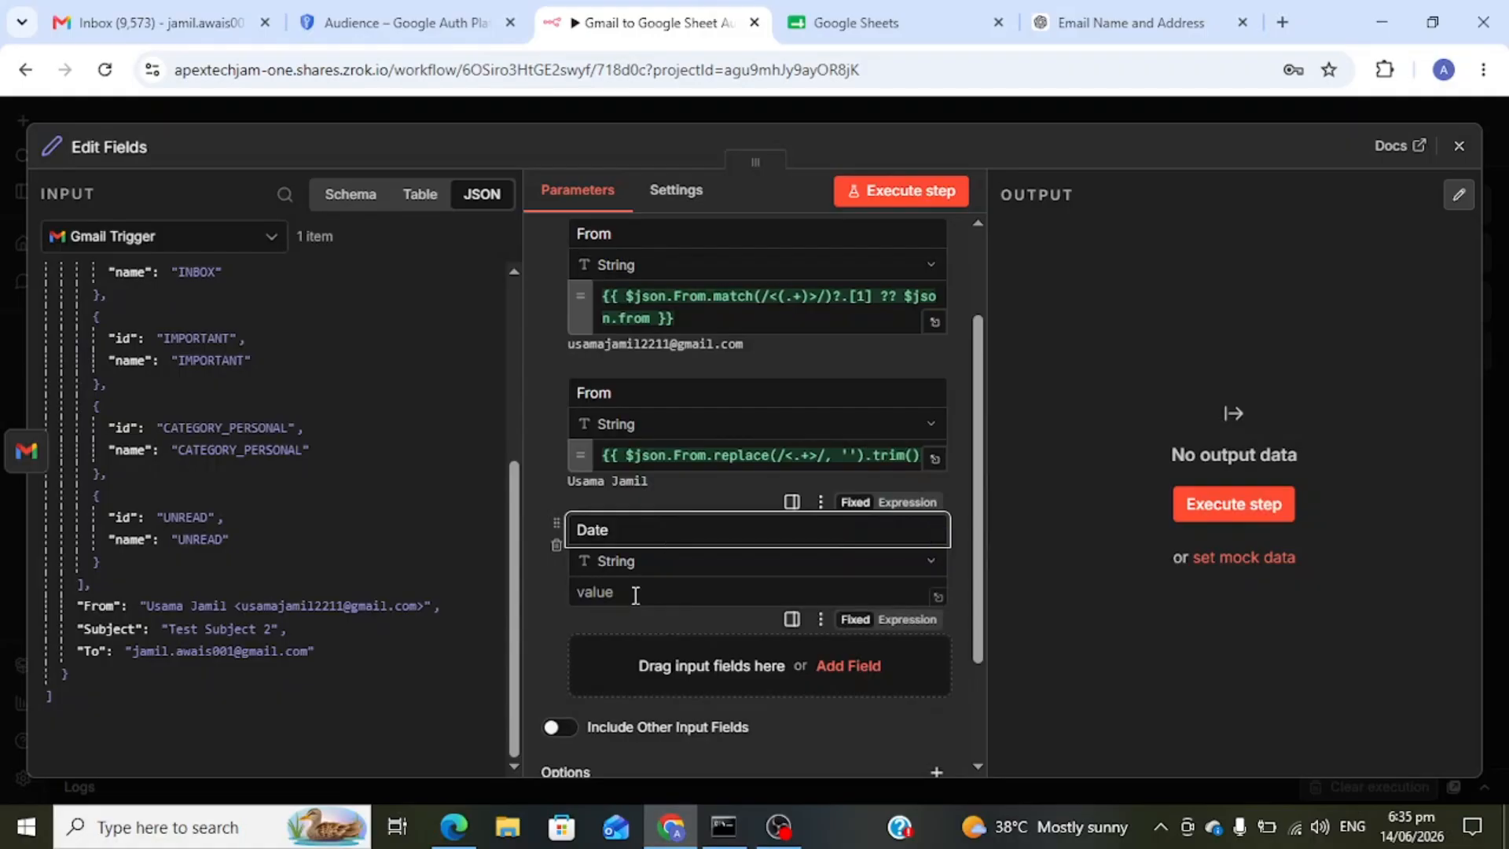
left_click(635, 593)
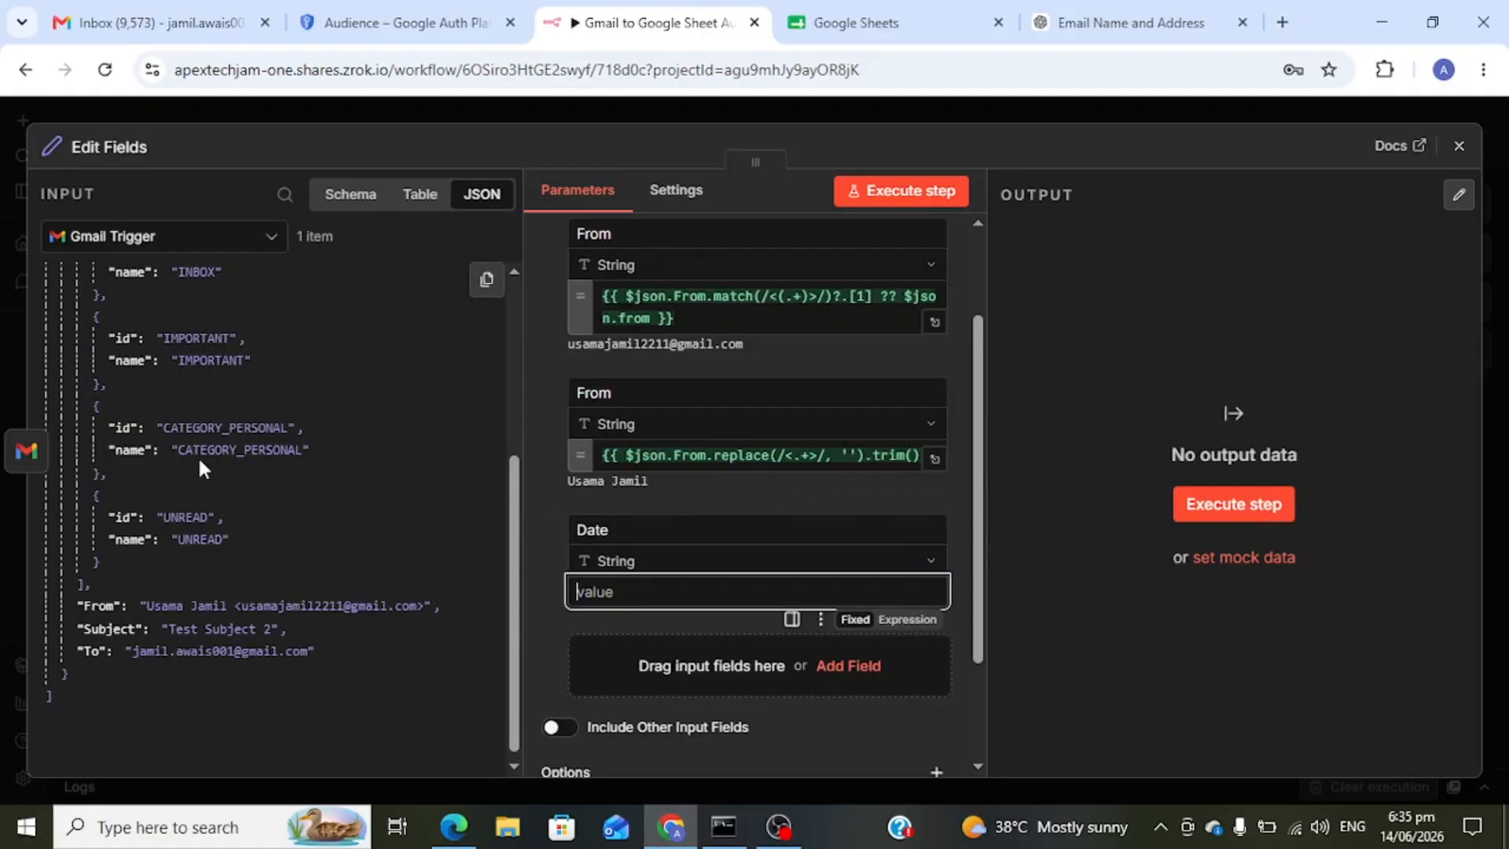
scroll(201, 466, "up", 5)
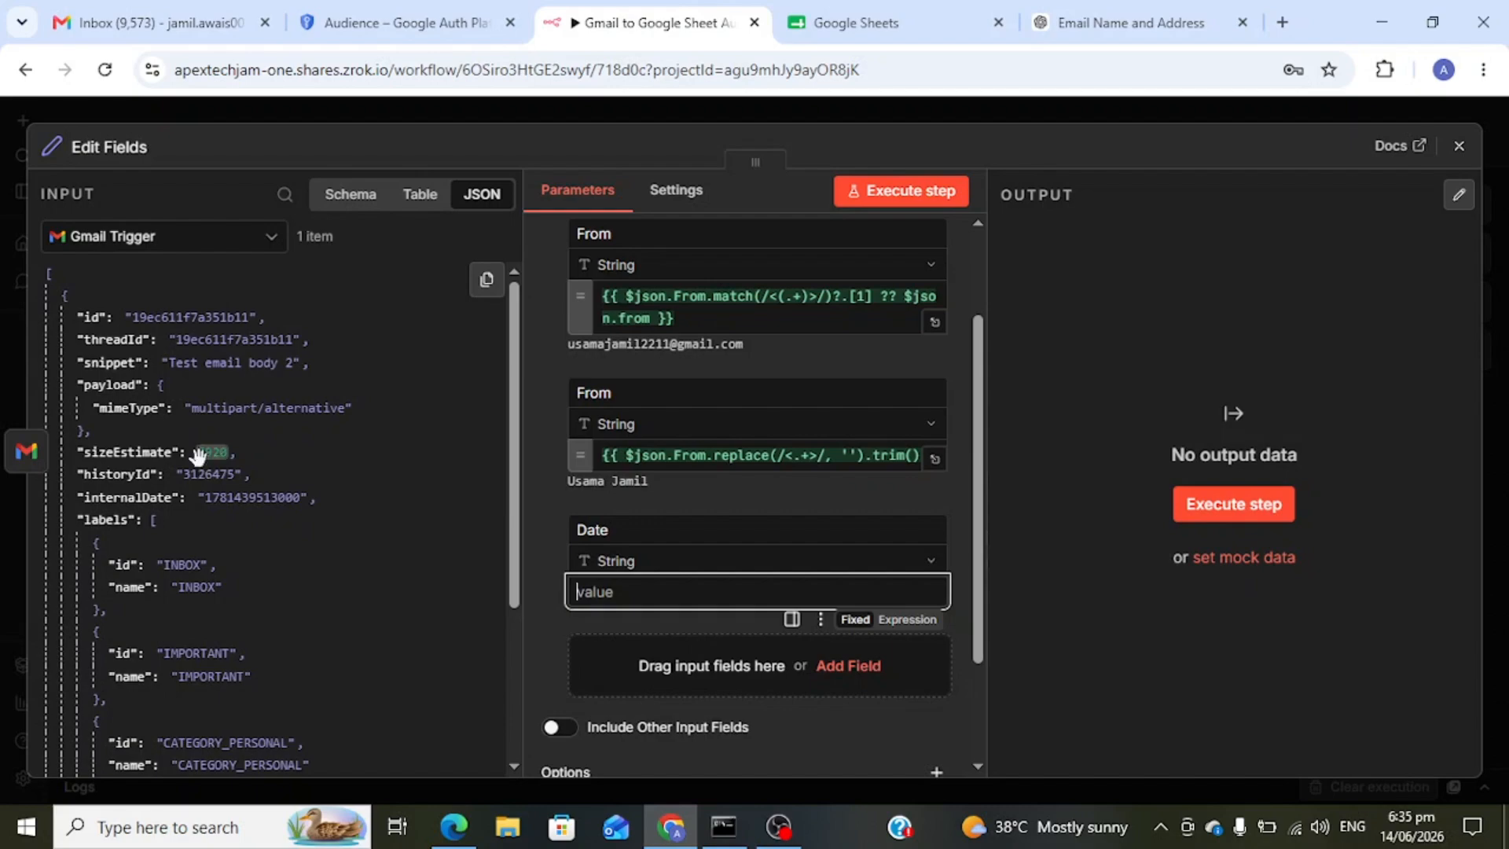
scroll(149, 472, "down", 2)
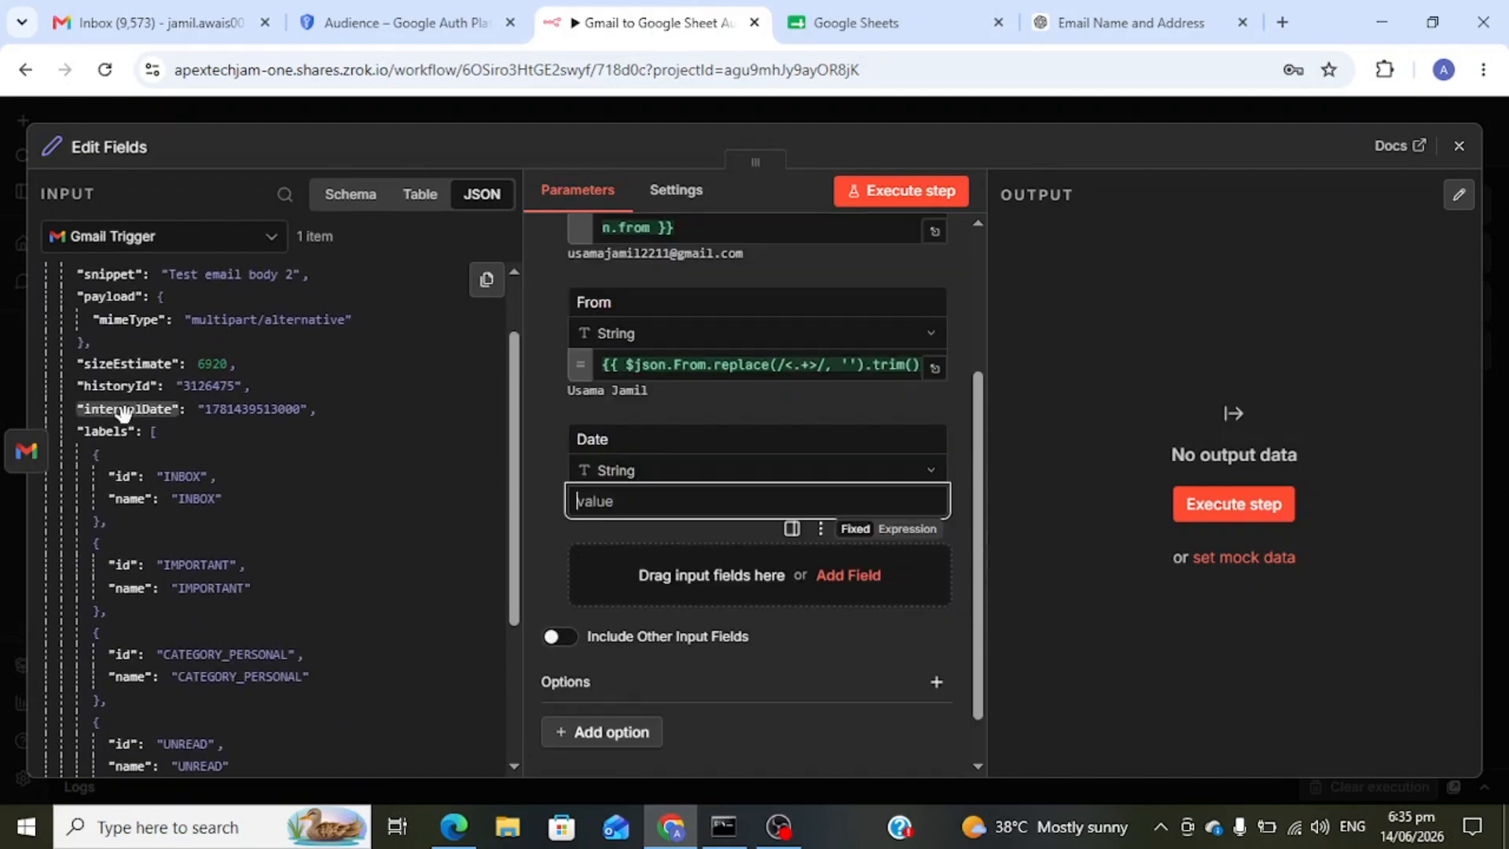
left_click_drag(111, 408, 675, 512)
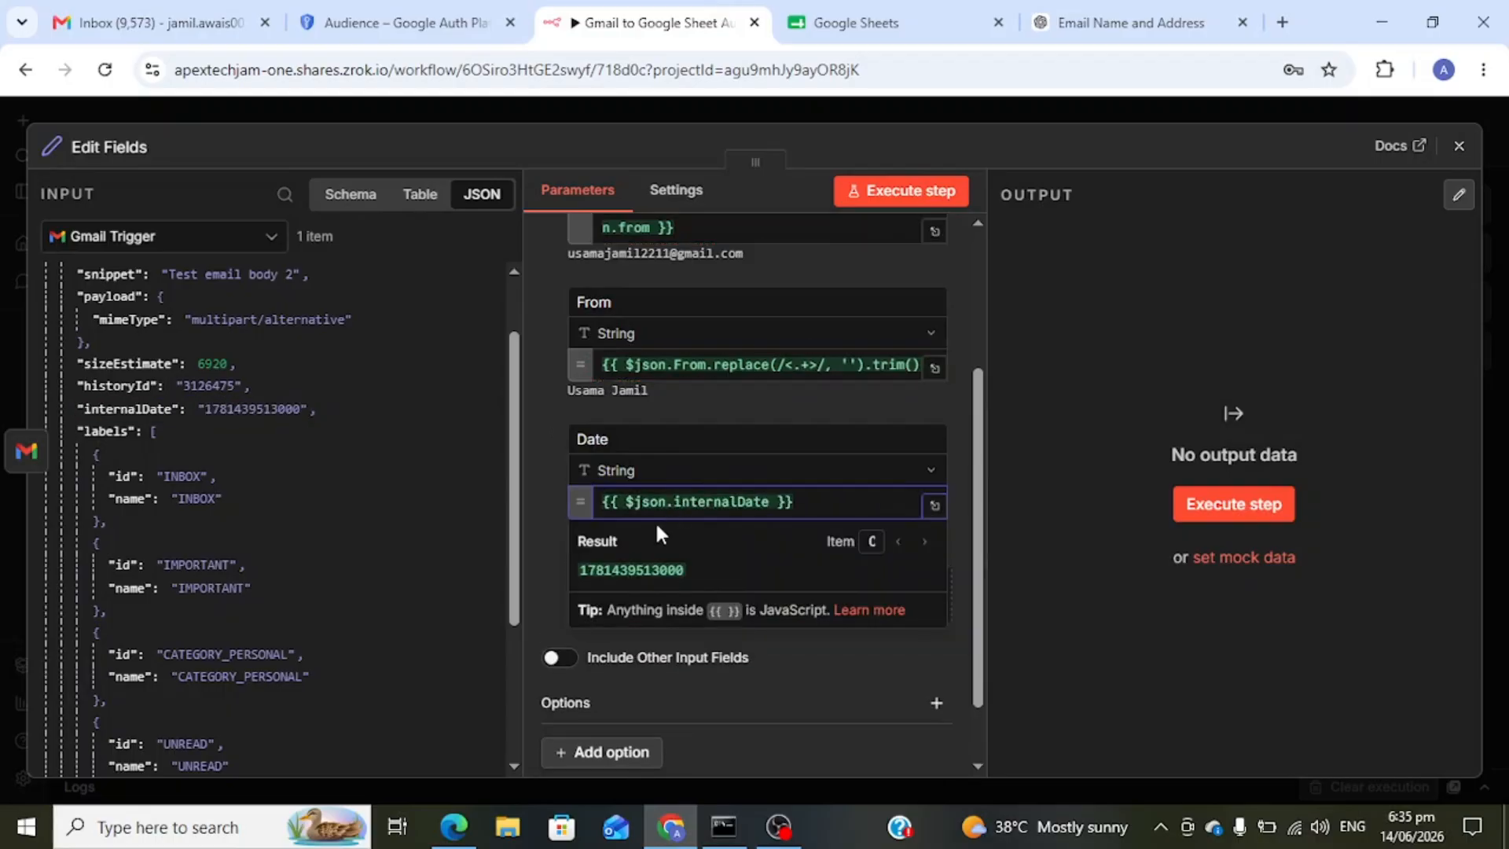
left_click(1059, 610)
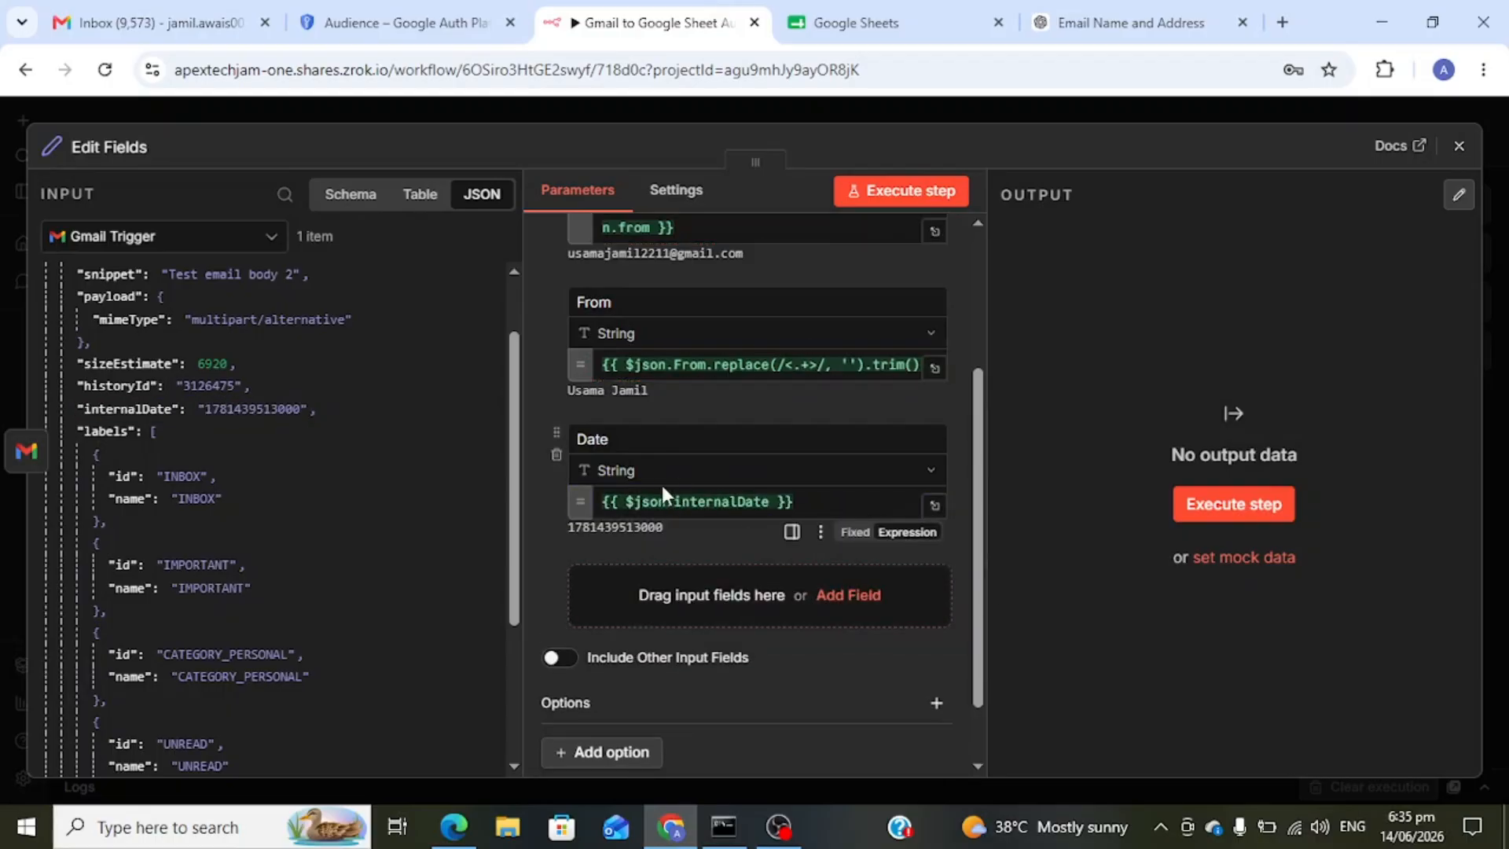
- Ask ChatGPT 'convert gmail date to human readable using java' and copy the toLocaleString expression
mouse_move(634, 496)
left_click(1094, 19)
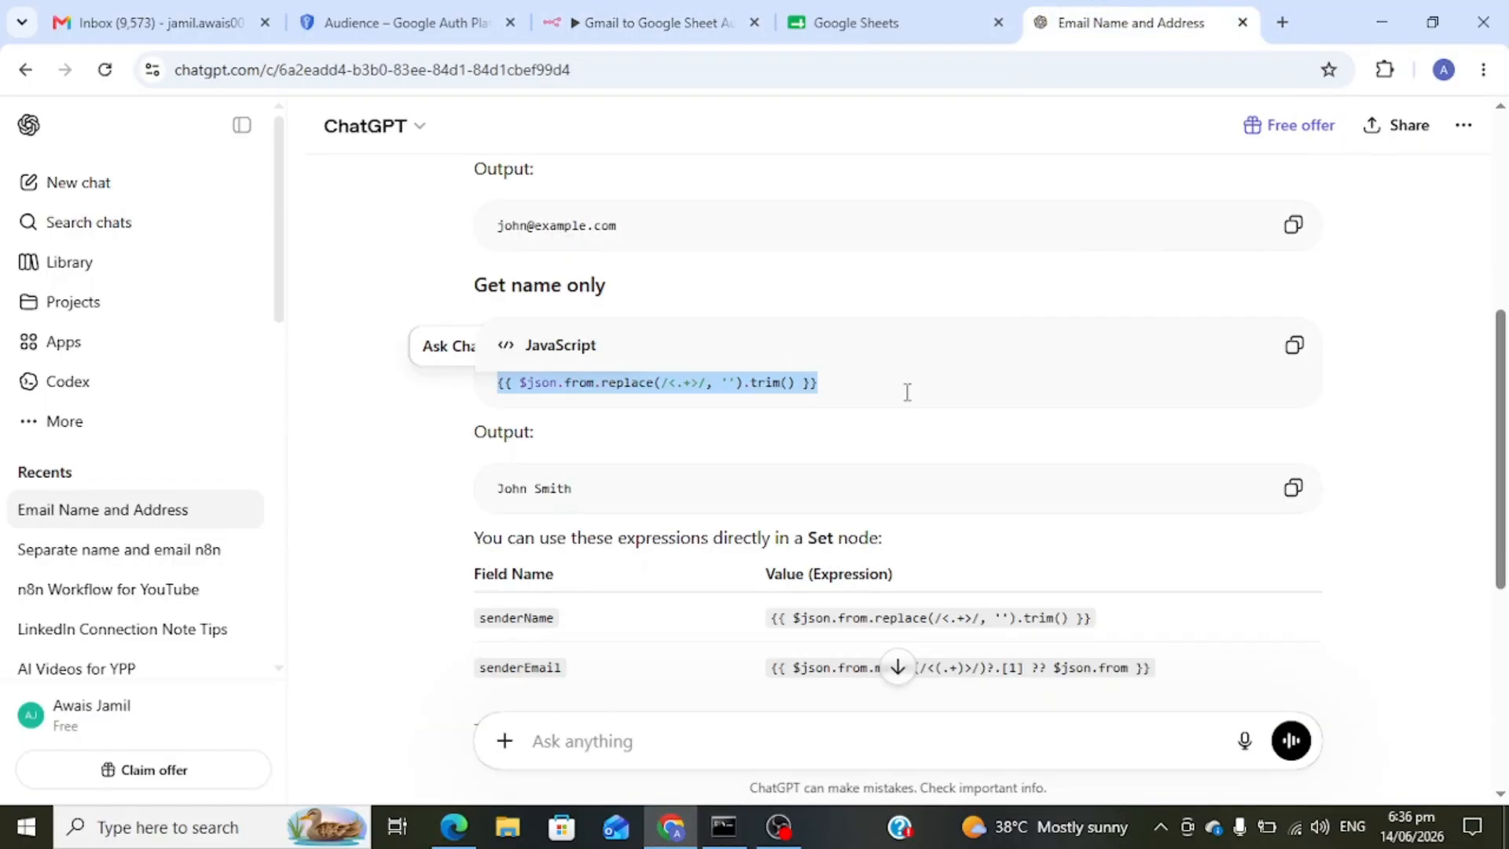
left_click(611, 739)
type("convert")
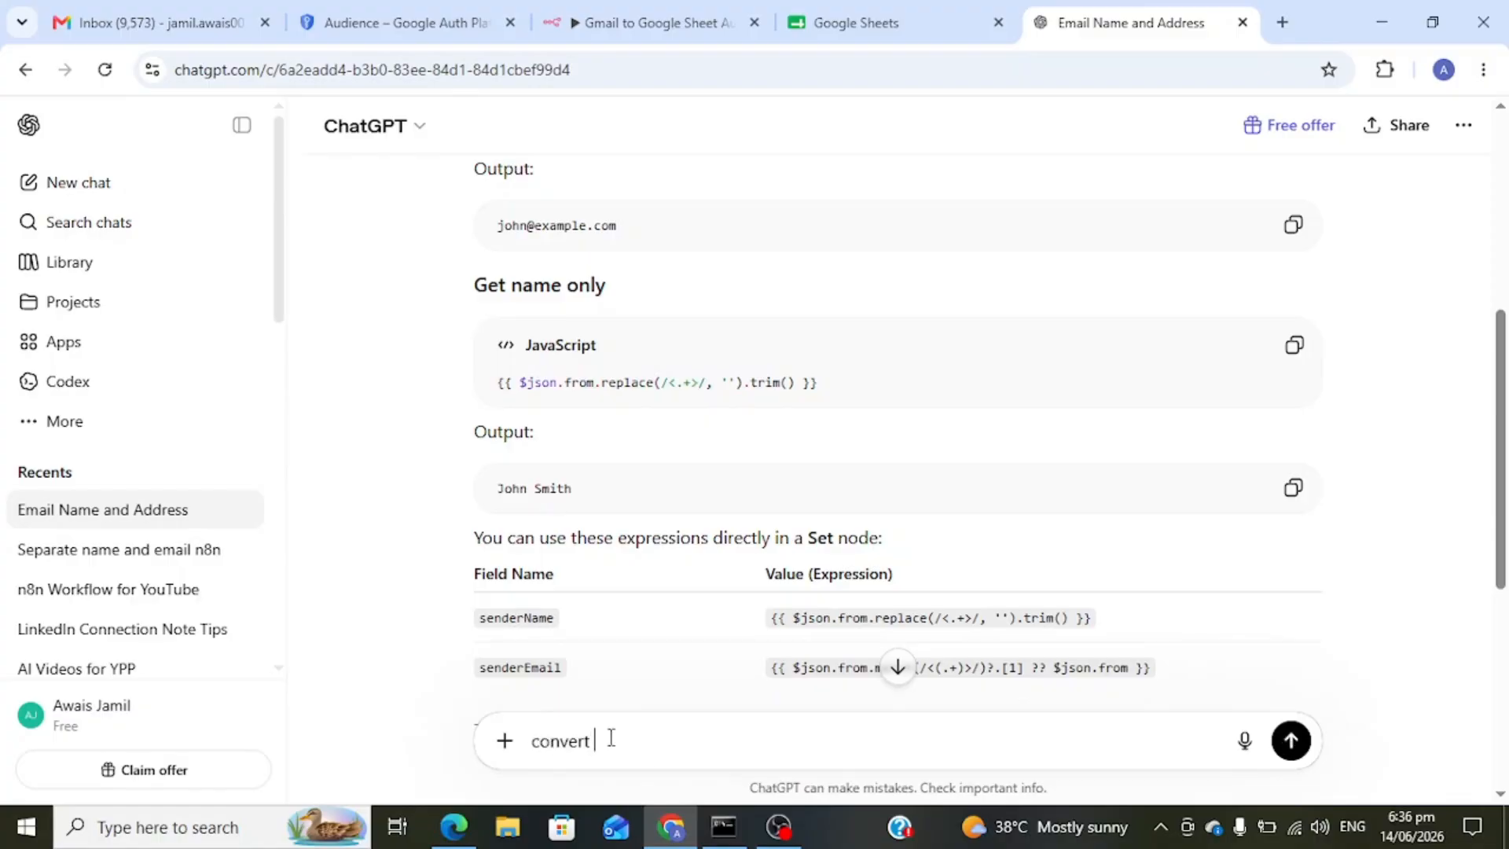
type(" gmail date to human readable")
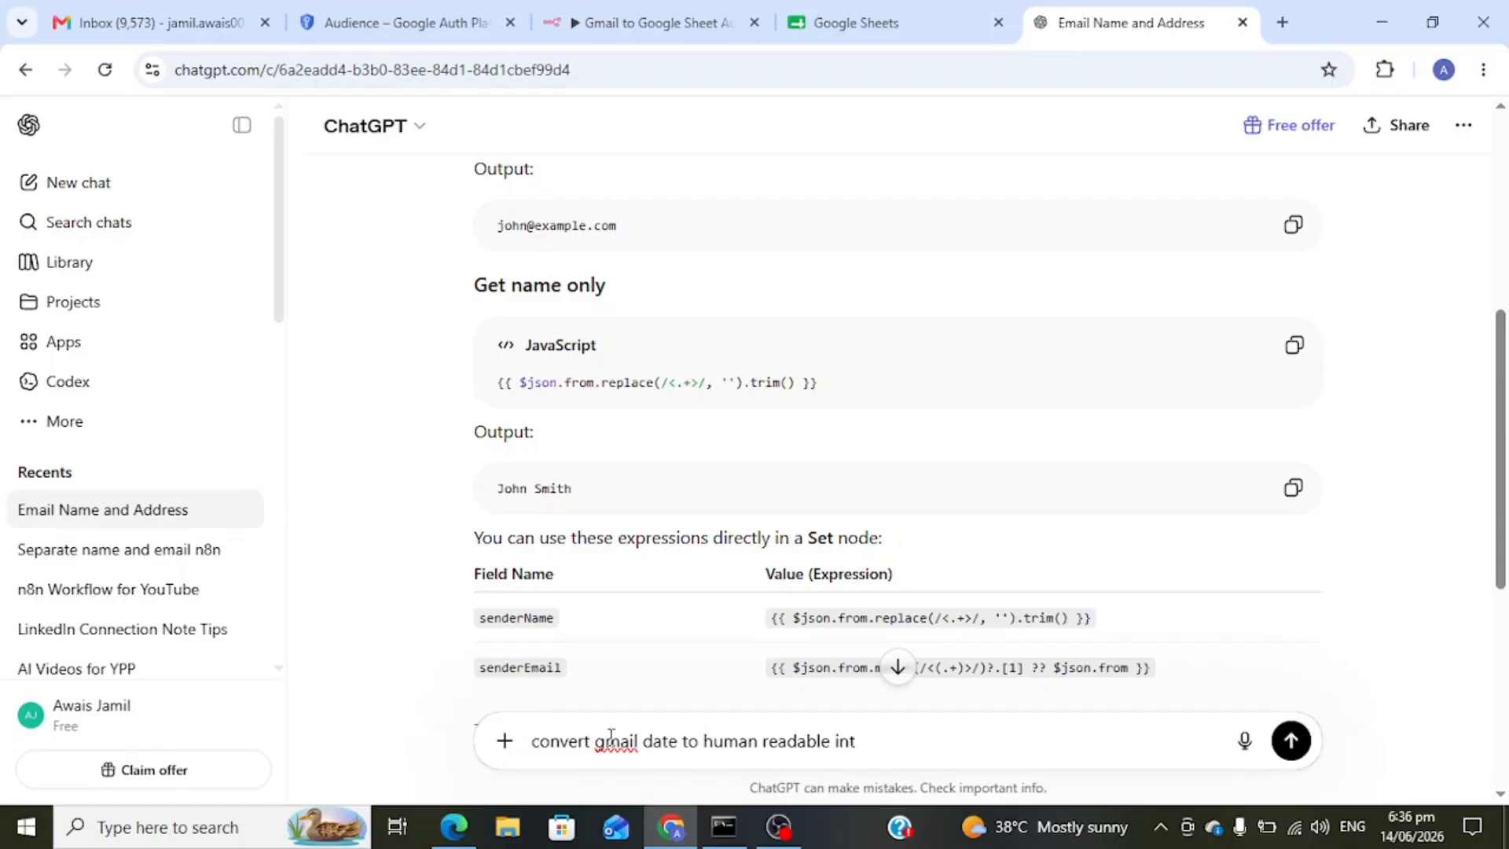
type("using javascrip")
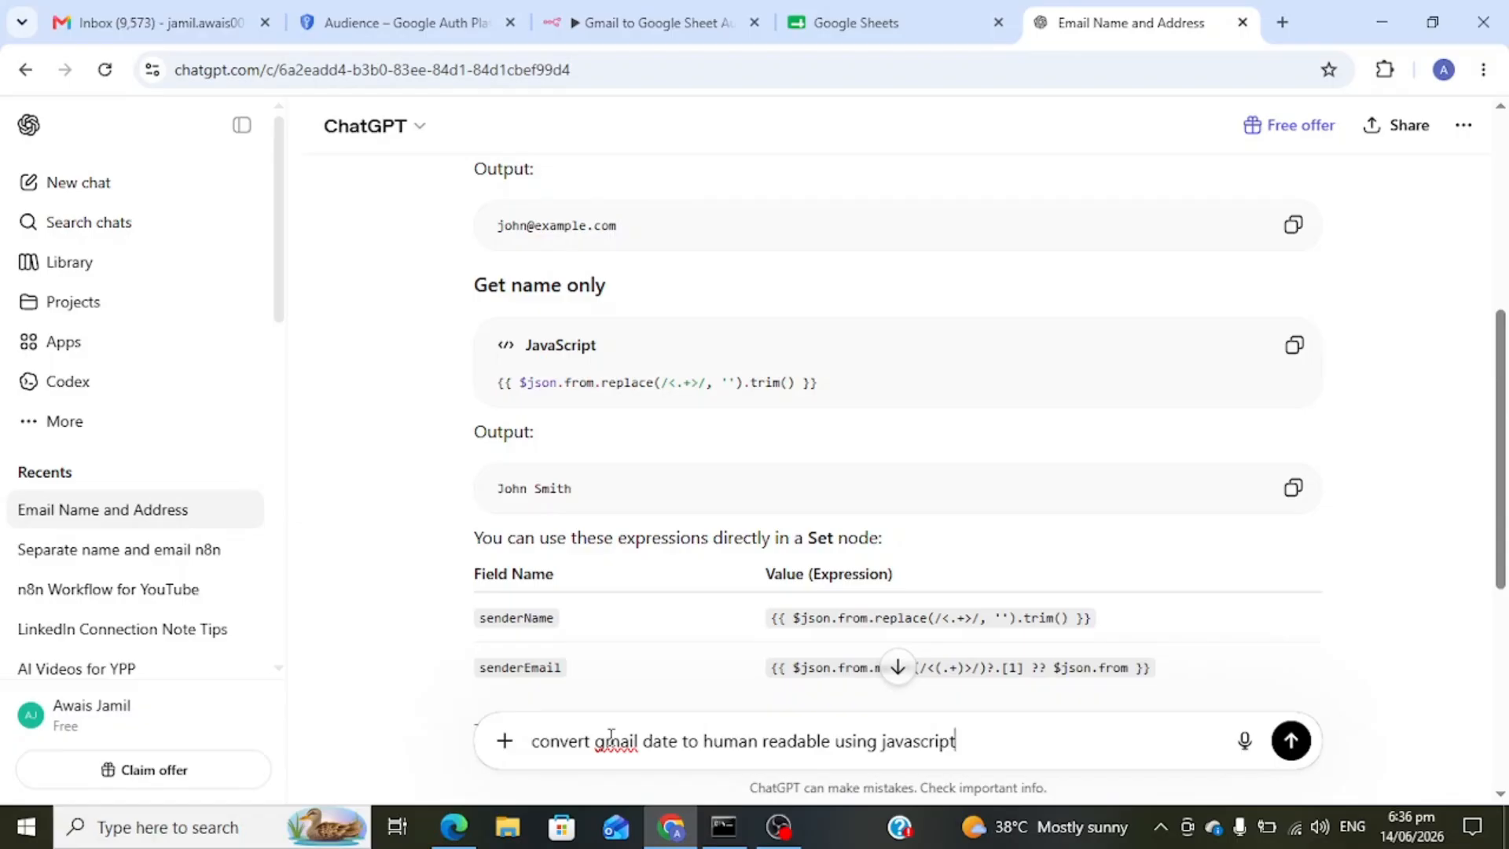
key("Return")
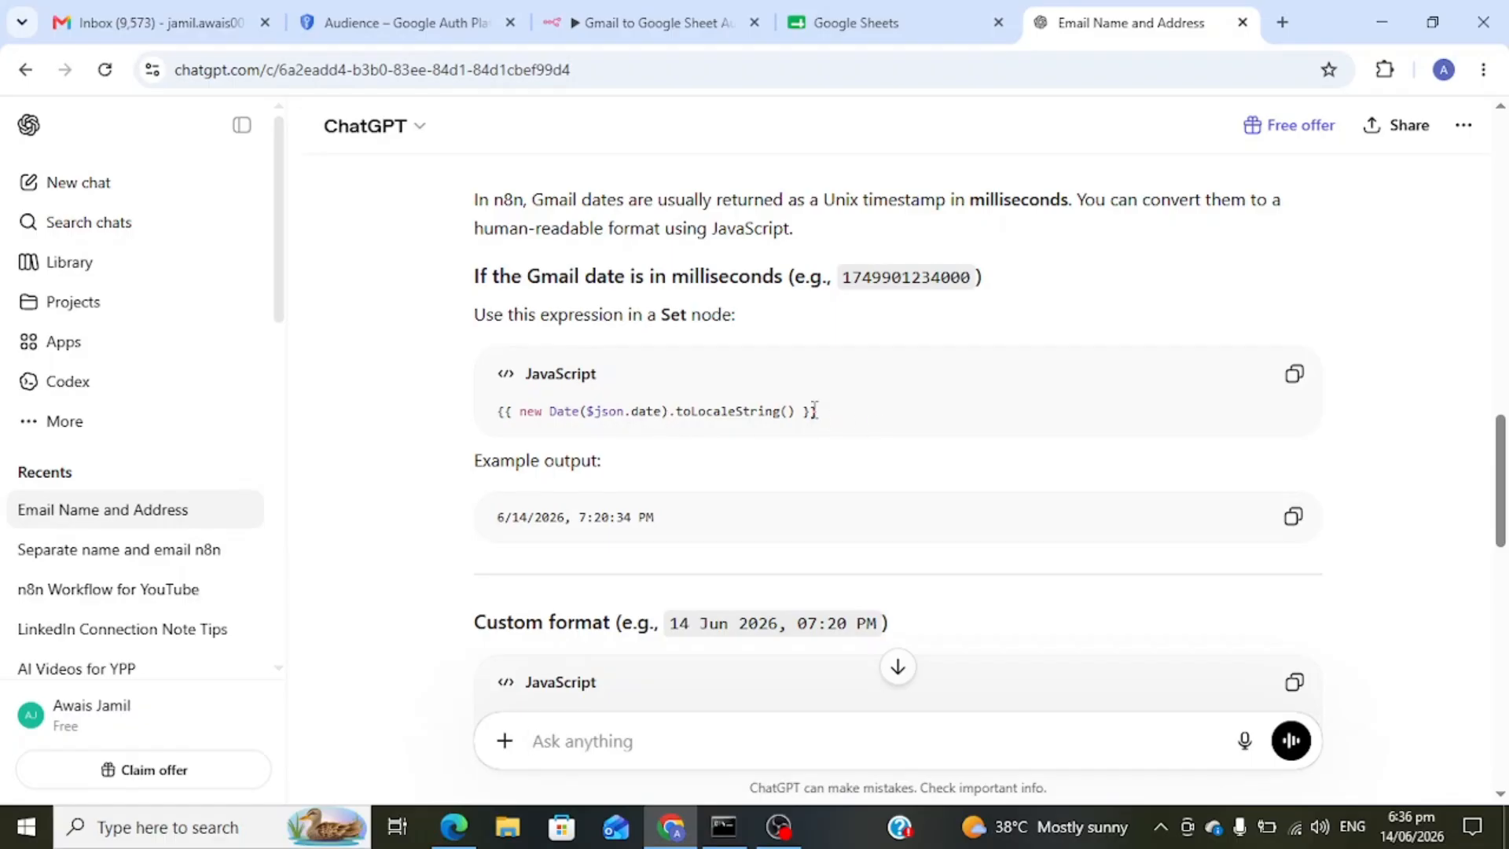
left_click_drag(824, 411, 500, 424)
key("ctrl+c")
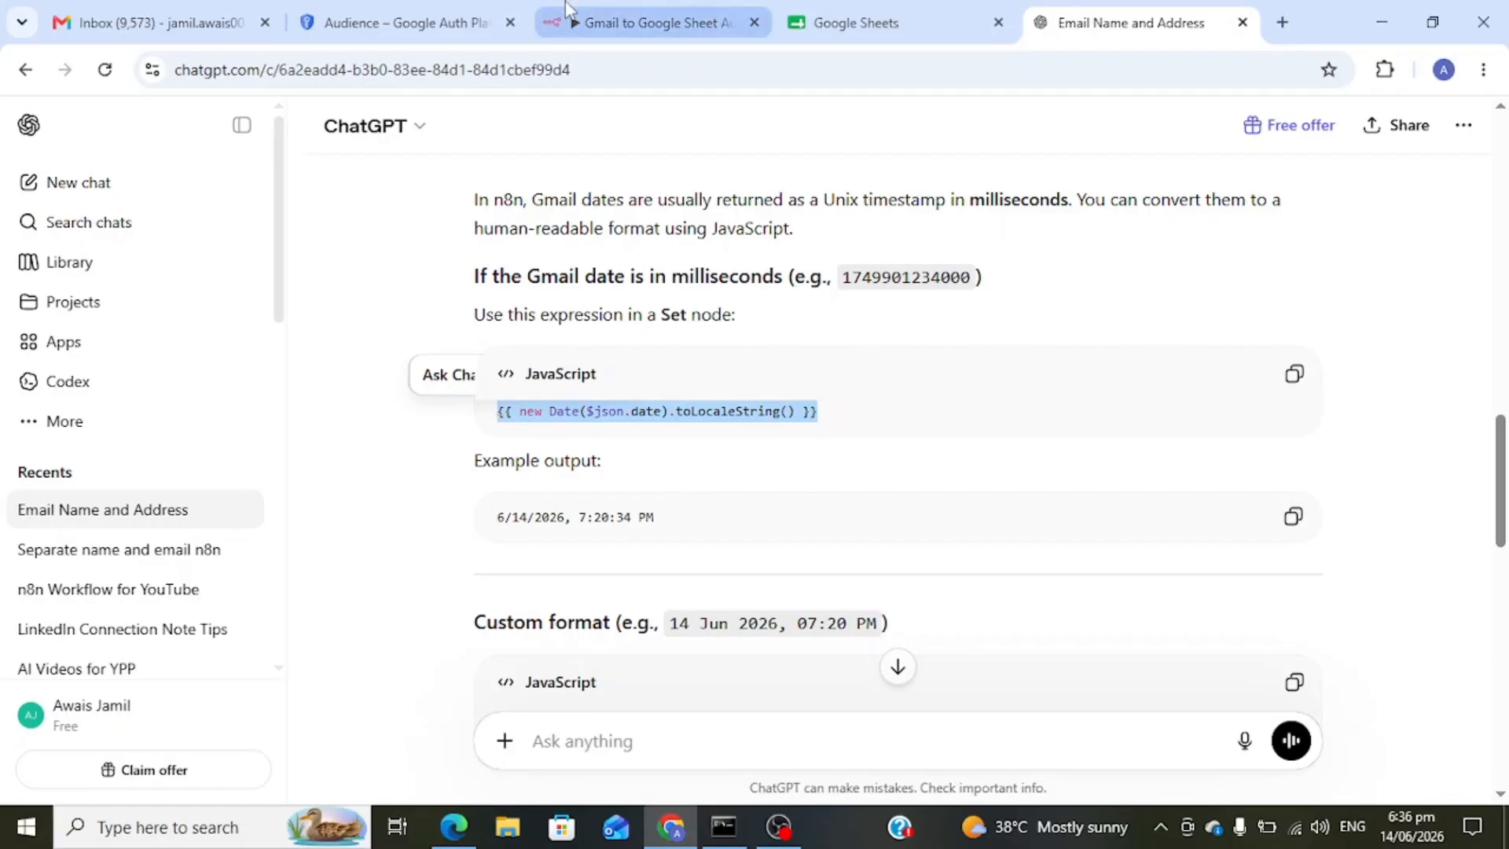
left_click(597, 22)
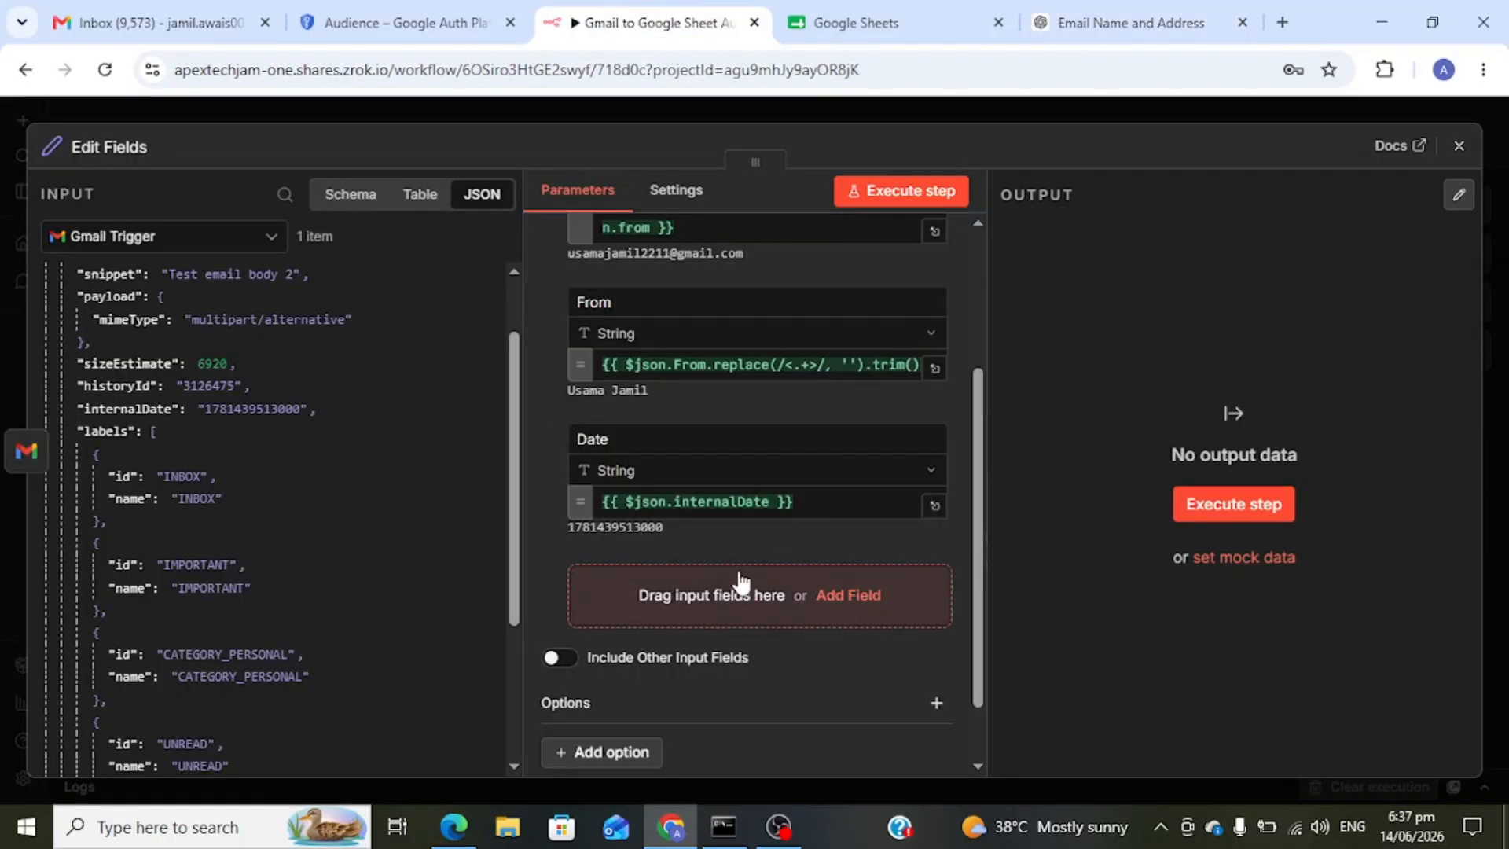
- Paste the copied date expression into the Date value and point it at internalDate
left_click(817, 507)
key("ctrl+a")
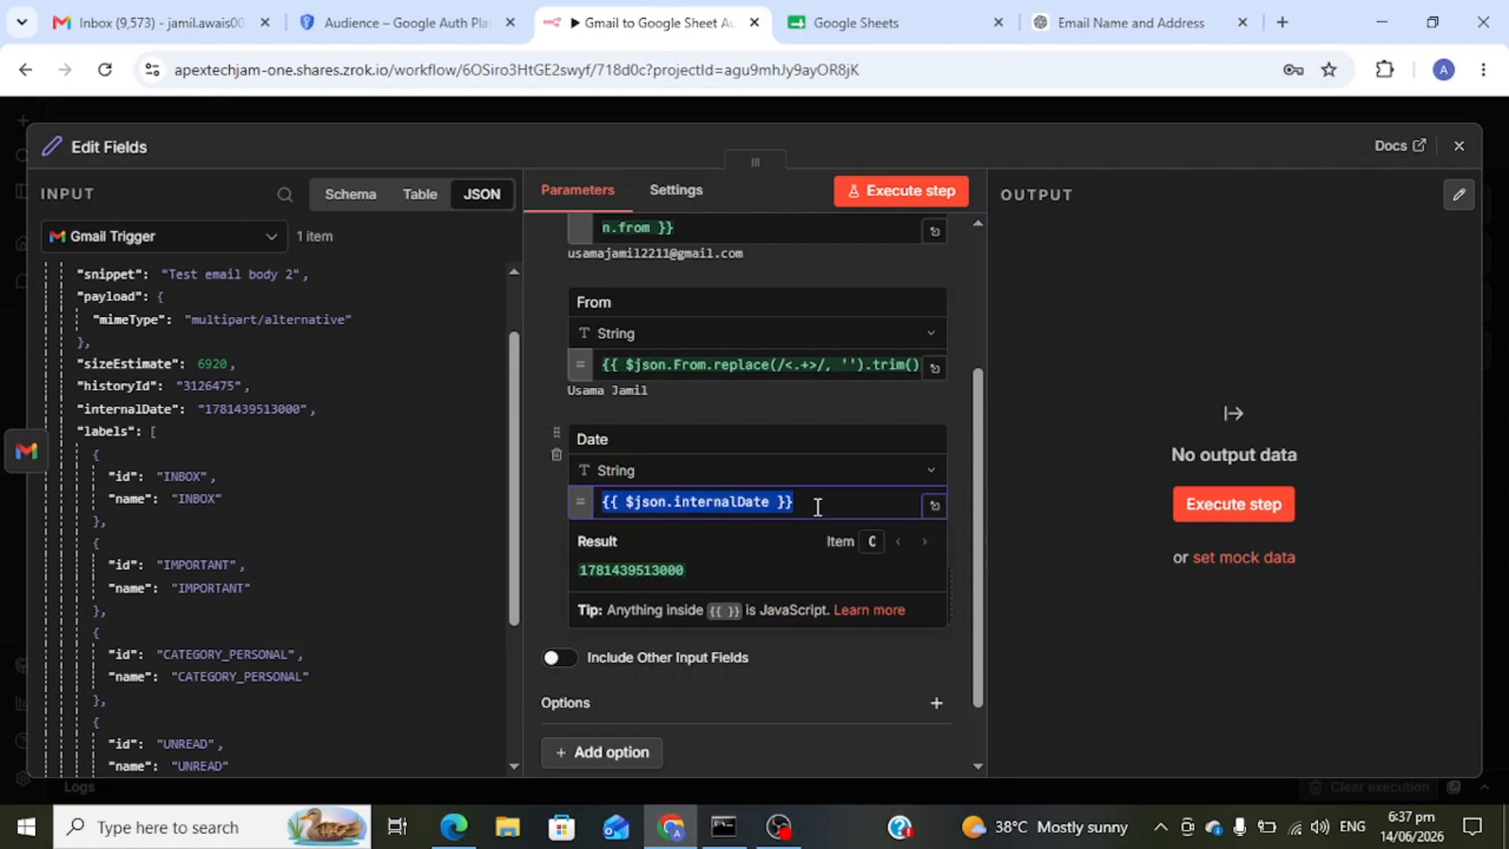
key("ctrl+v")
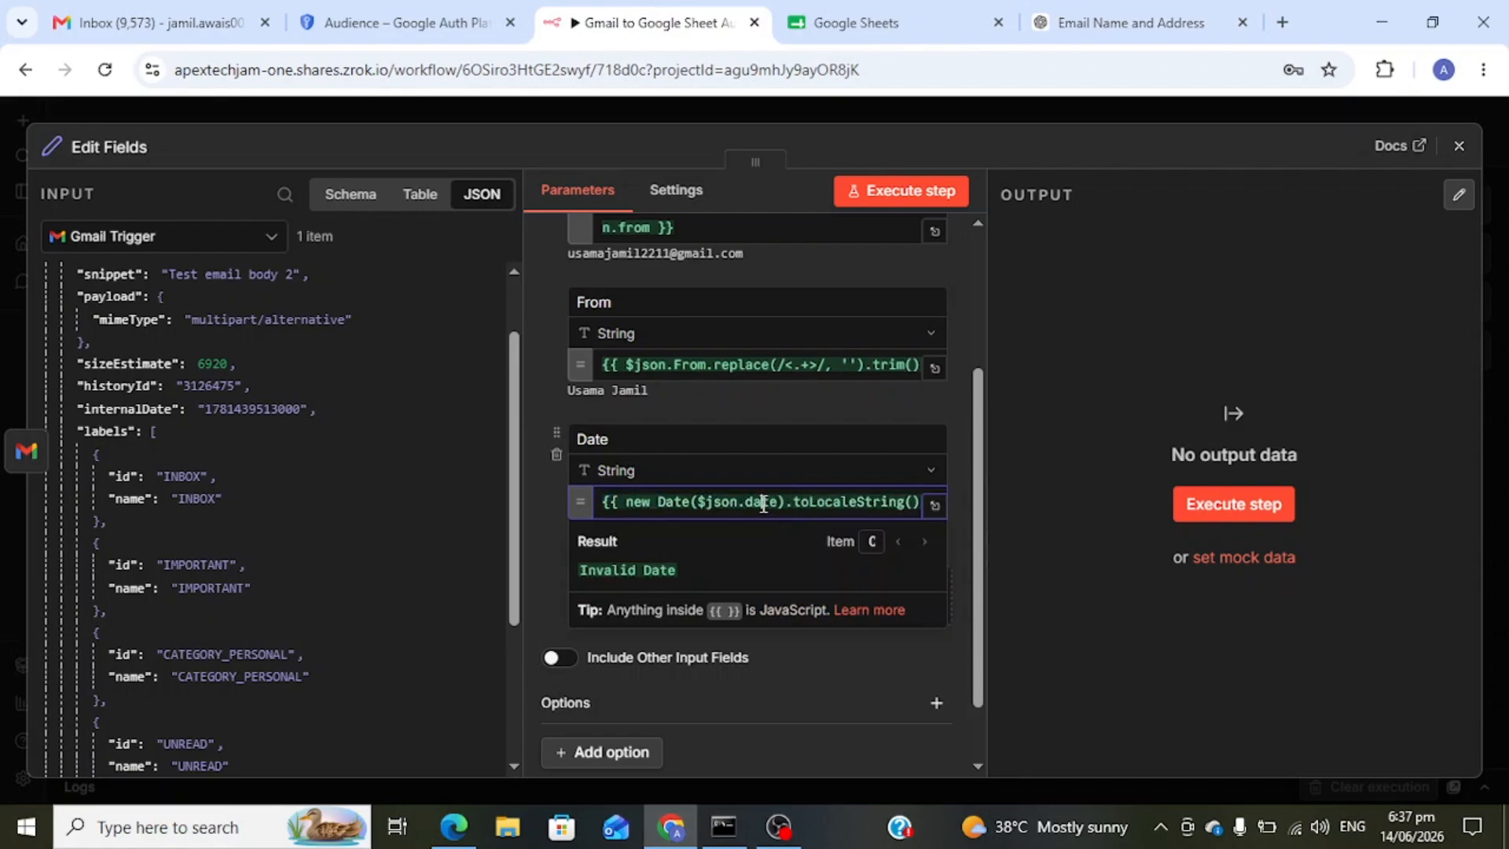
double_click(768, 503)
type("er")
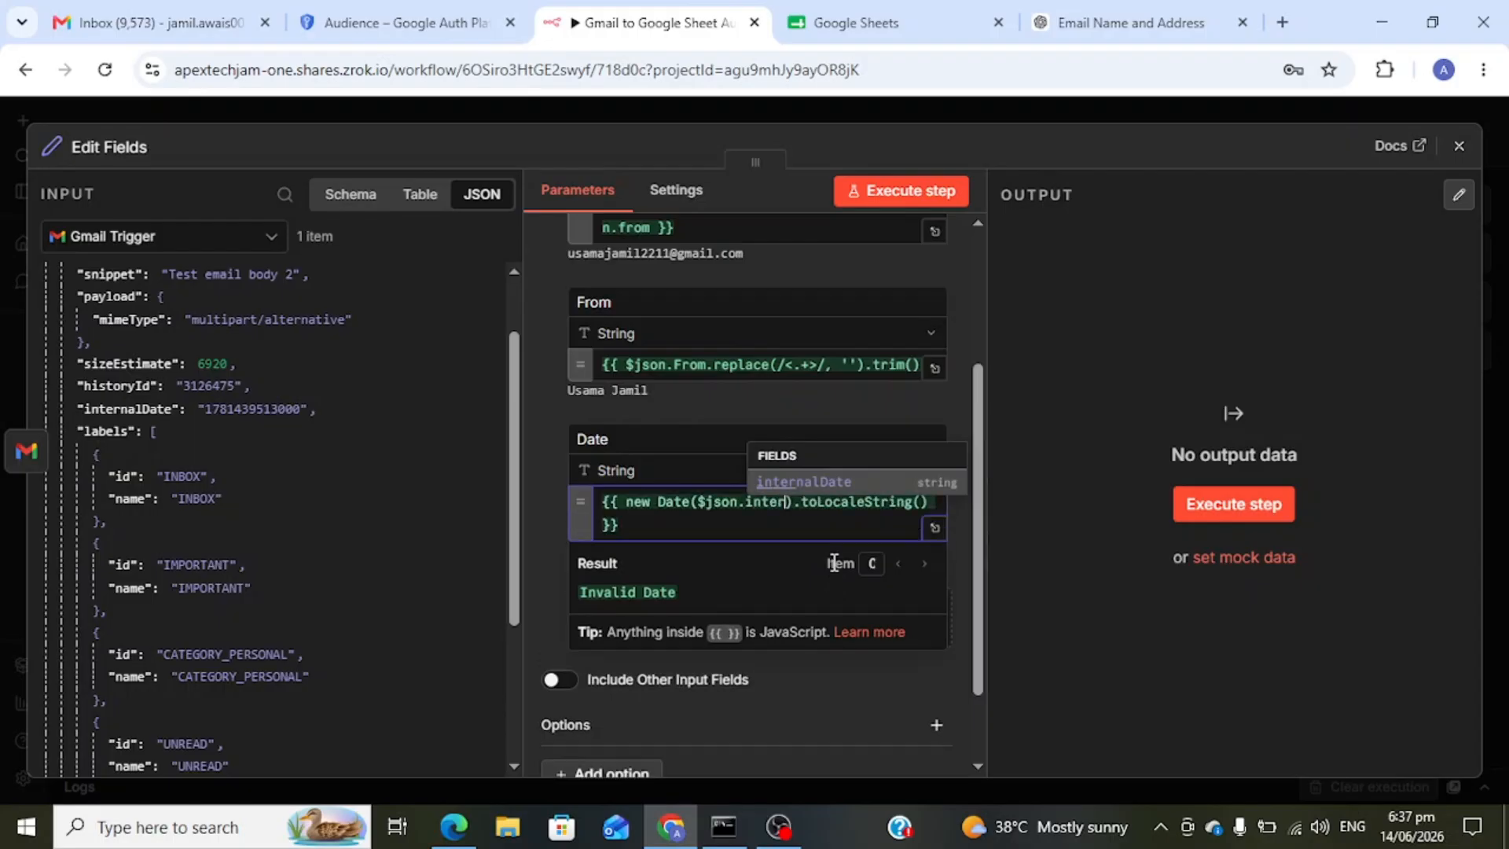
left_click(851, 483)
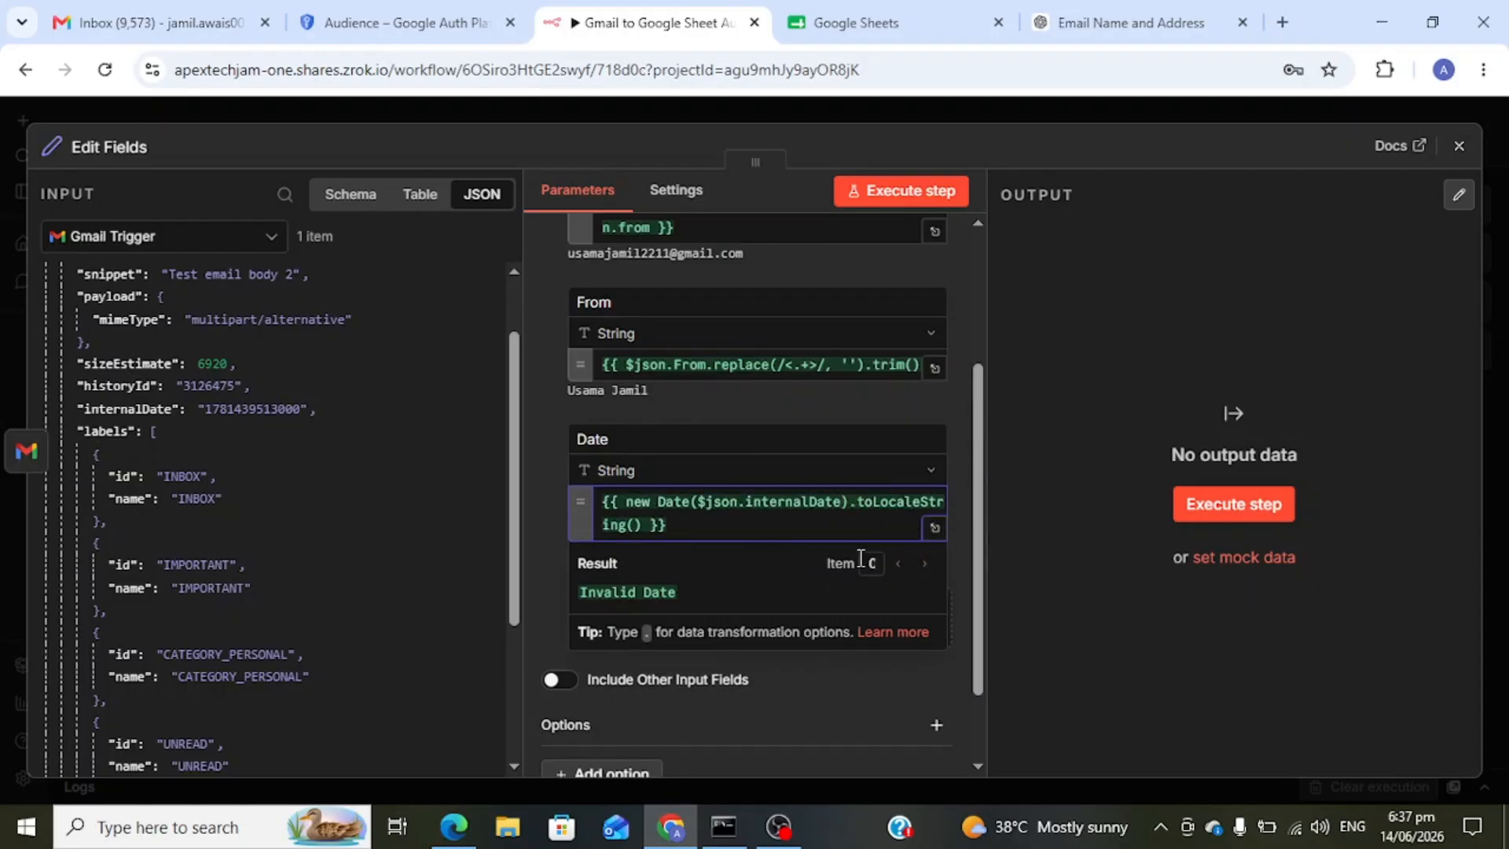
left_click(1024, 548)
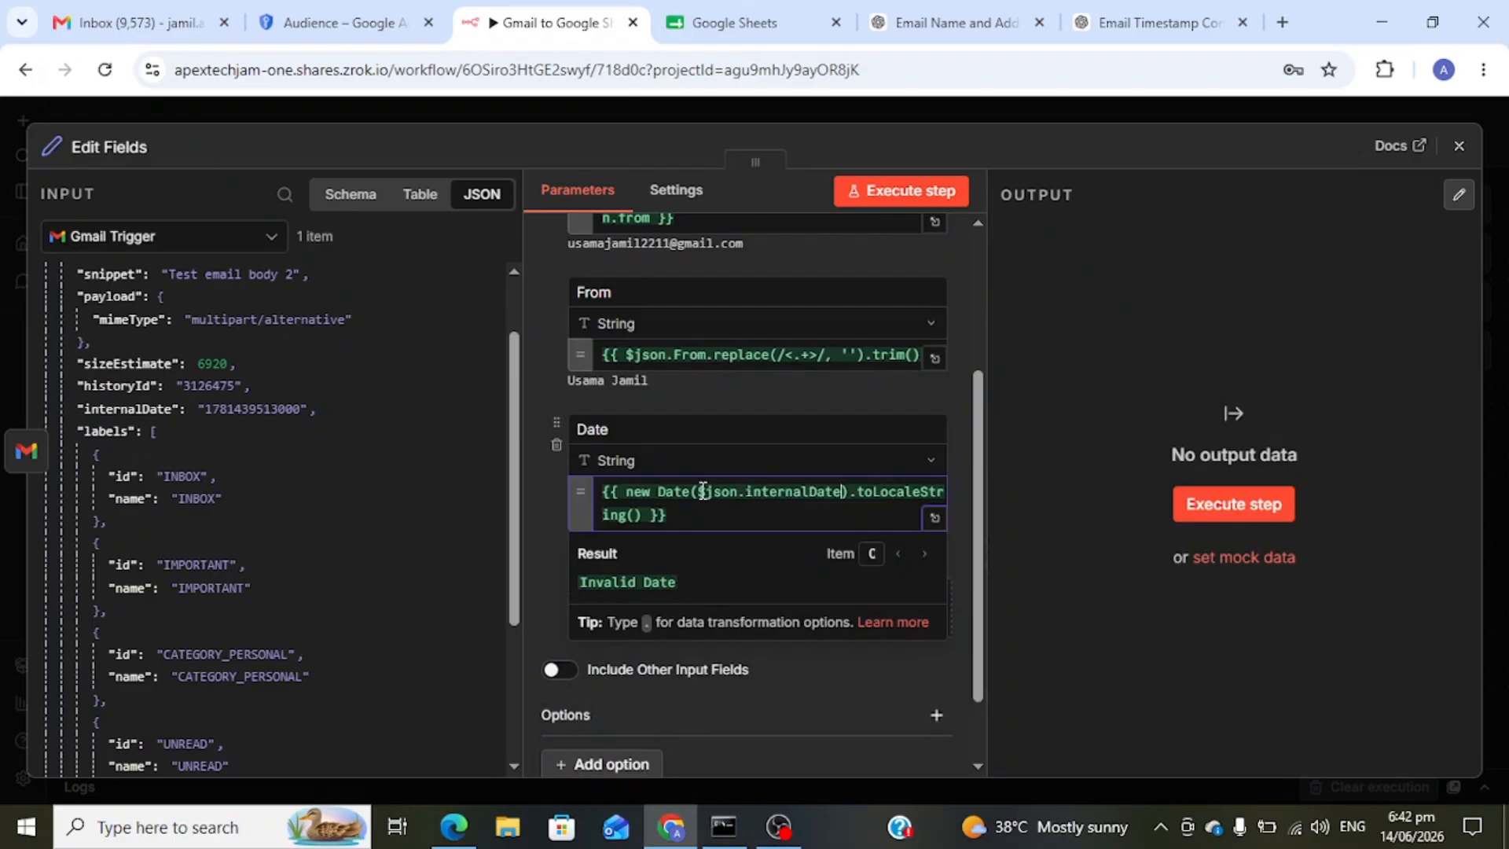
- Wrap internalDate in Number() so Date previews as 6/14/2026, 5:18:33 PM
left_click(701, 490)
type("Number(")
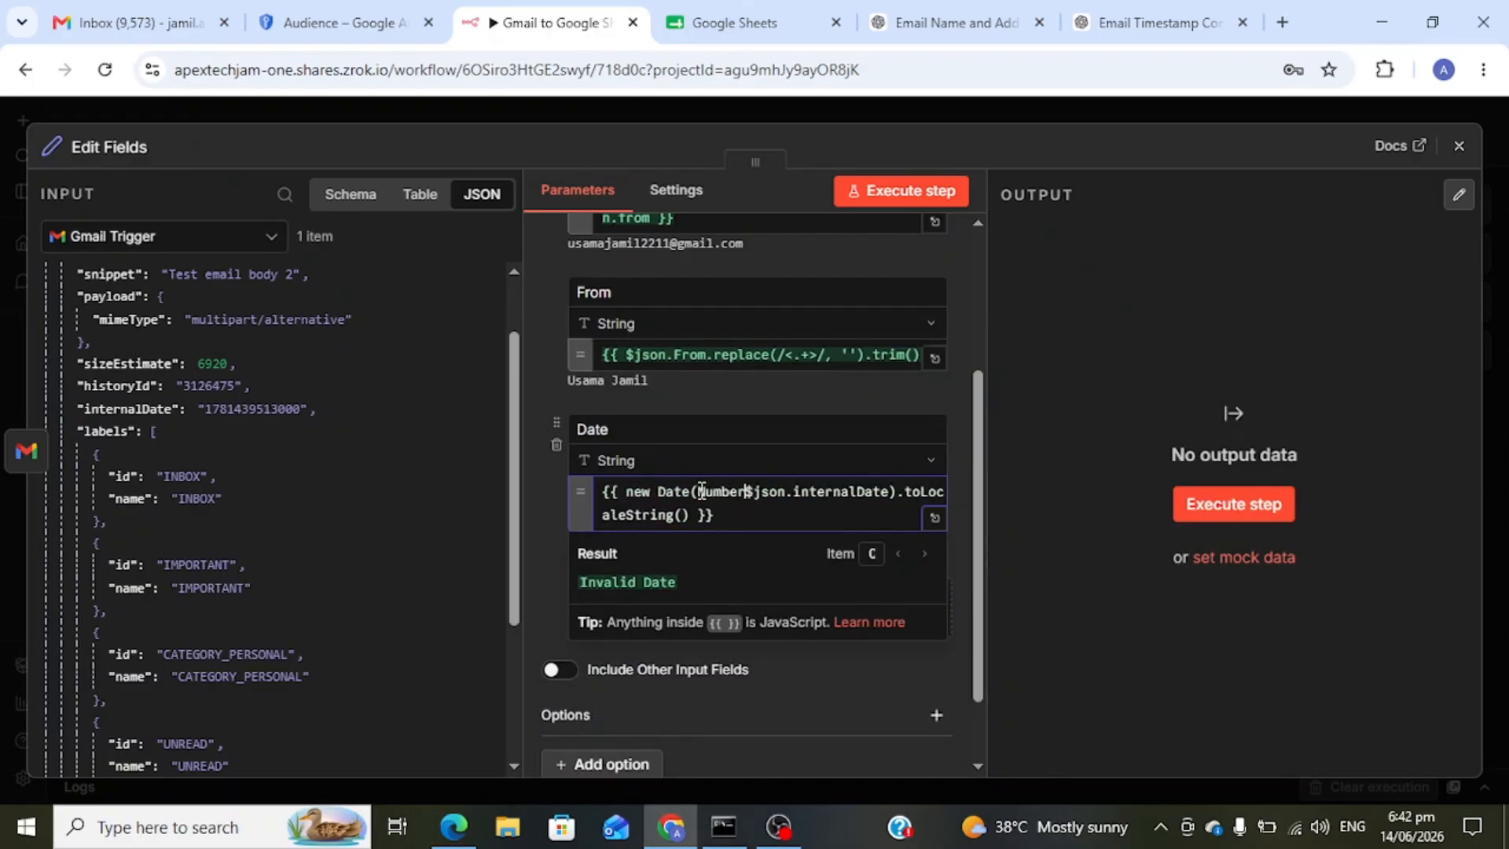
left_click(898, 492)
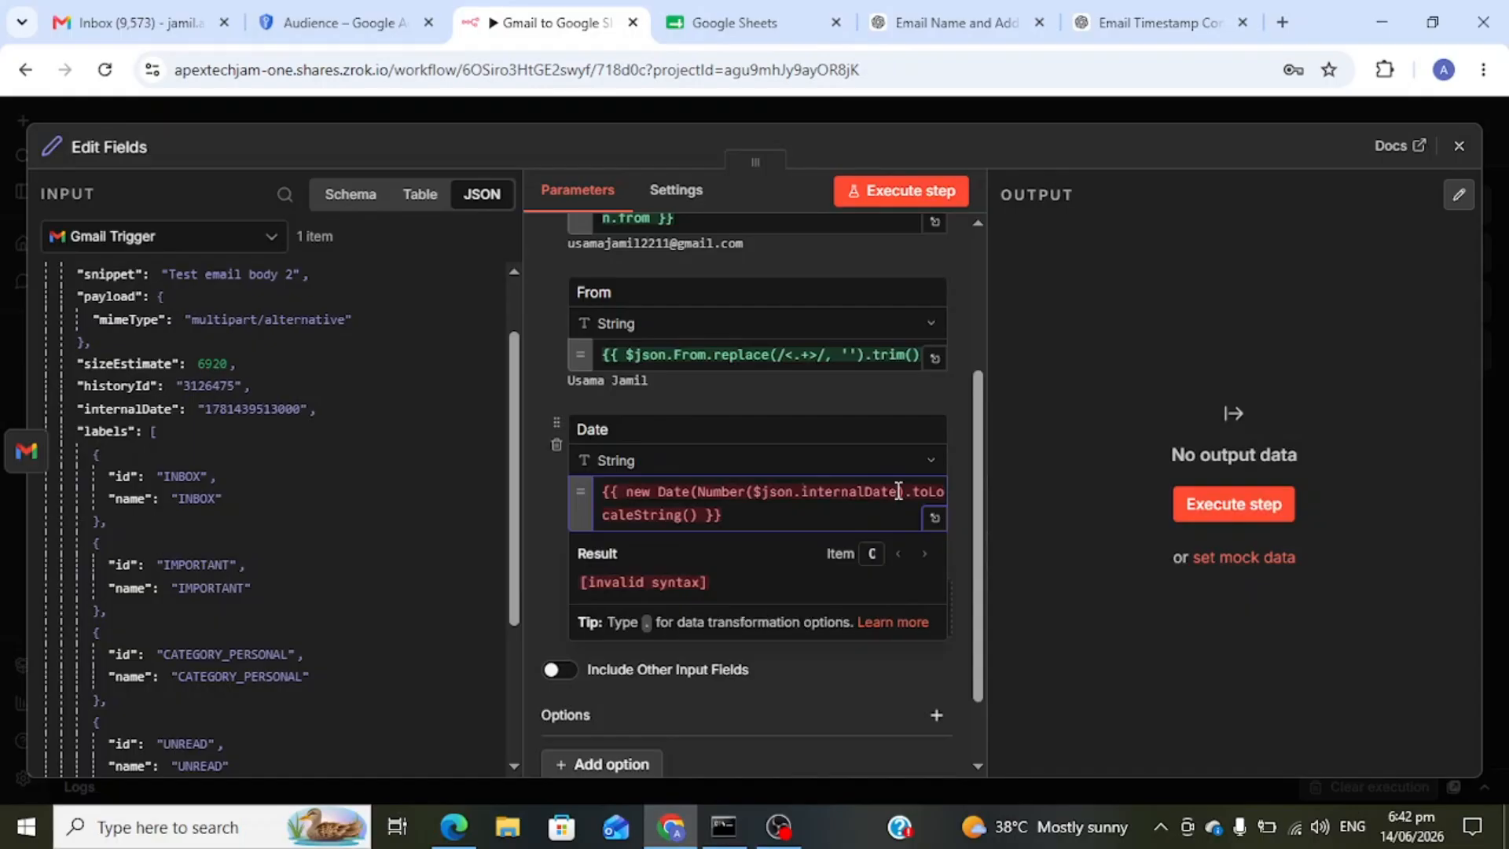
type(")")
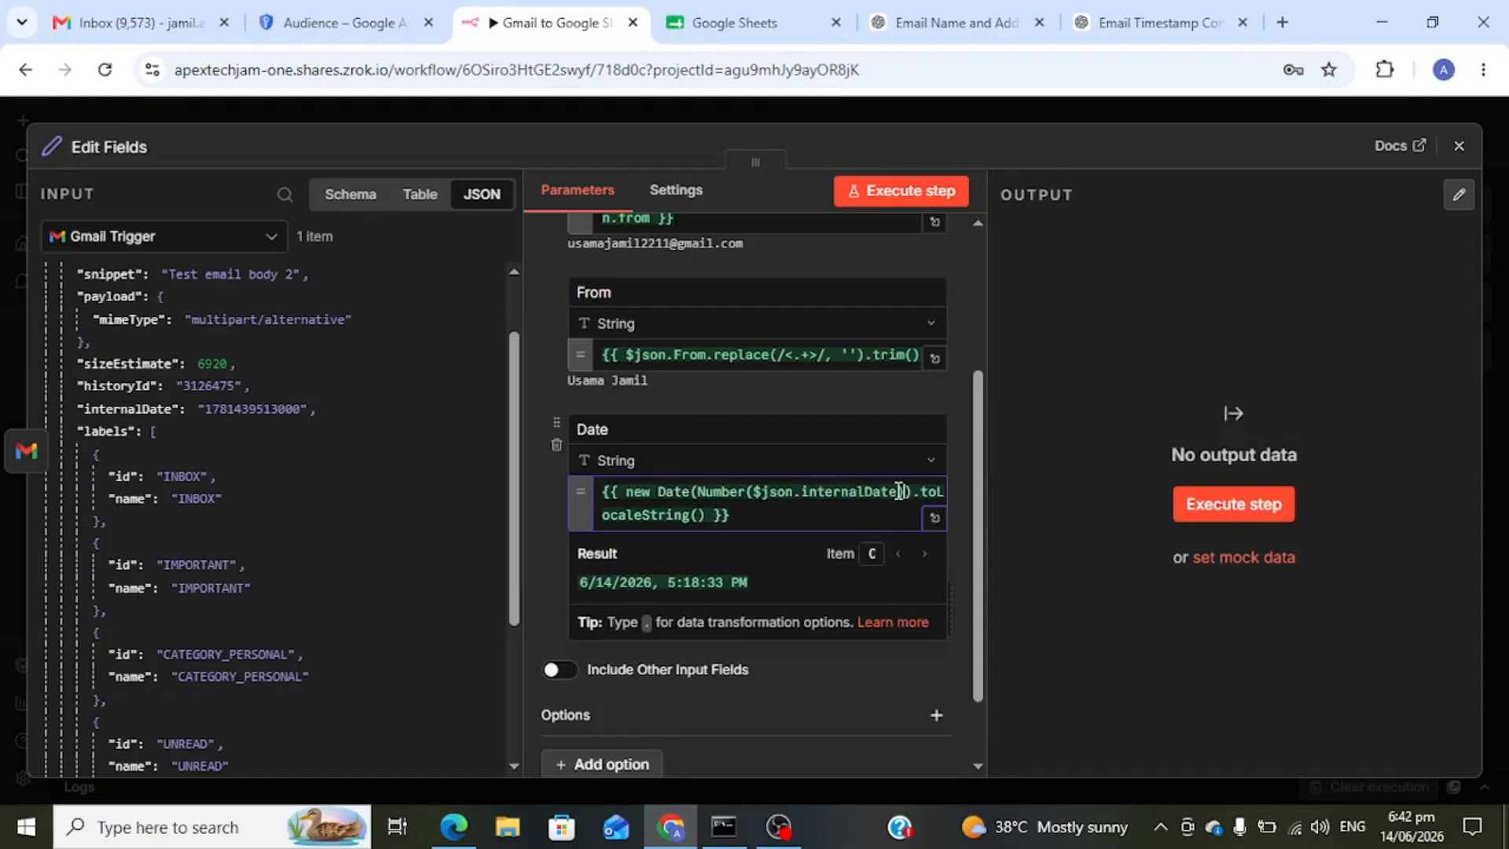
left_click(1050, 550)
left_click_drag(723, 540, 575, 543)
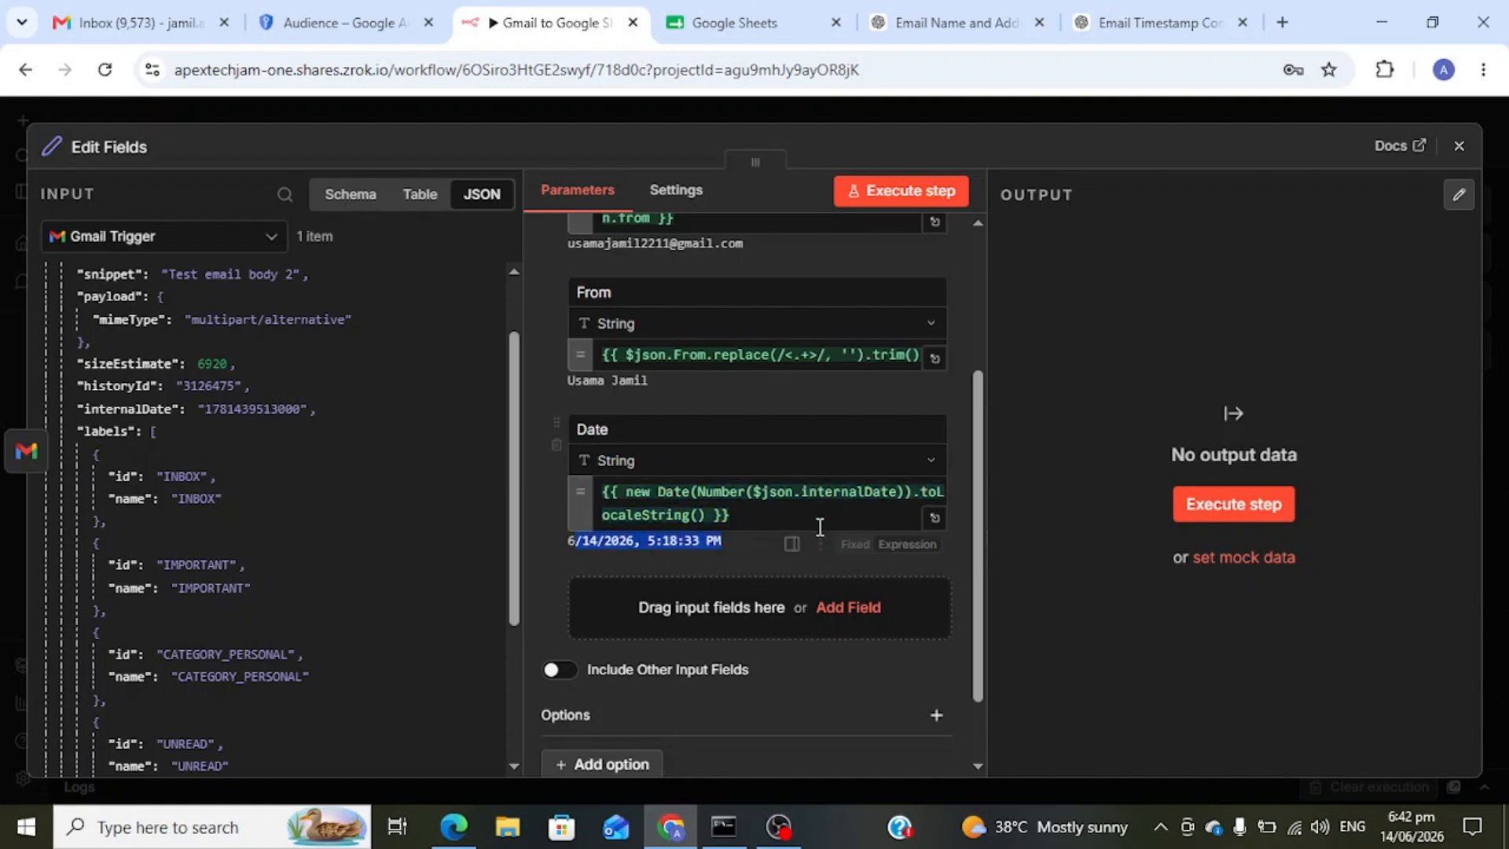
scroll(818, 511, "up", 3)
- Rename the first two mapped fields to Email and Name
double_click(624, 331)
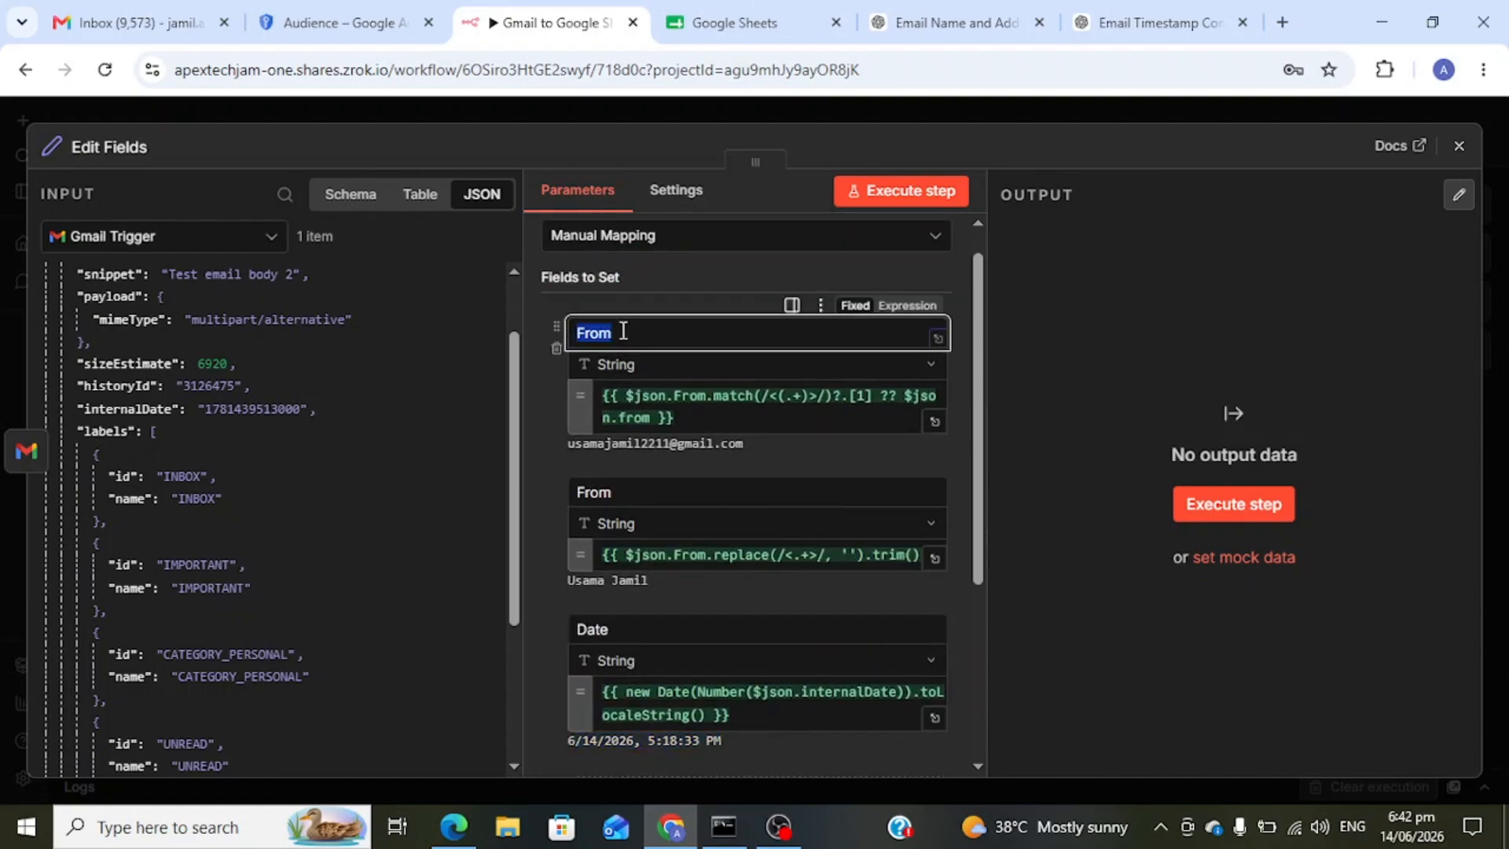
type("Email")
double_click(638, 493)
type("Name")
scroll(639, 493, "down", 3)
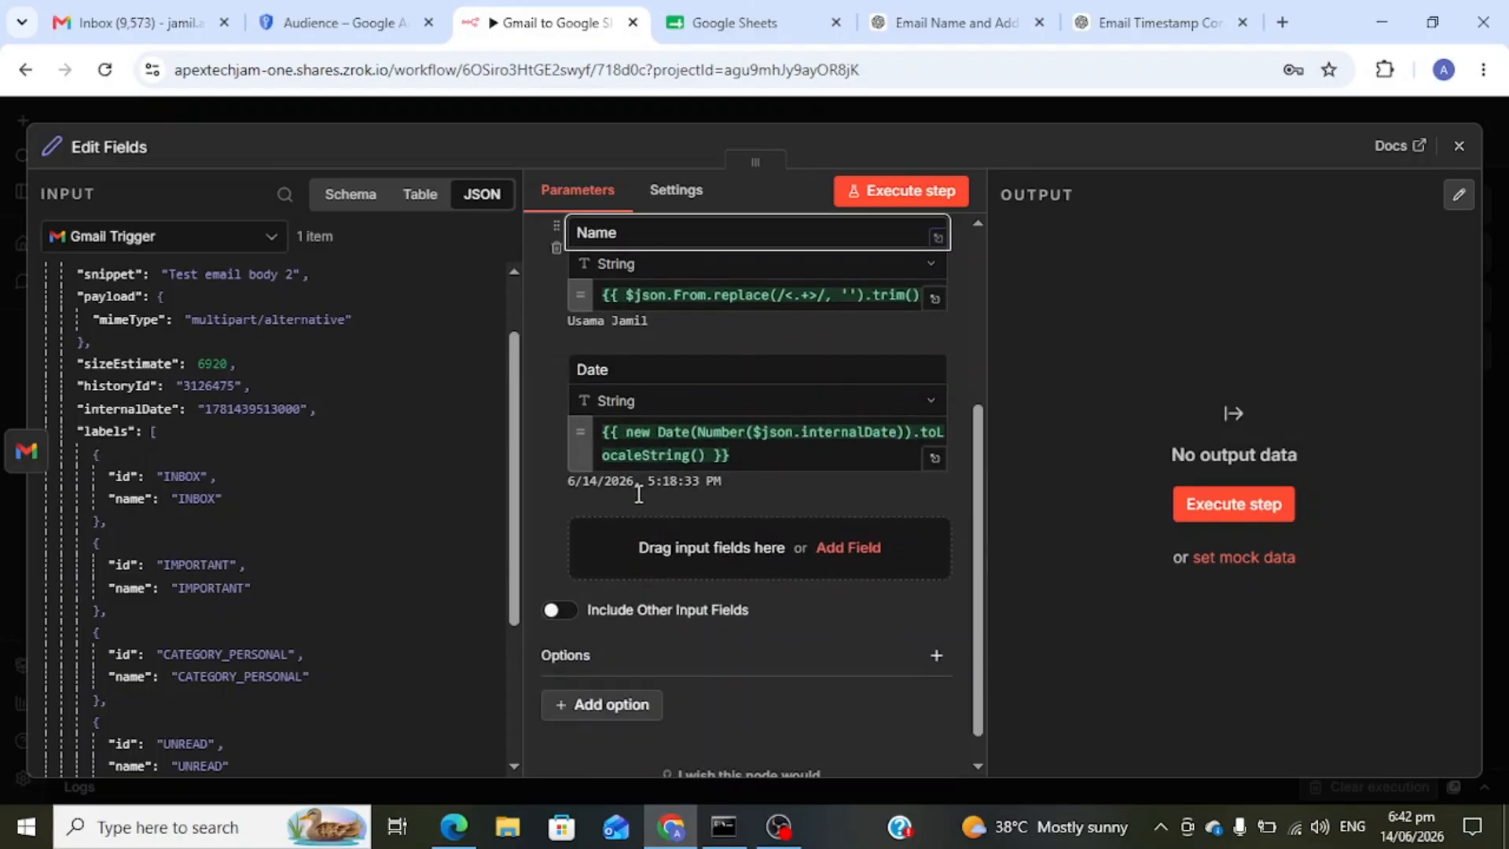
double_click(642, 370)
left_click(652, 370)
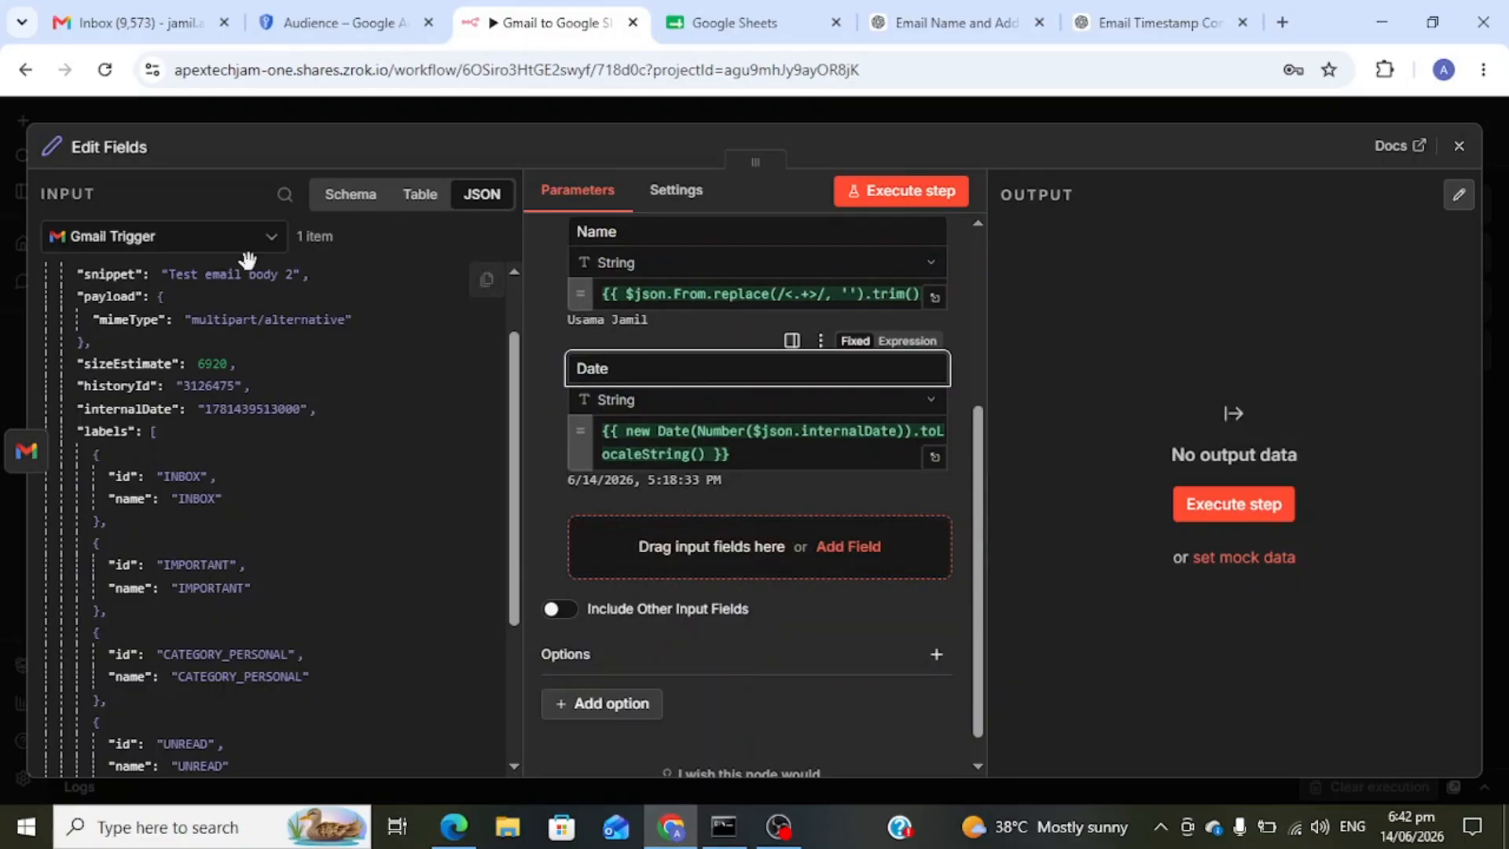
scroll(129, 299, "up", 1)
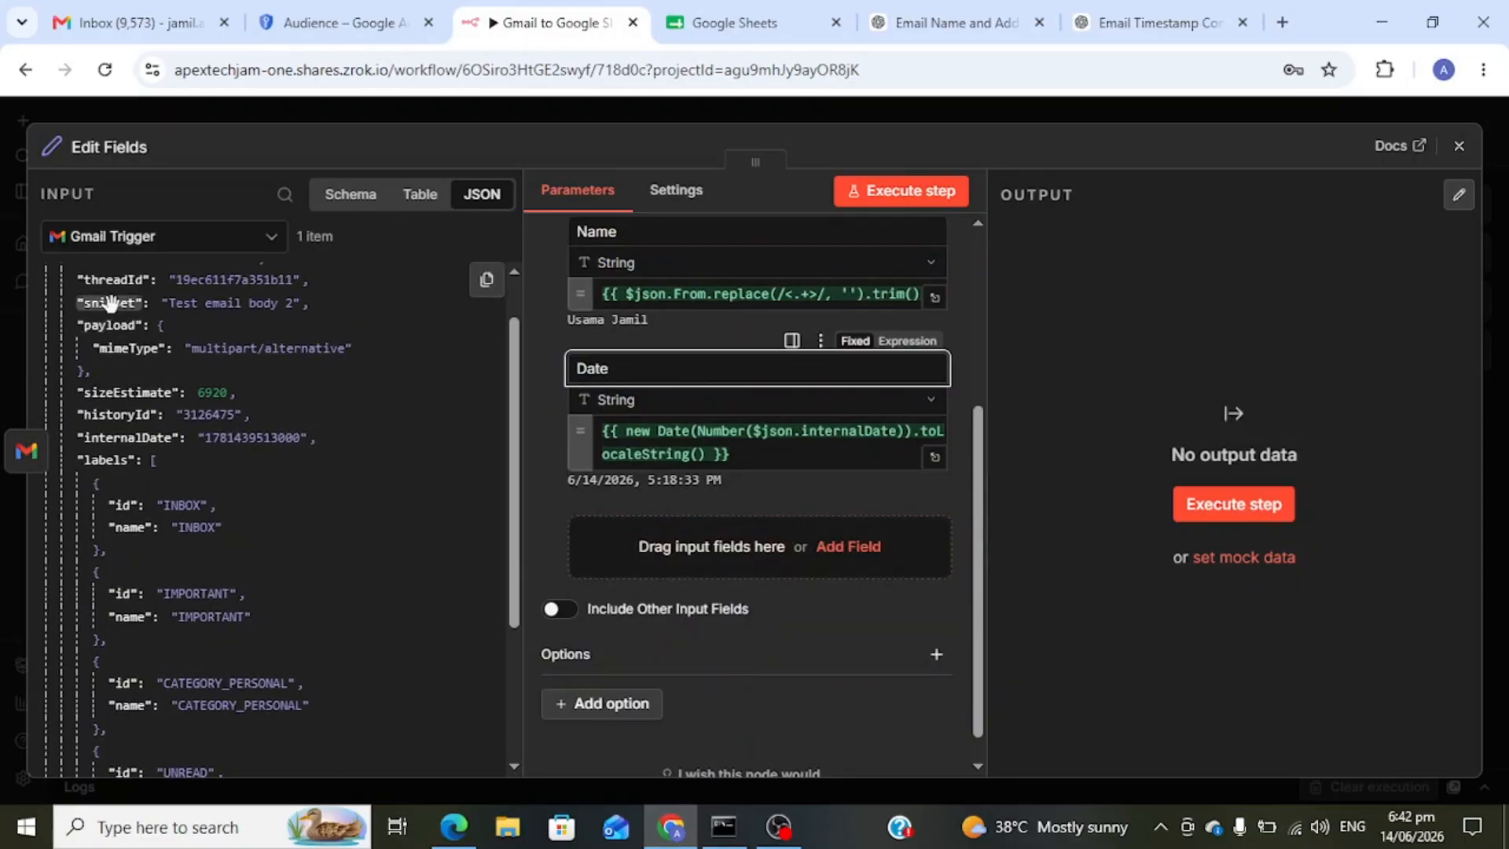
- Add the snippet from the input JSON as a new field named Body
left_click_drag(110, 301, 691, 548)
left_click(639, 530)
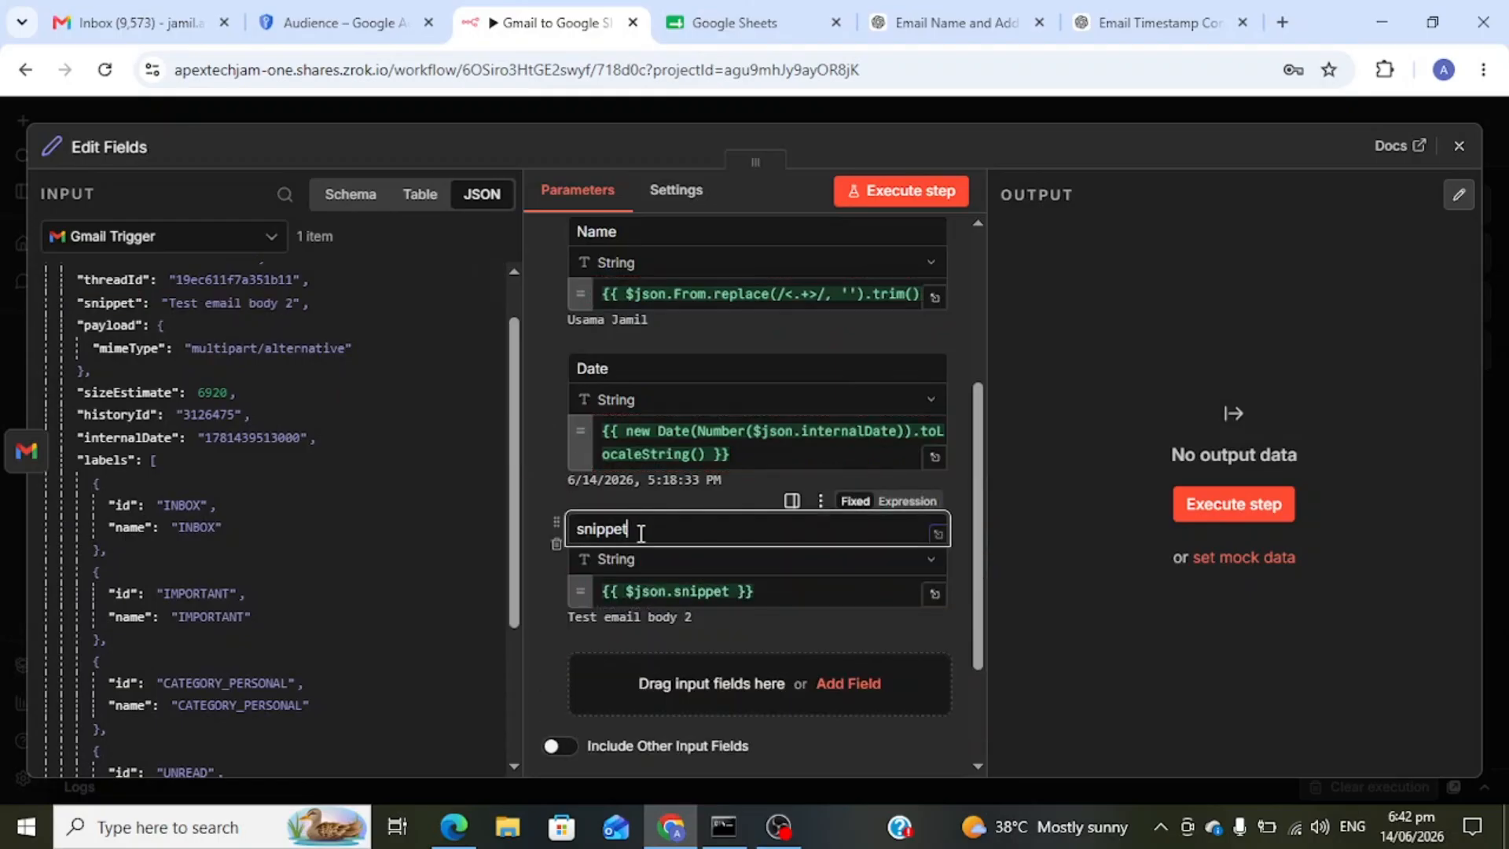
type("Body")
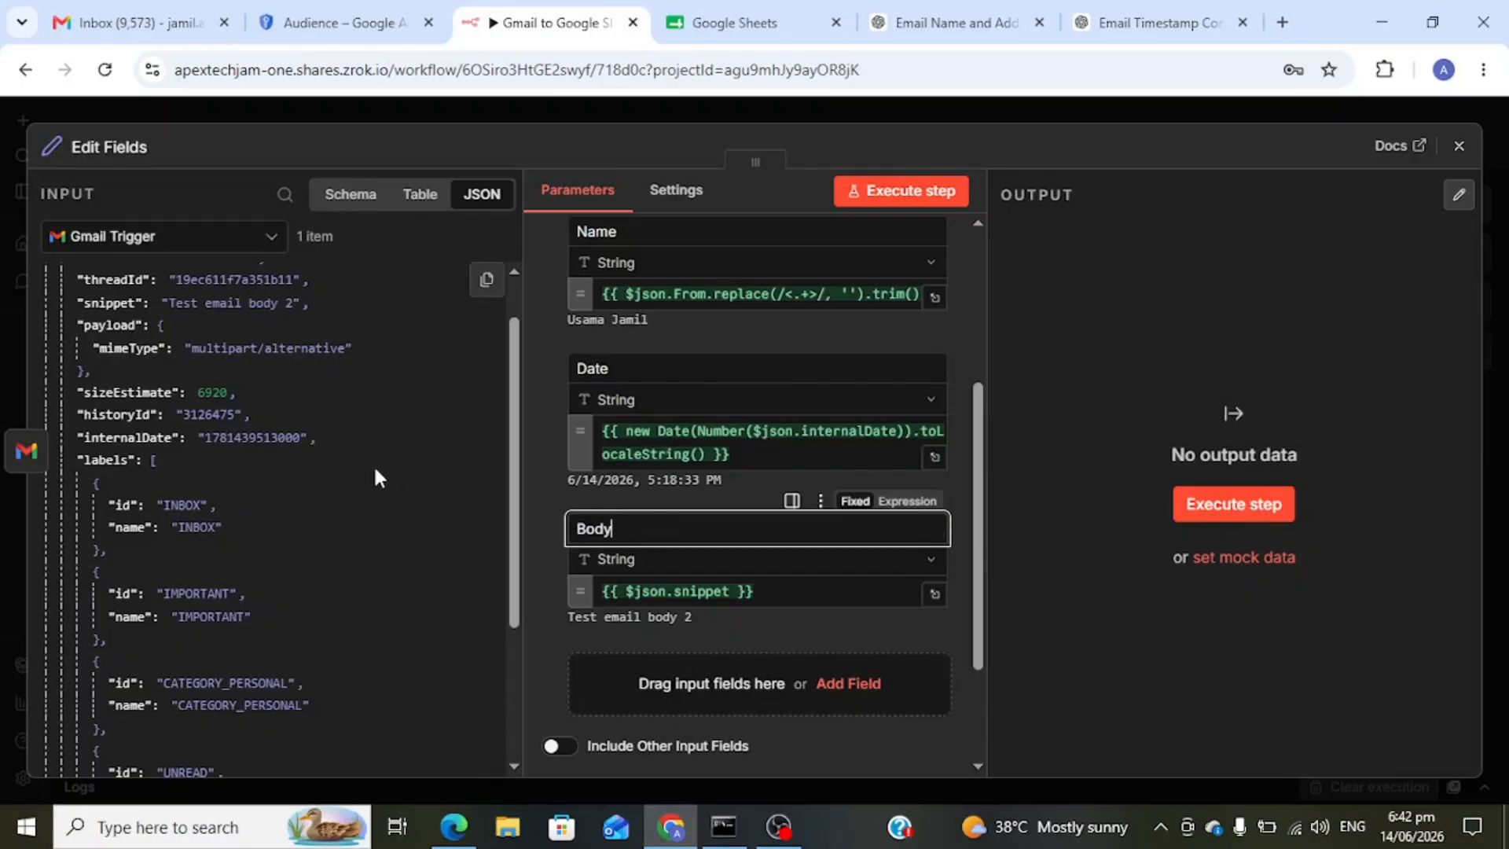
scroll(206, 365, "up", 1)
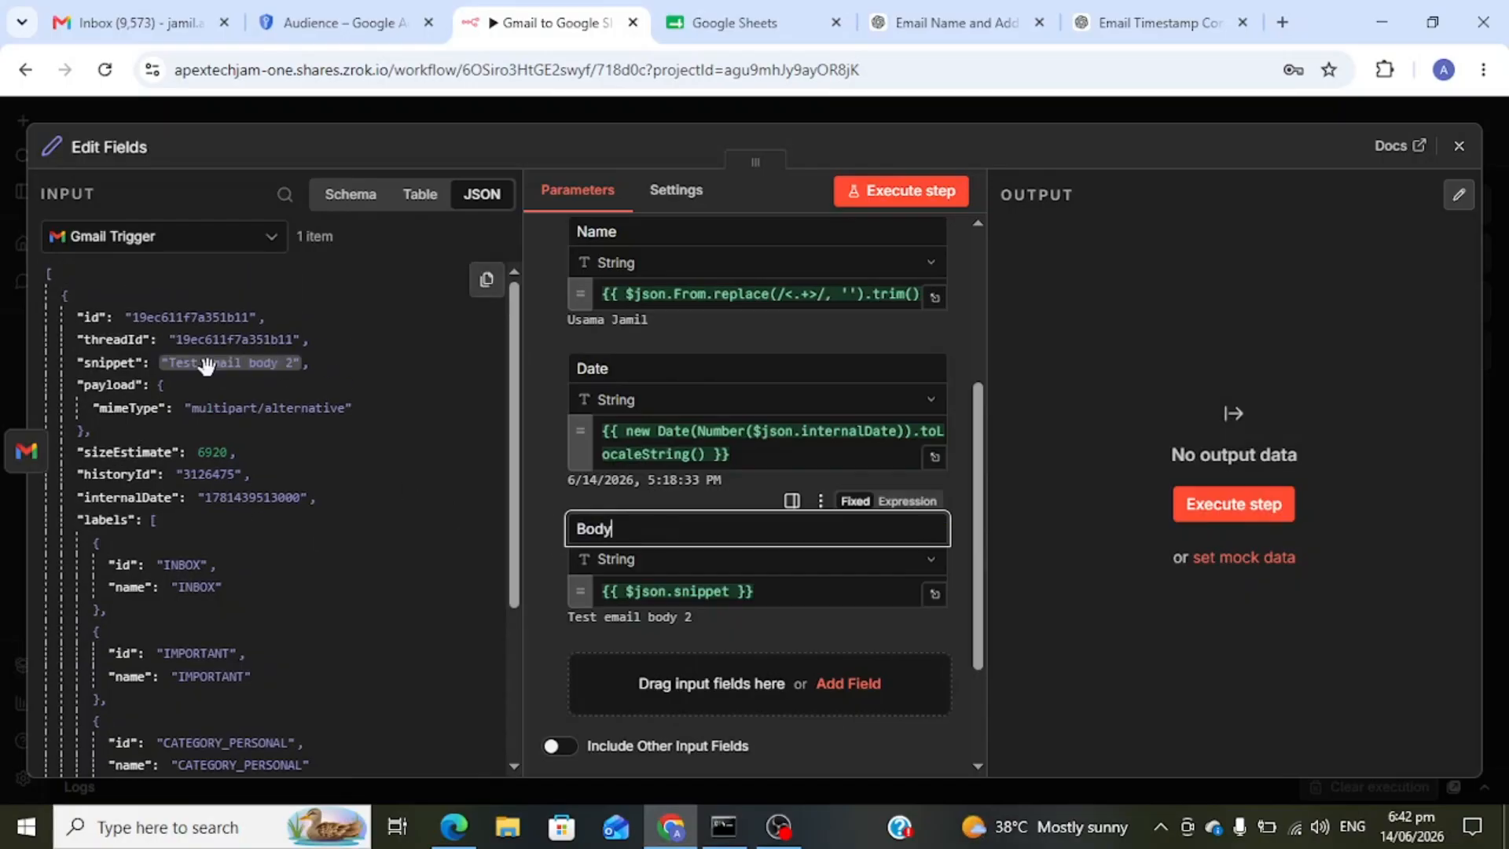
scroll(206, 365, "down", 2)
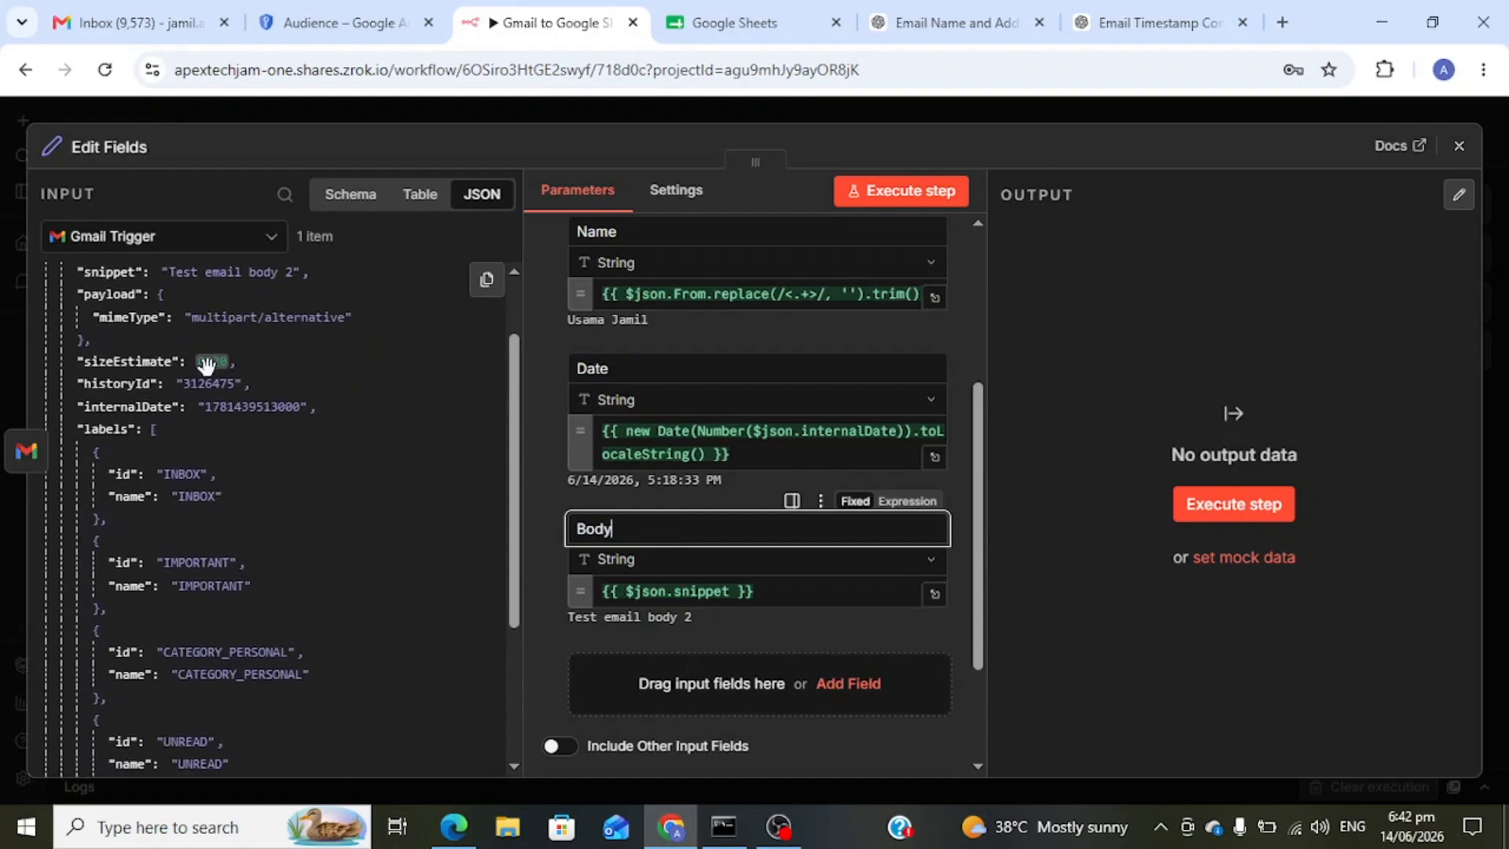
scroll(206, 366, "down", 3)
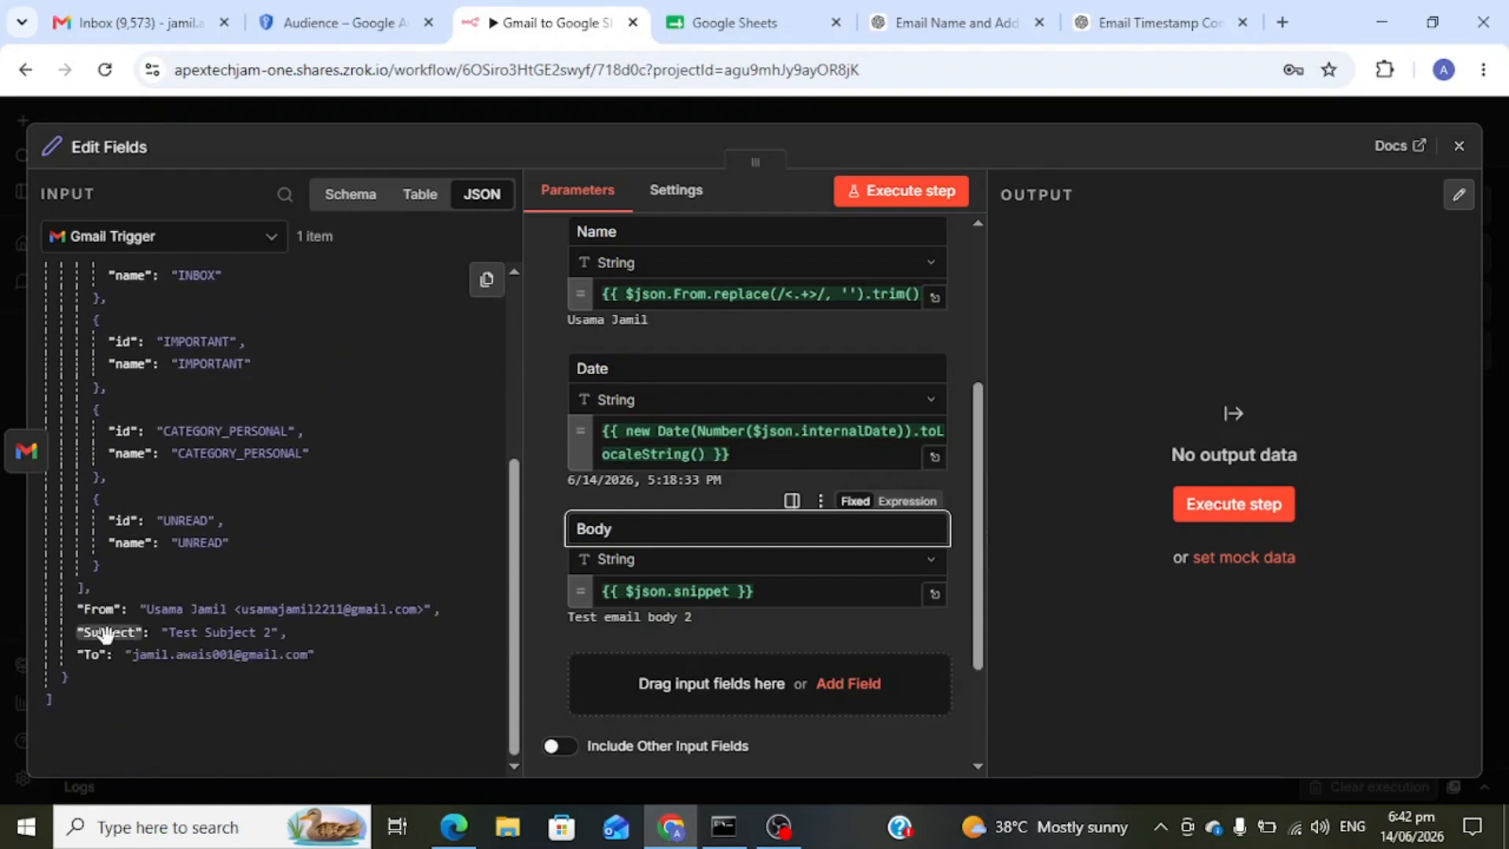
- Add the Subject key from the input JSON as a new field
left_click_drag(110, 633, 711, 692)
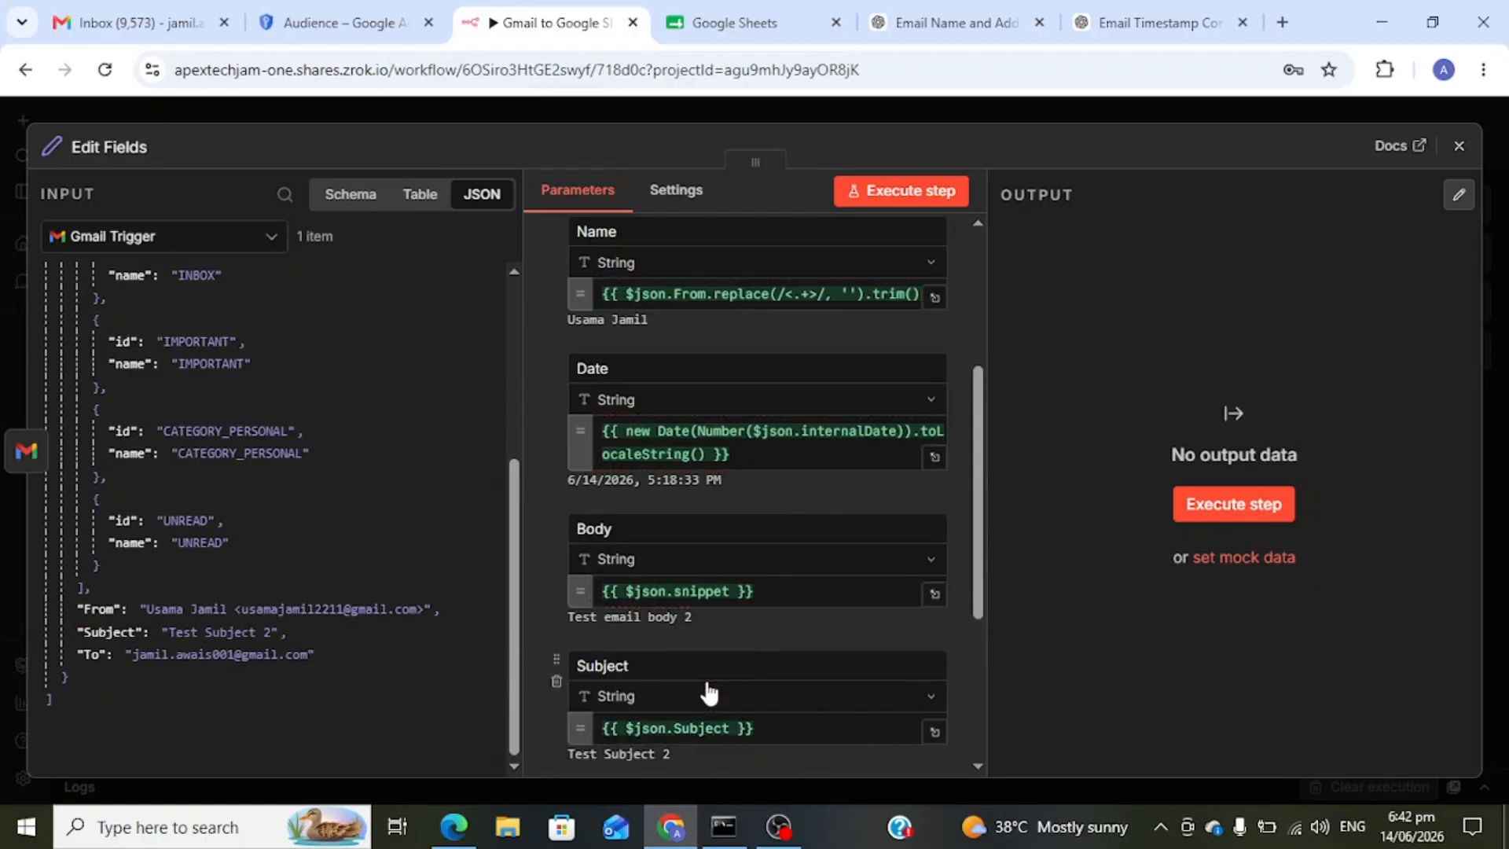
scroll(896, 623, "down", 3)
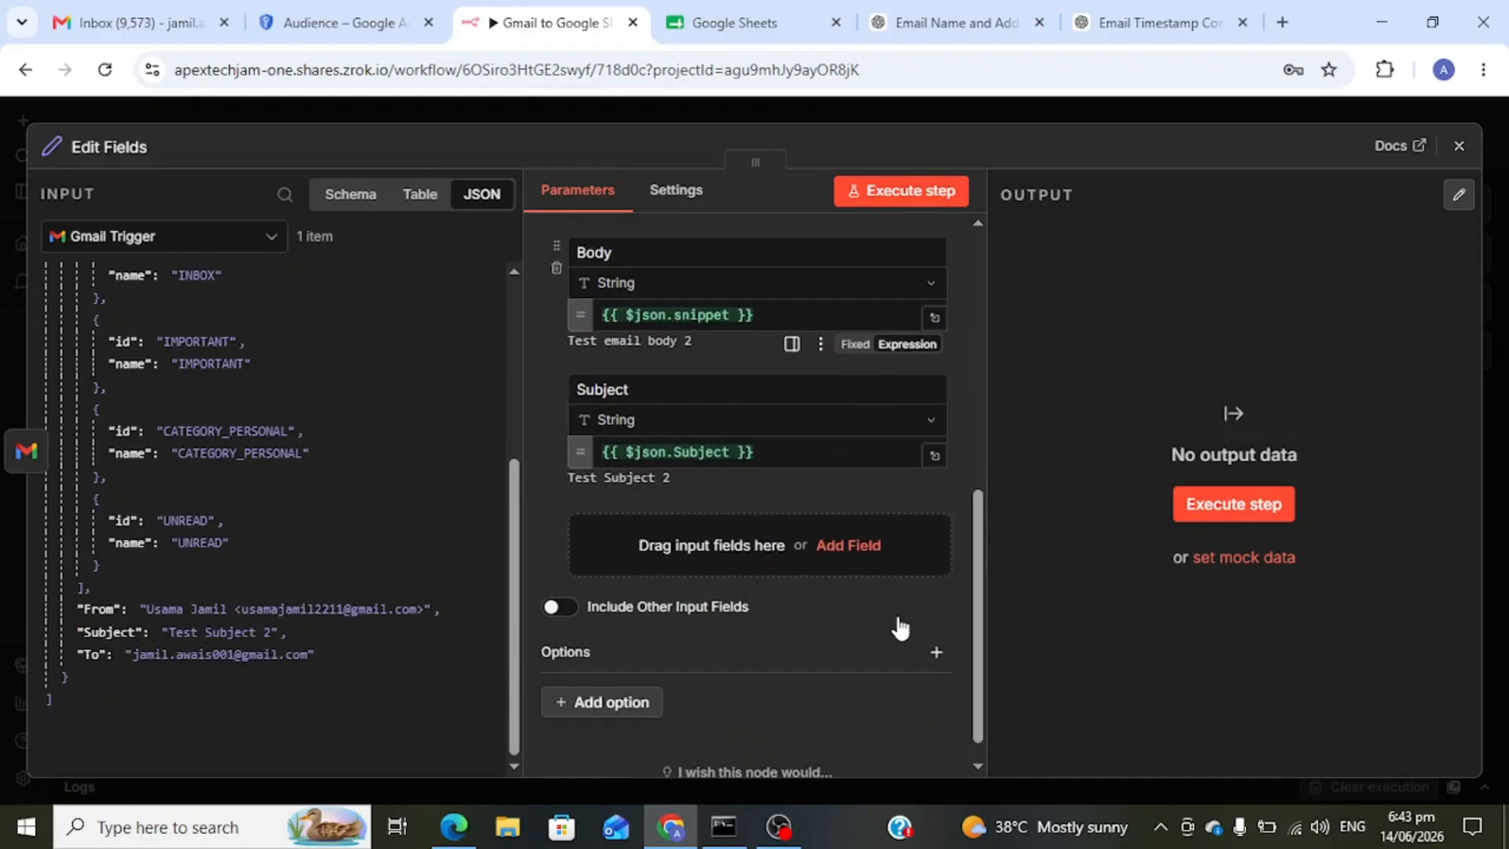
scroll(898, 619, "up", 6)
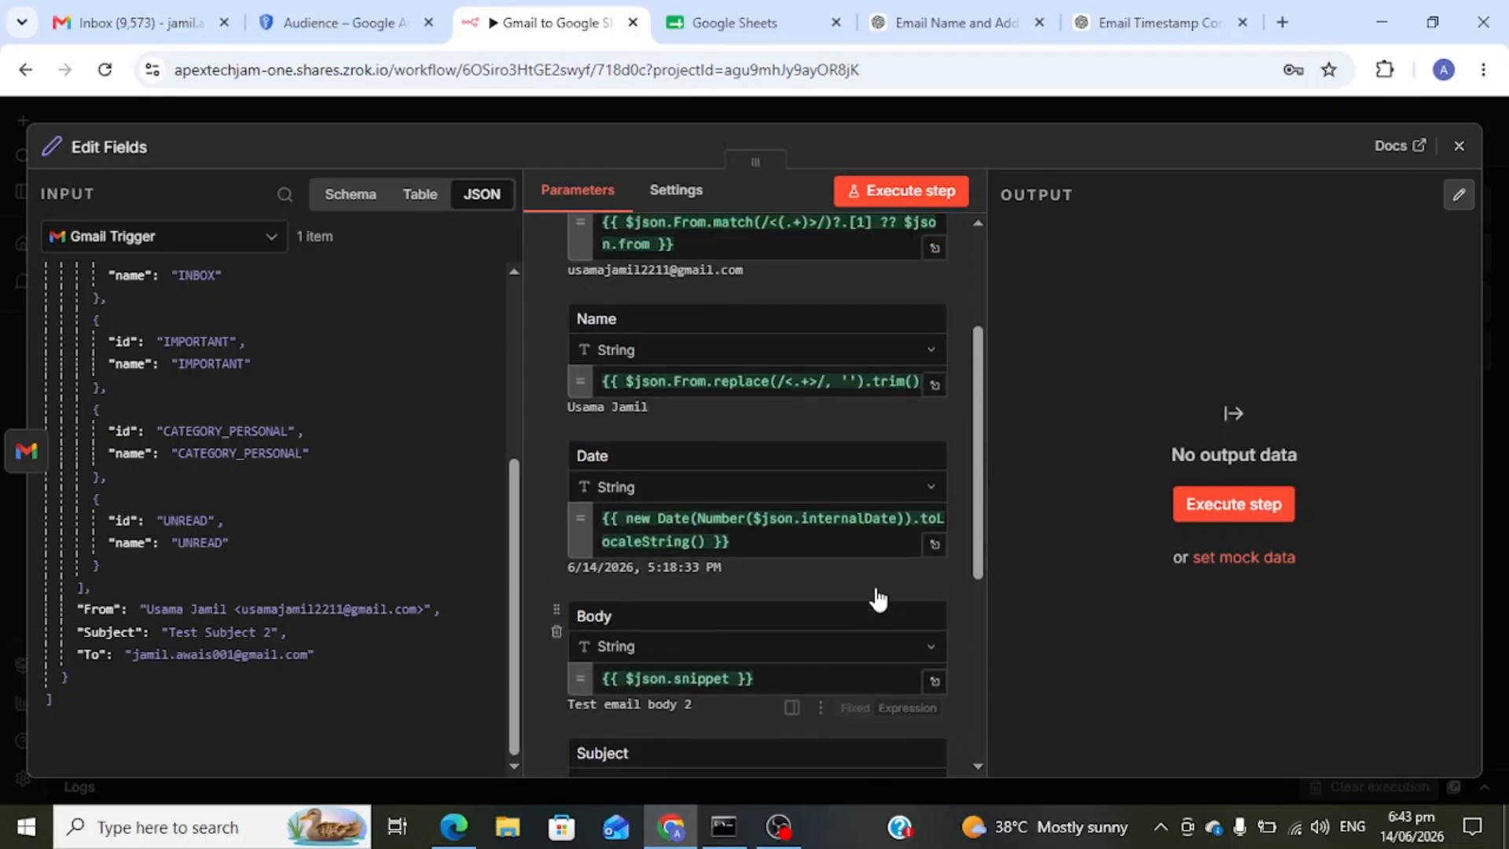
scroll(879, 599, "up", 2)
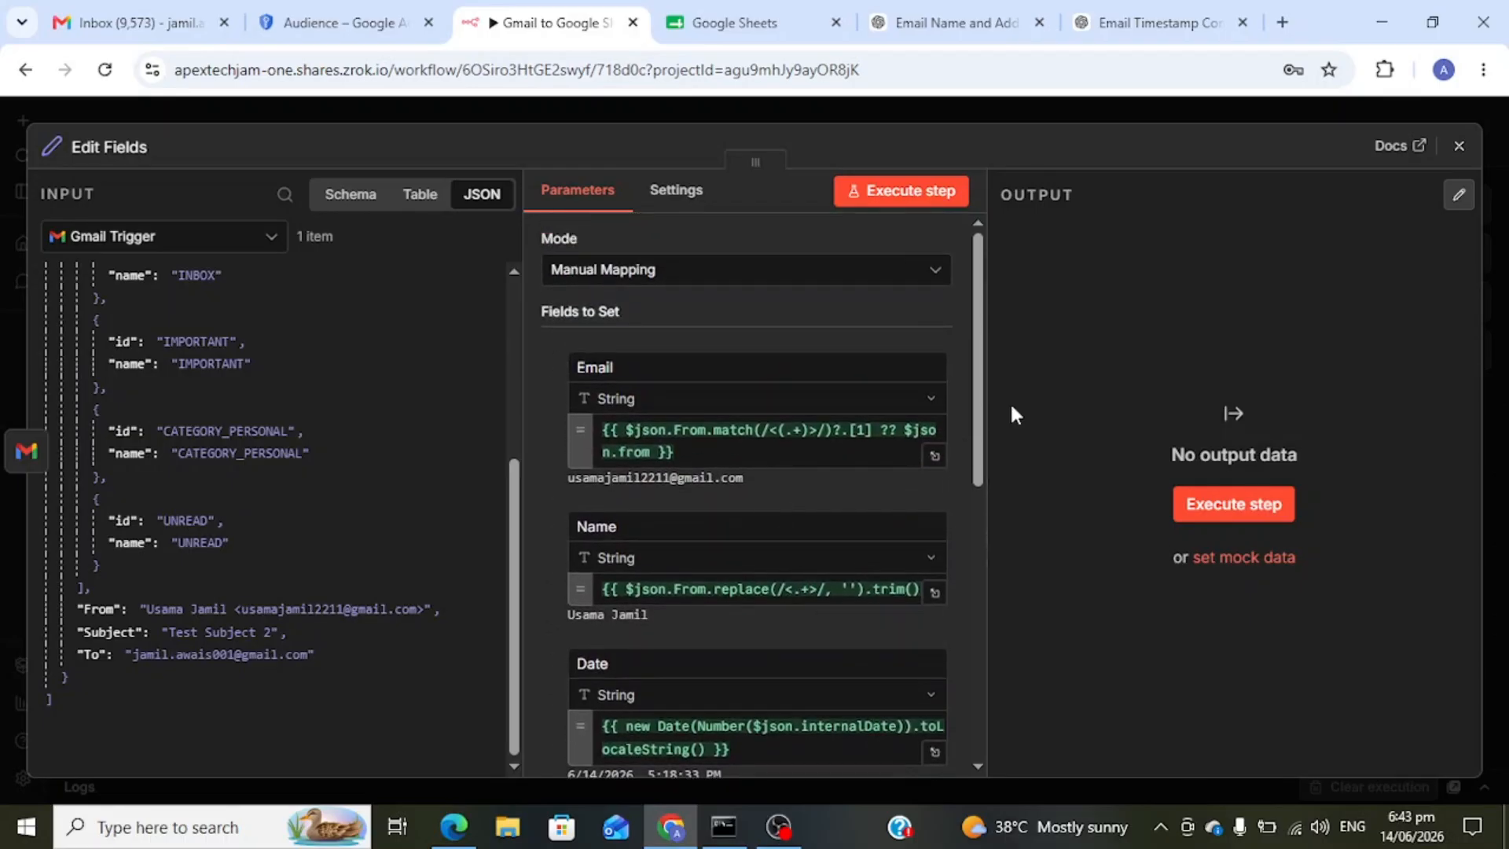
- Run Edit Fields, check the Body and Subject output columns, then return to the canvas
left_click(1185, 495)
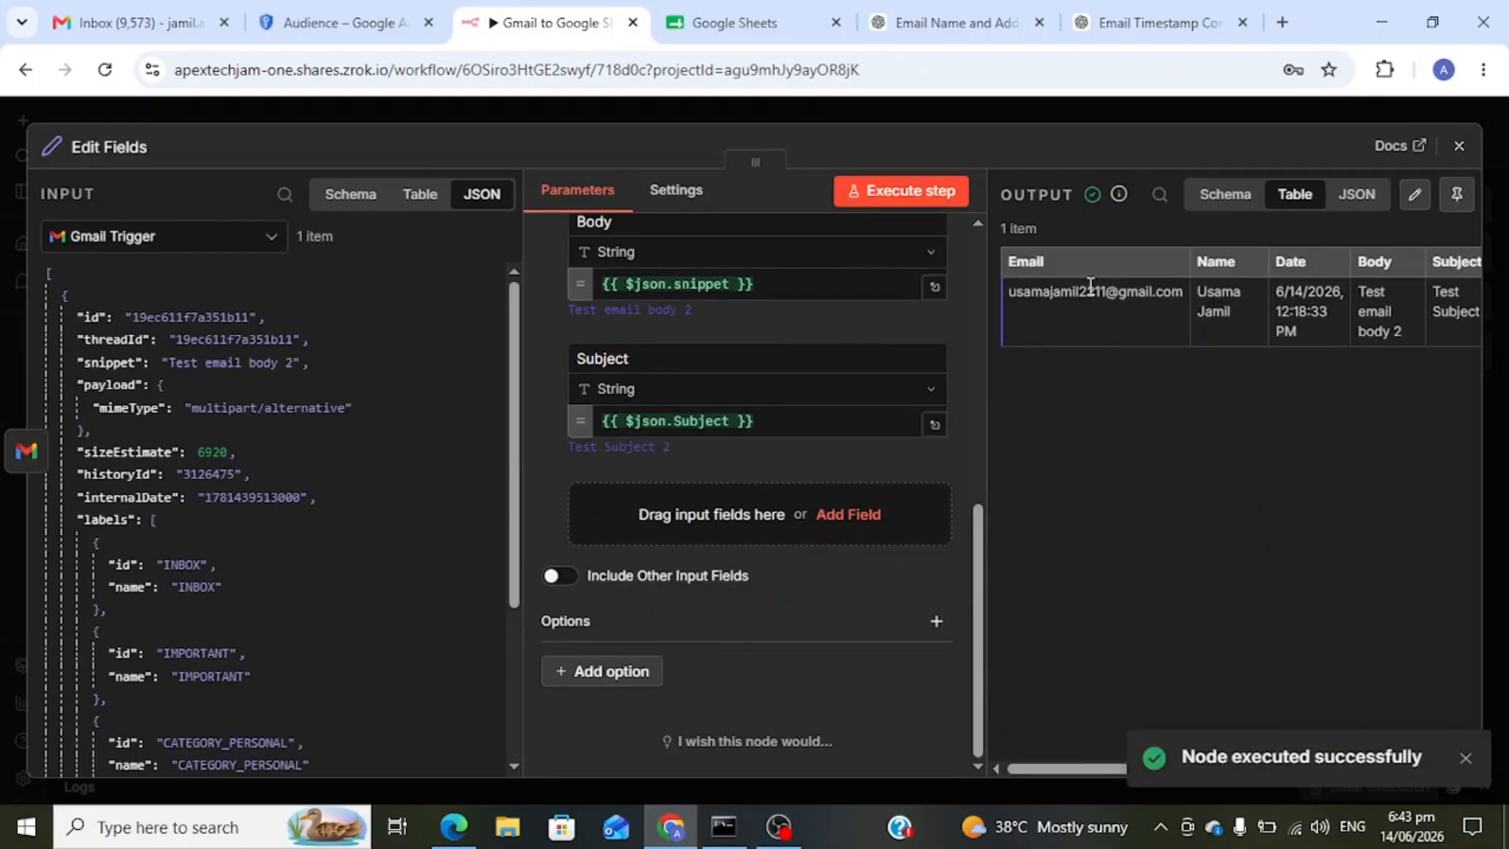
scroll(1090, 287, "right", 2)
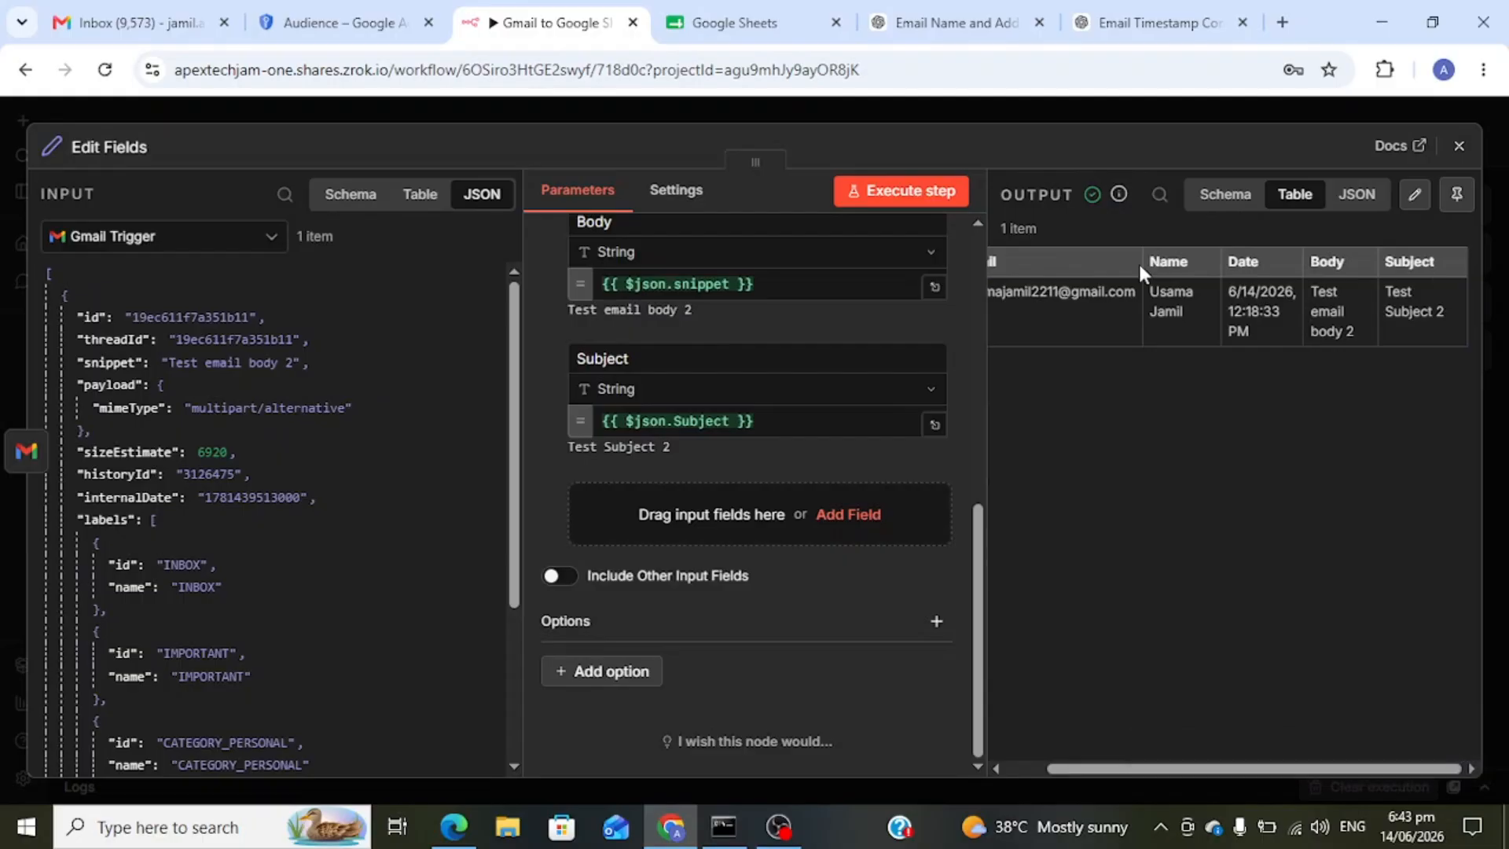
scroll(1058, 263, "left", 2)
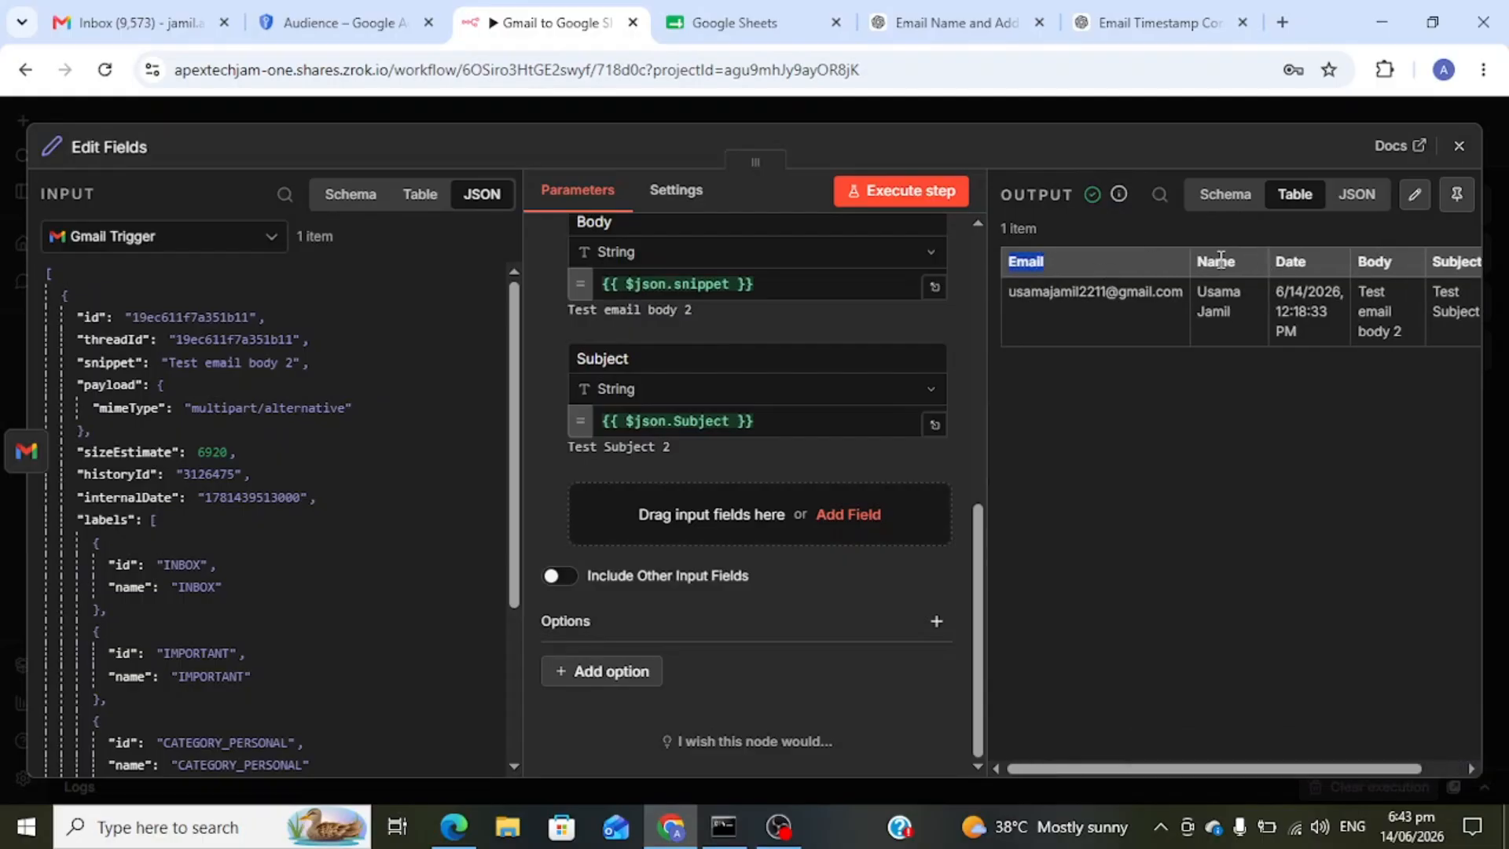
scroll(1220, 259, "right", 1)
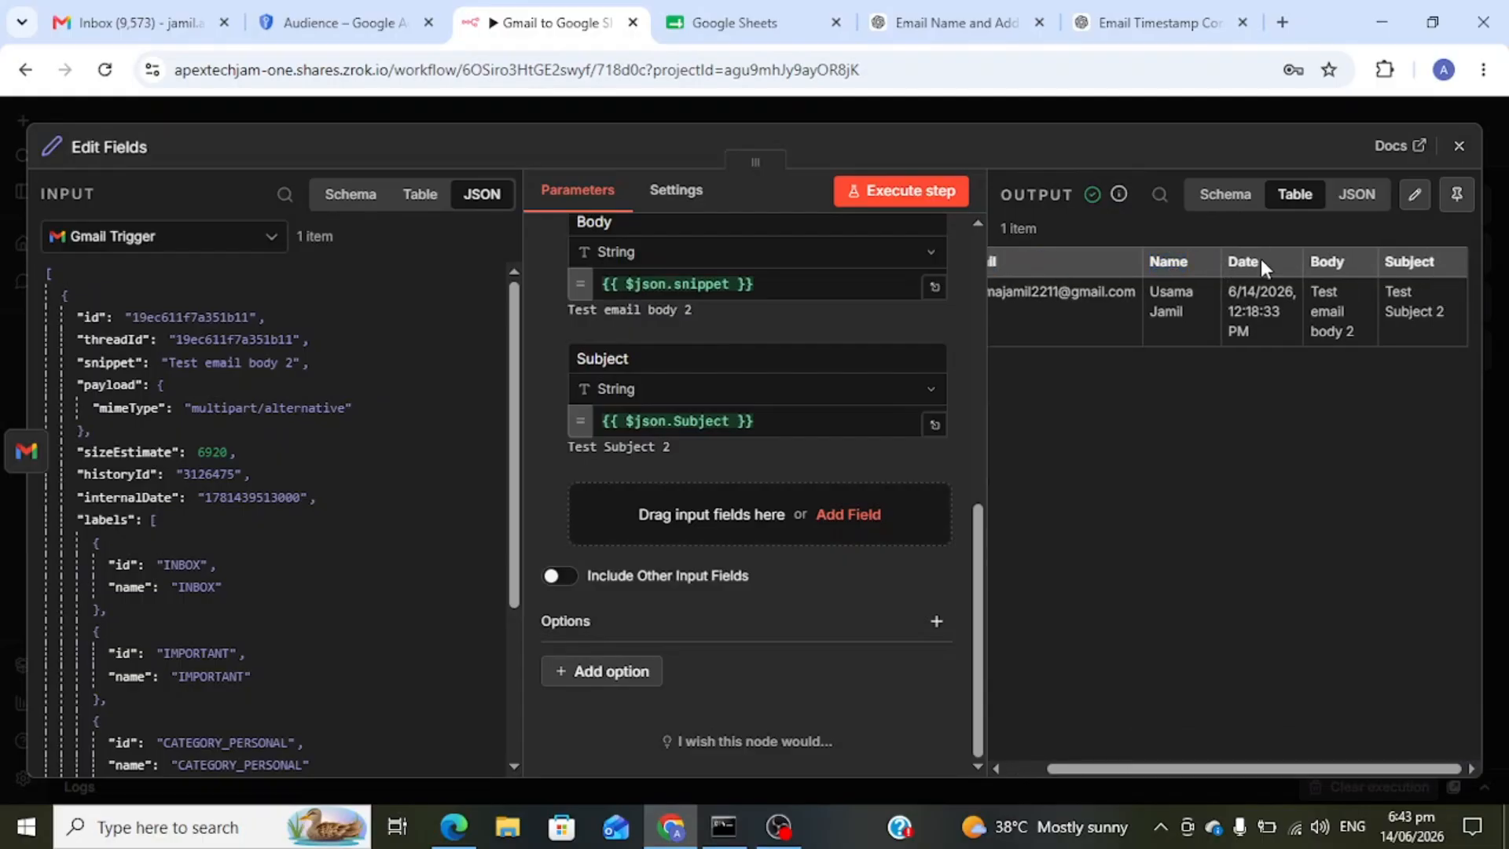
double_click(1336, 262)
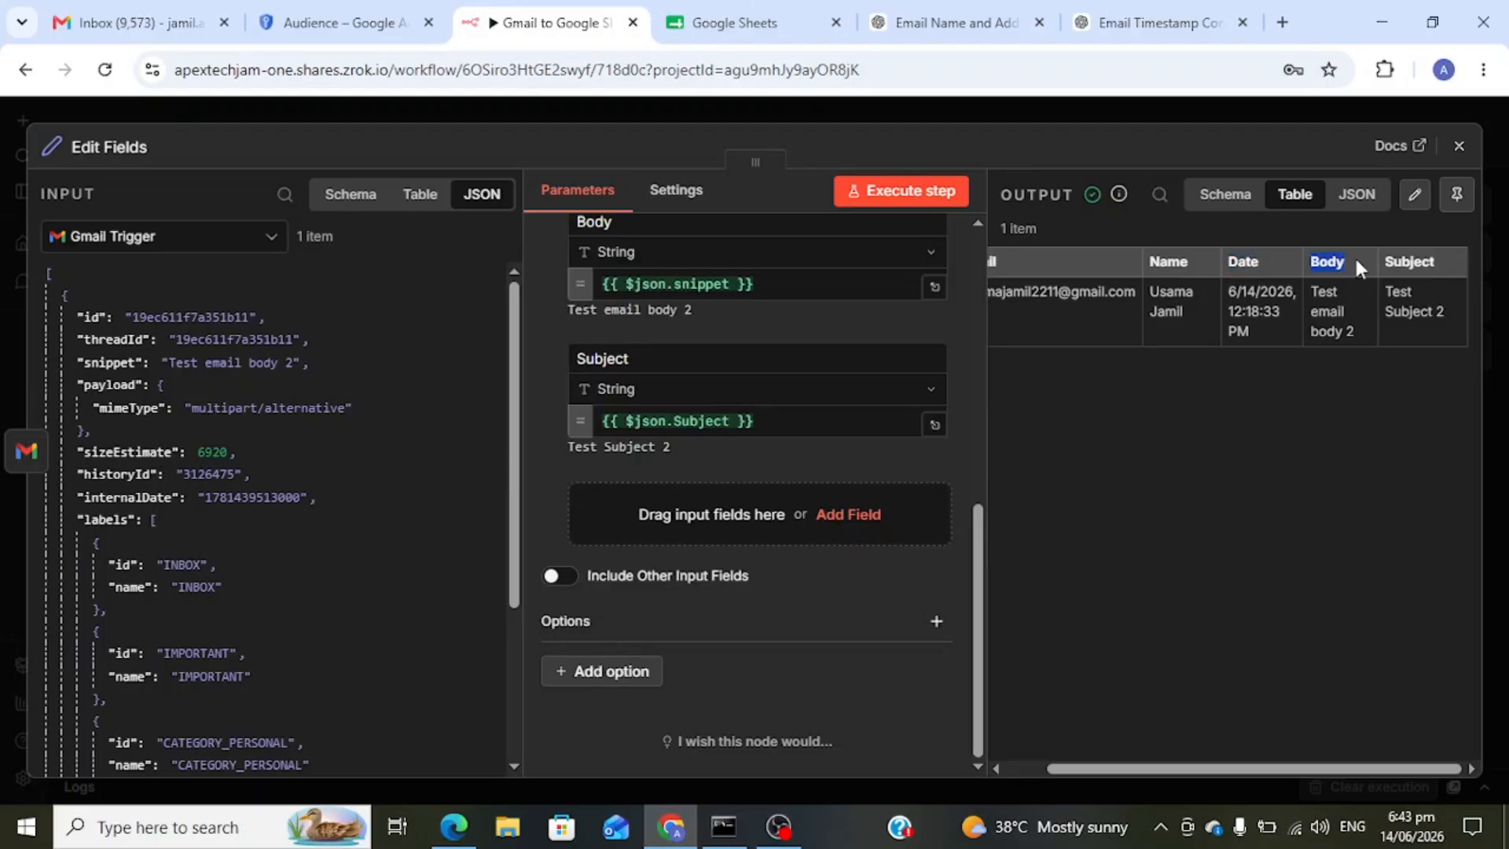
double_click(1419, 259)
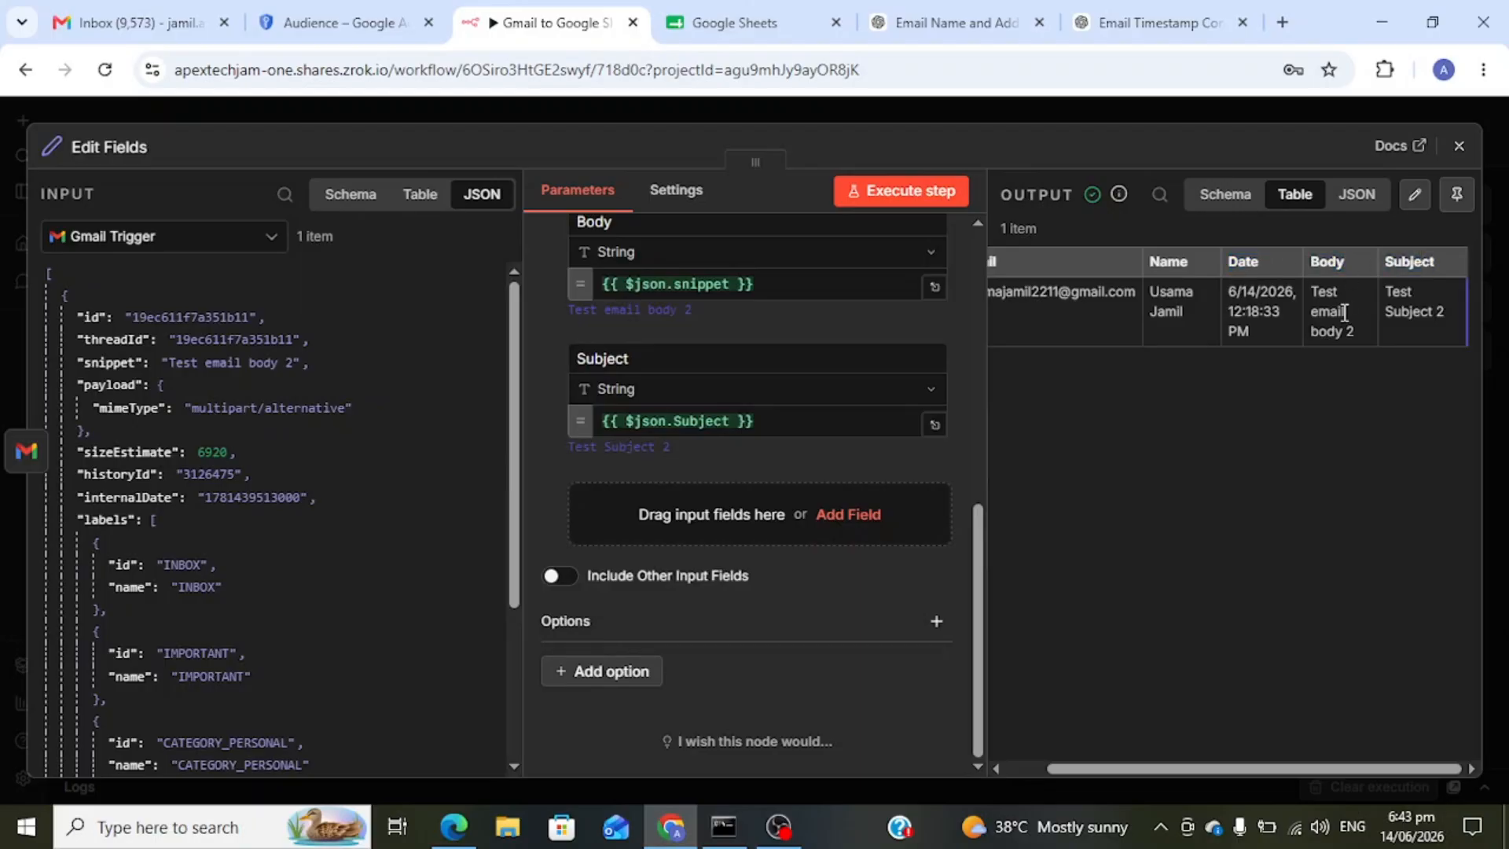
left_click(1459, 145)
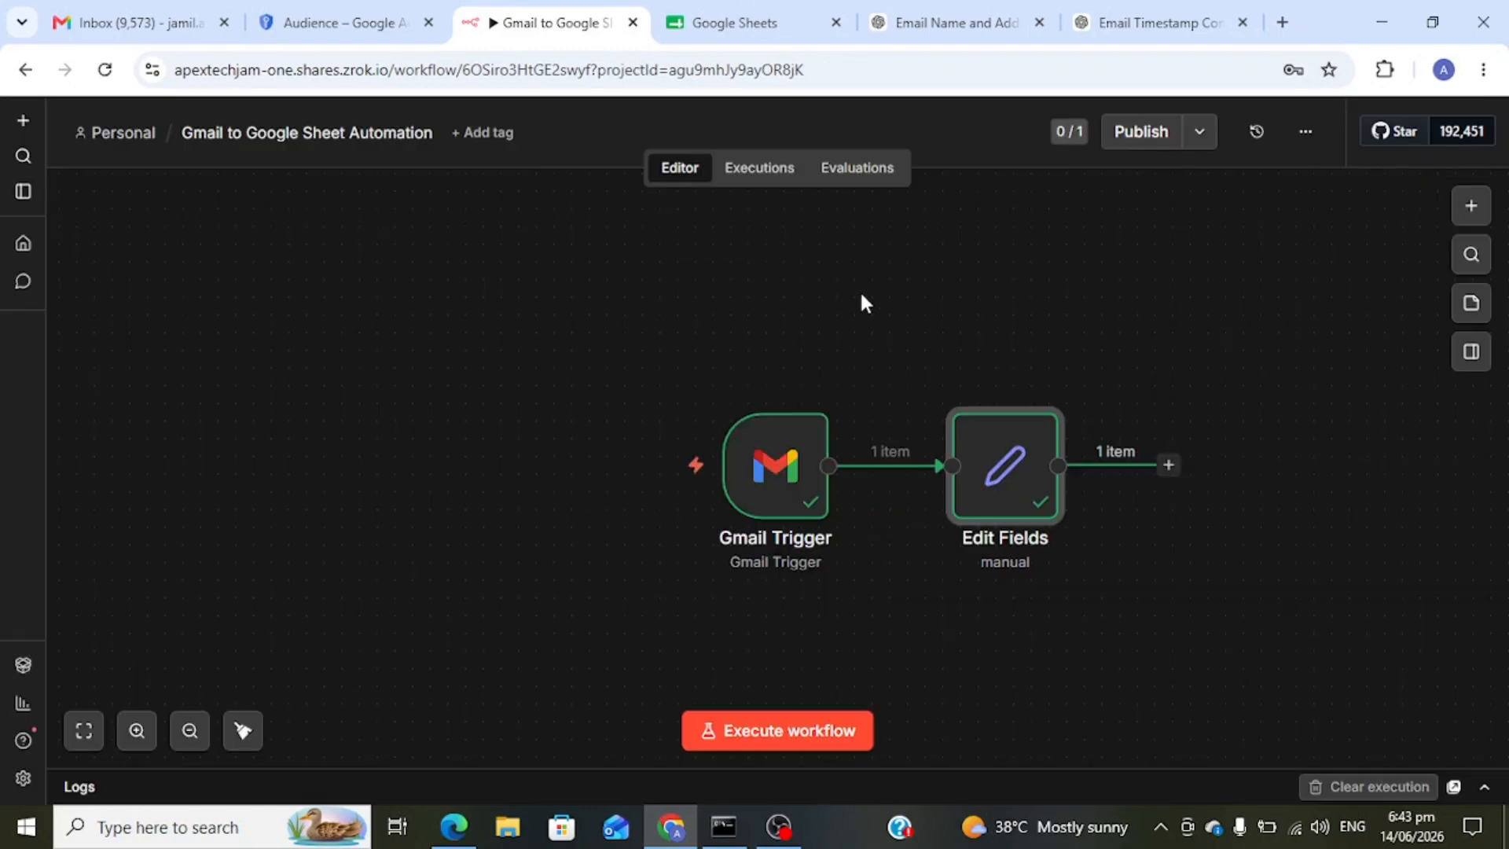
- Add a Google Sheets 'Append row in sheet' node after Edit Fields
left_click(1169, 466)
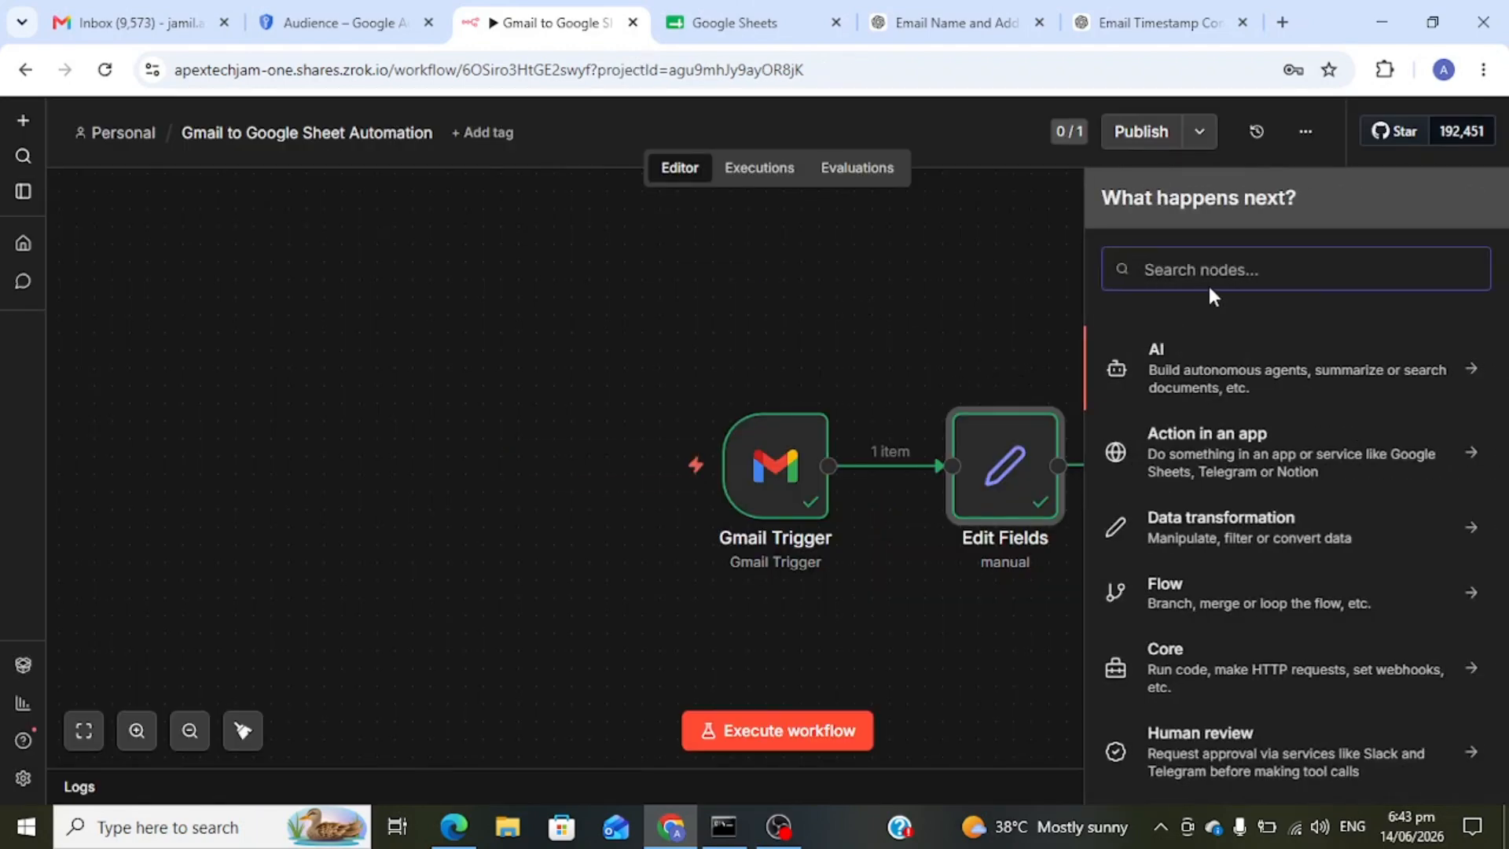
type("Goog")
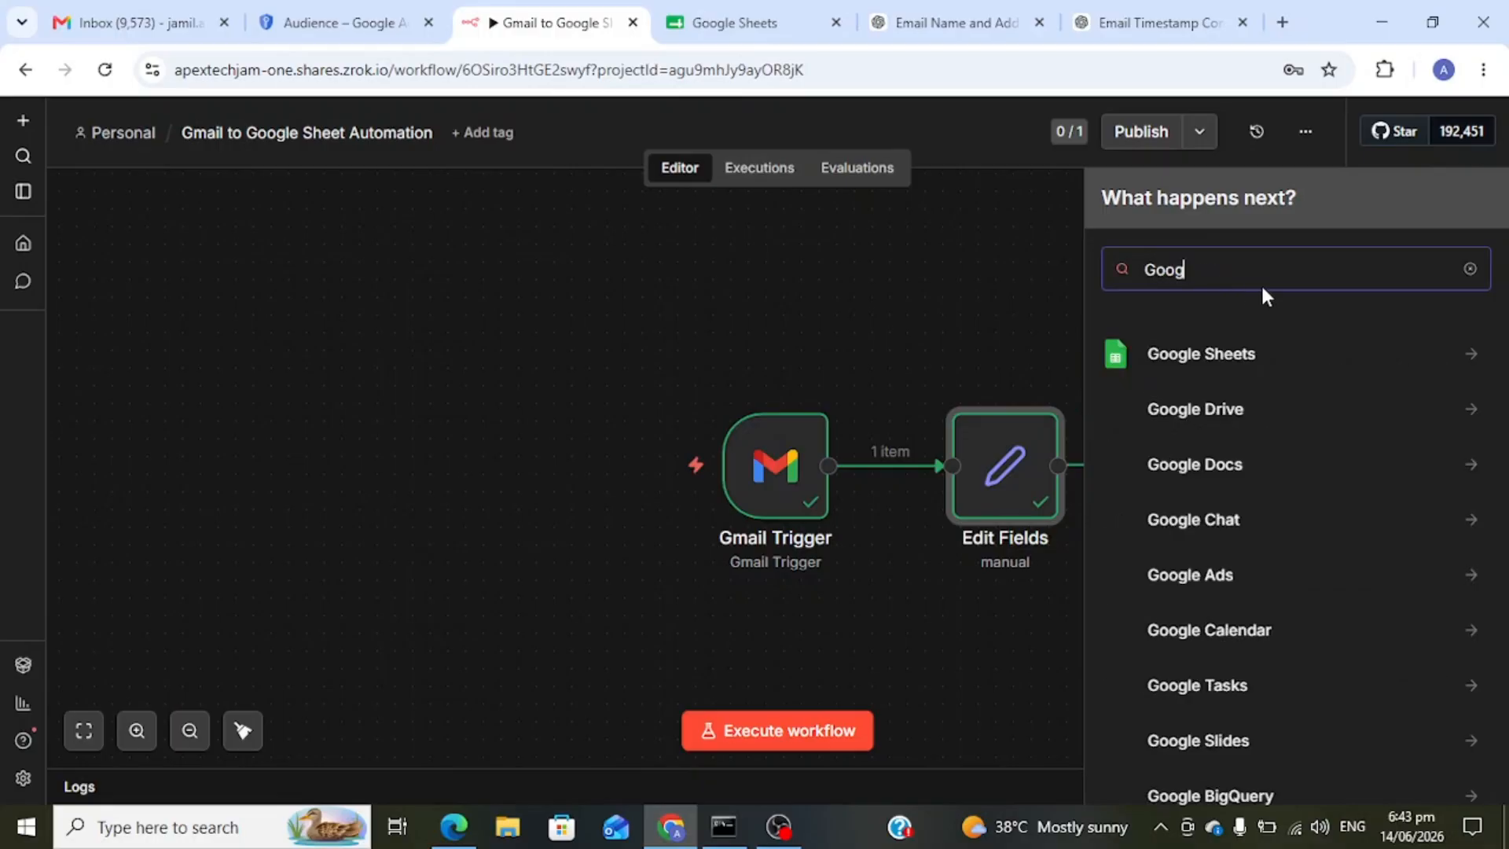
type("le")
left_click(1232, 356)
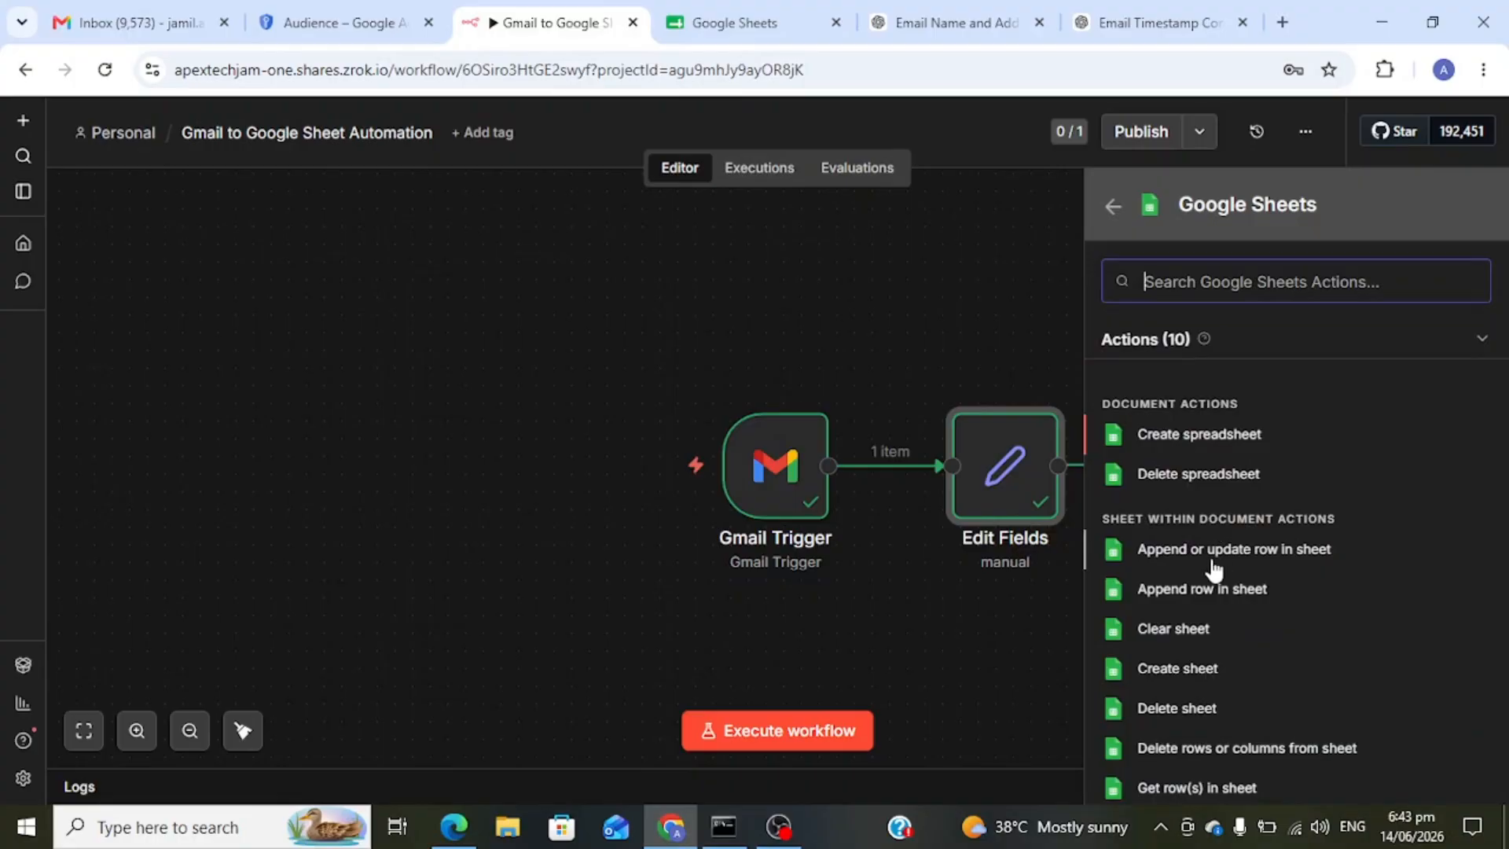
scroll(1201, 571, "down", 1)
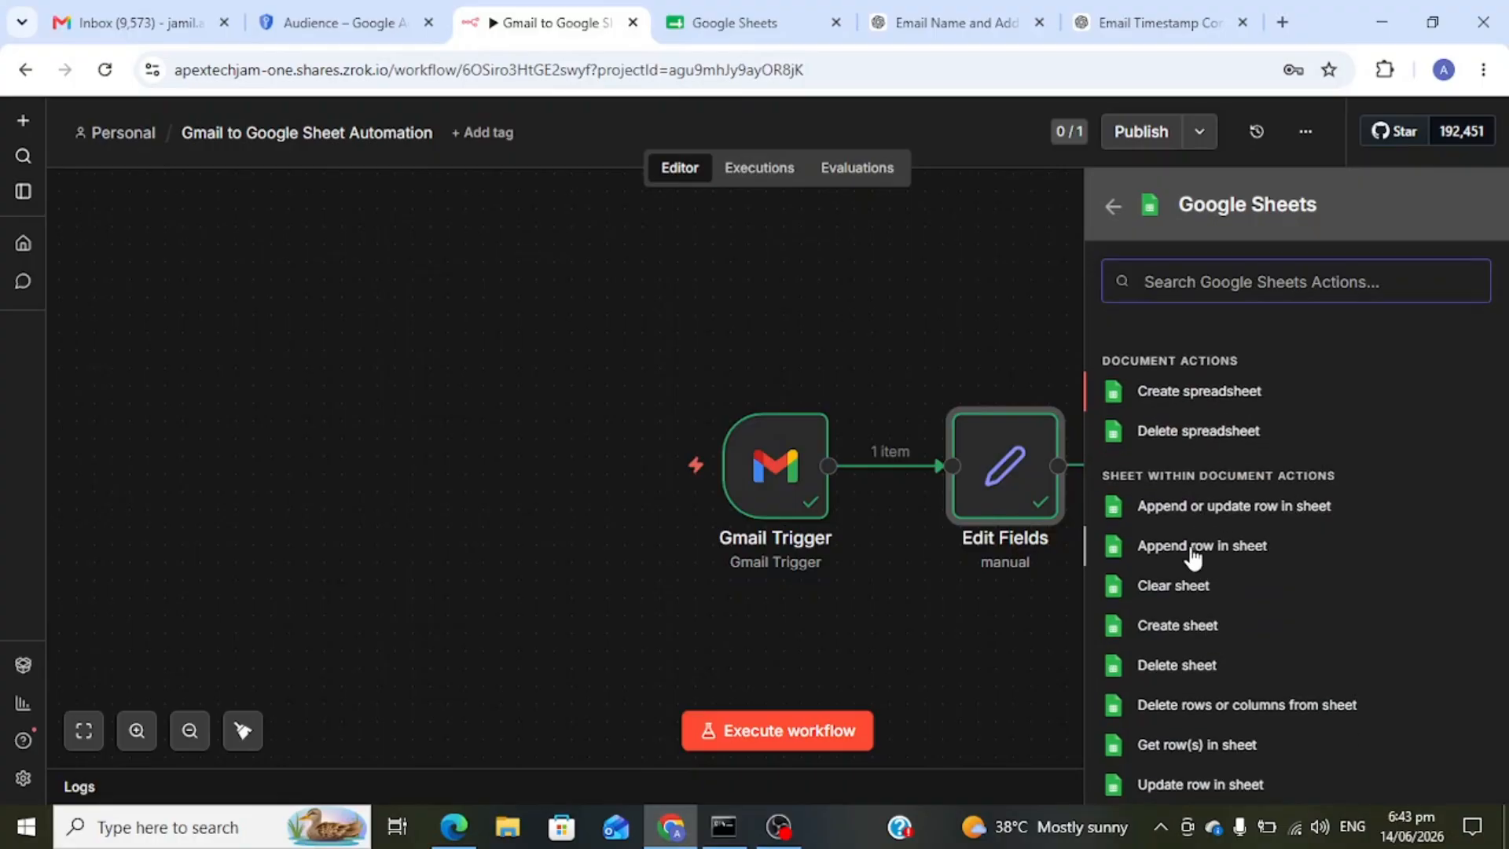
left_click(1195, 556)
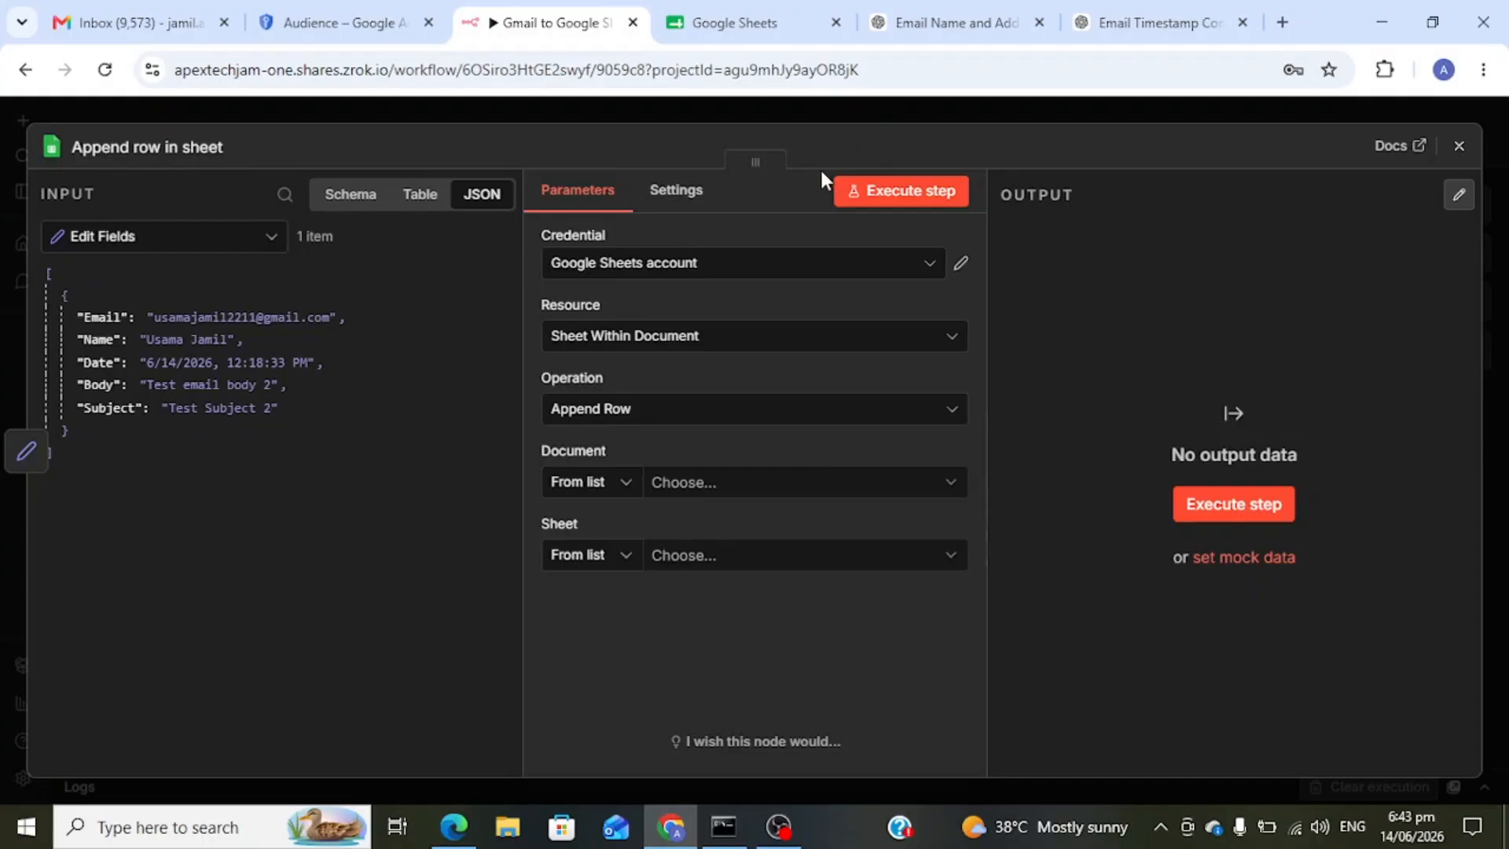
- Launch Google Sheets in a new tab from Gmail's apps grid
left_click(171, 14)
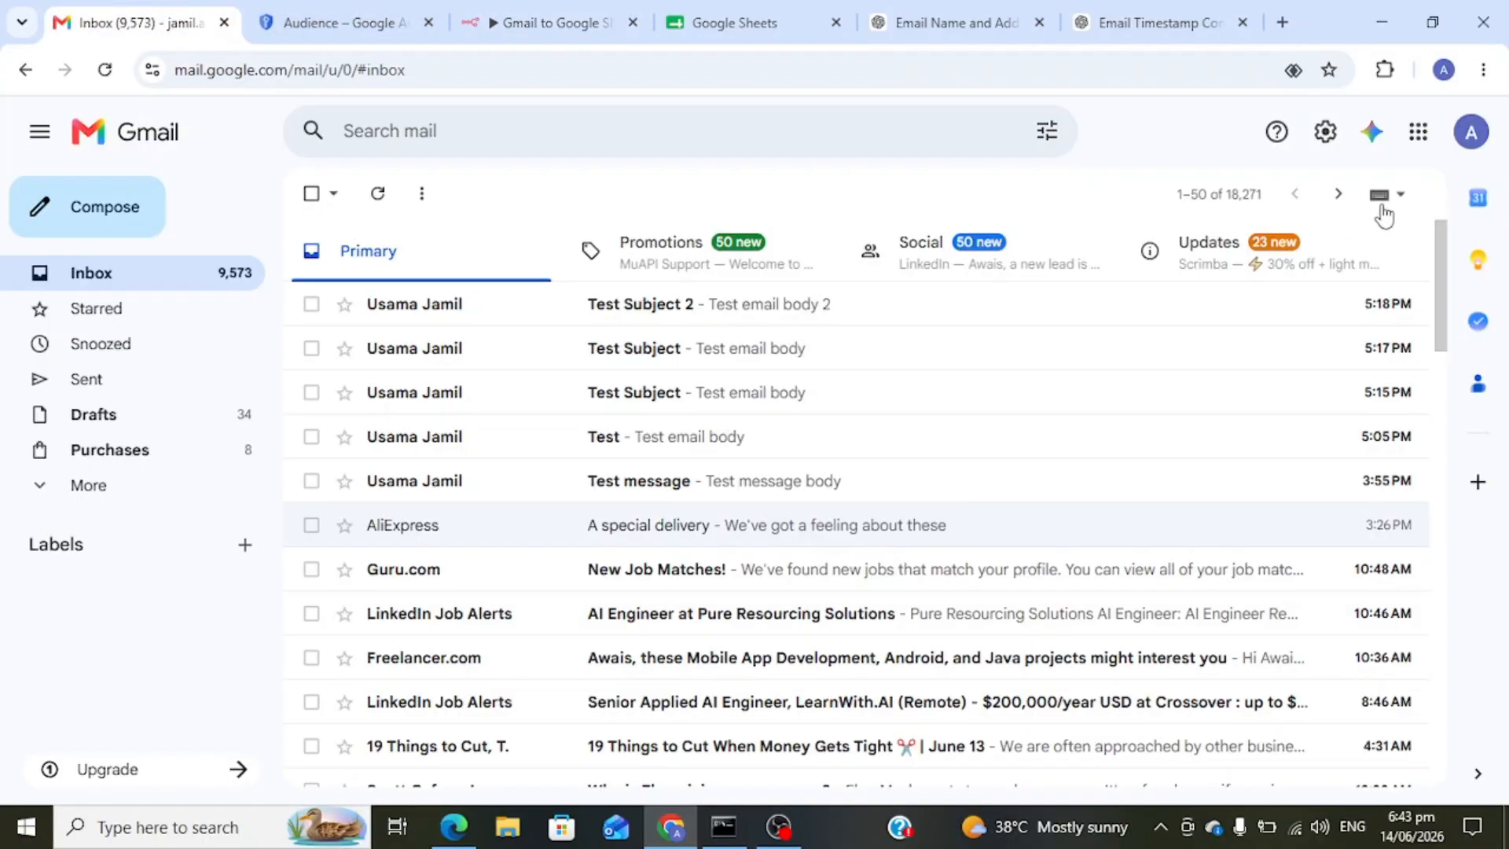
left_click(1419, 135)
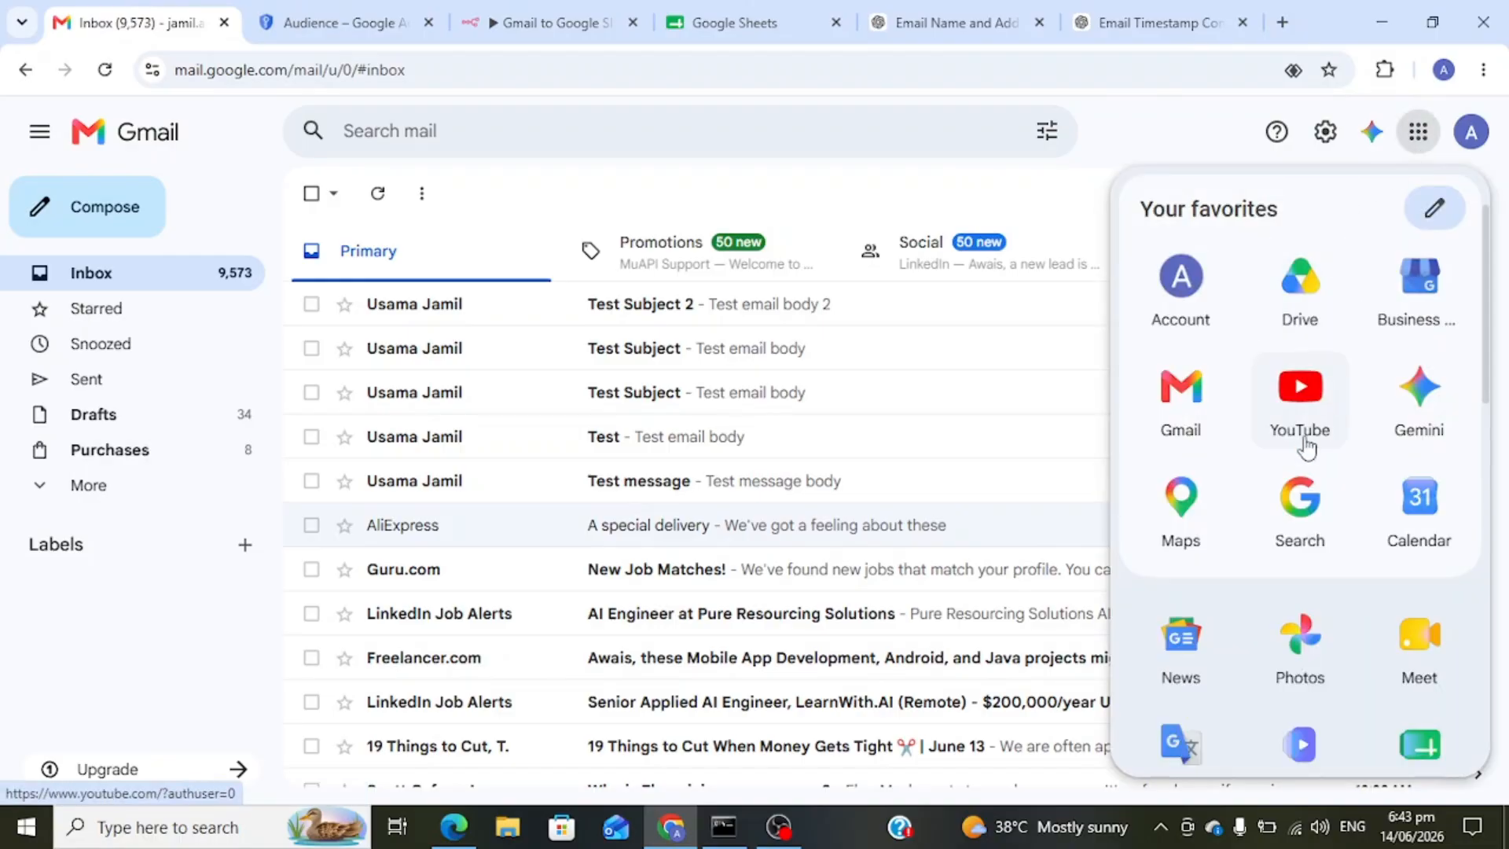
scroll(1383, 675, "down", 2)
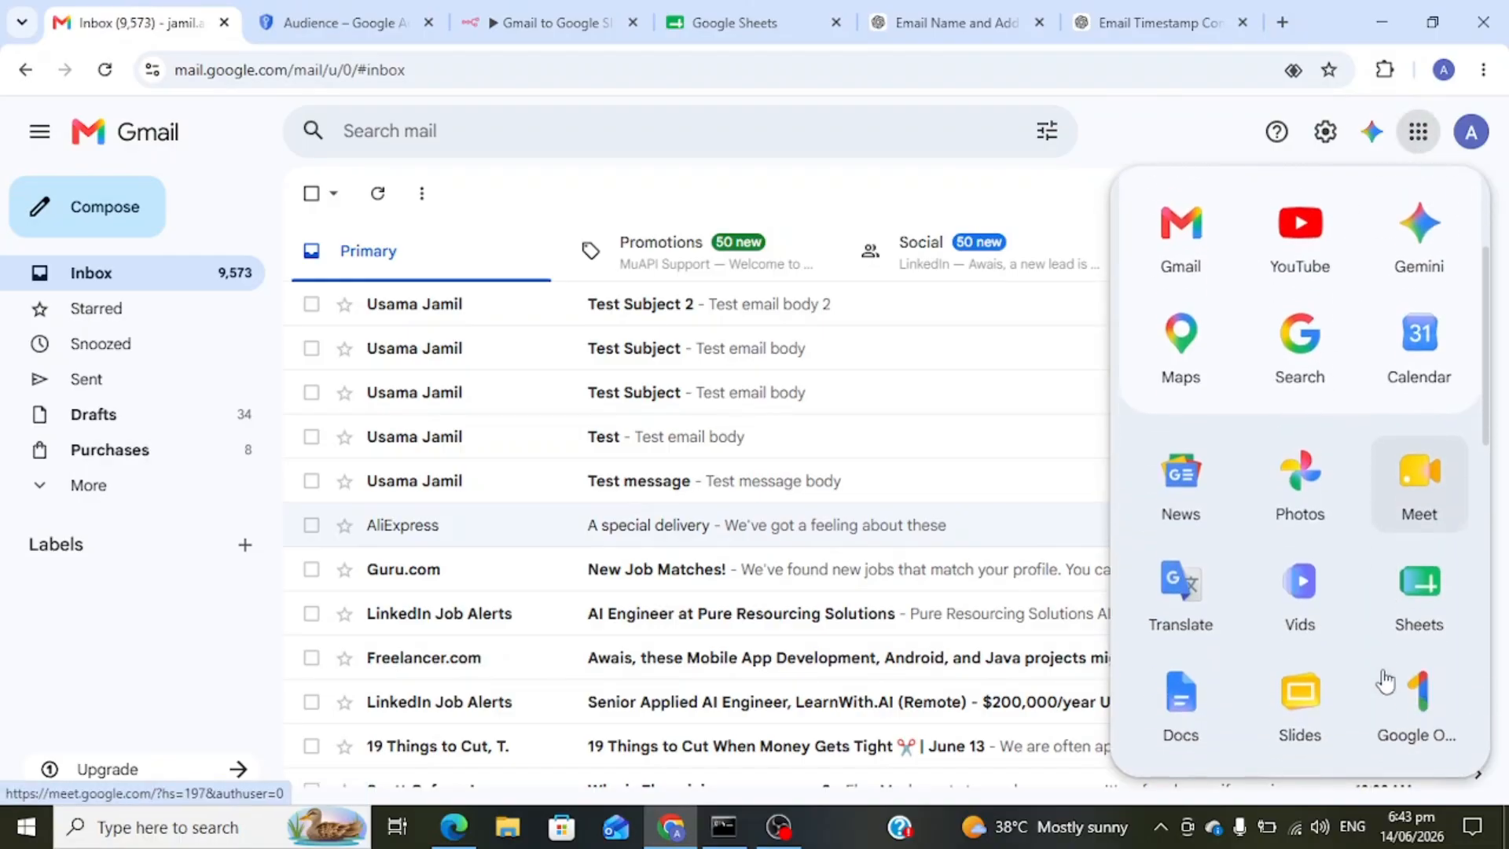
left_click(1420, 585)
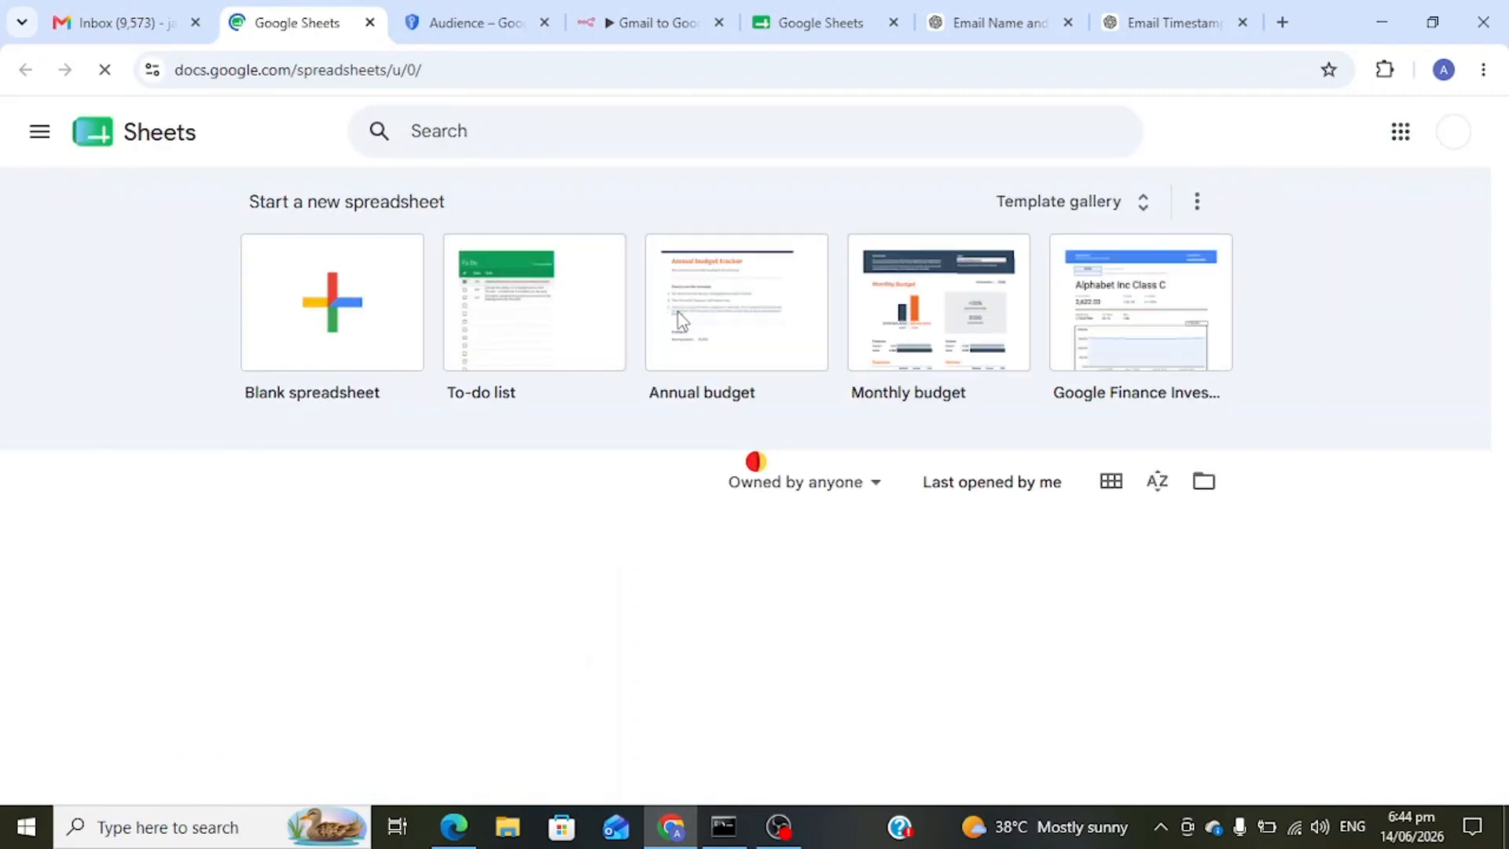
- Create a blank spreadsheet and title it 'Gmail to Google Sheet'
left_click(351, 322)
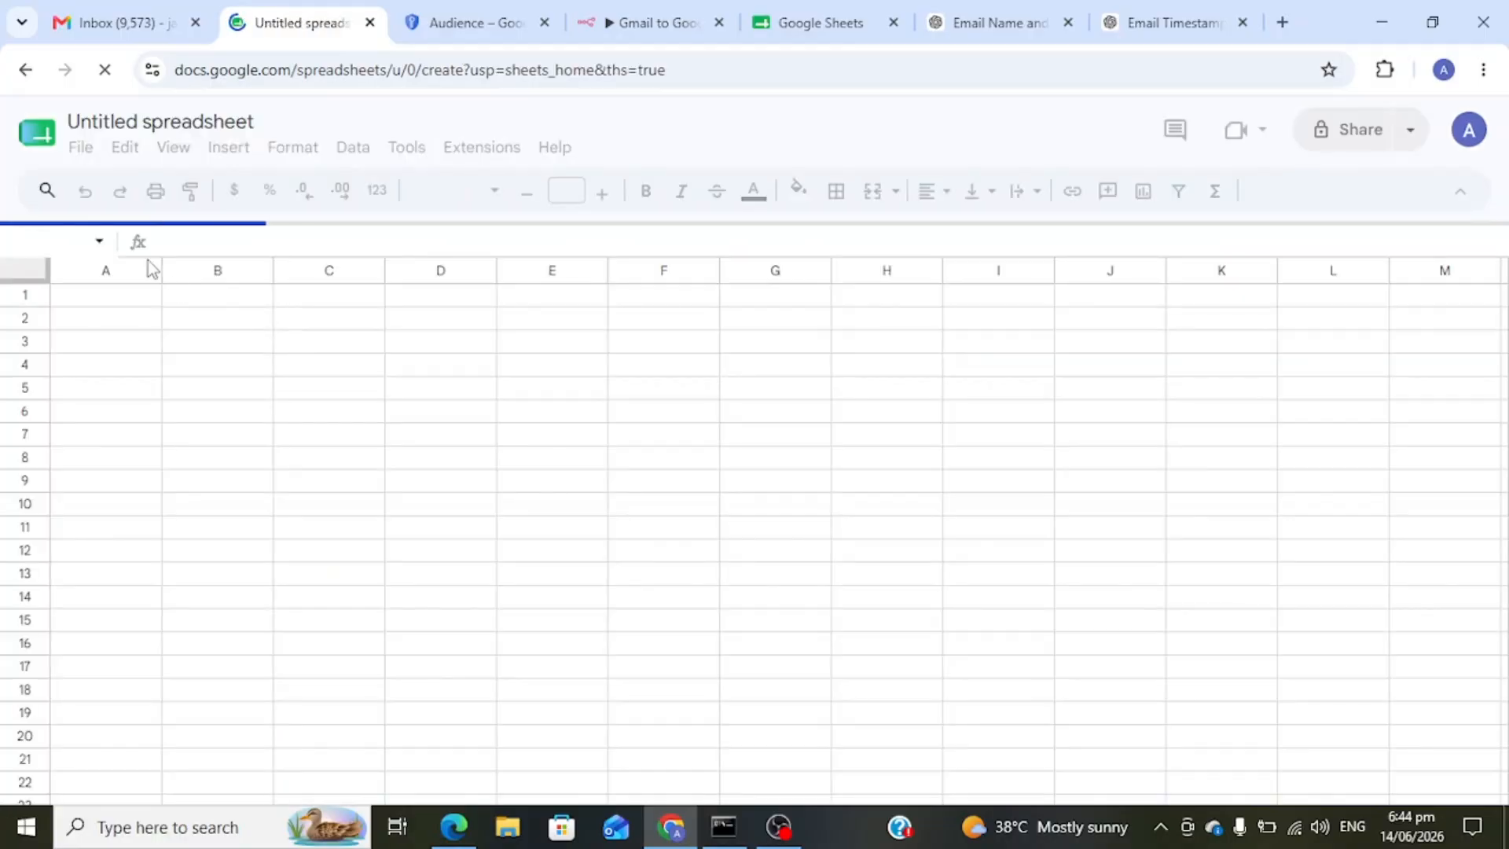
double_click(192, 122)
key("BackSpace")
key("BackSpace")
key("BackSpace")
key("BackSpace")
key("BackSpace")
key("BackSpace")
key("BackSpace")
key("BackSpace")
key("BackSpace")
key("BackSpace")
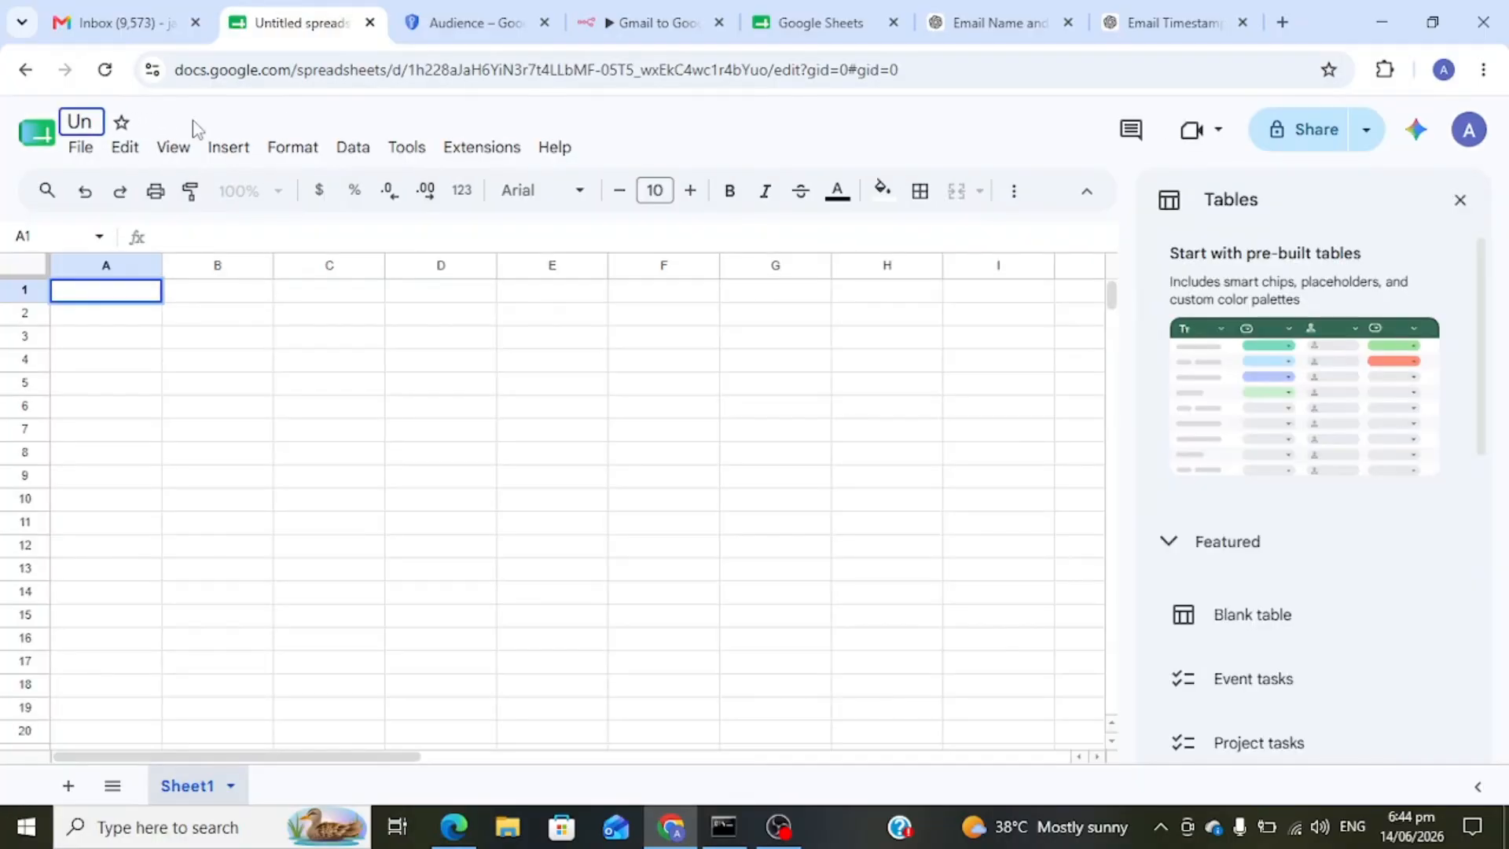
type("Gmail to ")
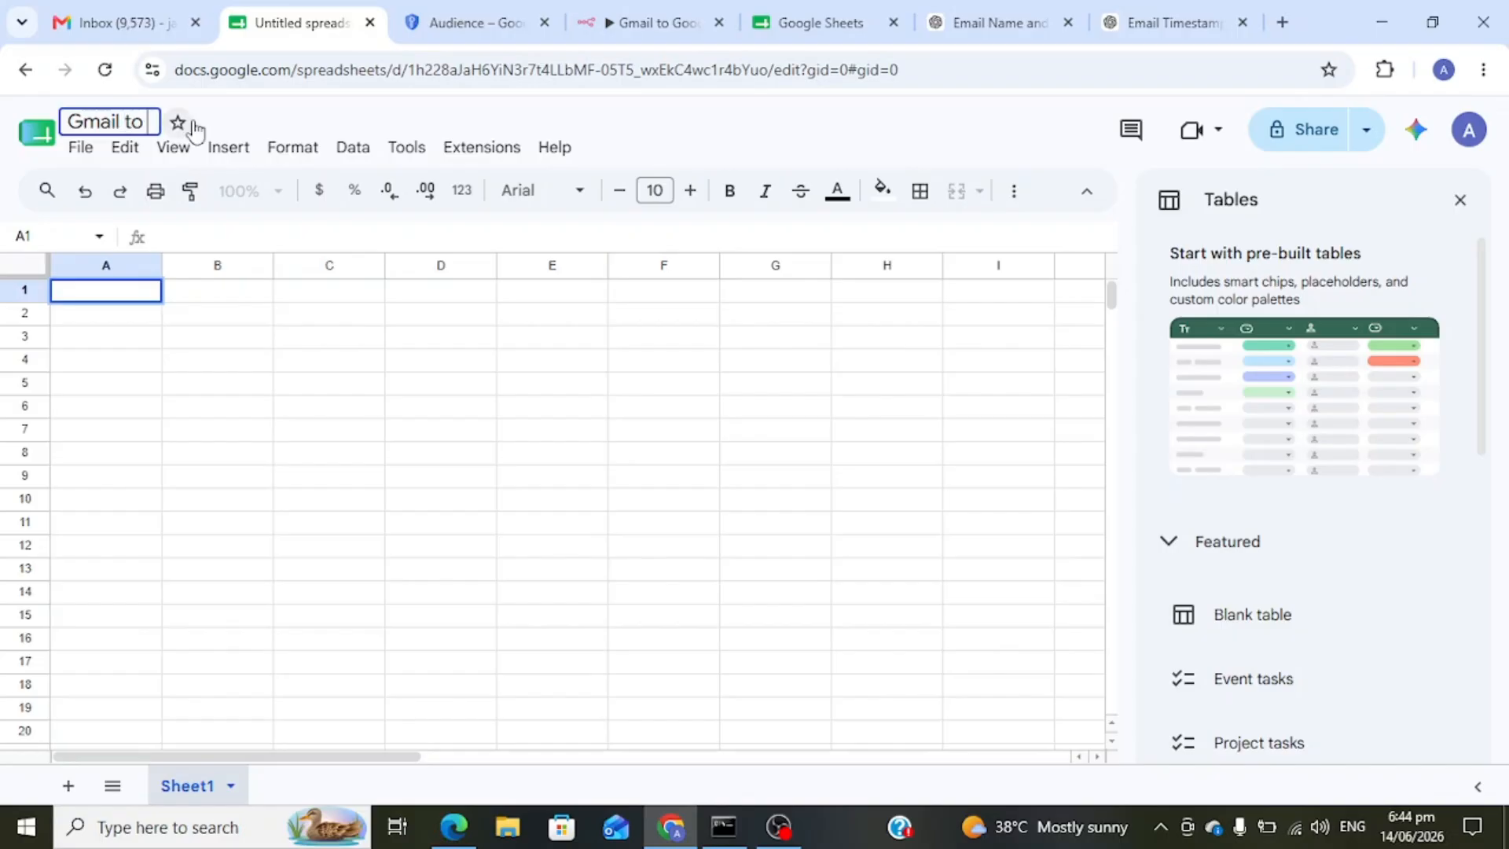
type("Google Sheet")
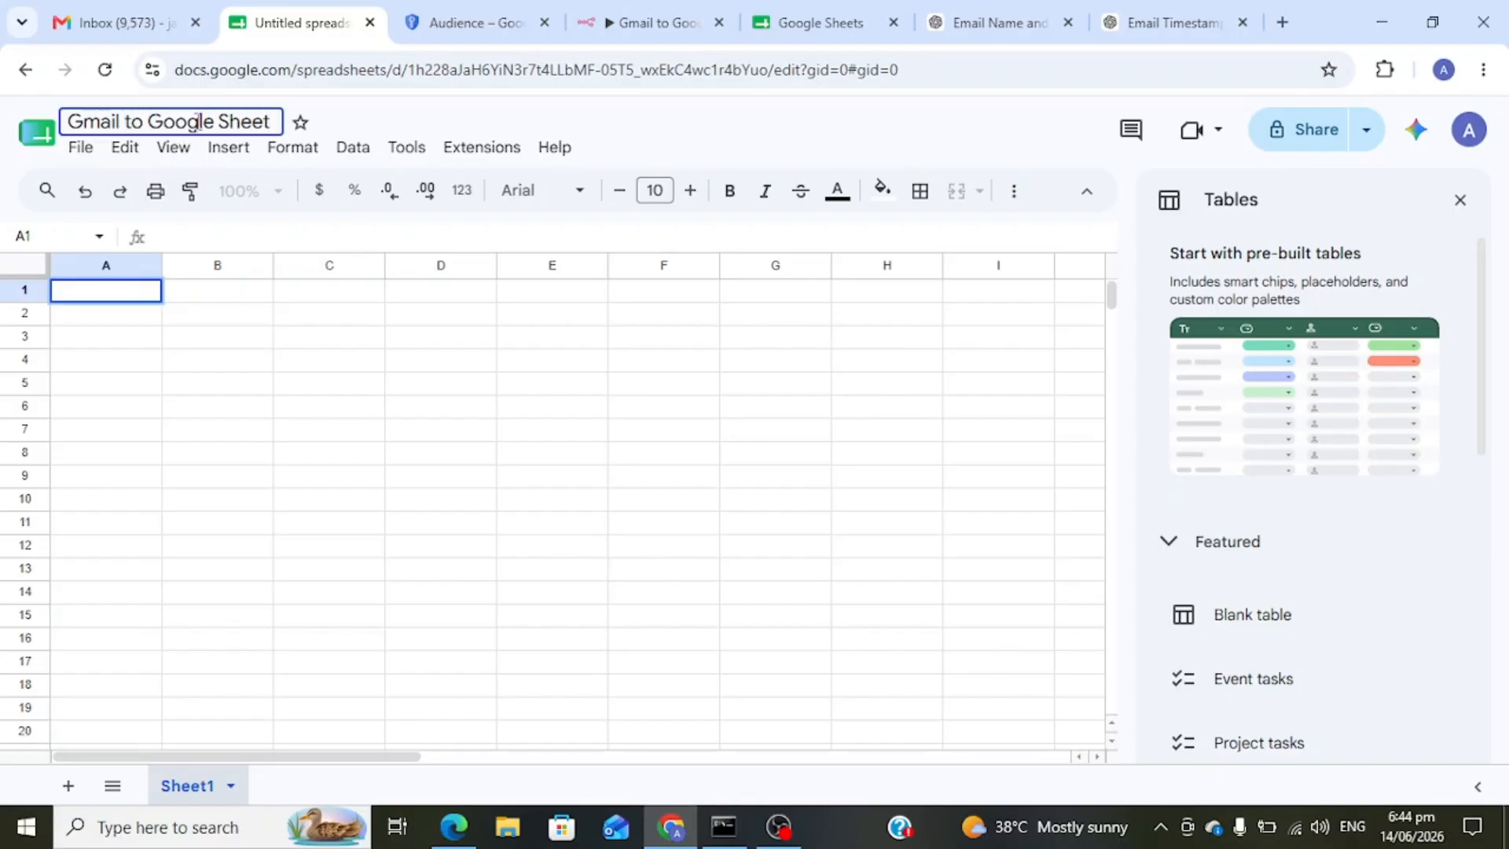
left_click(362, 123)
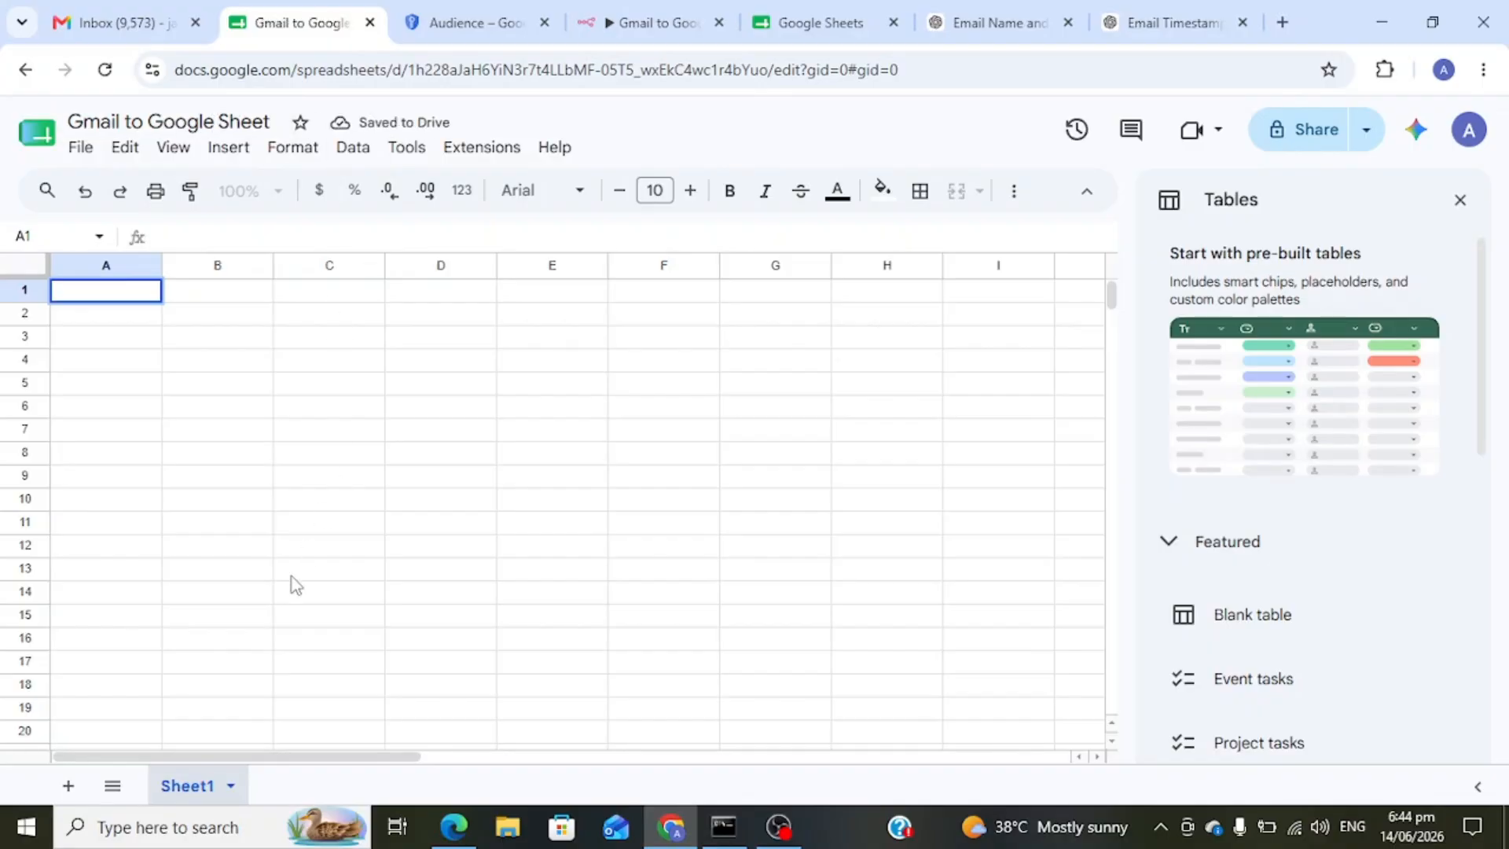
scroll(291, 577, "down", 1)
- Rename the Sheet1 tab to 'Email Data'
double_click(195, 786)
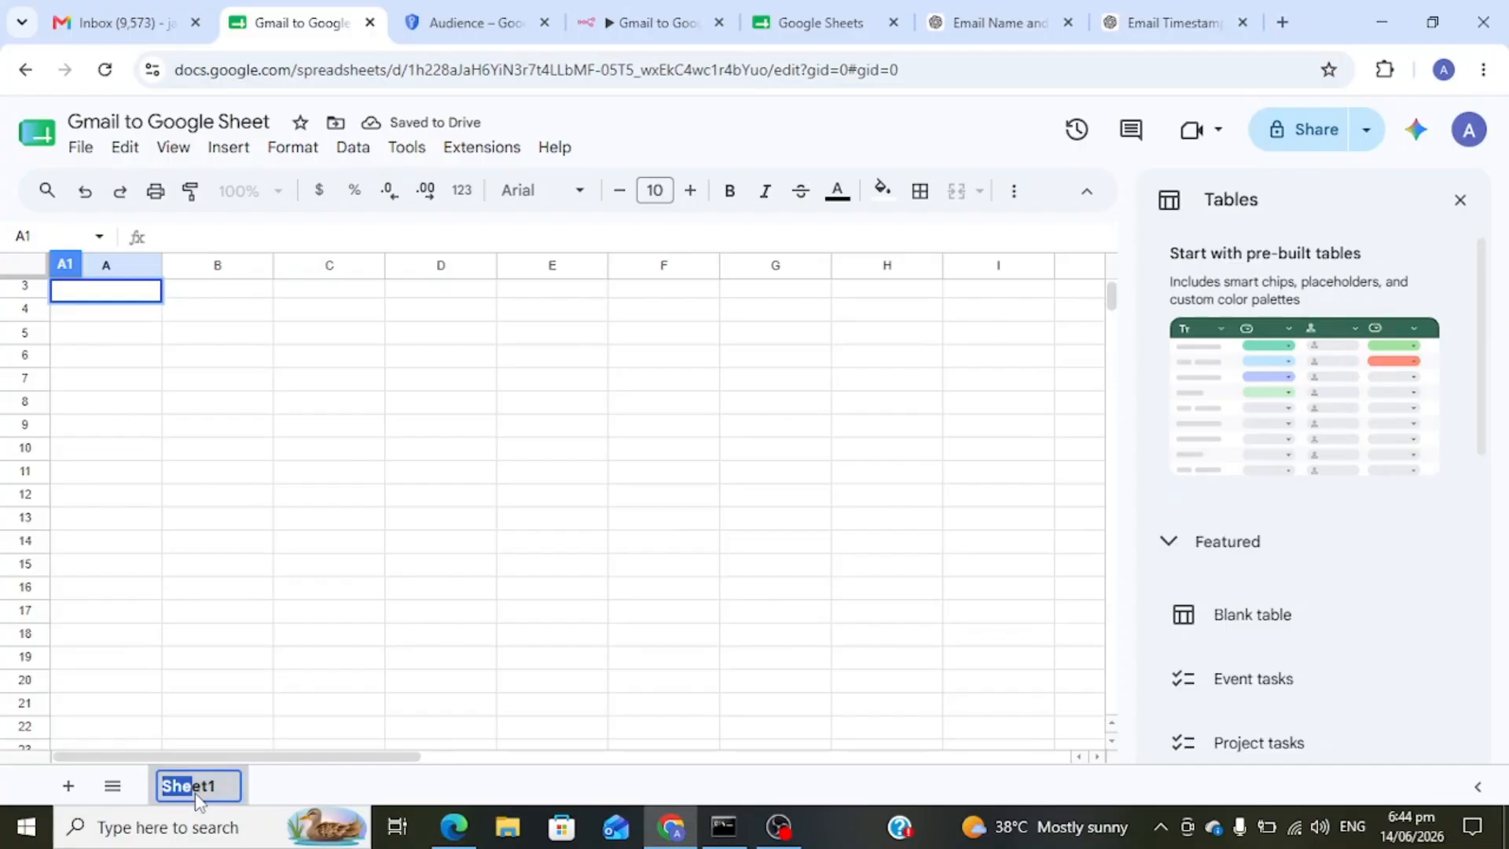
key("ctrl+a")
type("Email Data")
key("Return")
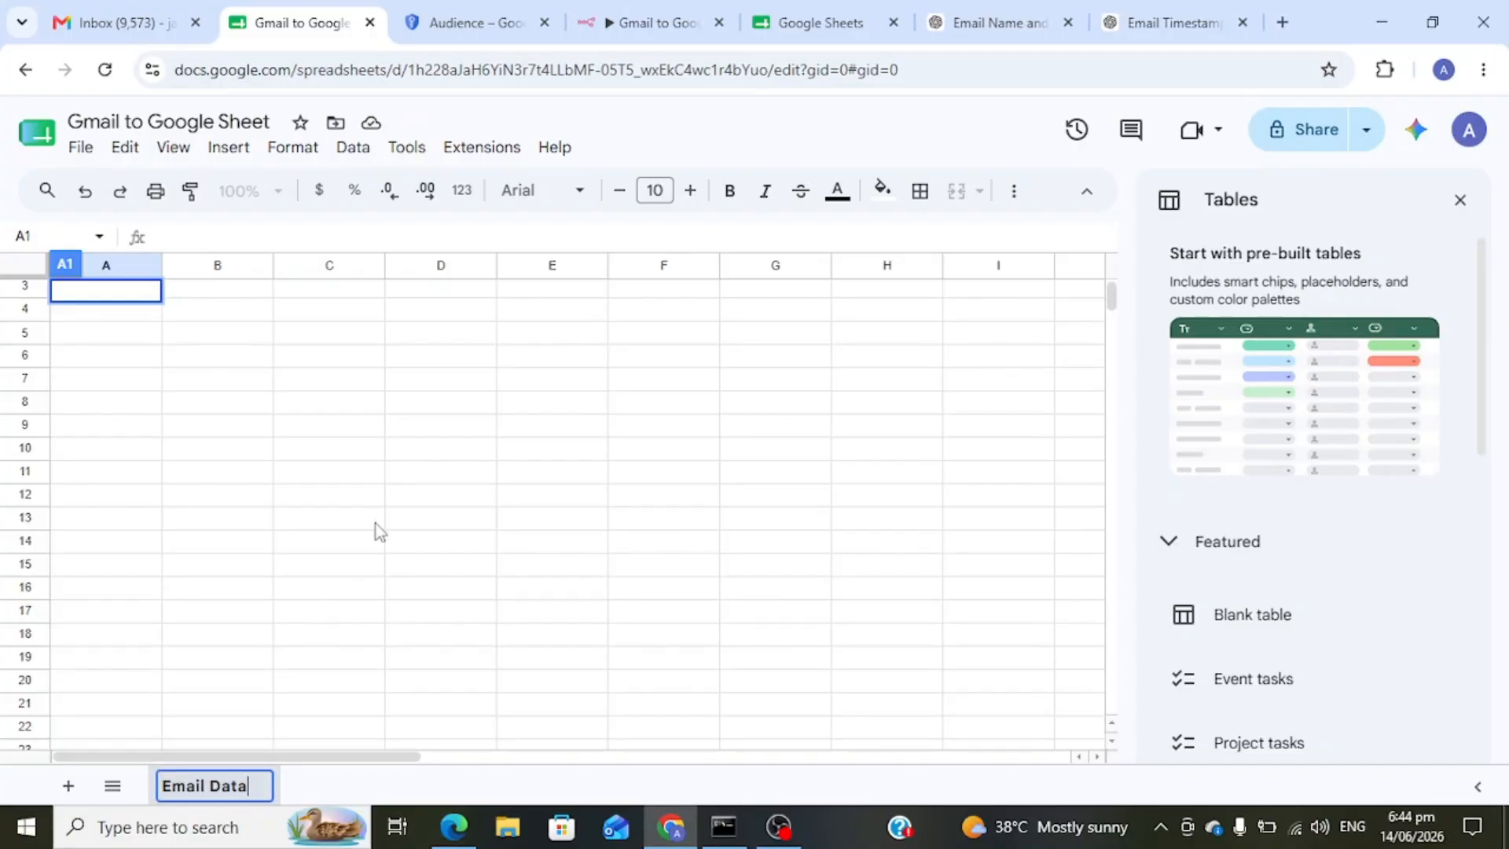
left_click(680, 138)
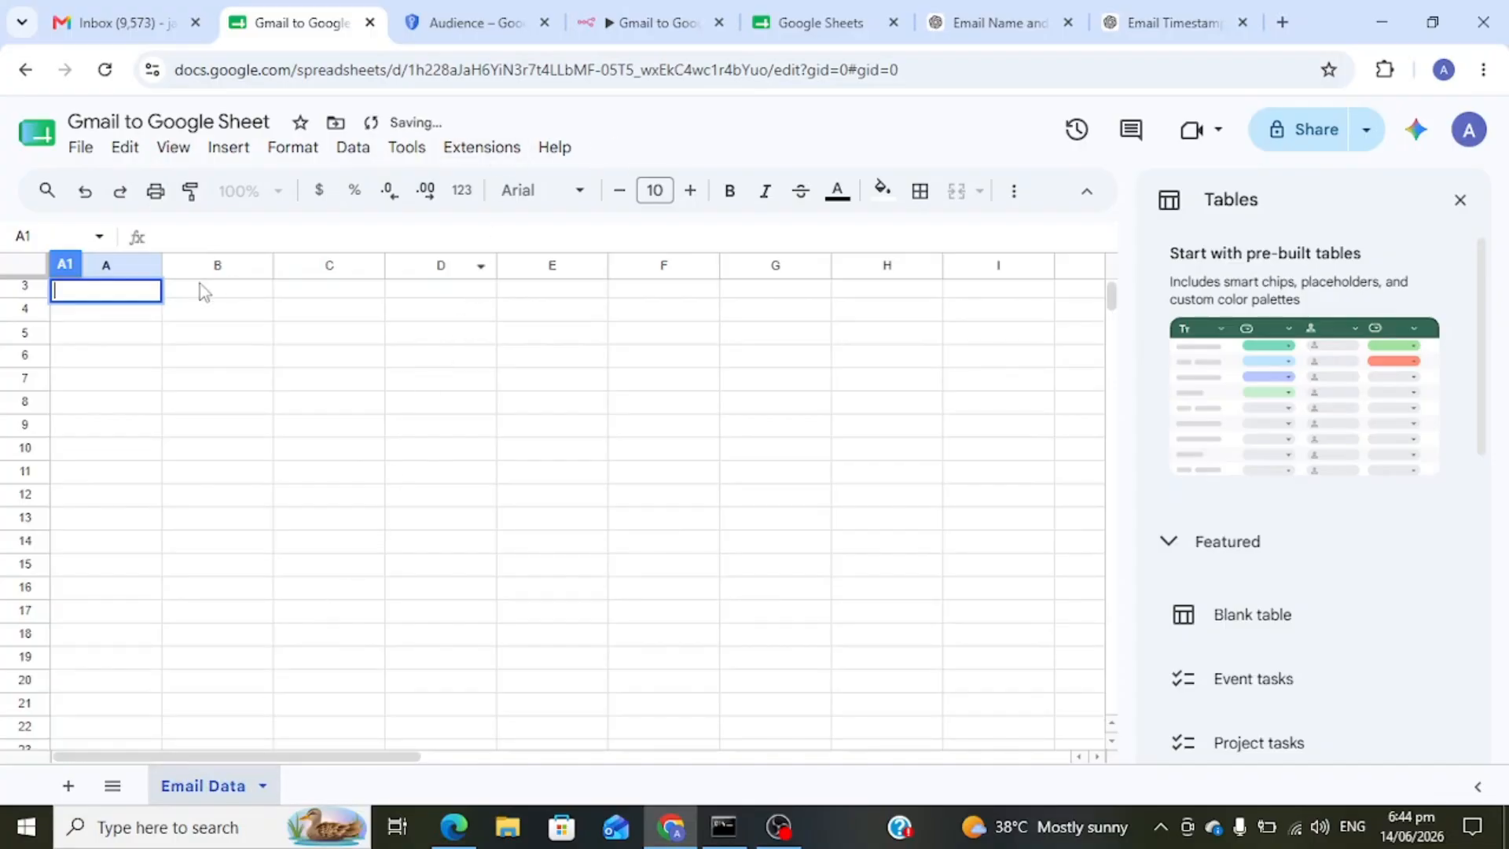
- Enter headers Email, Name, Date, Body and Subject across A3 to E3
double_click(103, 294)
type("Email")
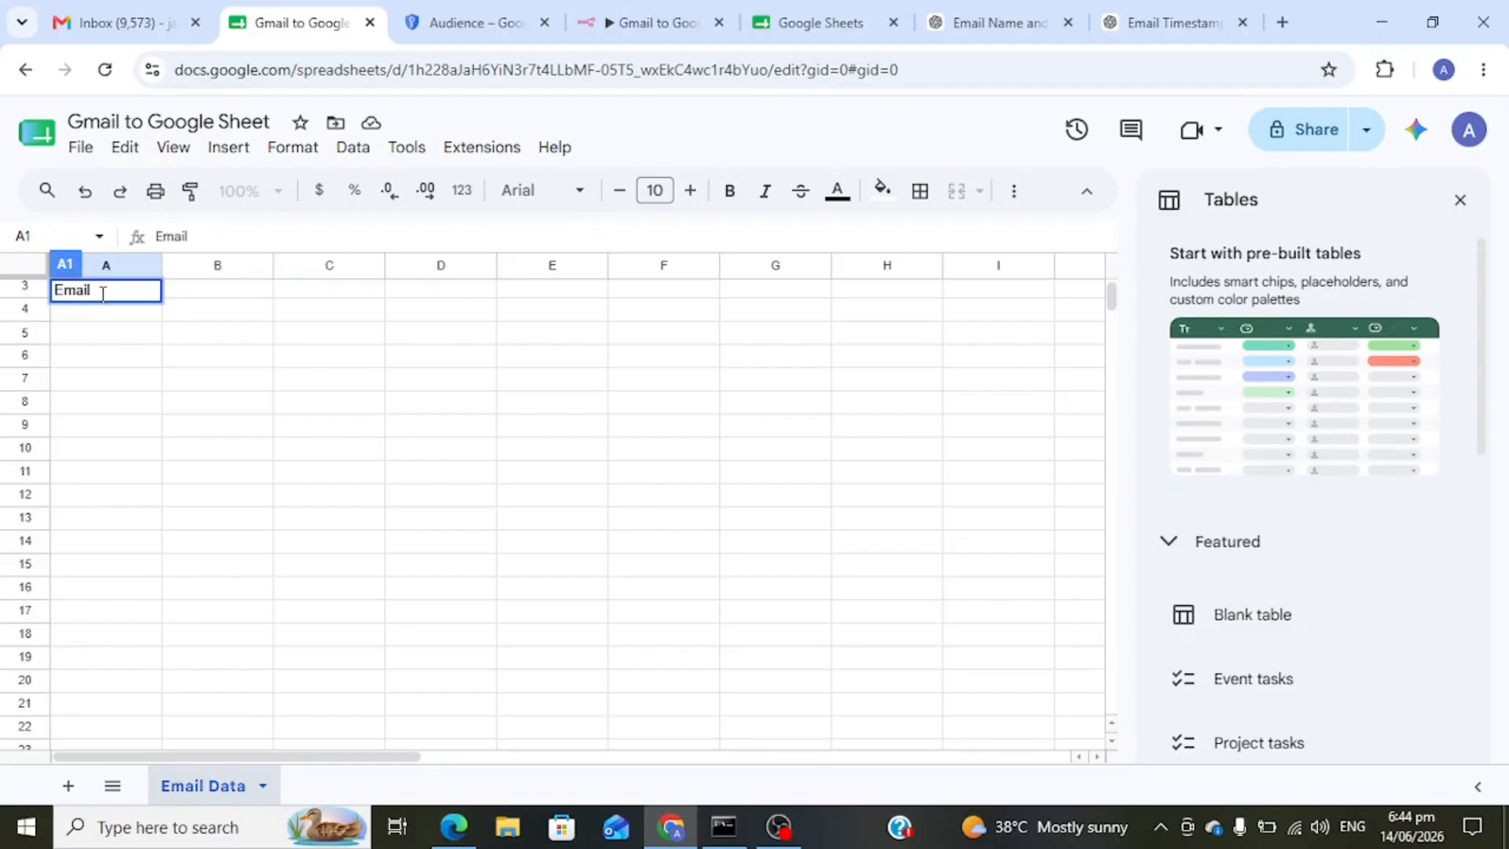
left_click(217, 291)
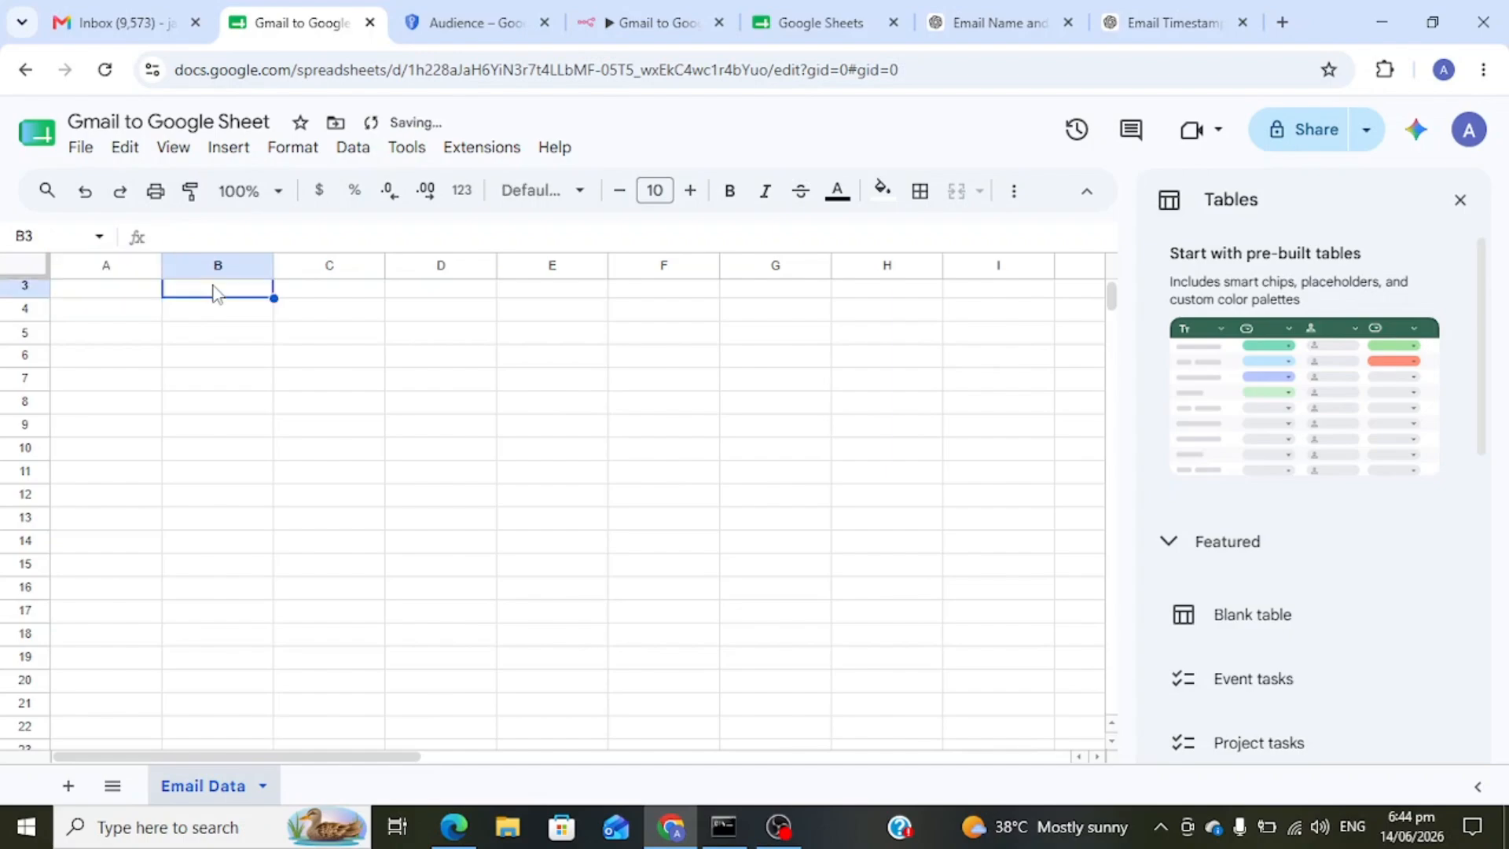
left_click(146, 291)
type("em")
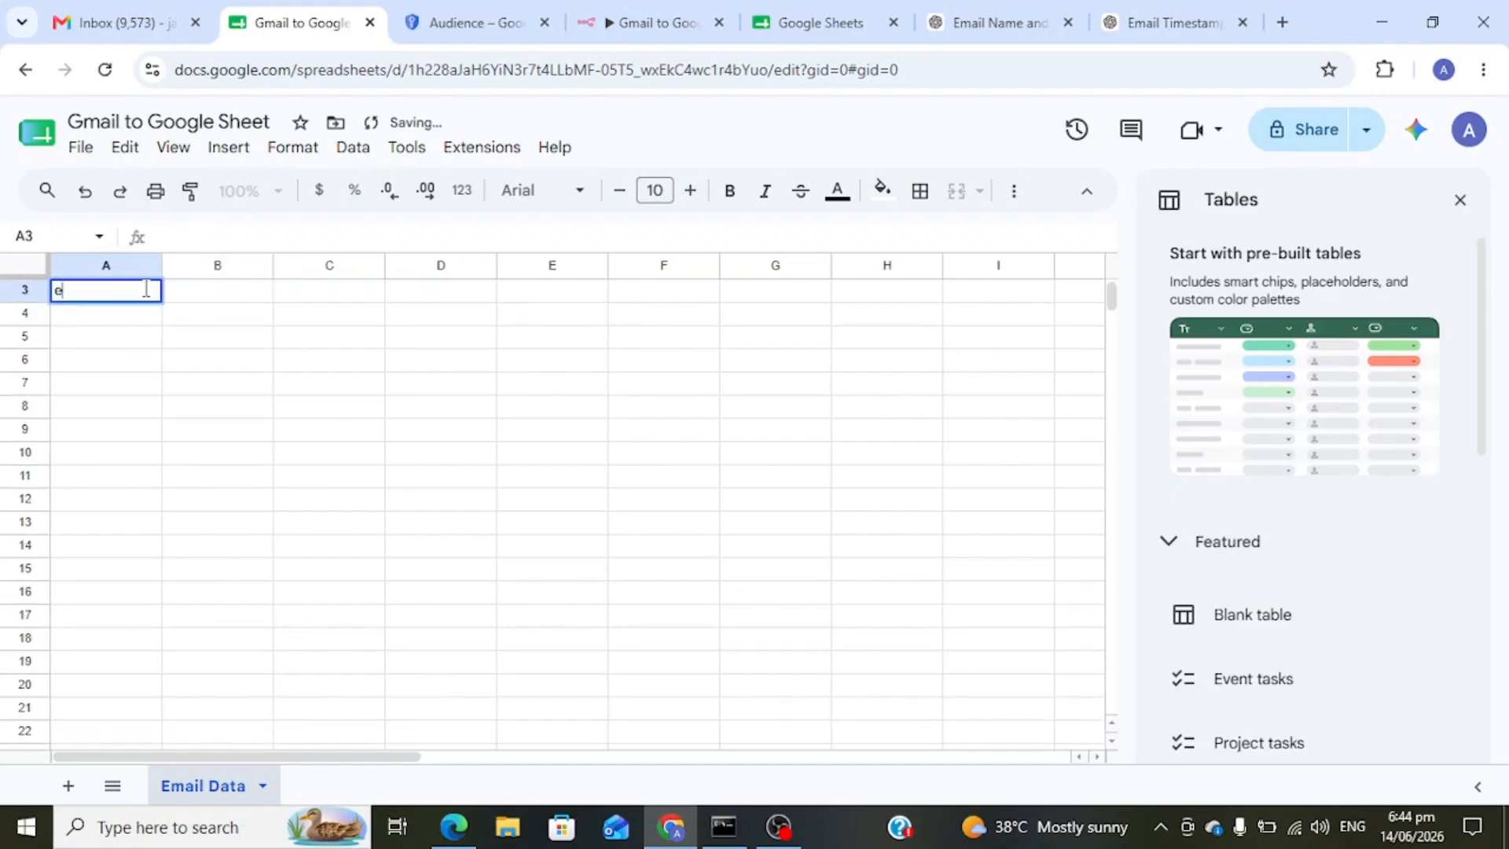
key("BackSpace")
key("BackSpace")
type("Email")
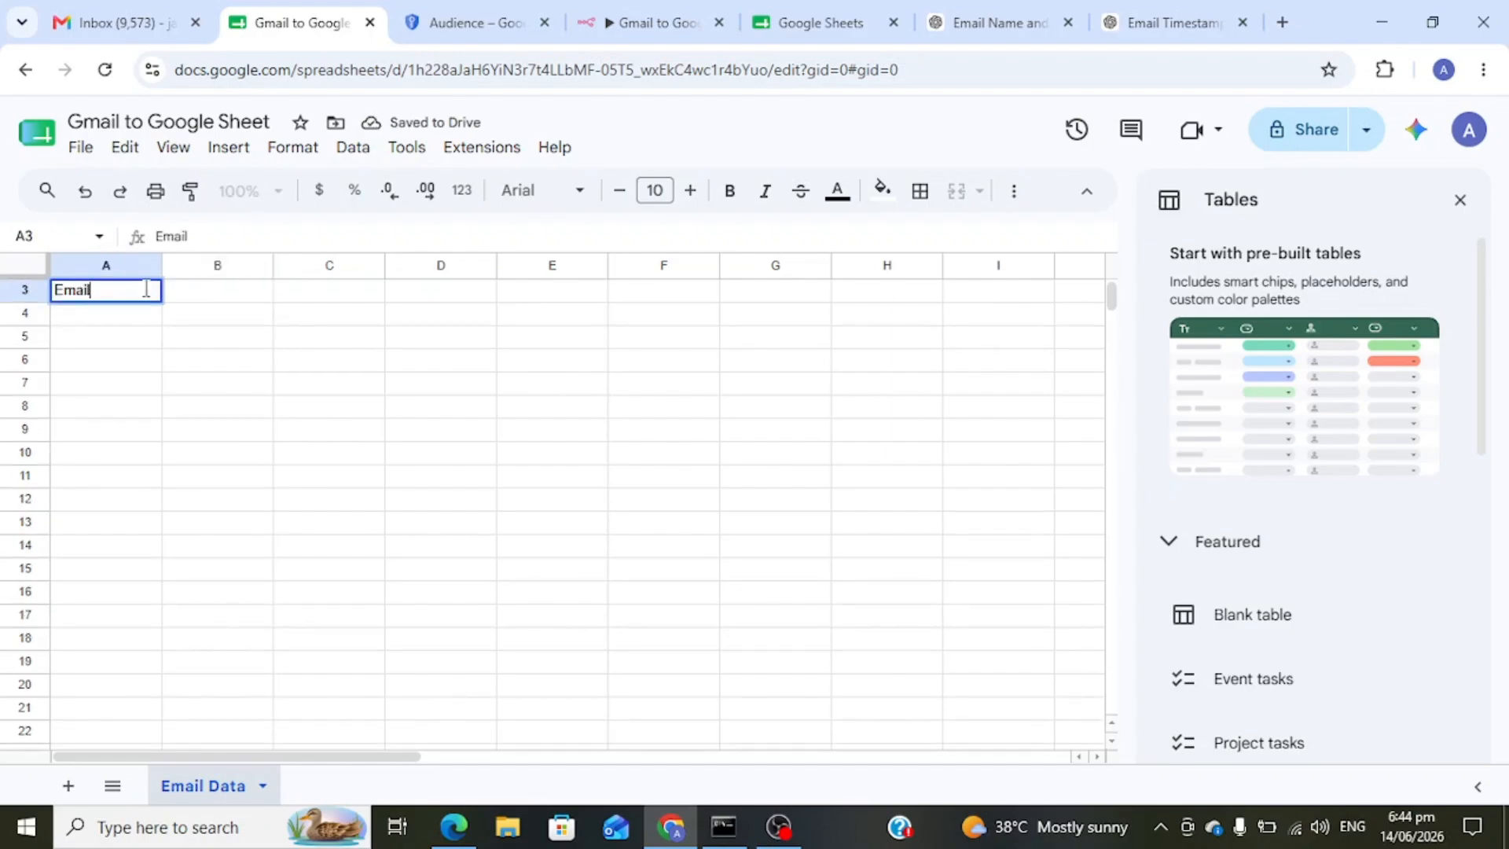
key("Return")
left_click(196, 297)
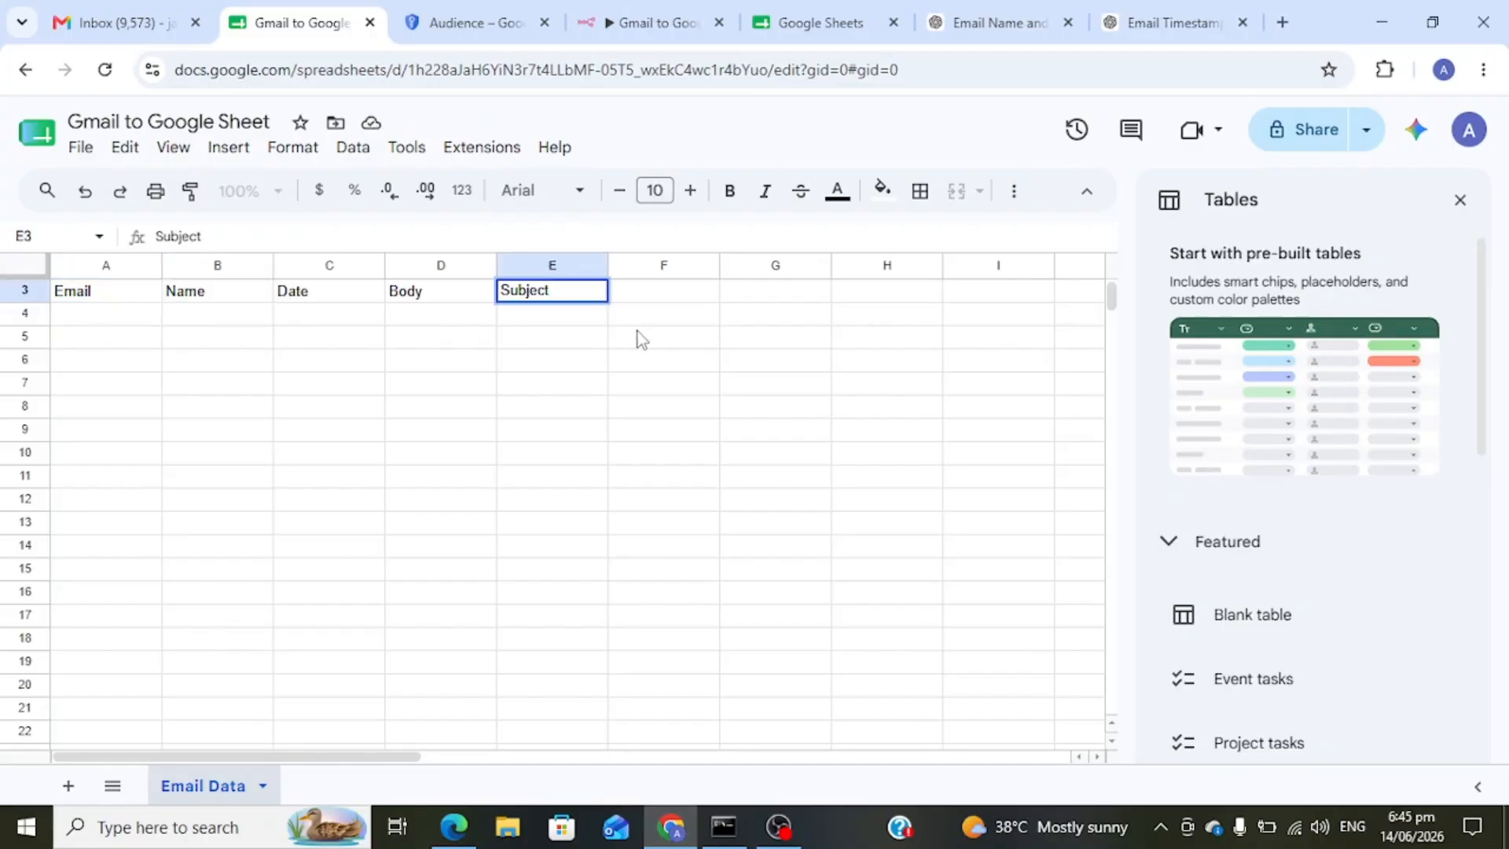
left_click(638, 338)
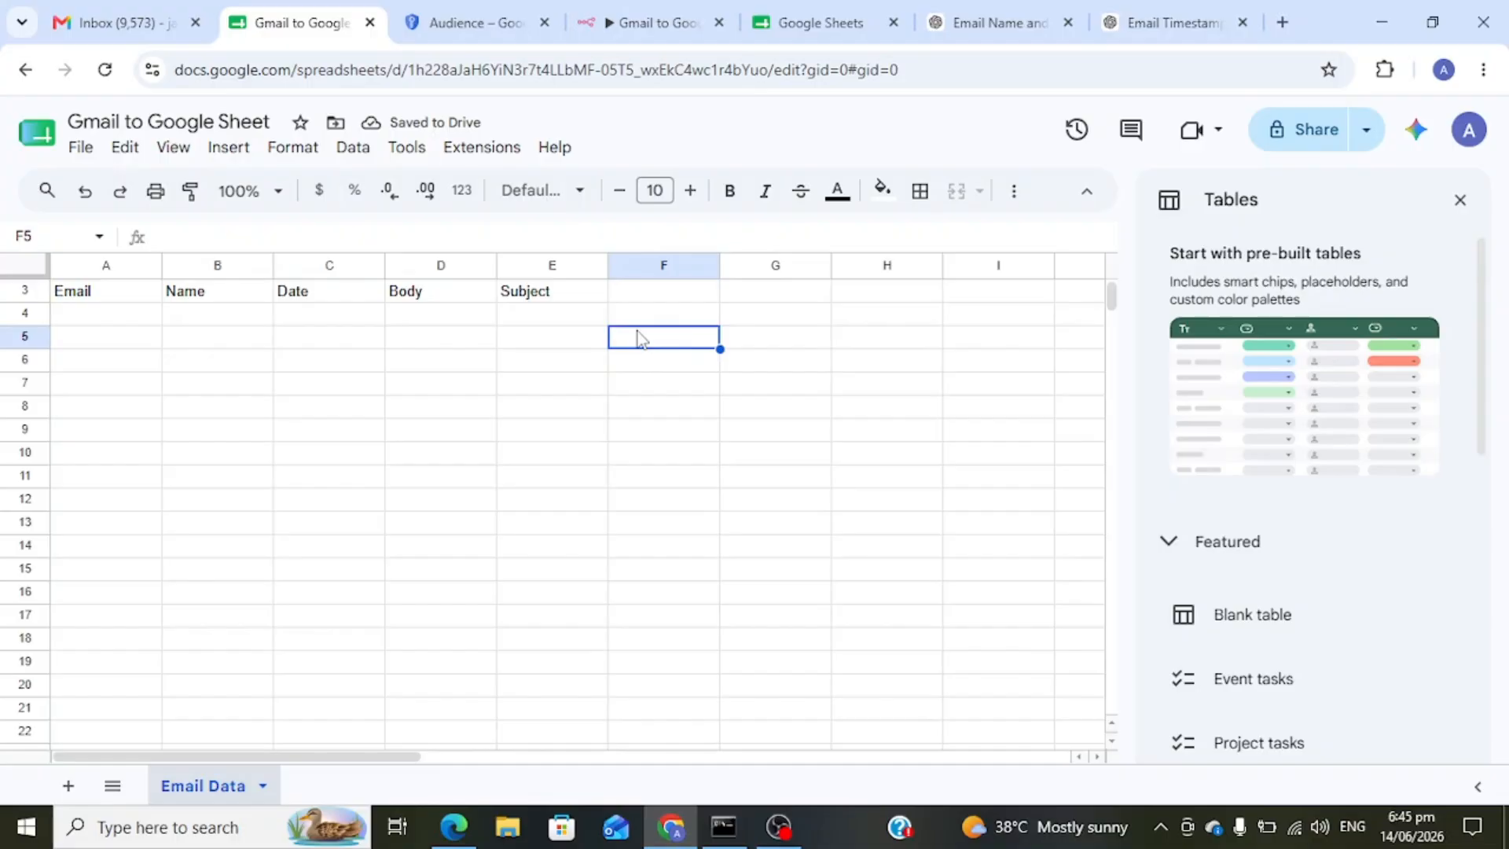
- Make the row 3 headers bold and return to the n8n workflow
left_click(32, 289)
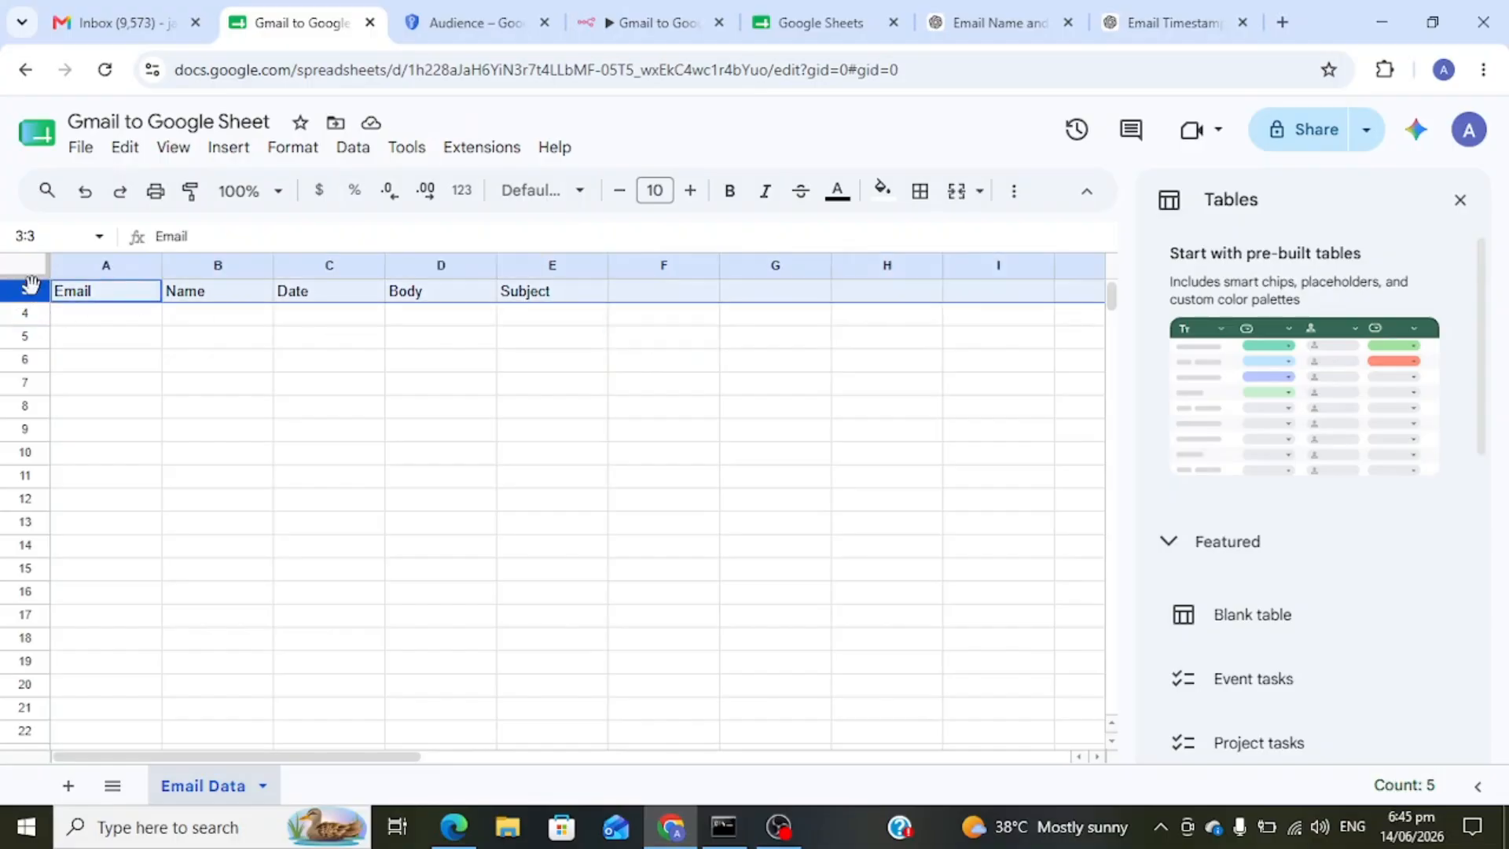
key("ctrl+b")
left_click(360, 428)
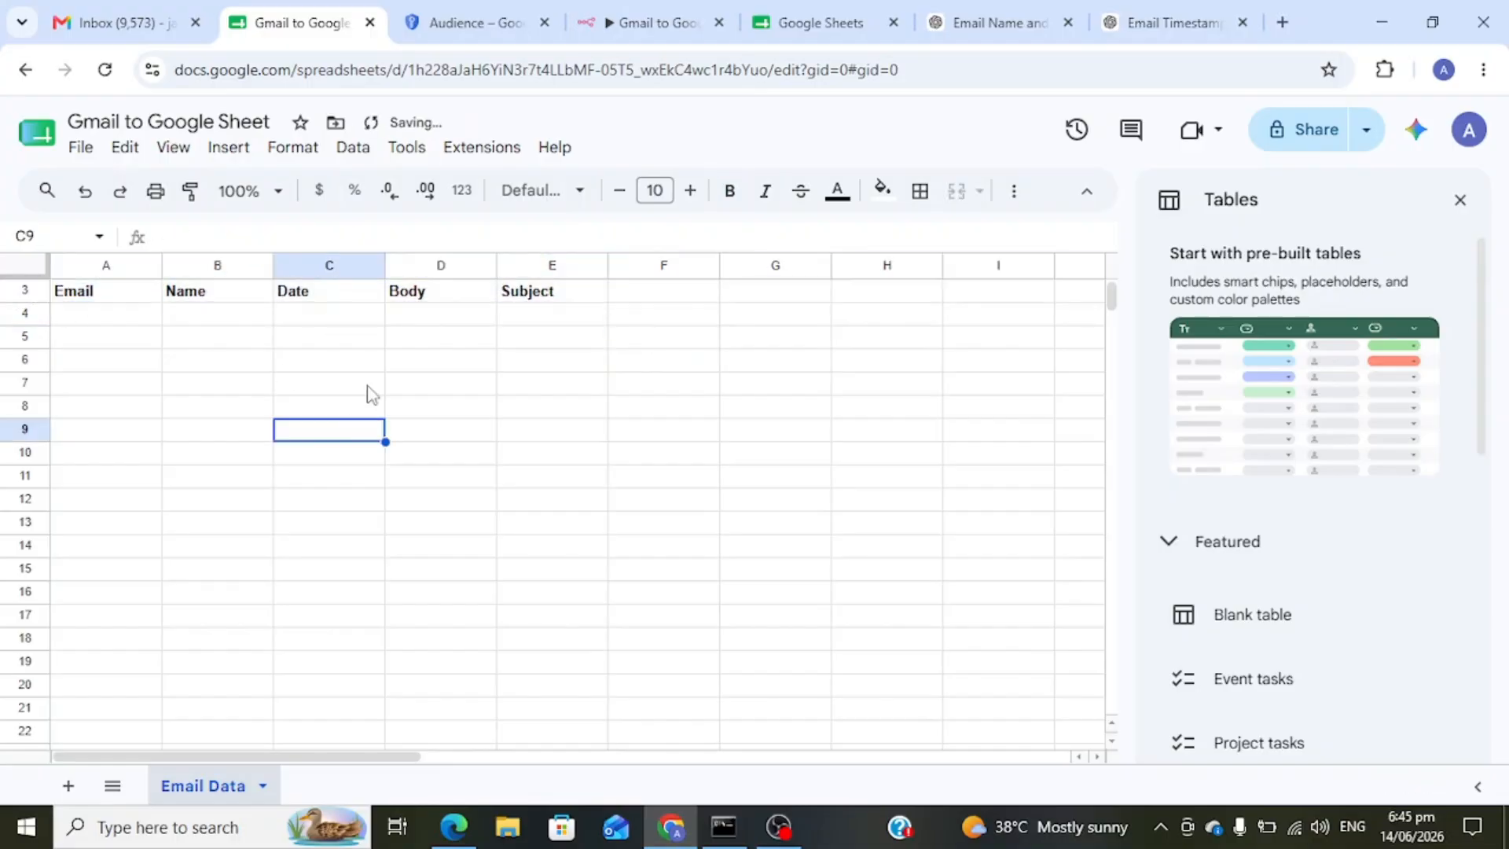
left_click(629, 8)
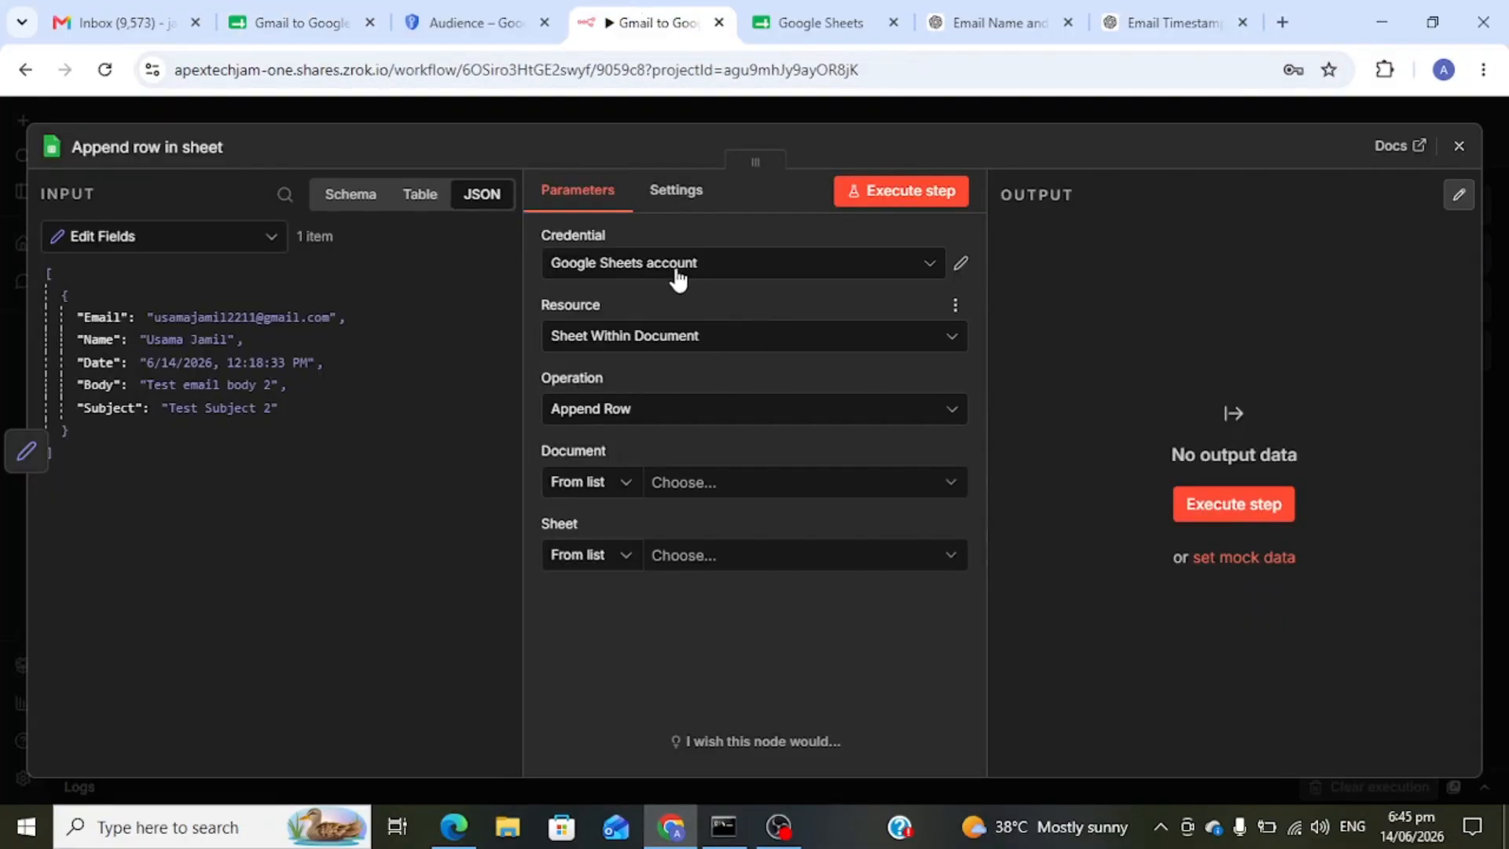
- Review the Google Sheets account credential settings
left_click(962, 267)
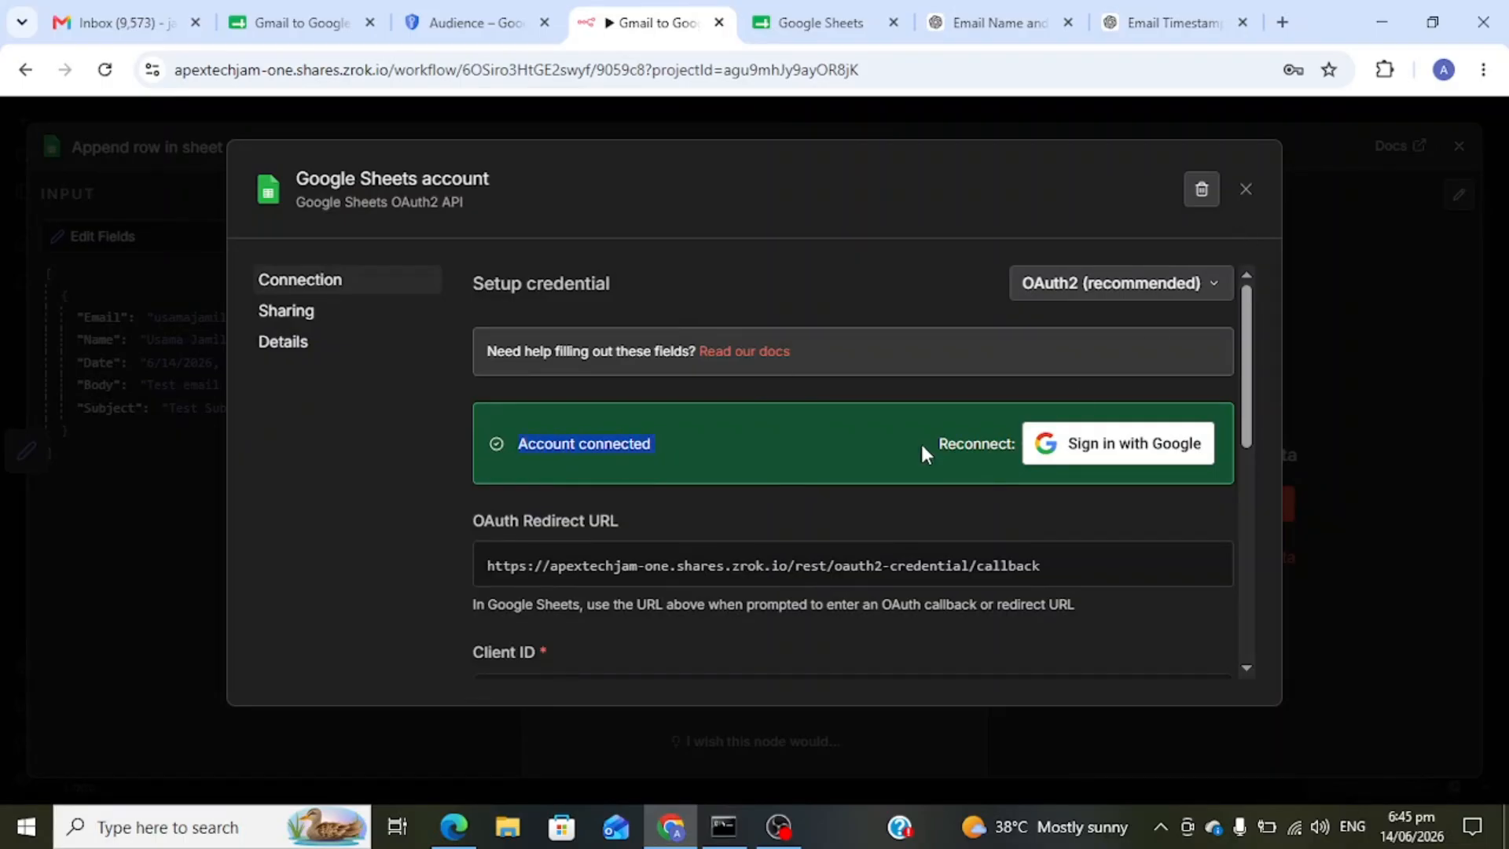
scroll(922, 448, "down", 5)
scroll(921, 440, "up", 5)
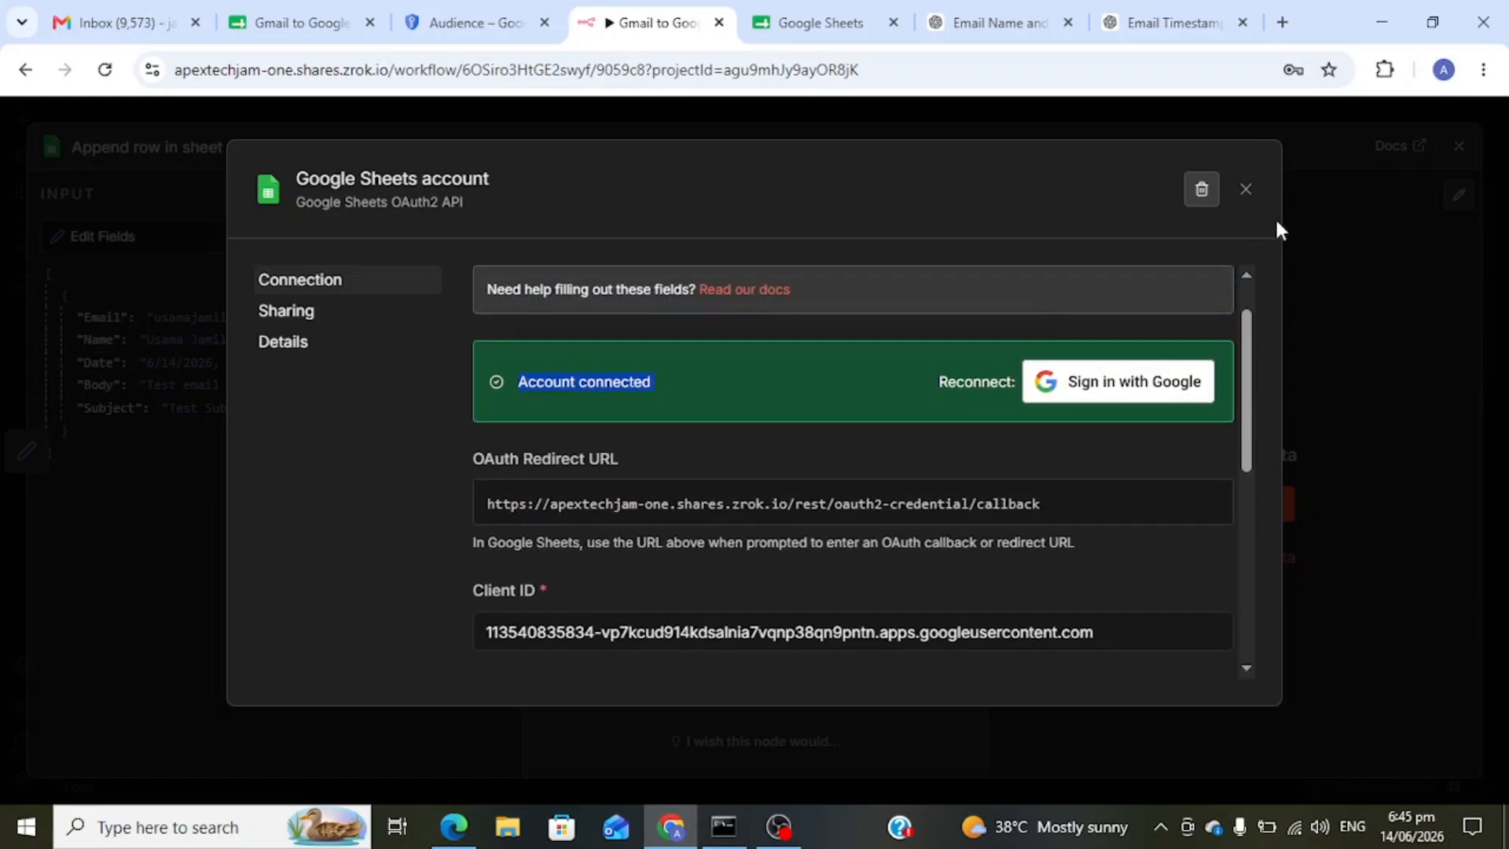
left_click(1246, 189)
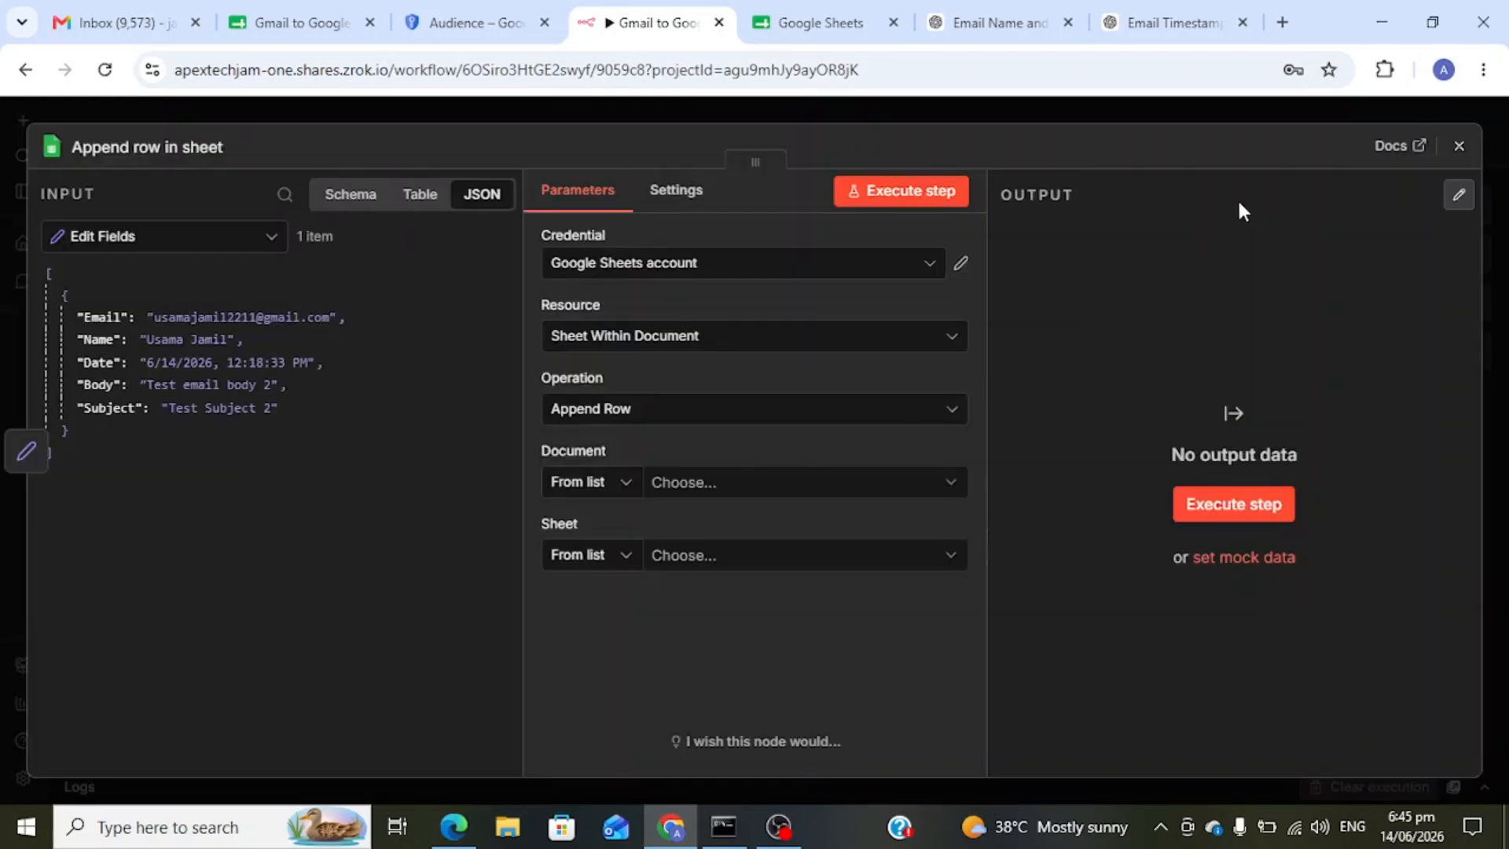
- Set Sheet Within Document / Append Row, targeting Gmail to Google Sheet's Email Data sheet
left_click(767, 346)
left_click(688, 440)
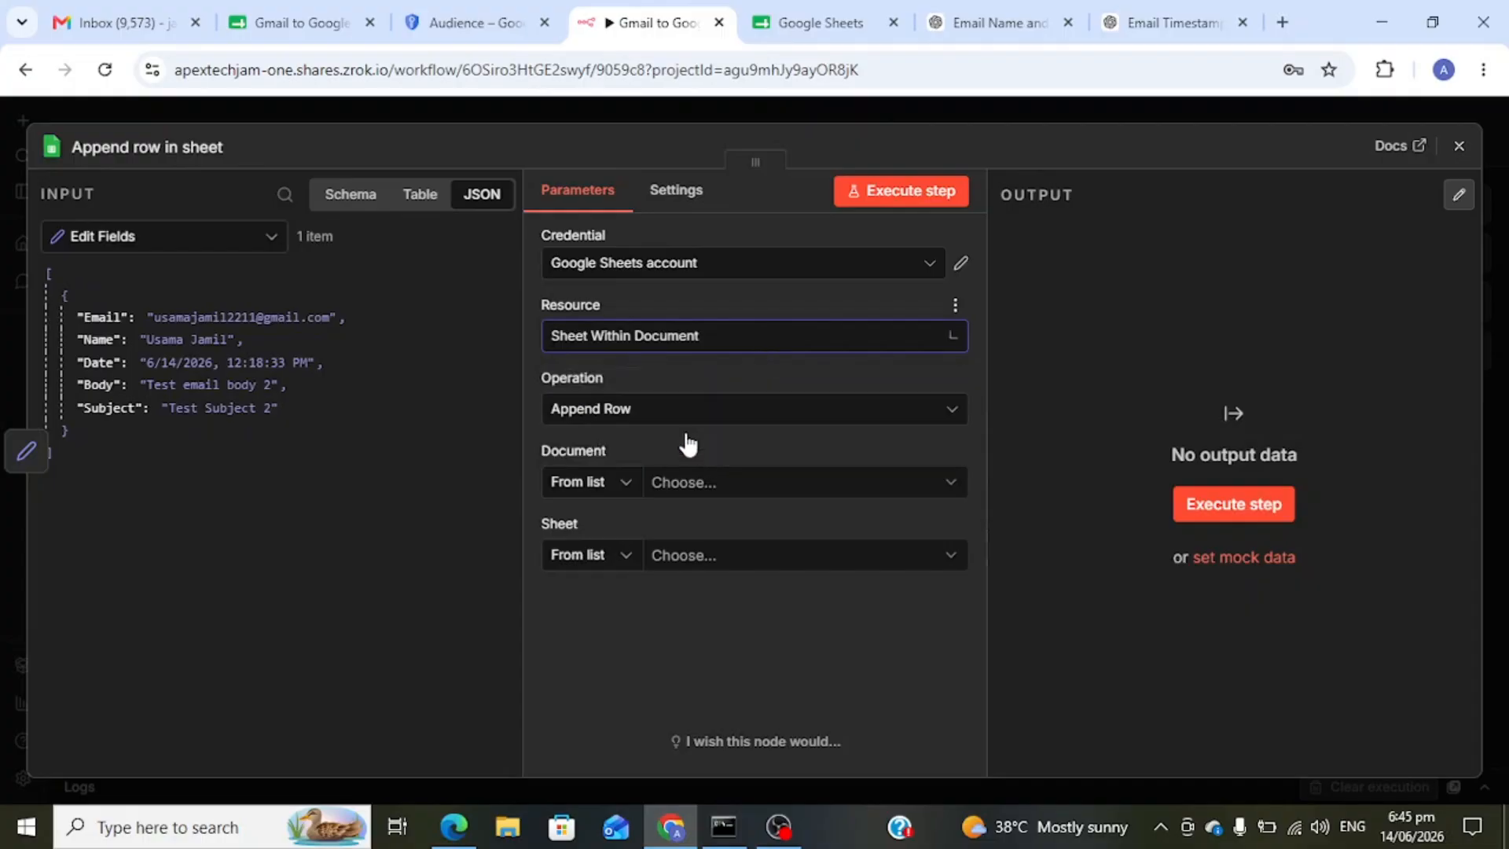
left_click(704, 418)
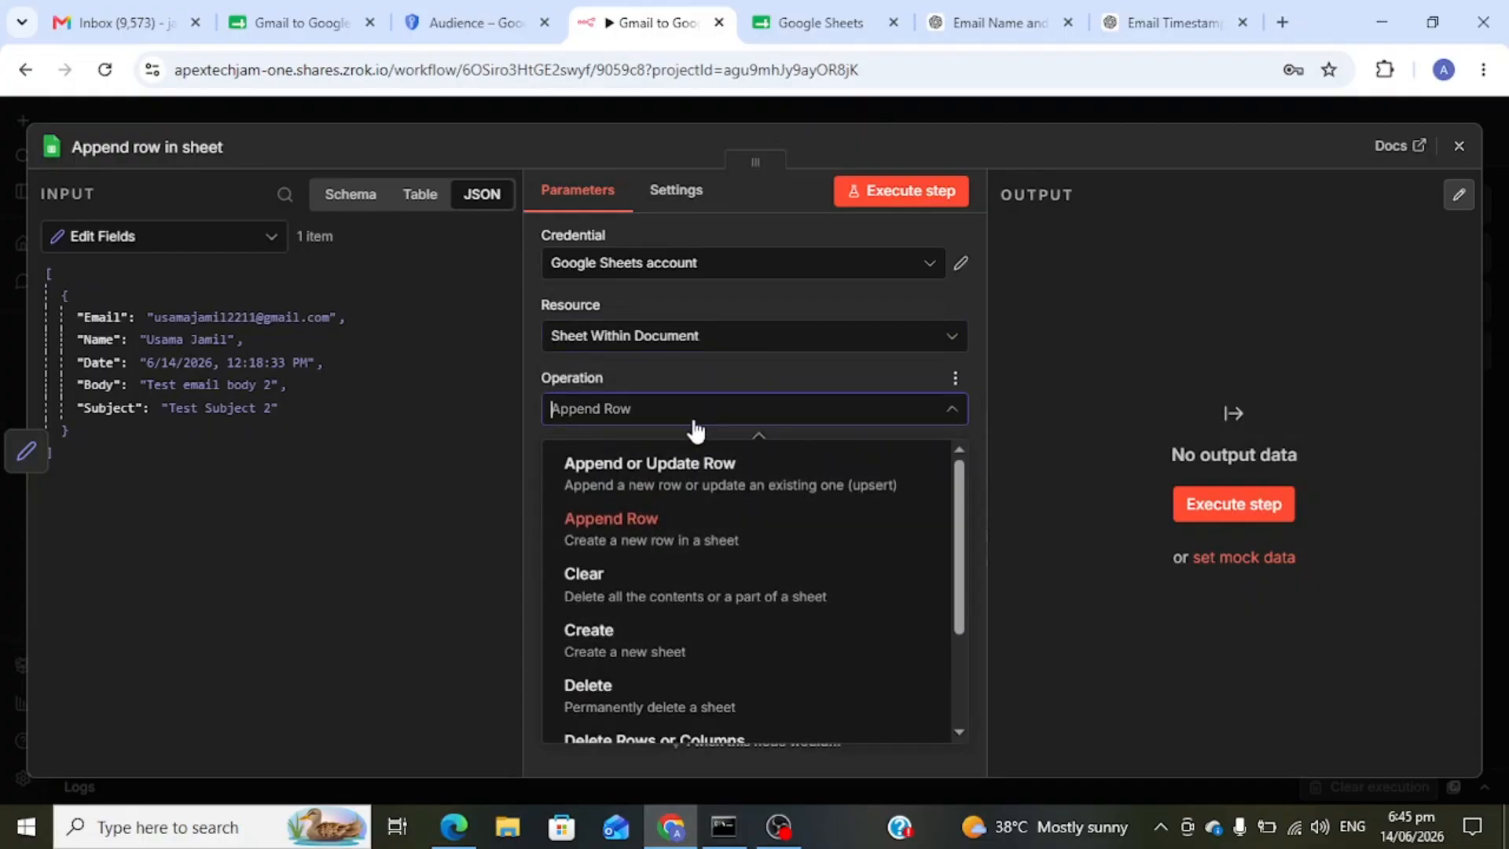
left_click(680, 534)
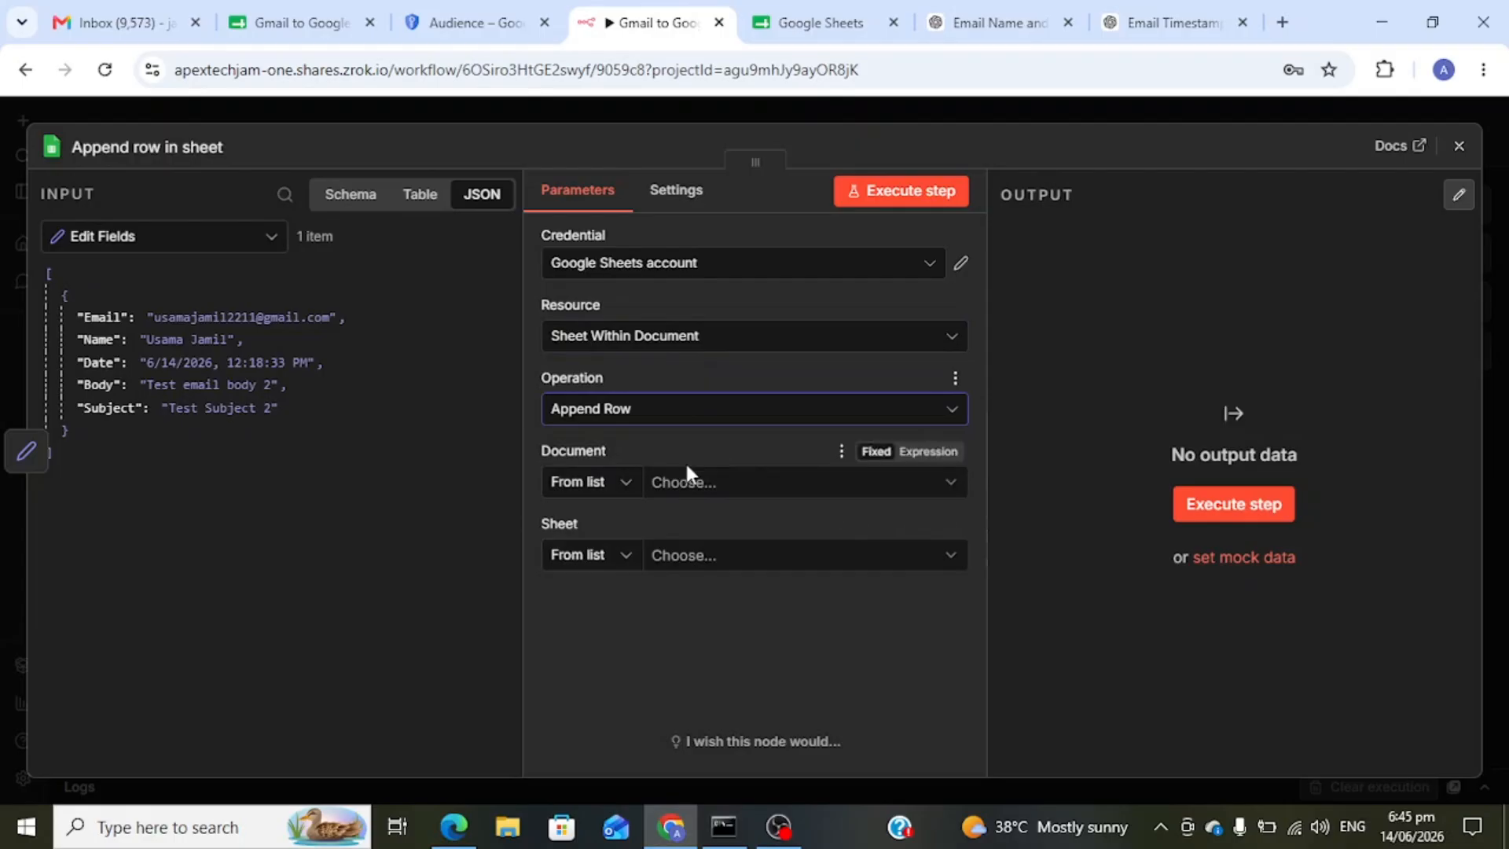
left_click(718, 478)
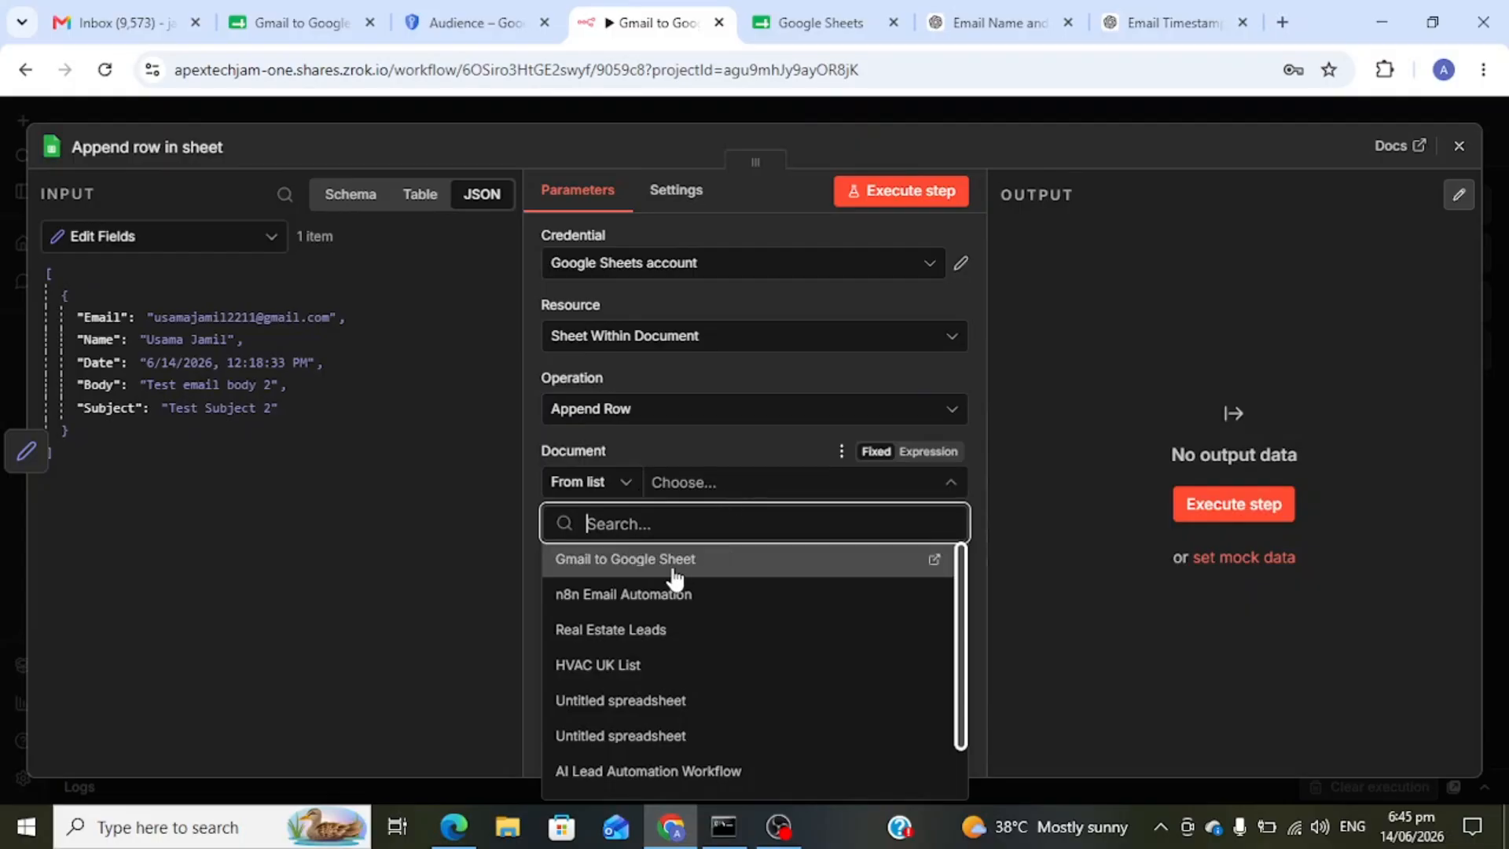
left_click(672, 567)
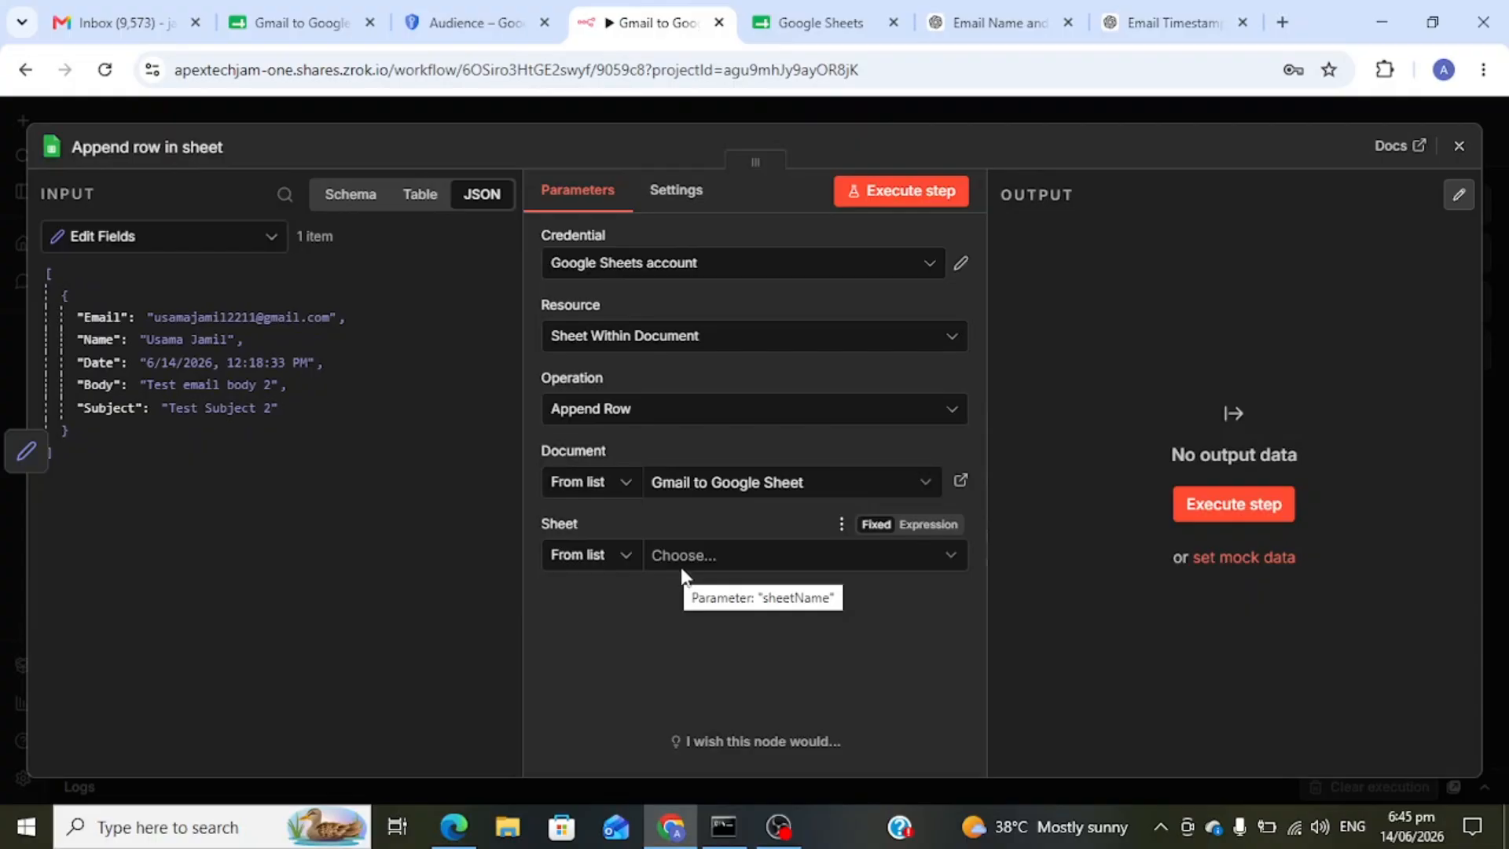
left_click(736, 556)
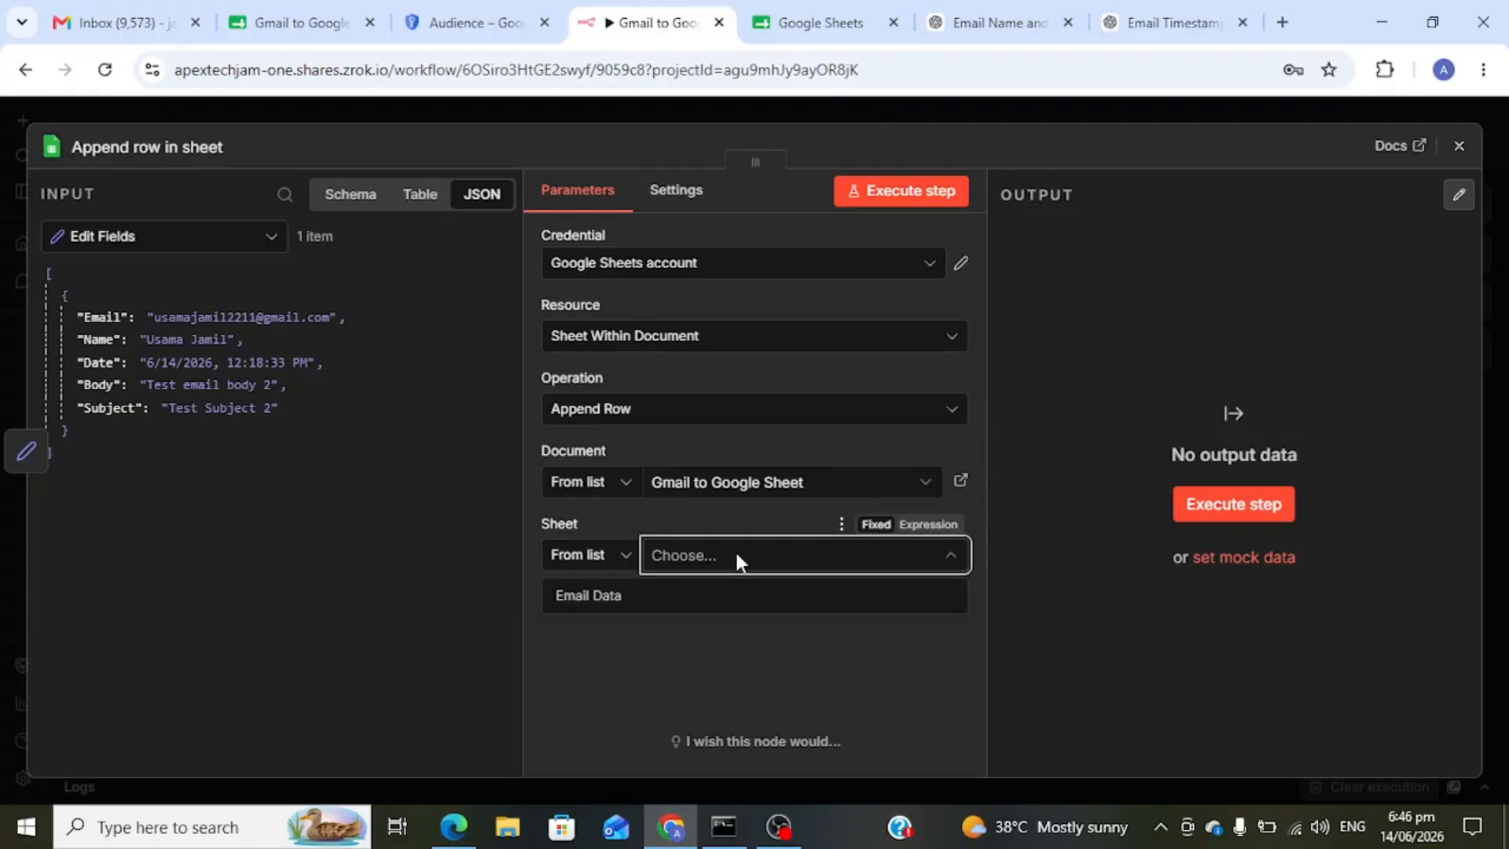
left_click(674, 602)
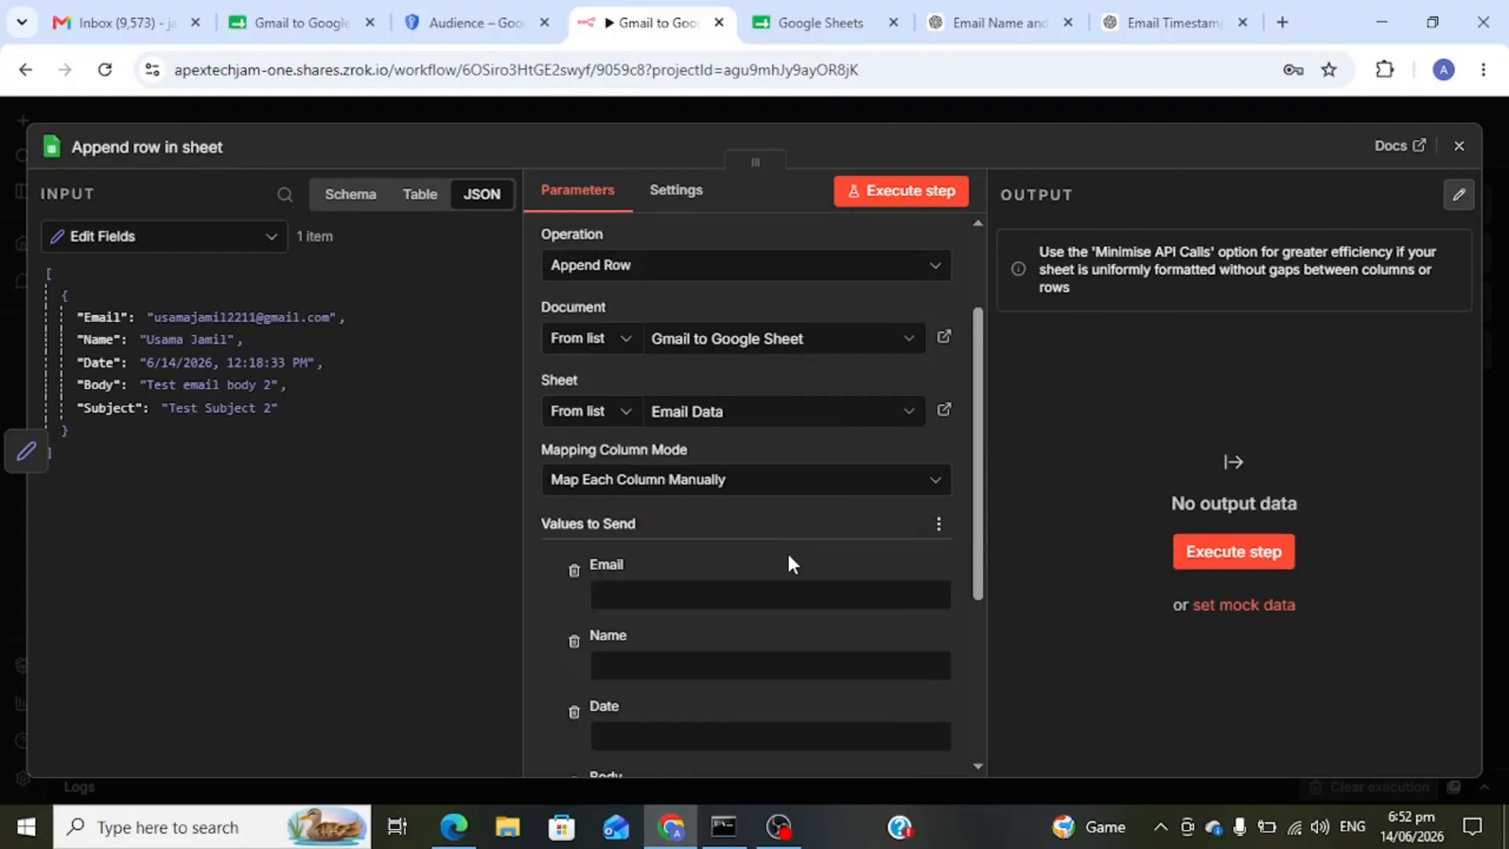
- Map the incoming Email, Name, Date and Body values to their sheet columns
scroll(788, 563, "down", 3)
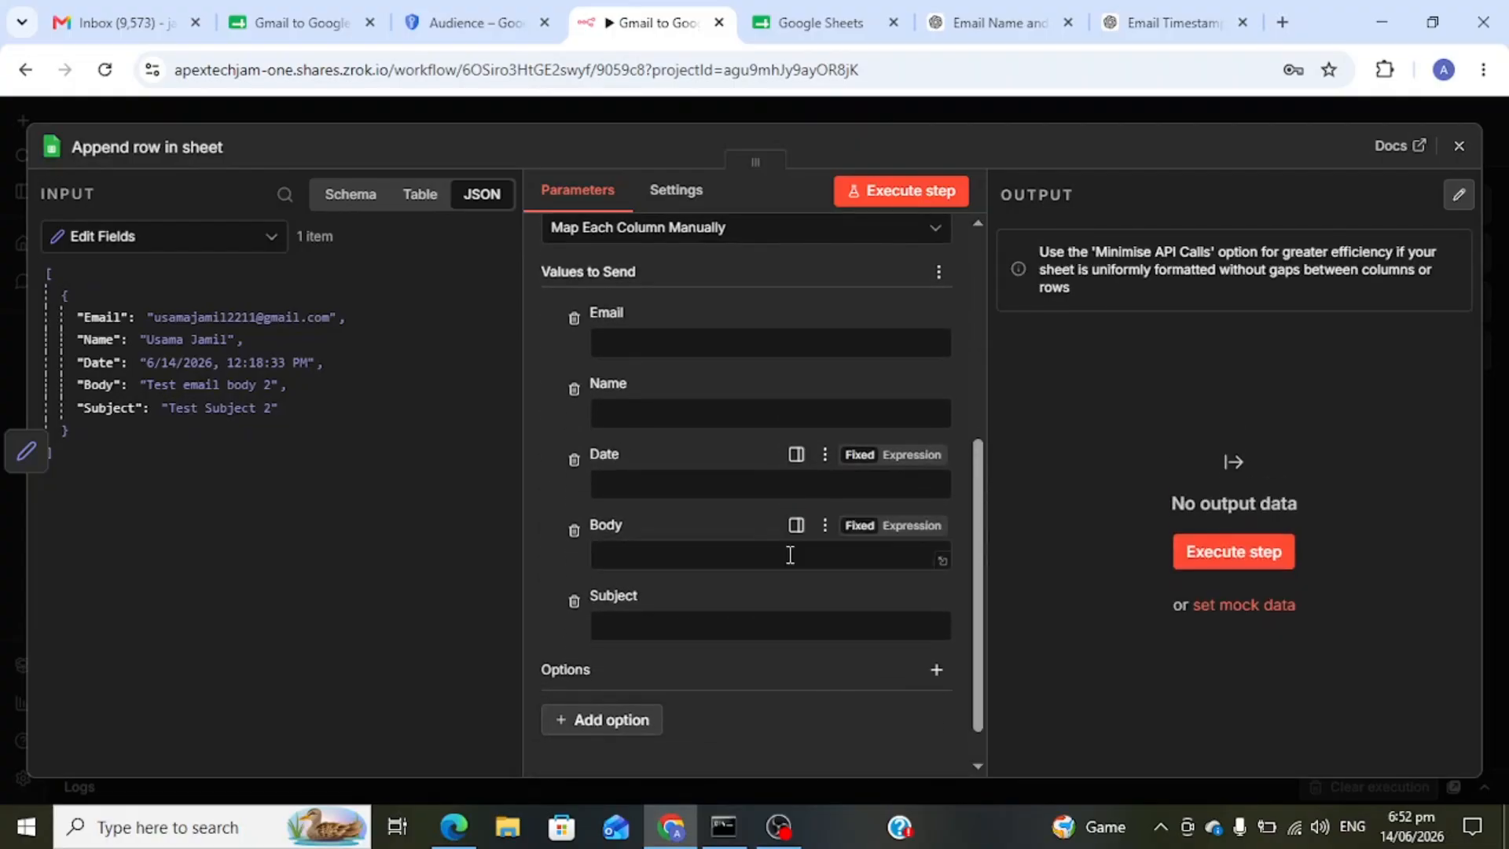
scroll(789, 555, "up", 1)
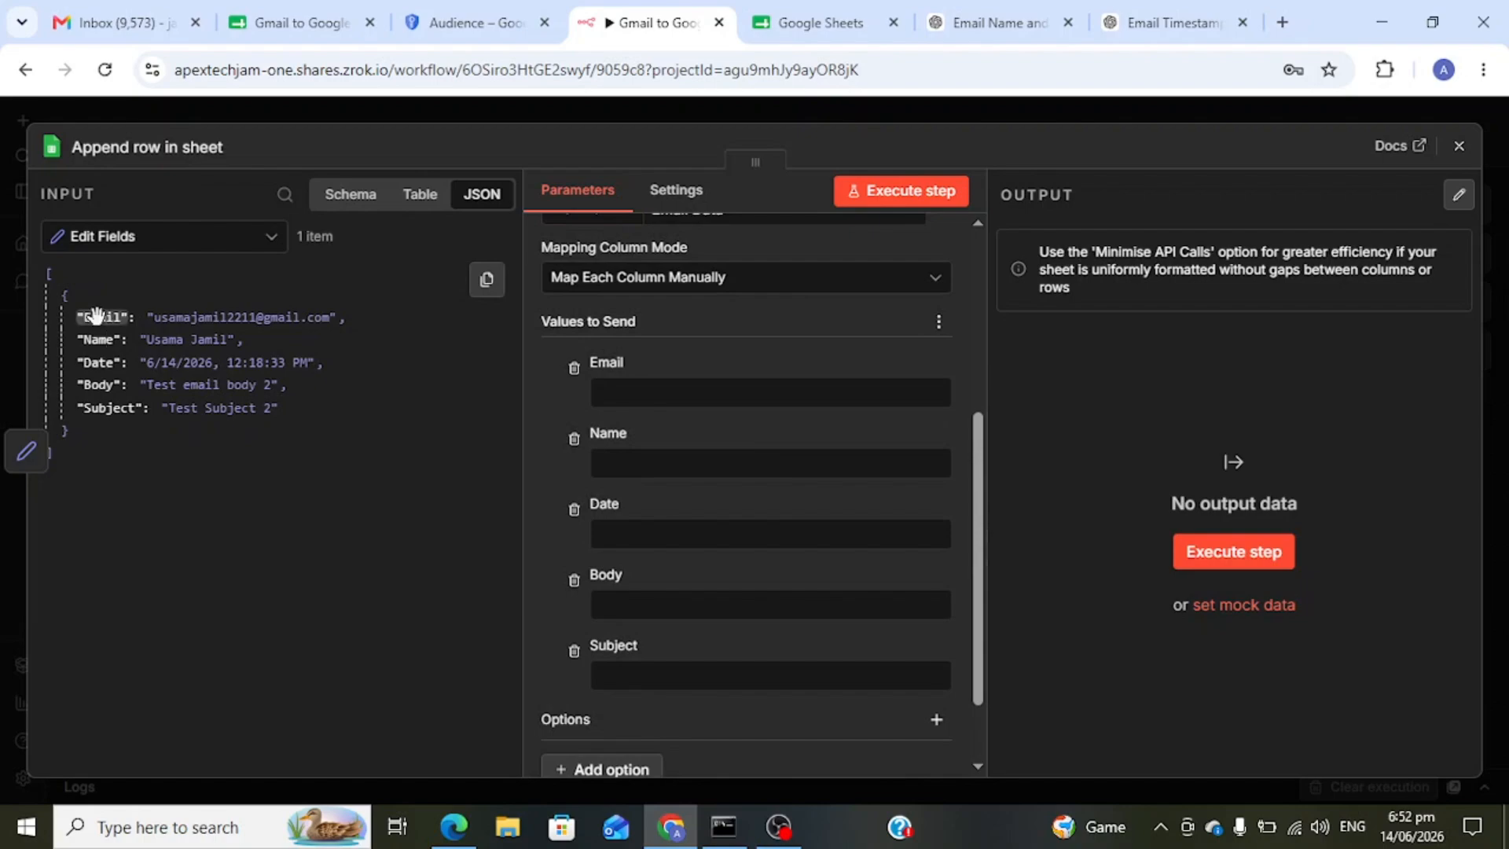
left_click_drag(95, 316, 661, 406)
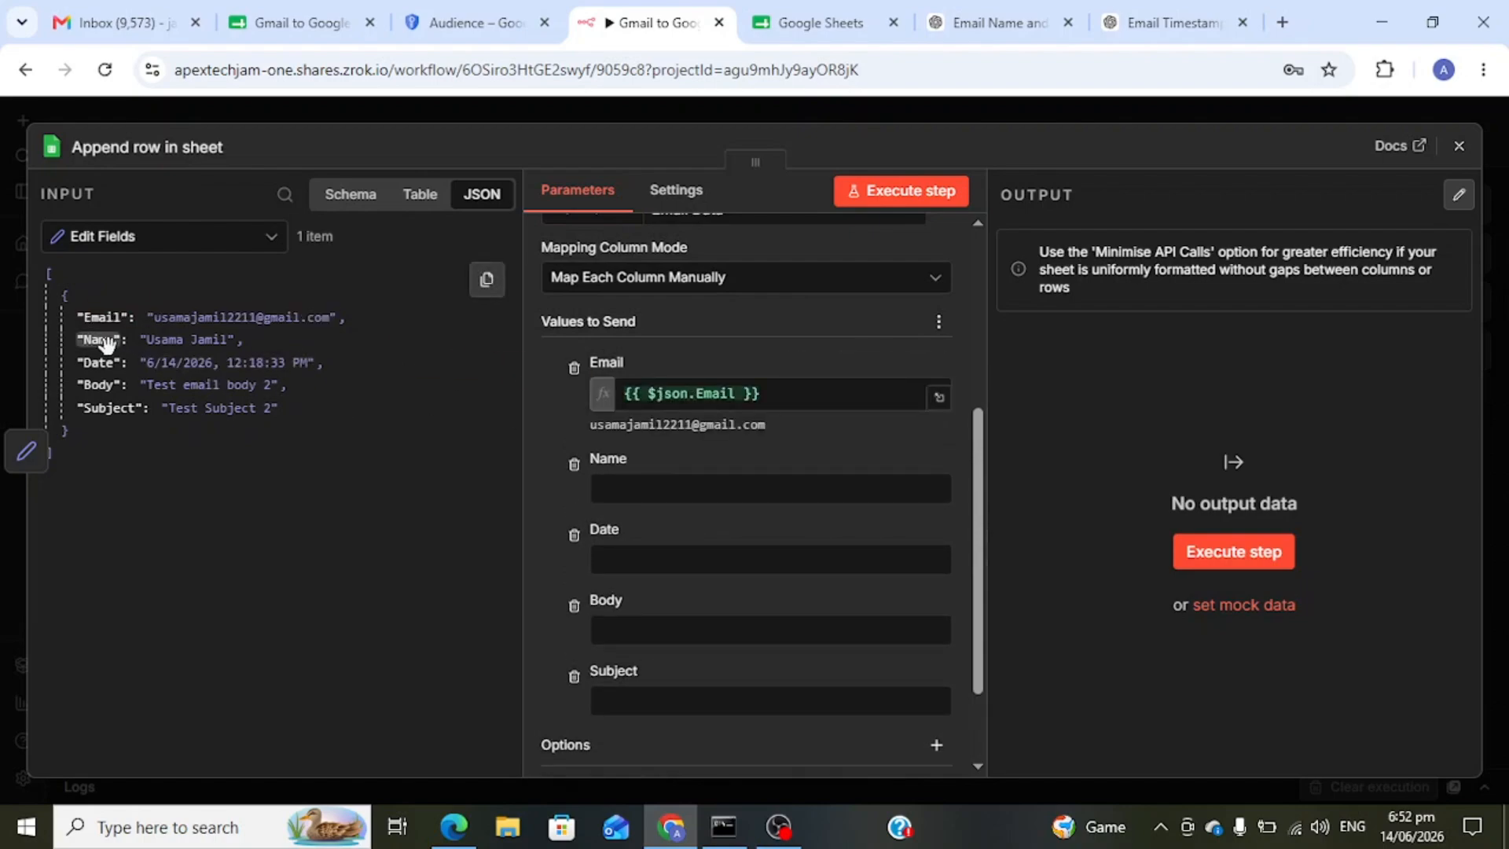
left_click_drag(149, 353, 660, 495)
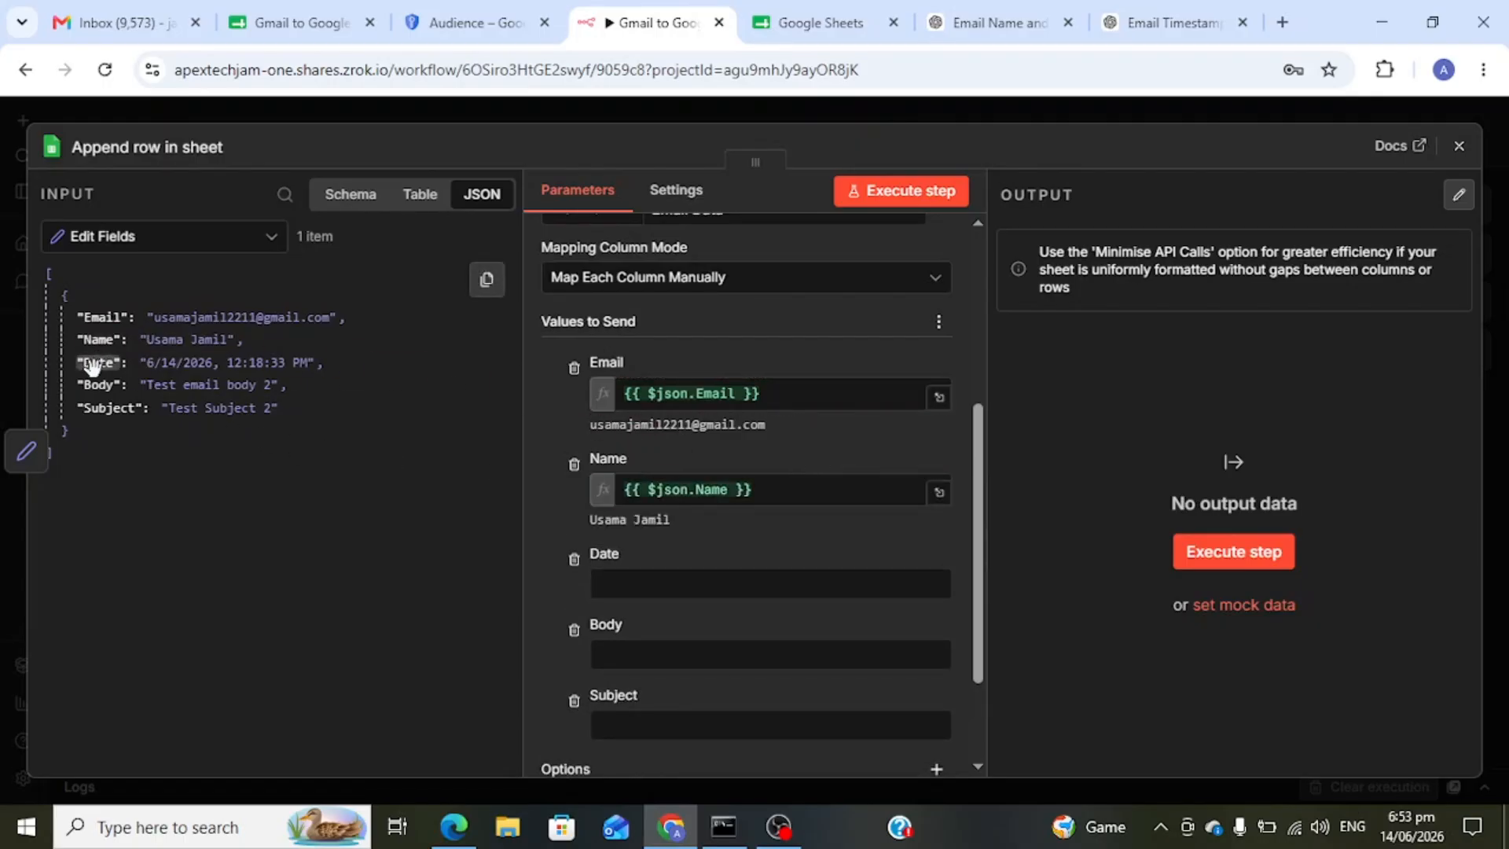
left_click_drag(92, 366, 628, 583)
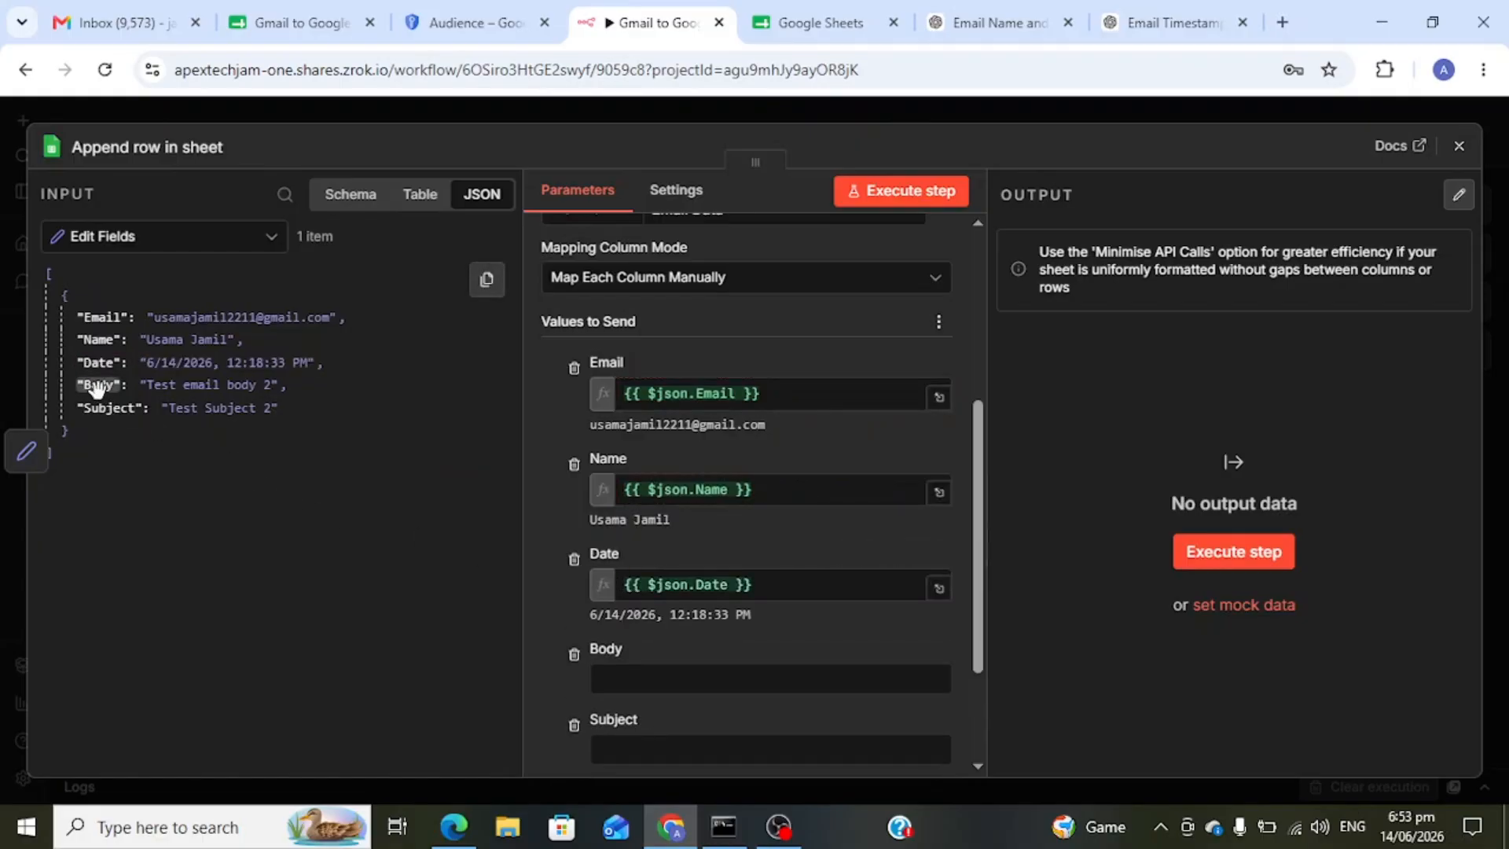
left_click_drag(96, 387, 663, 677)
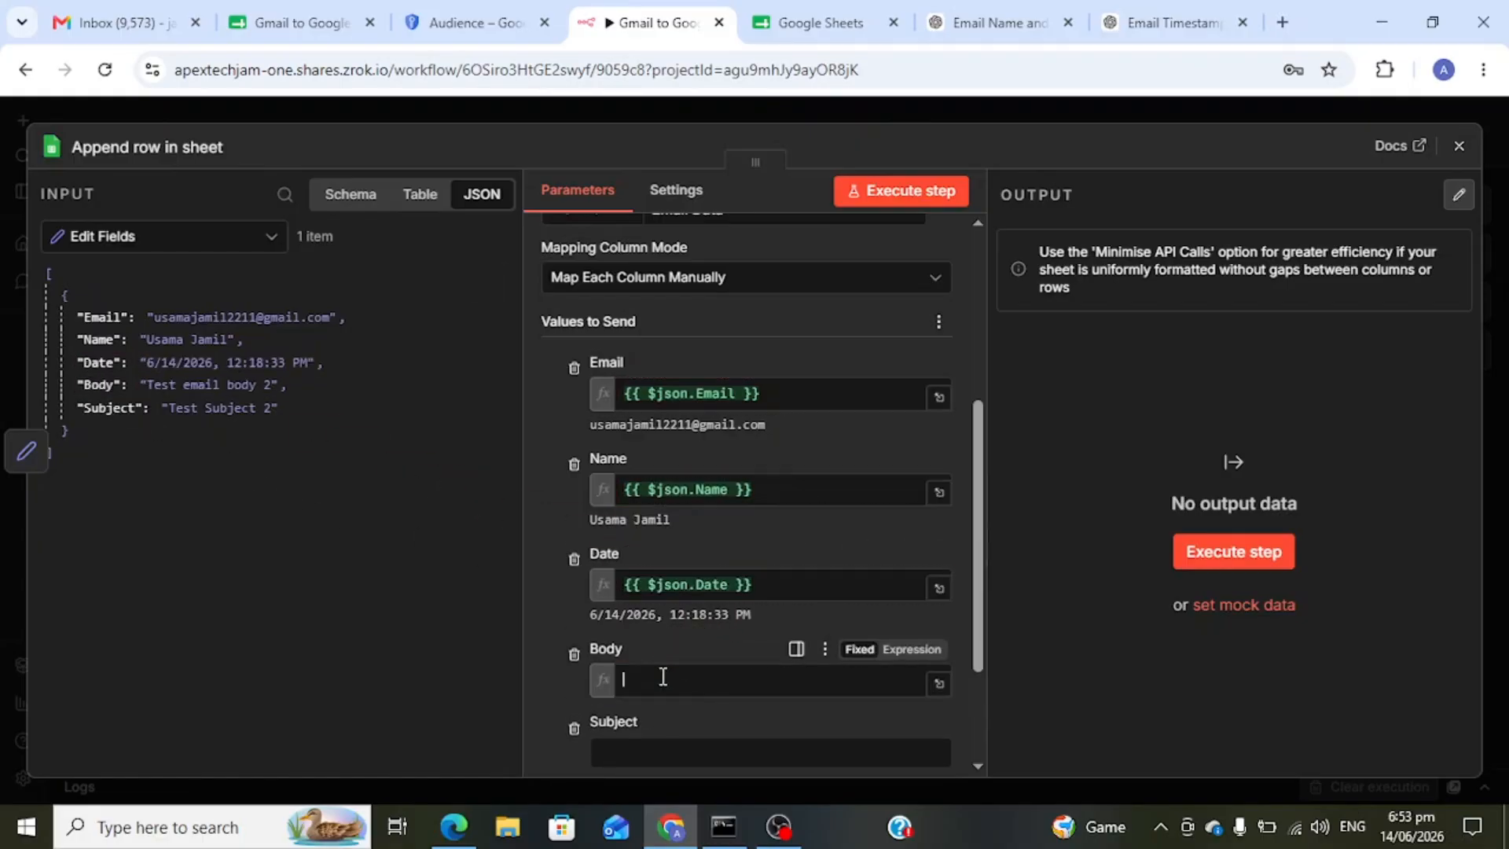
- Map the Subject column to the expression {{ $json.Subject }}
scroll(659, 672, "down", 2)
left_click(633, 624)
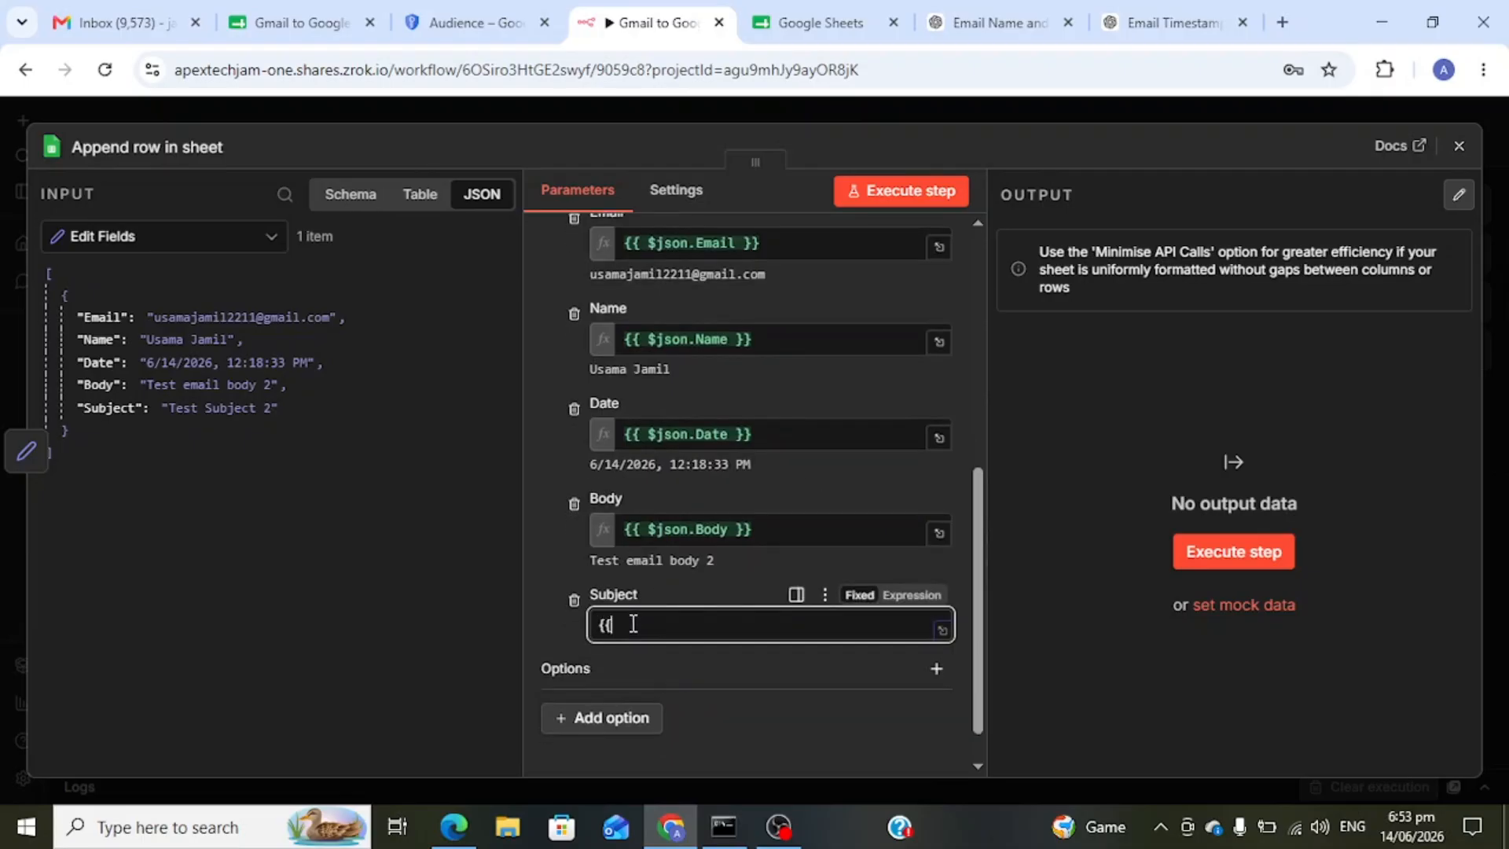
type("{{ ")
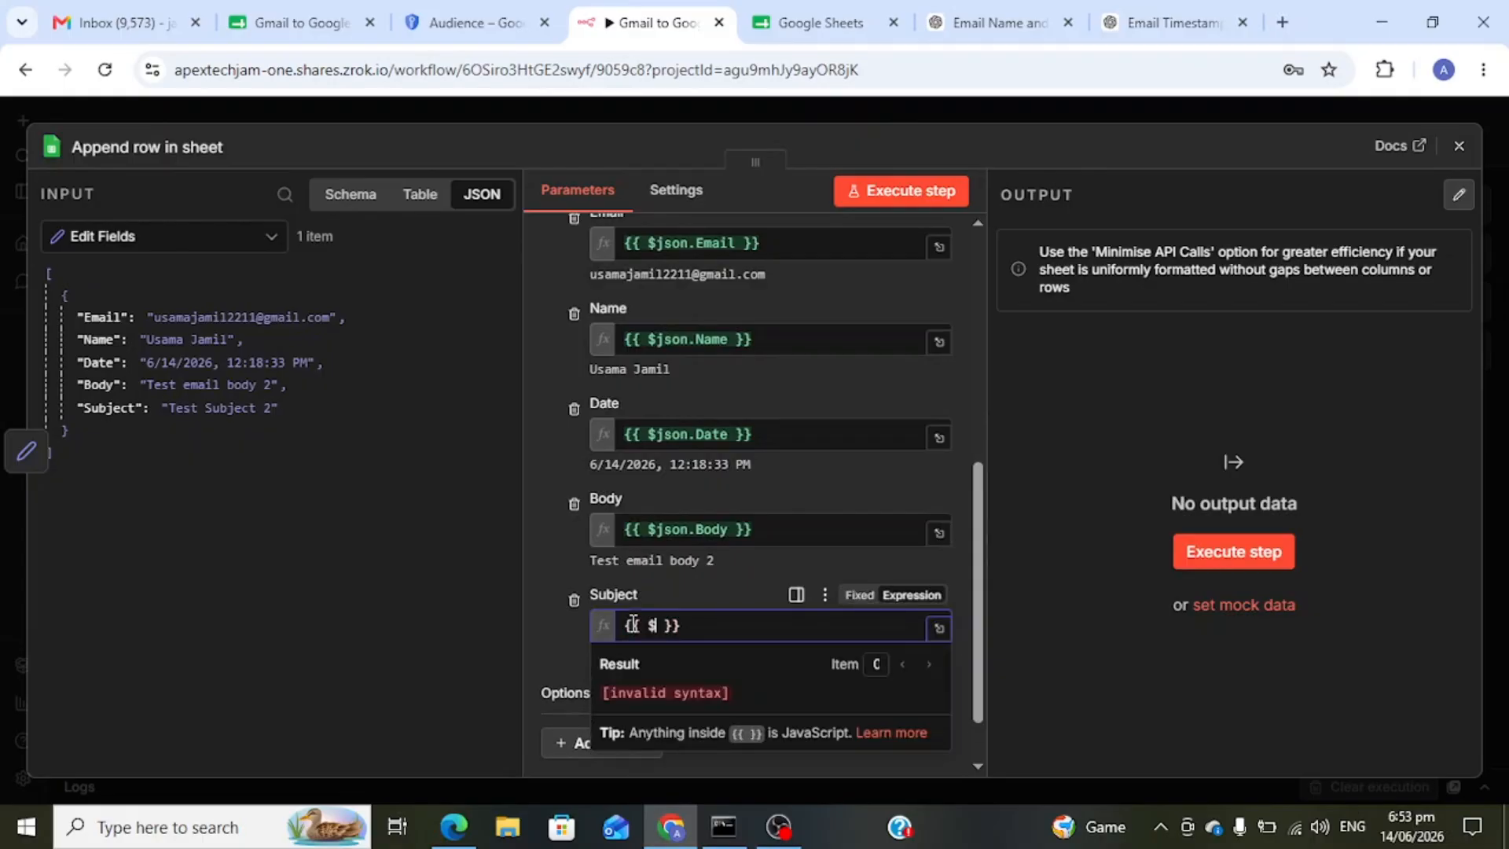
type("$json")
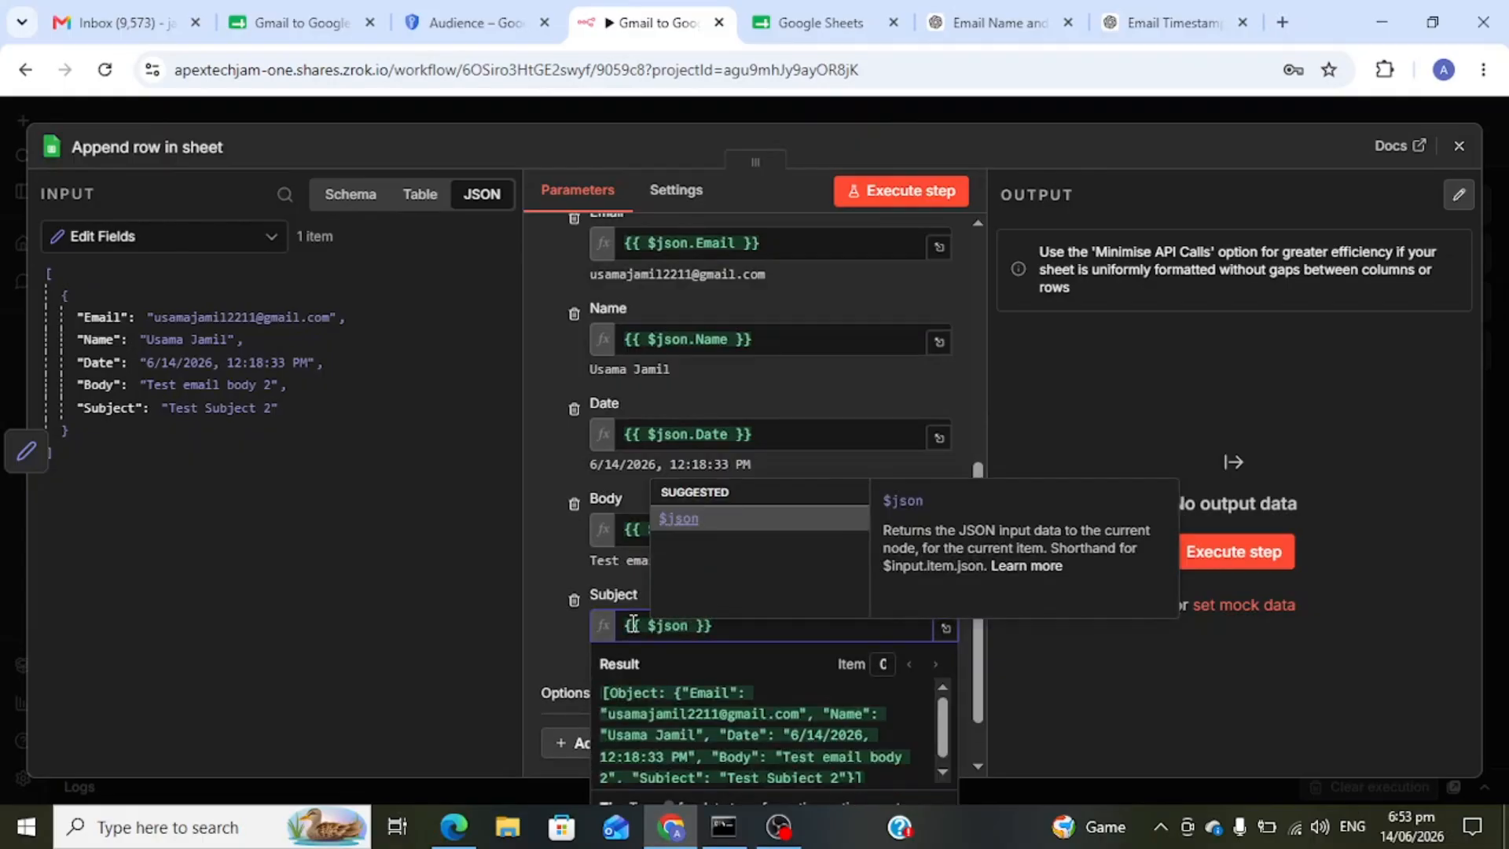
type(".Sub")
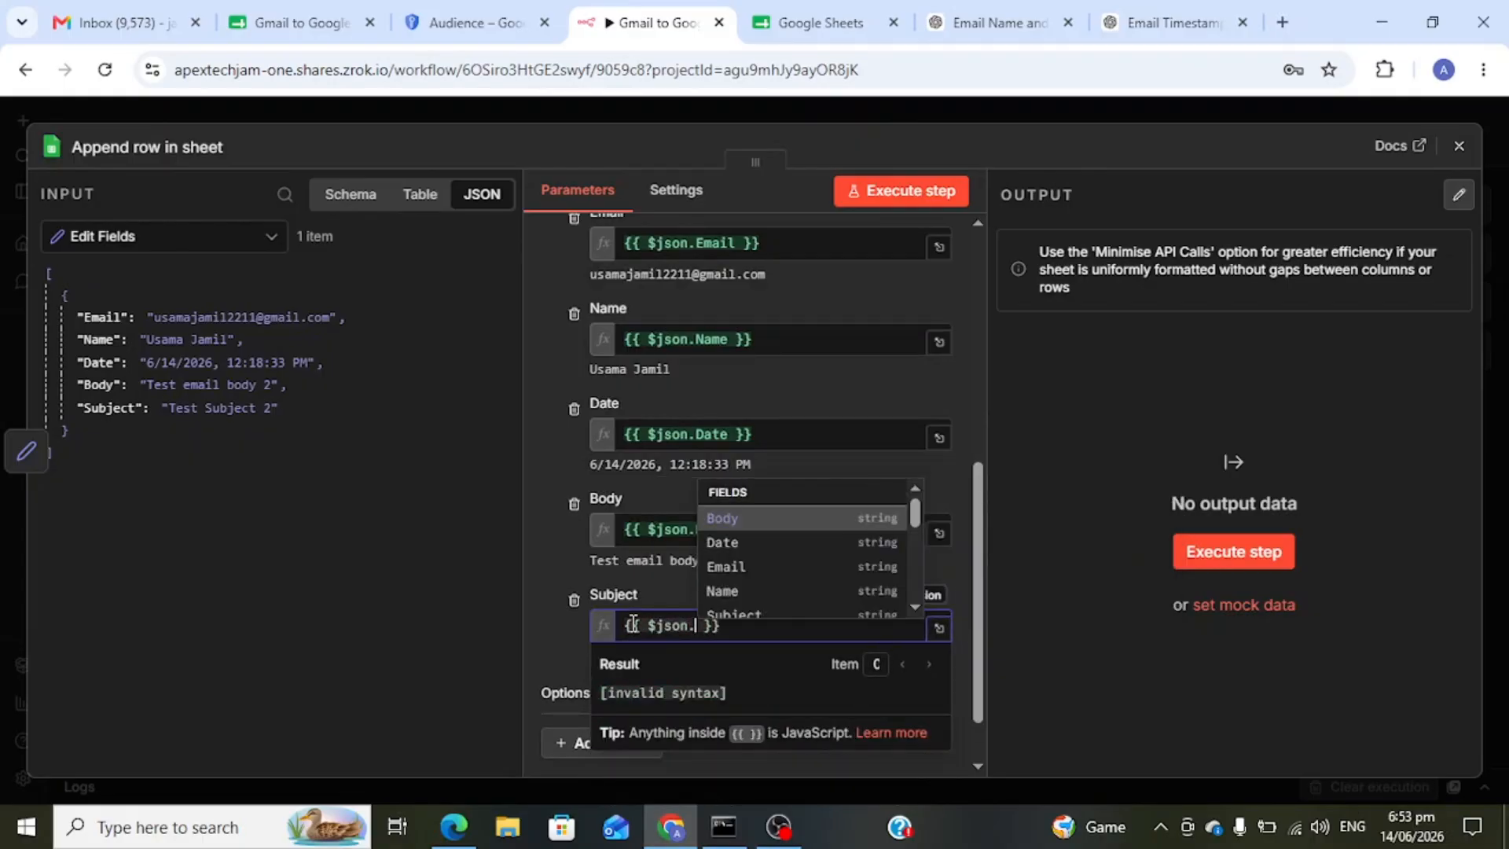
key("Return")
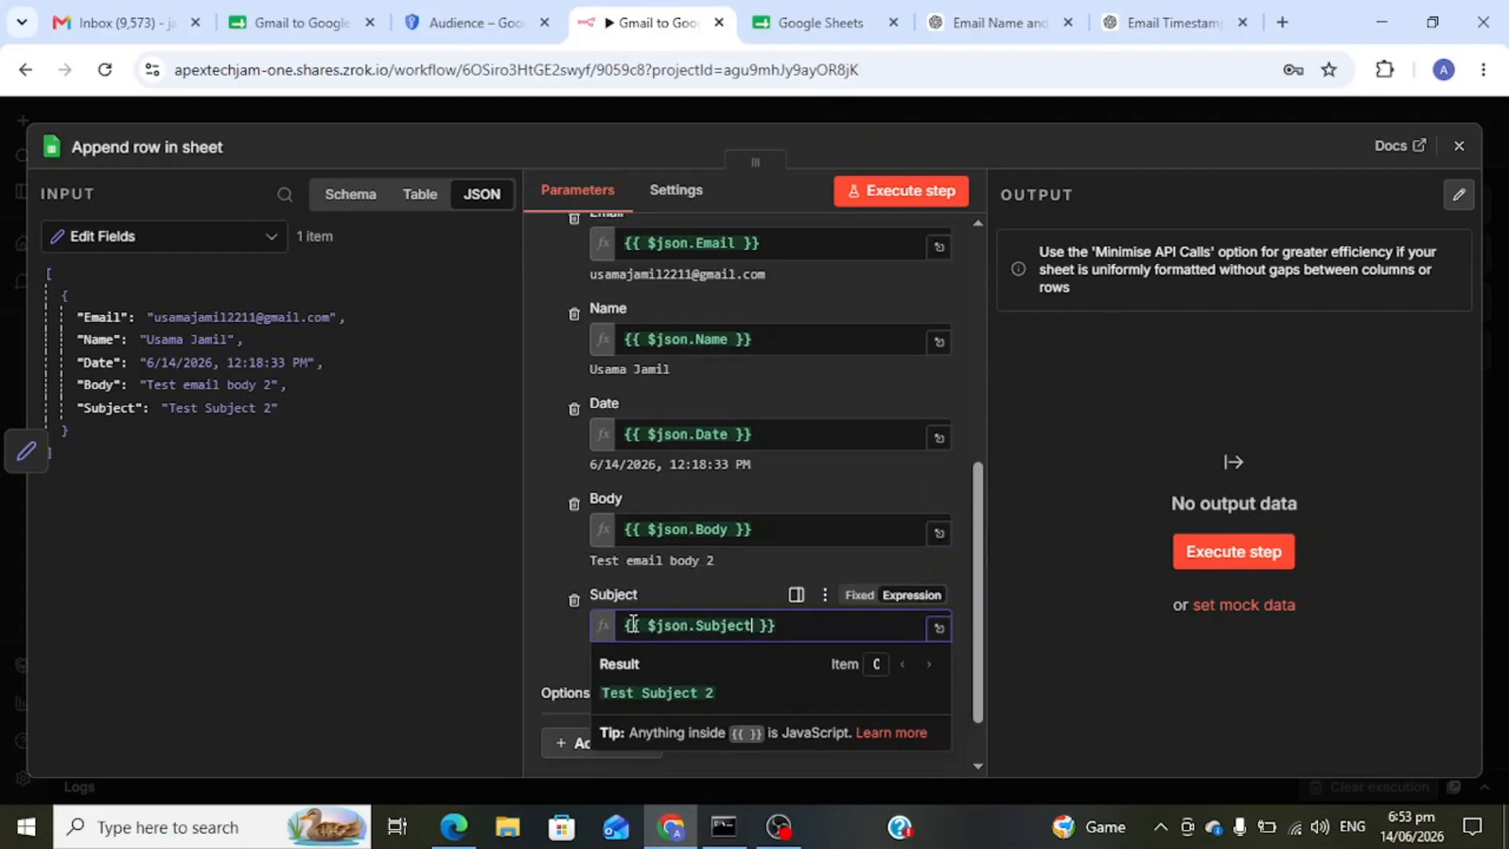
left_click(1045, 663)
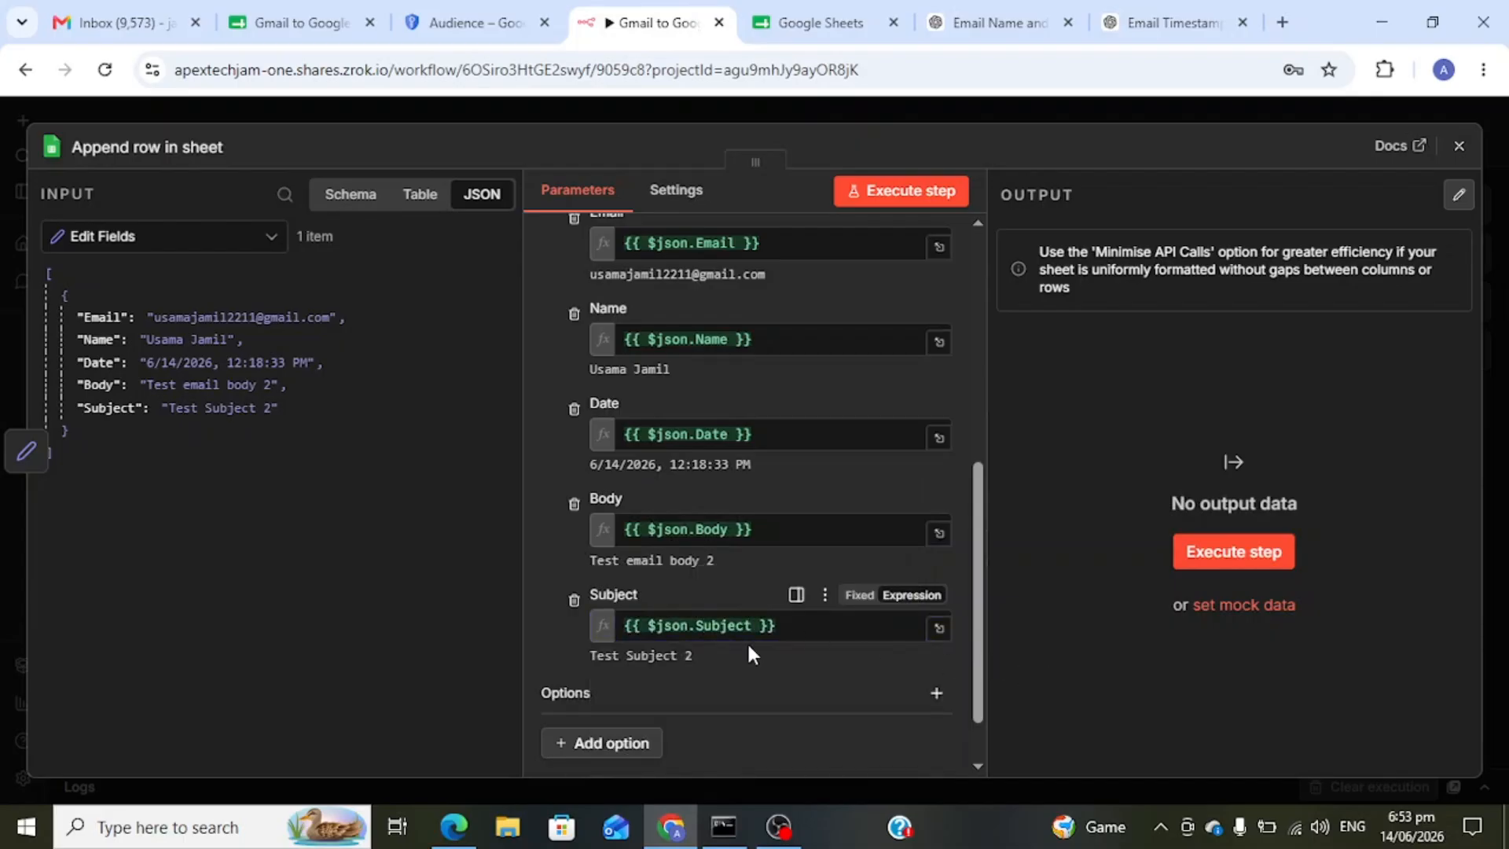
left_click_drag(700, 663, 581, 615)
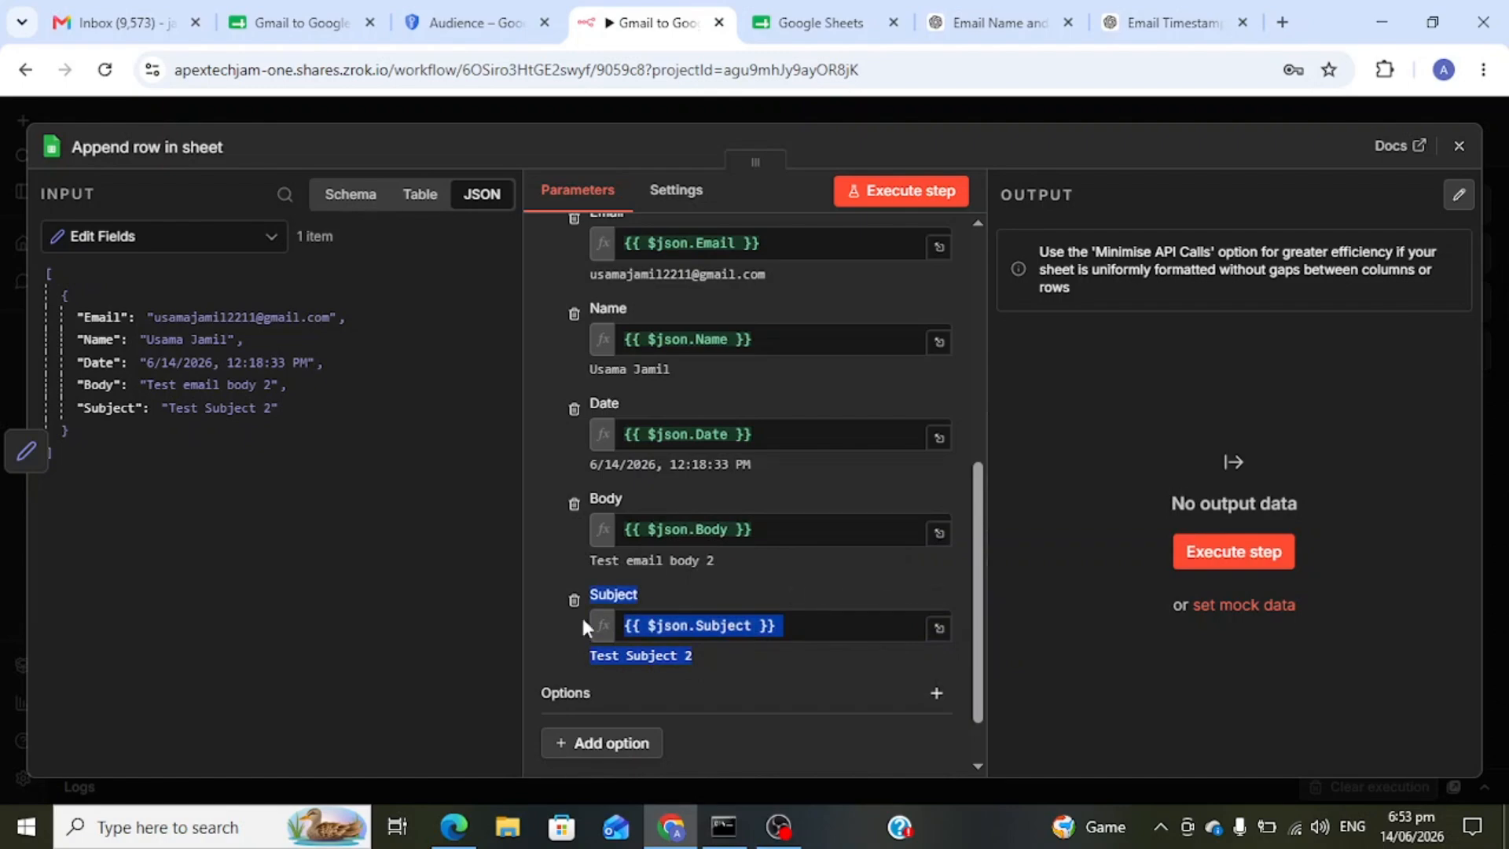
double_click(642, 560)
left_click(747, 561)
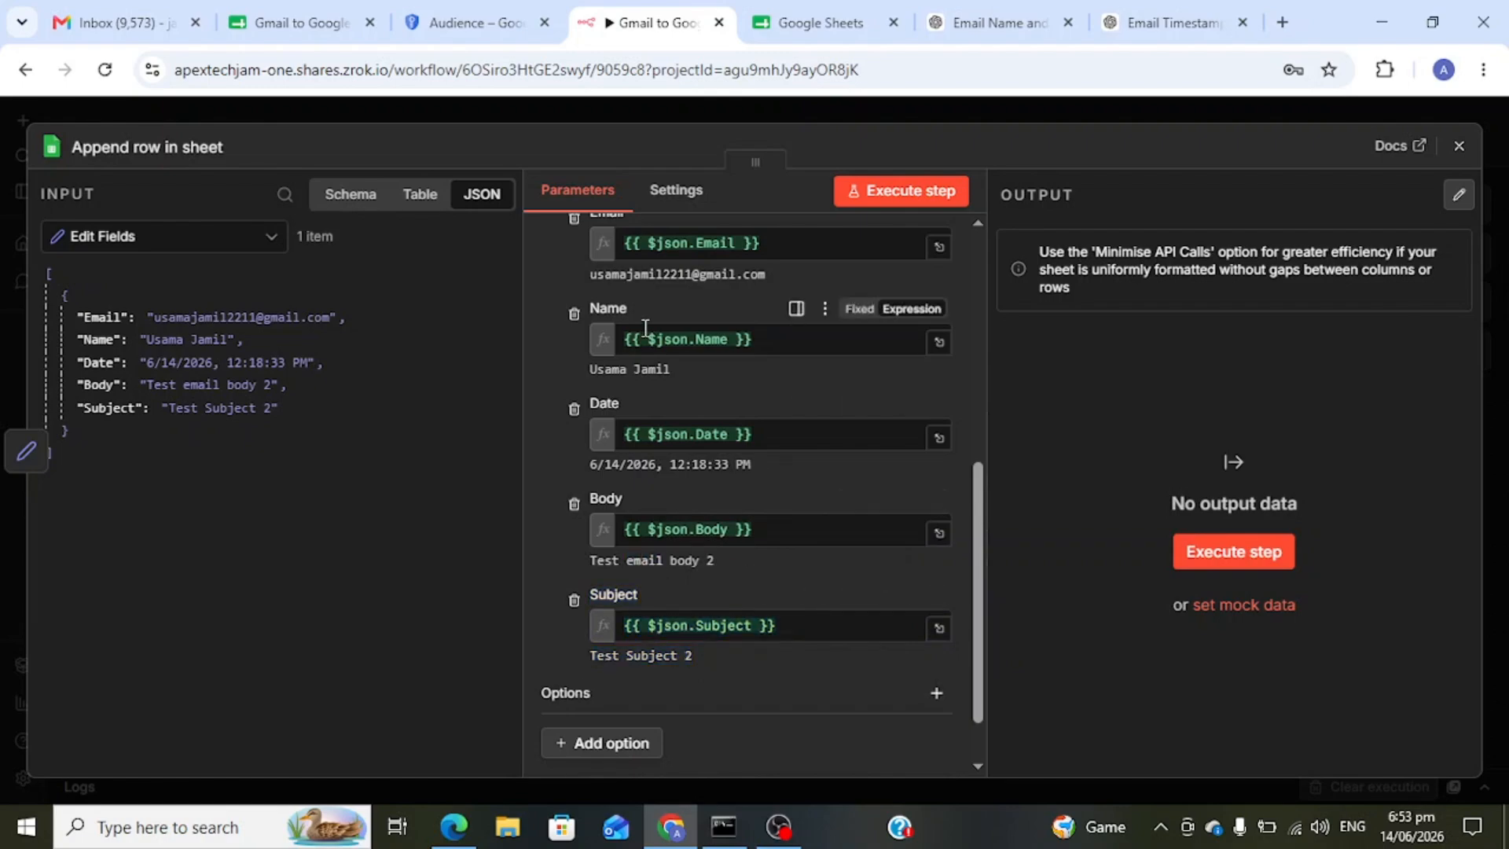
- Execute the append-row step to write the test email into the Email Data sheet
scroll(644, 330, "up", 4)
scroll(645, 327, "down", 2)
scroll(644, 329, "up", 5)
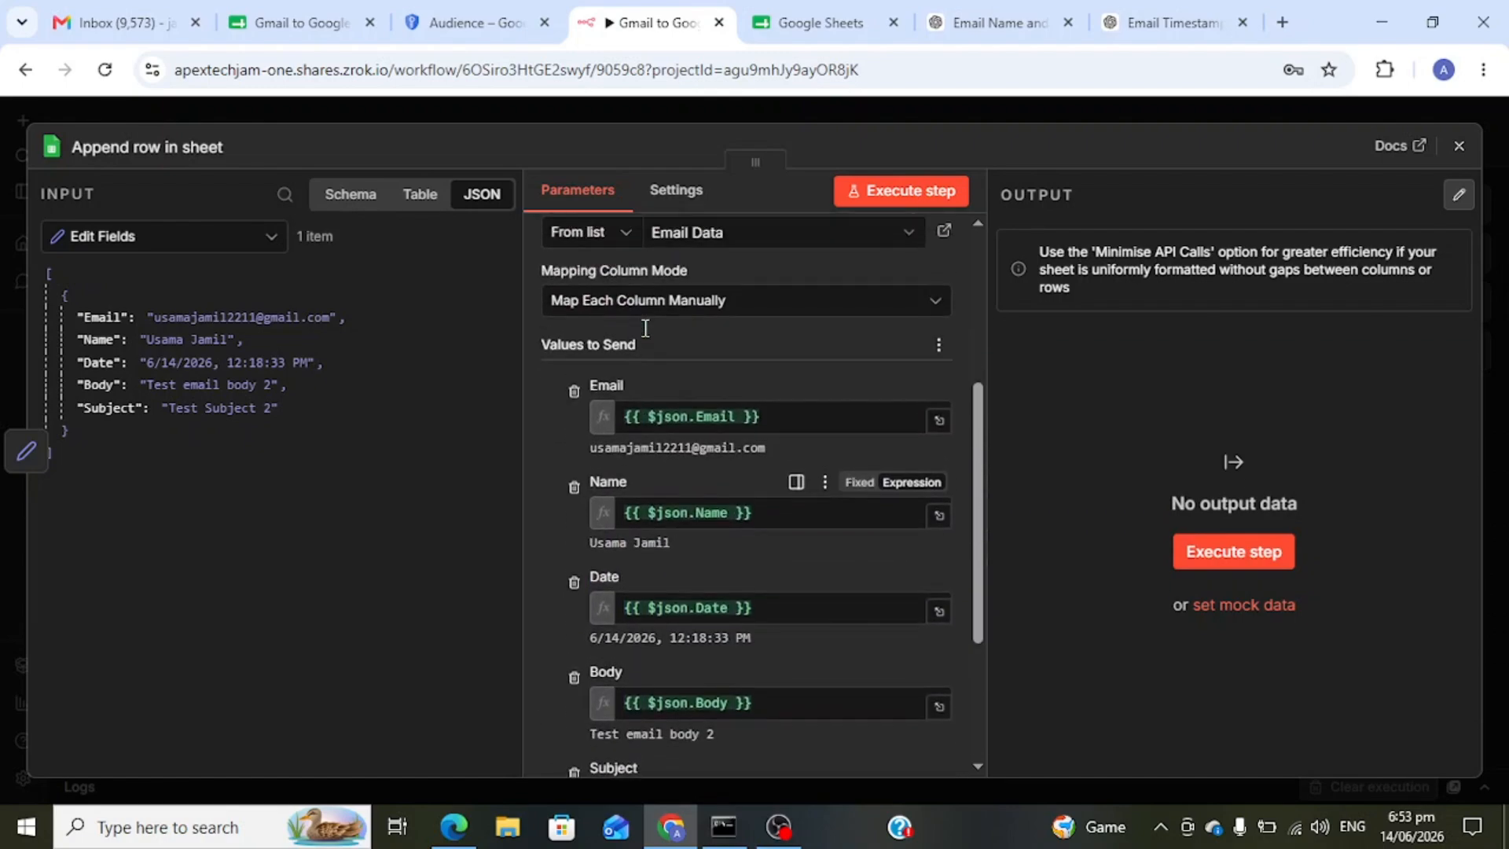
scroll(646, 338, "down", 4)
scroll(646, 338, "down", 1)
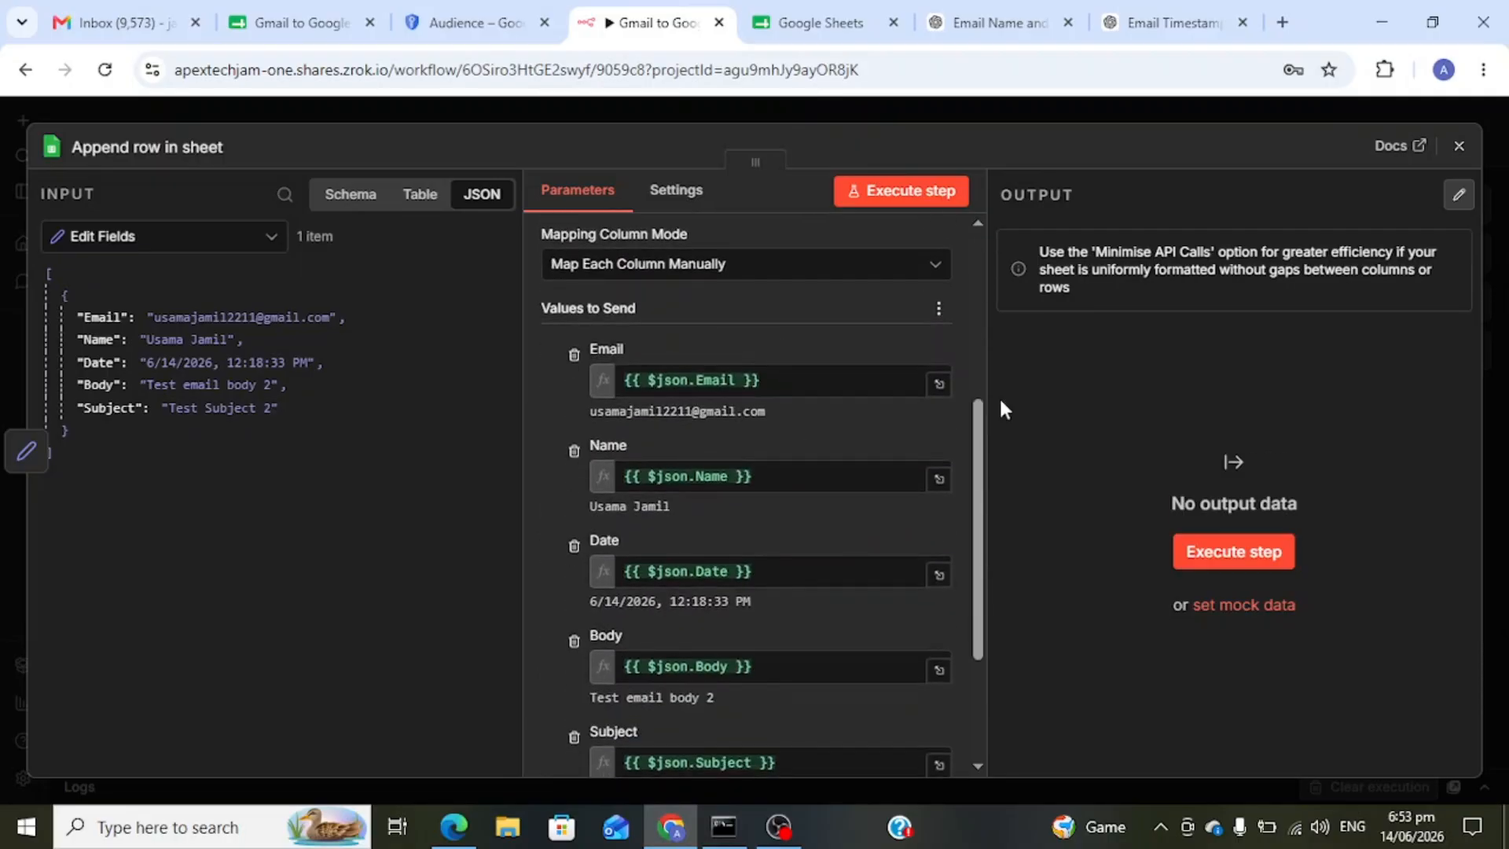
left_click(1218, 556)
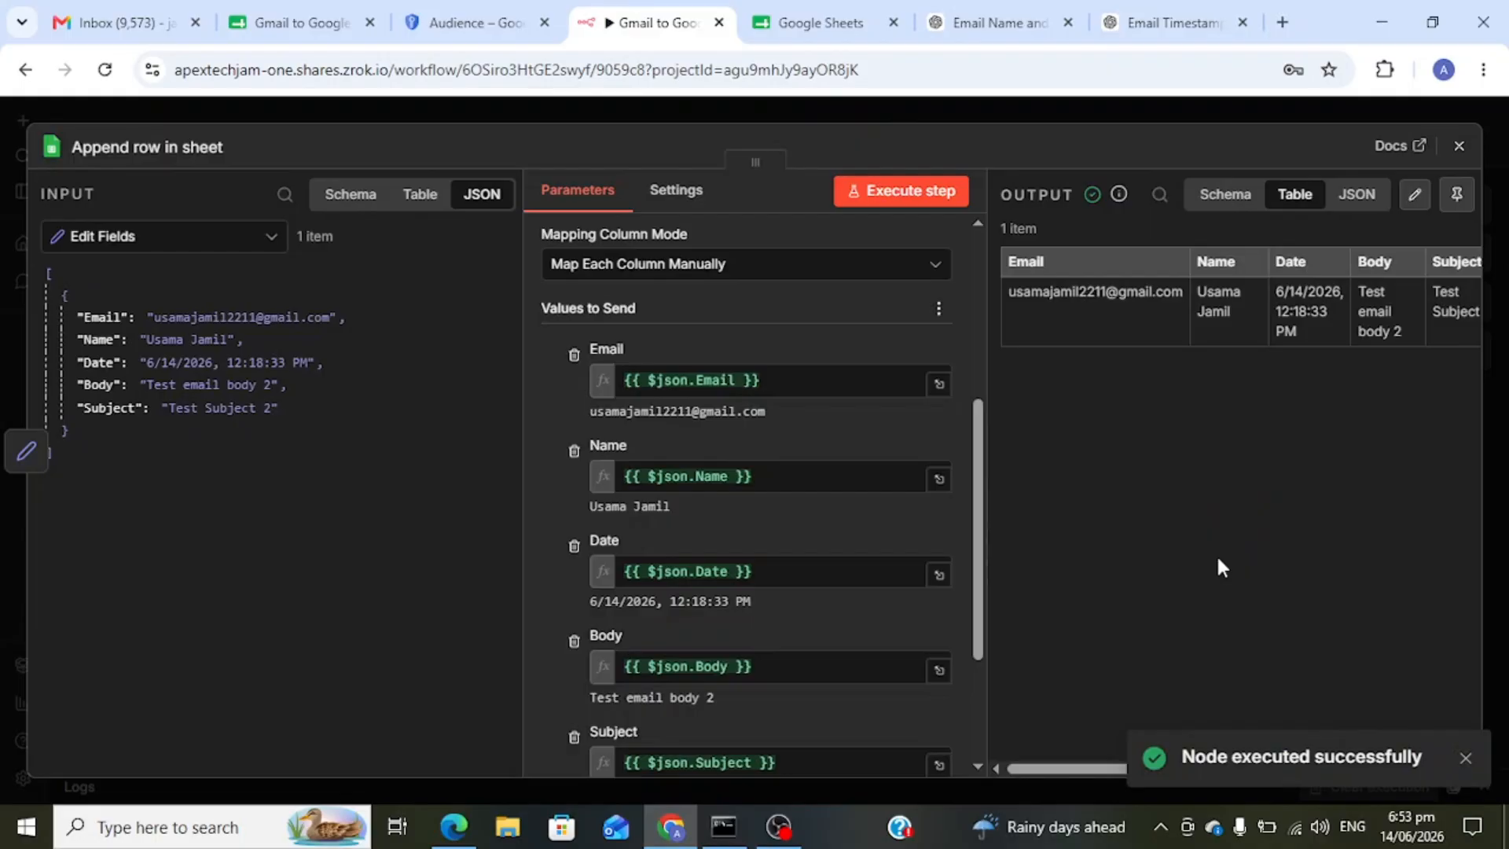
left_click(284, 22)
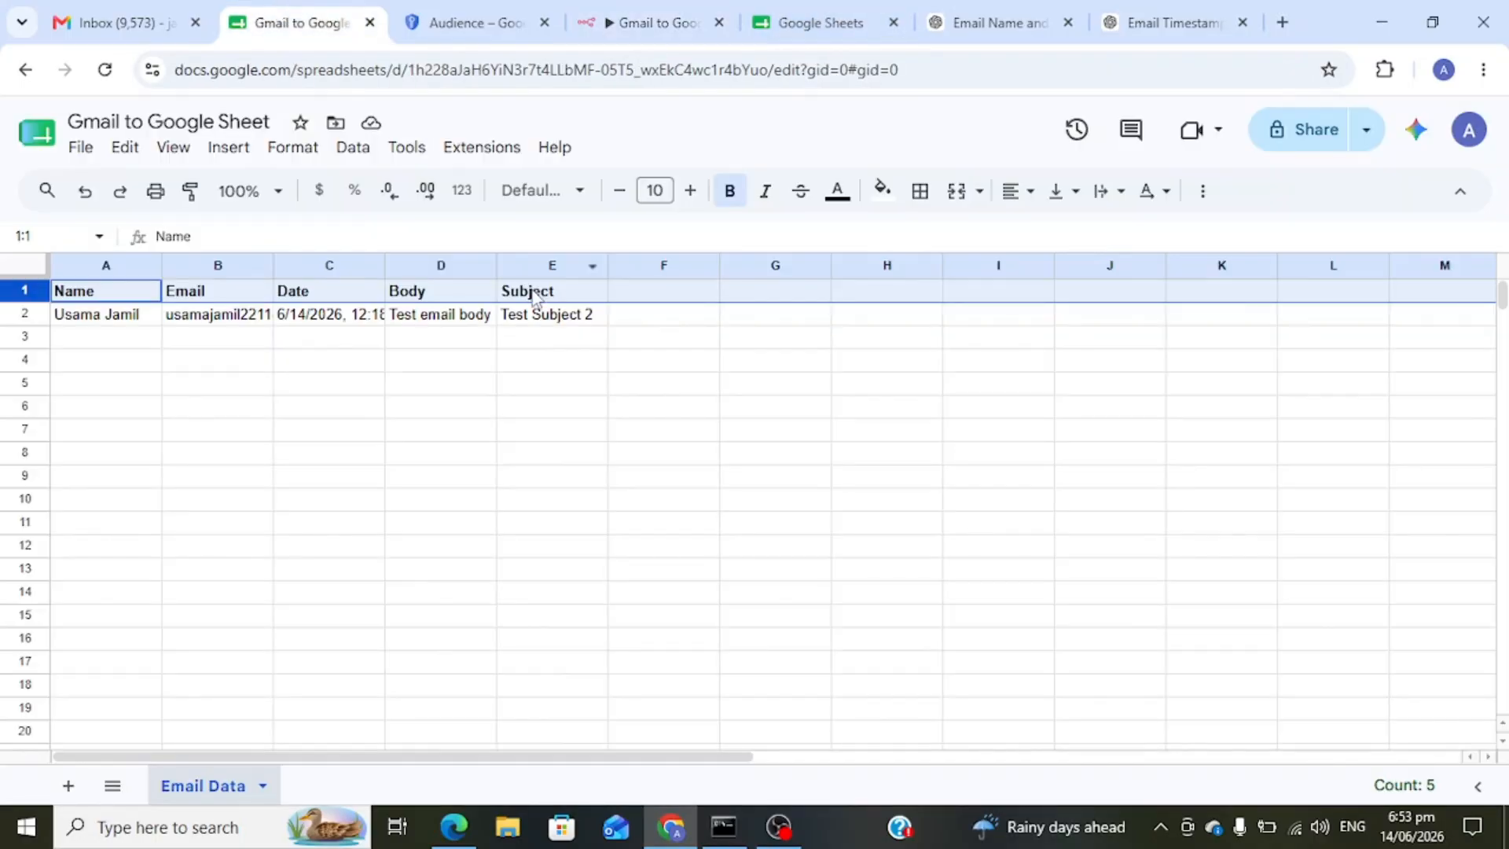
double_click(229, 317)
left_click(403, 318)
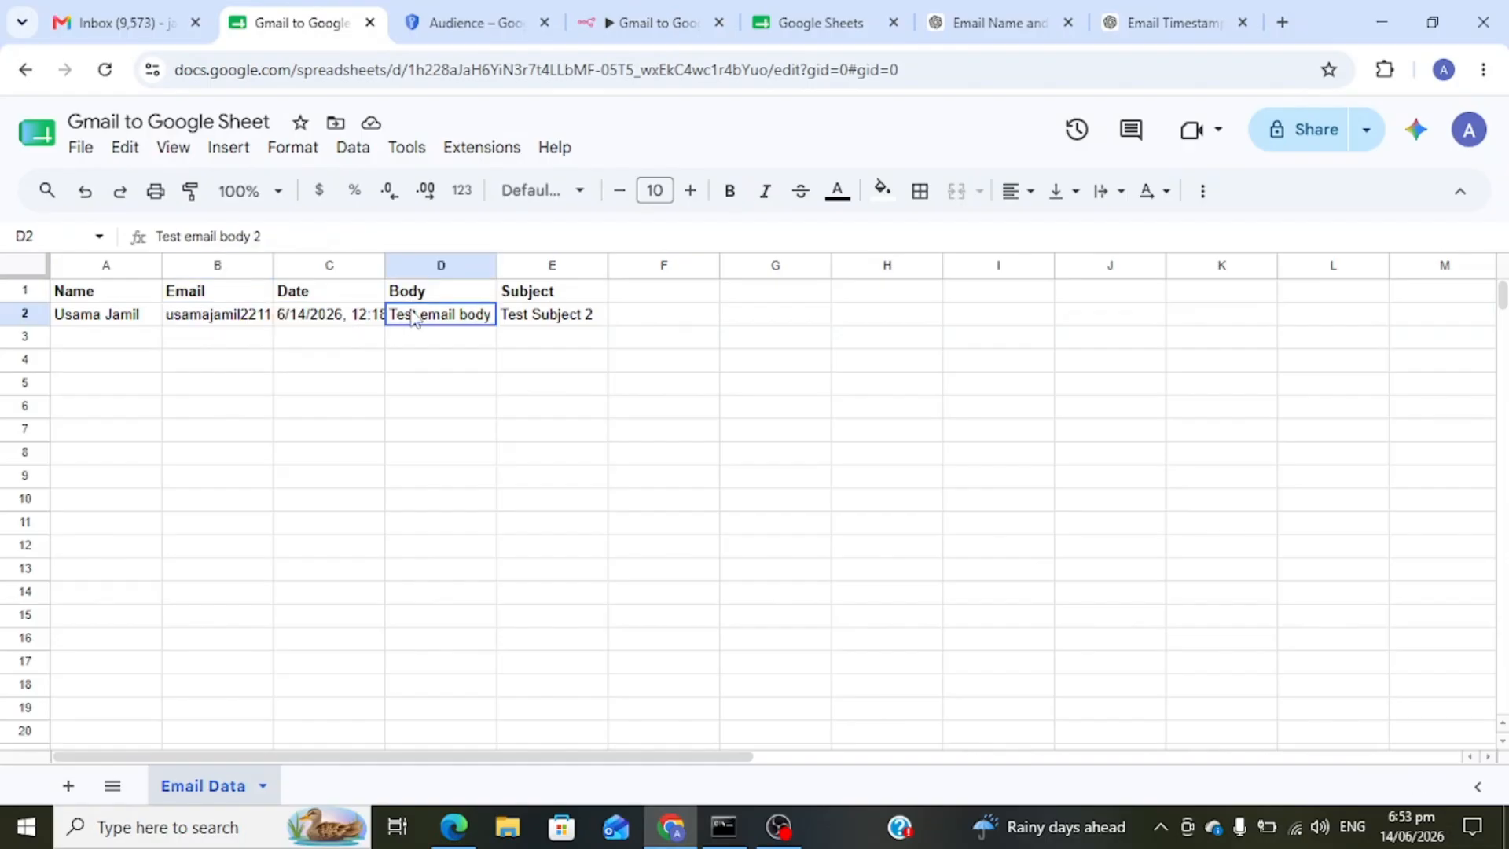
double_click(342, 317)
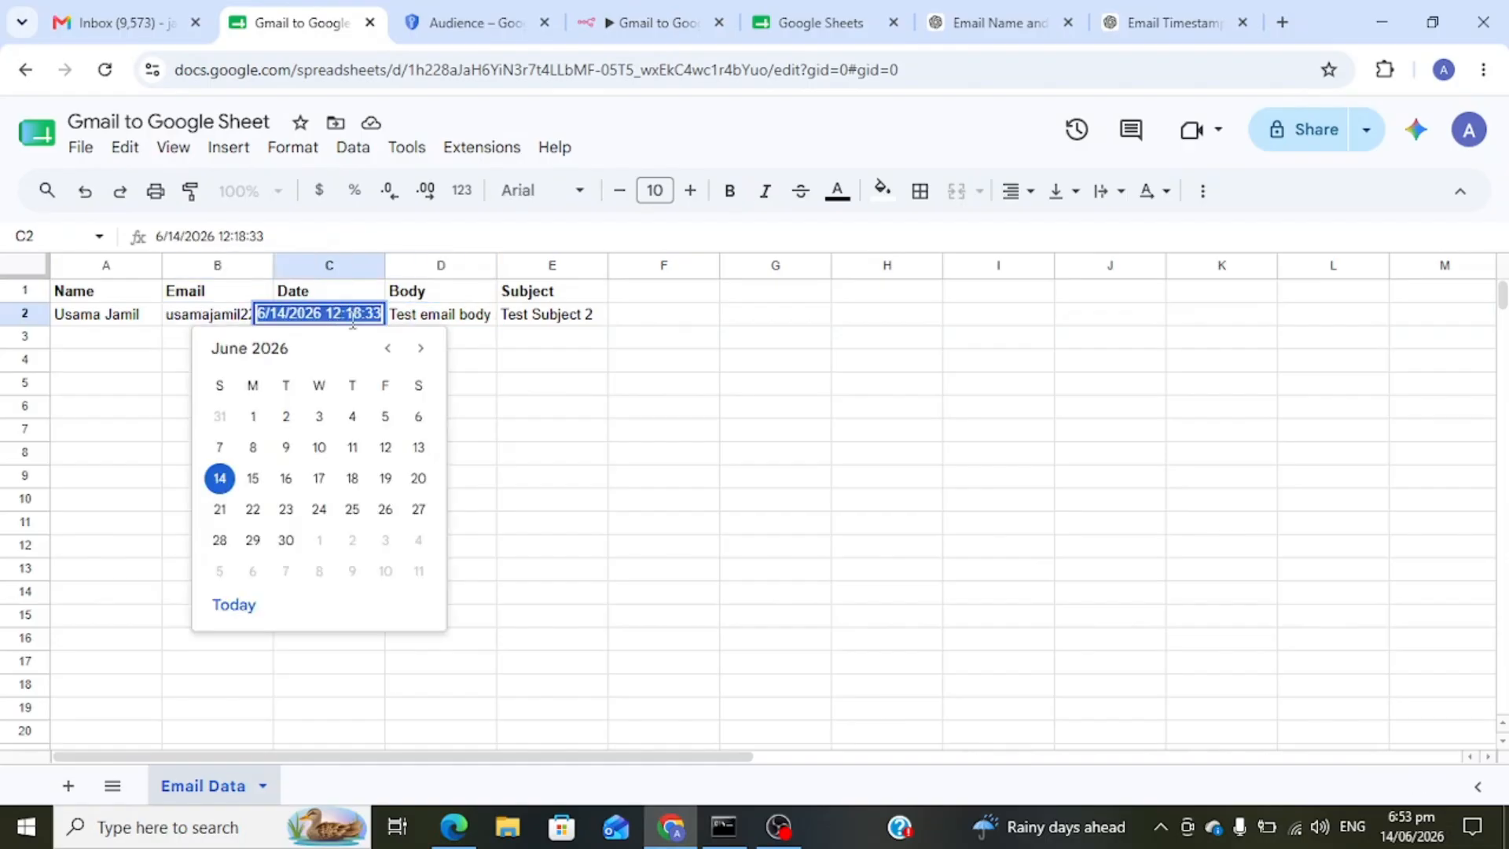
left_click(444, 318)
double_click(444, 318)
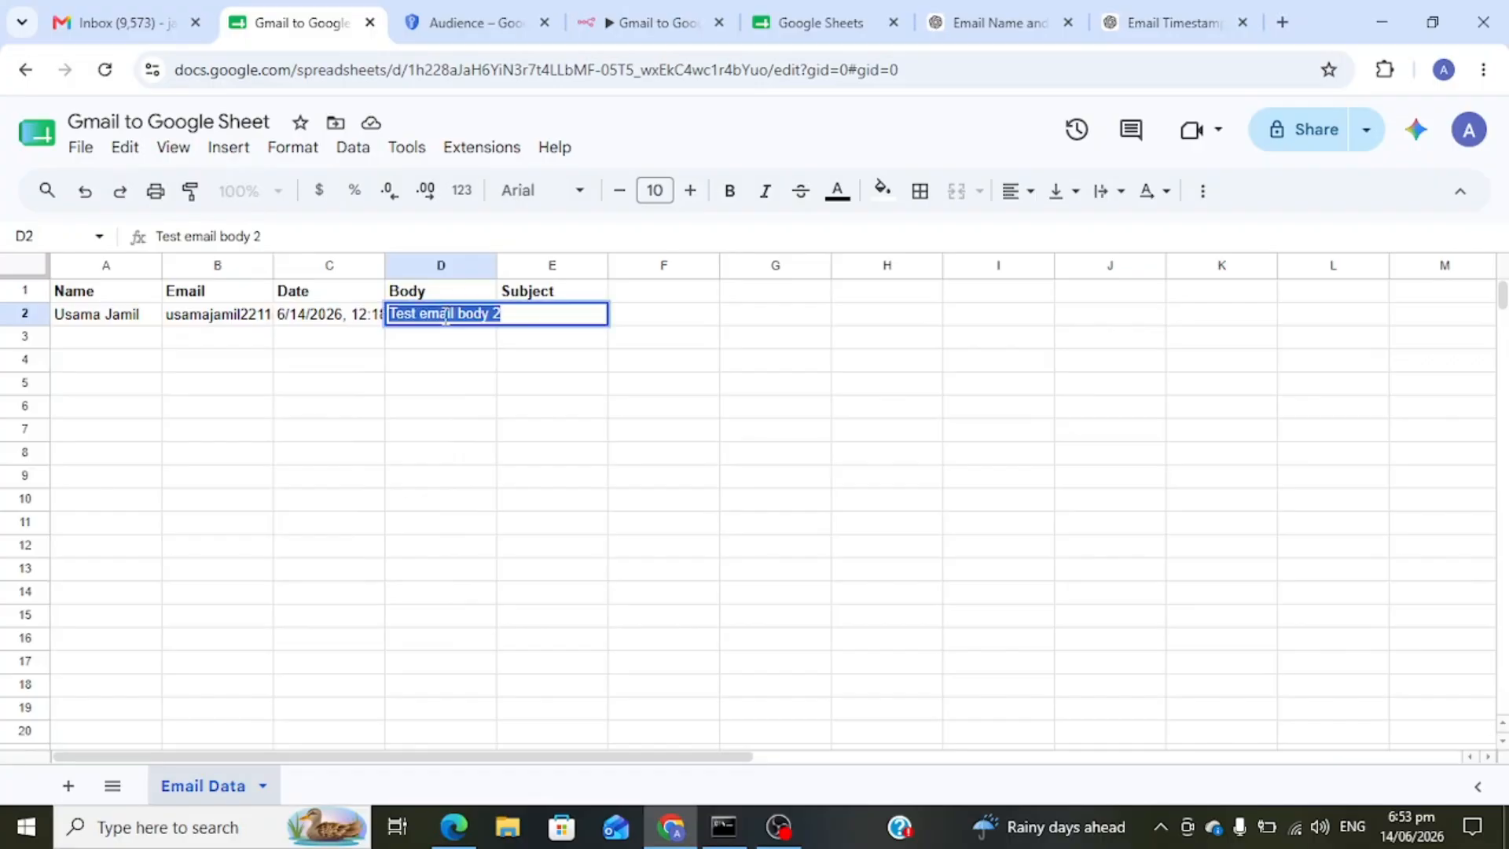
left_click(626, 342)
double_click(578, 317)
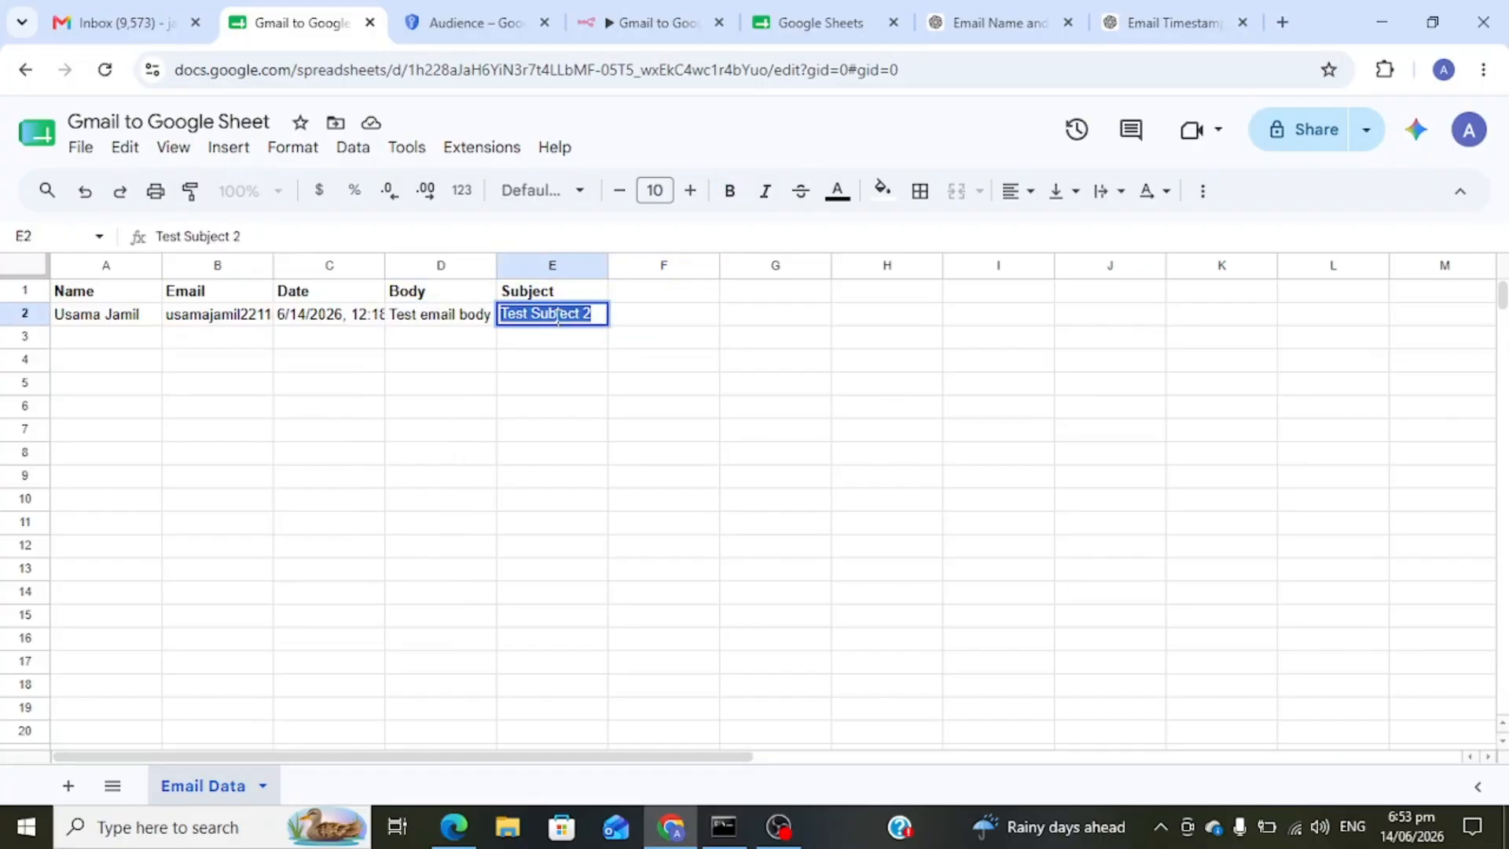
left_click(594, 320)
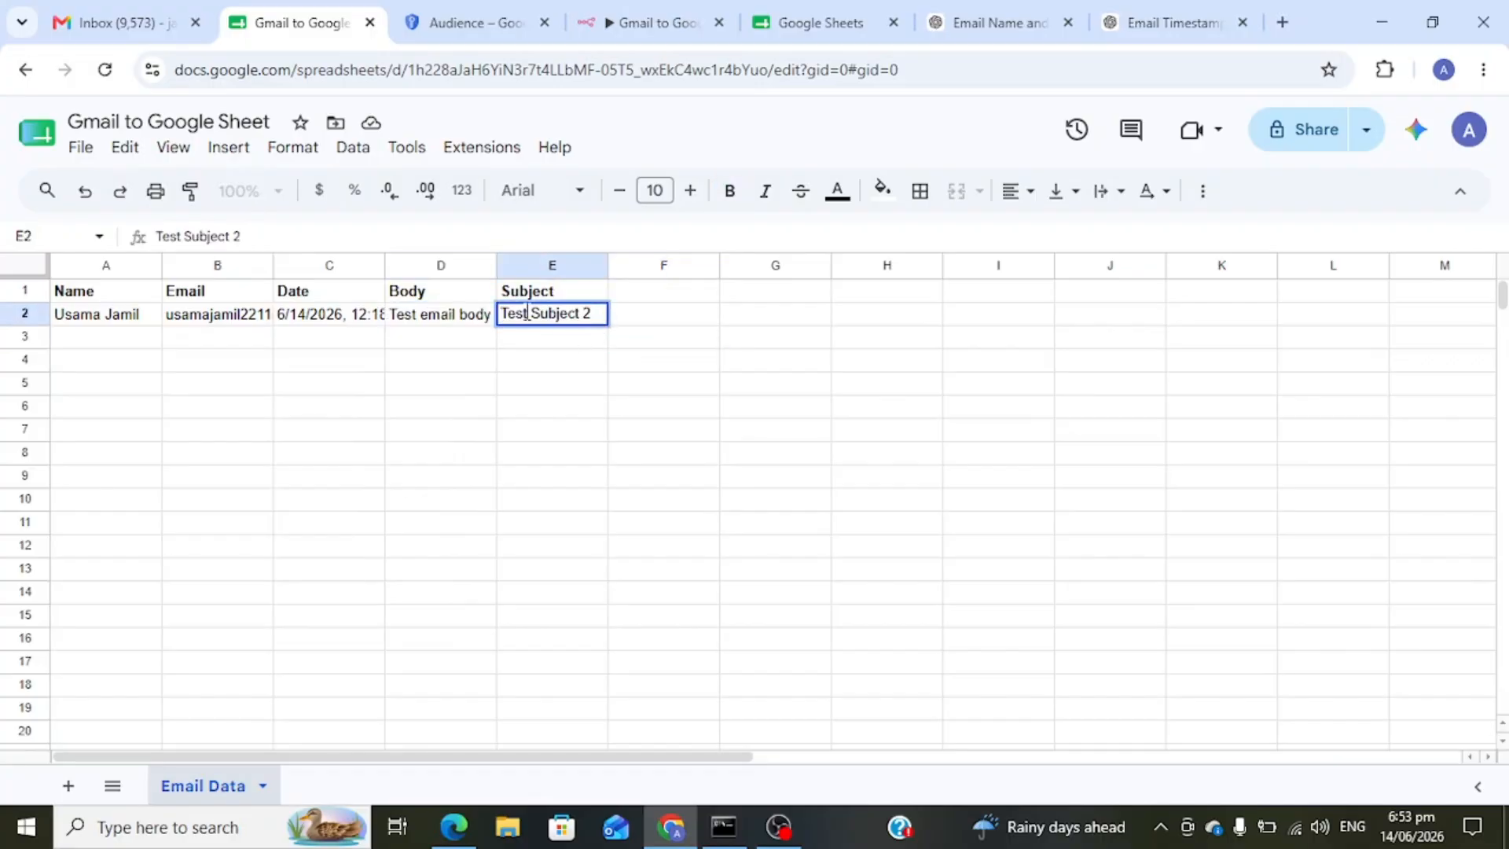
left_click(629, 21)
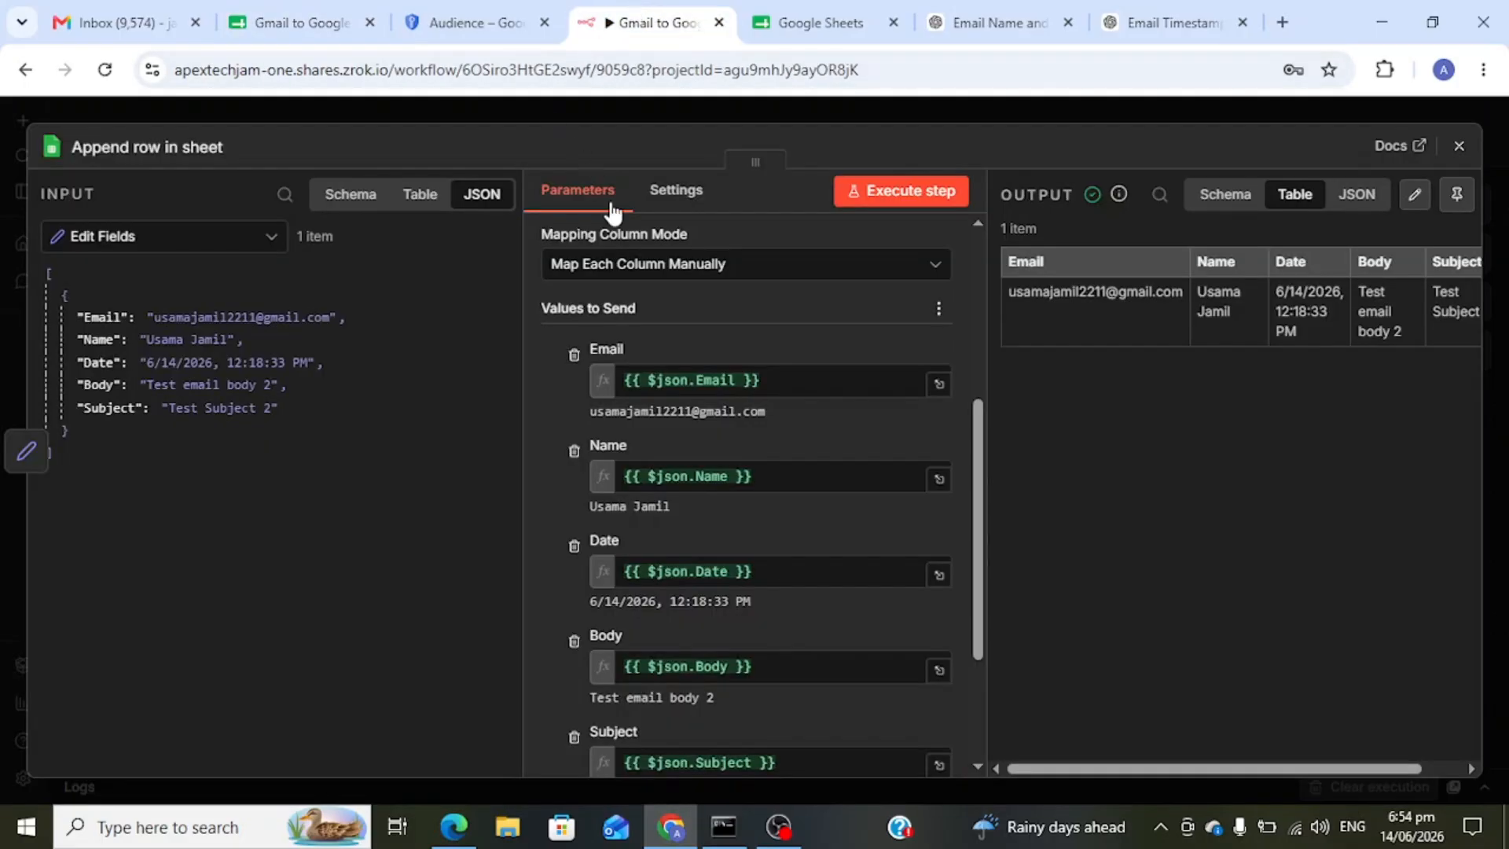
- Publish the workflow under the default version name and dismiss the published notice and checklist
left_click(1459, 145)
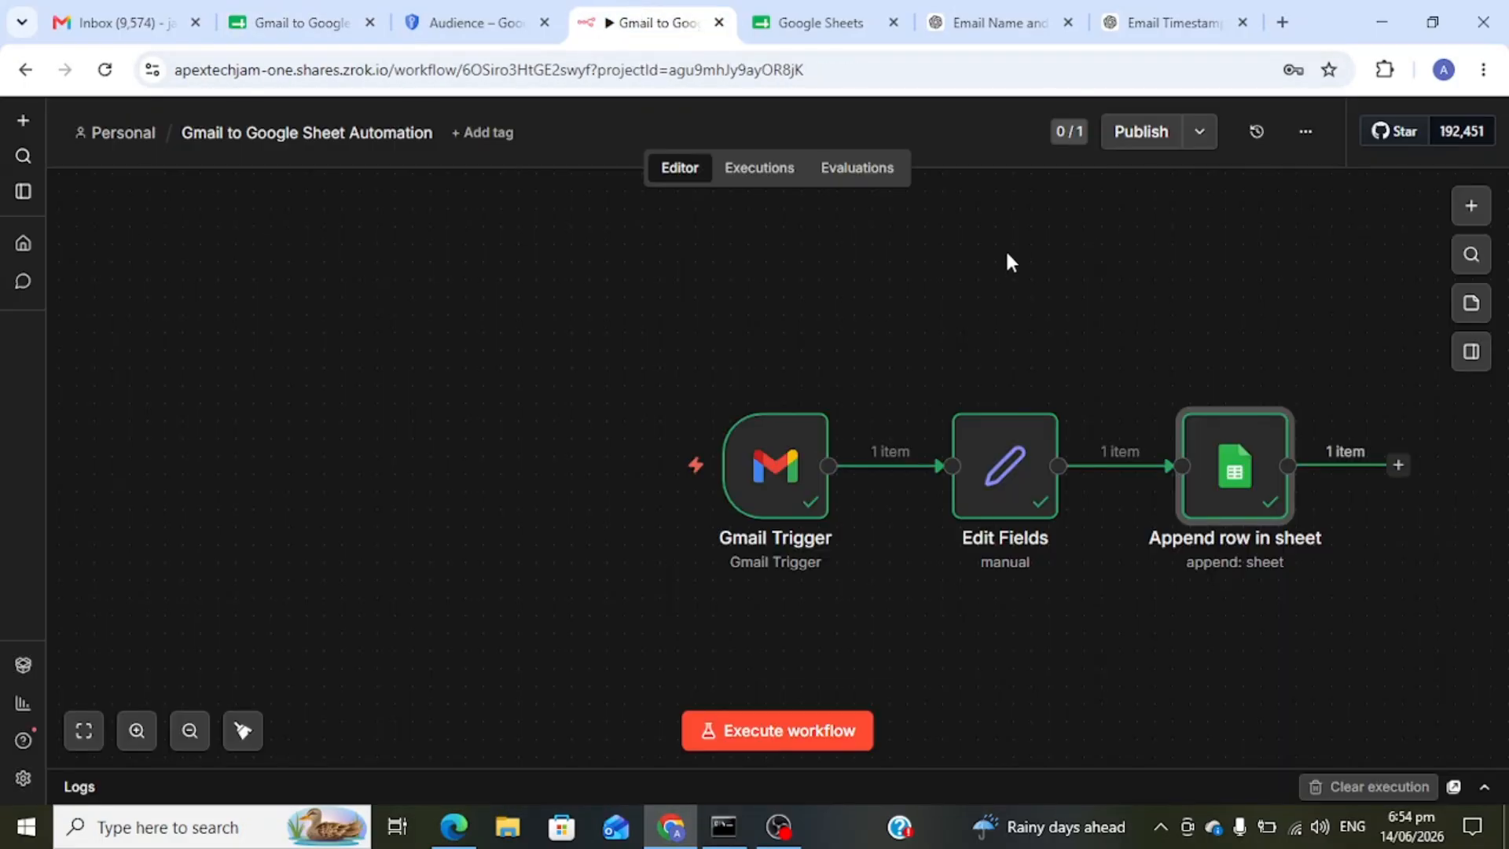
left_click(1133, 134)
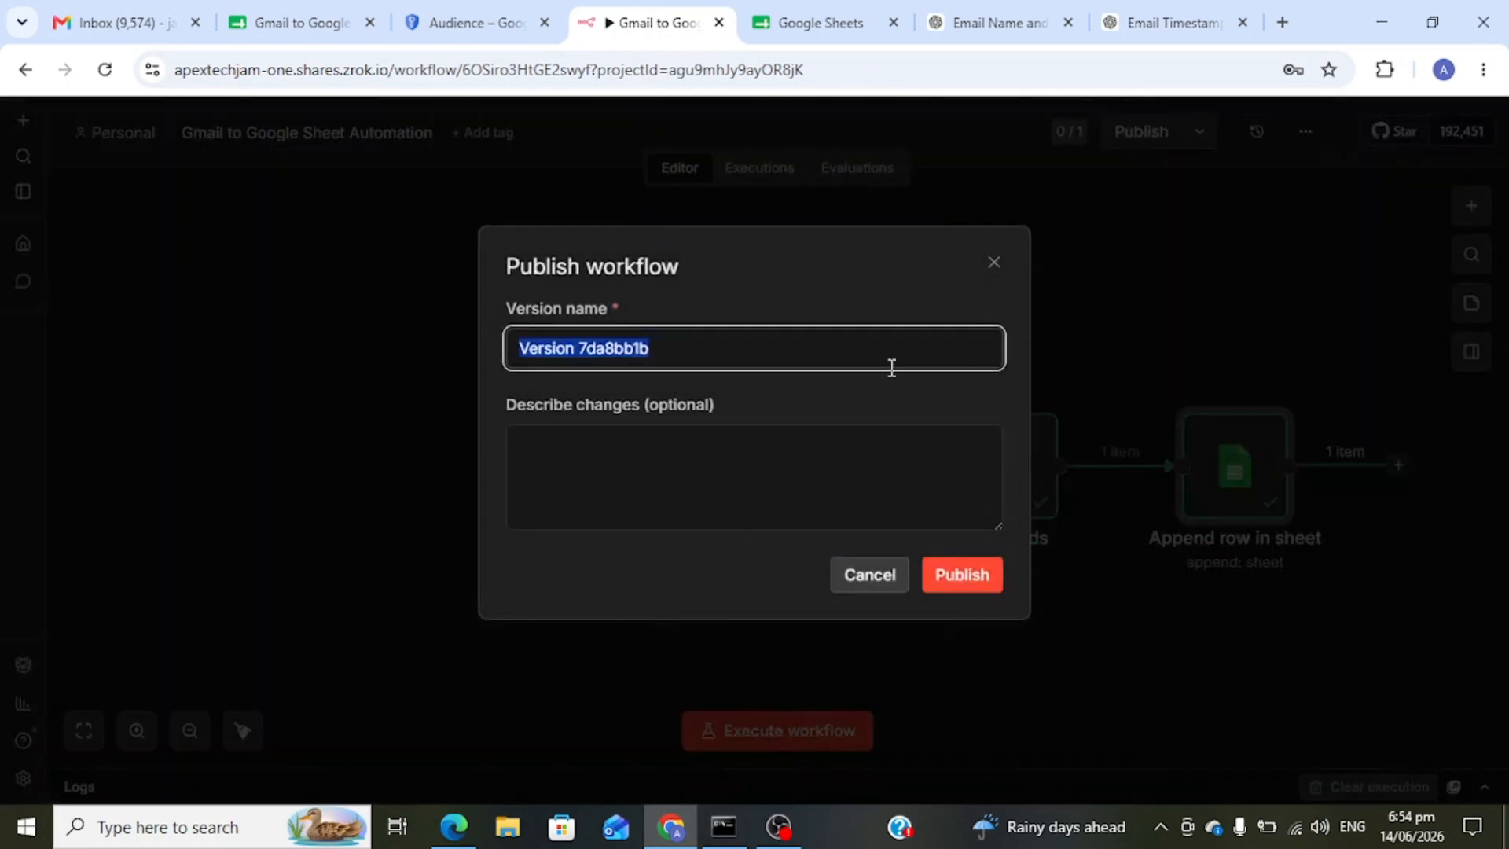
left_click(979, 572)
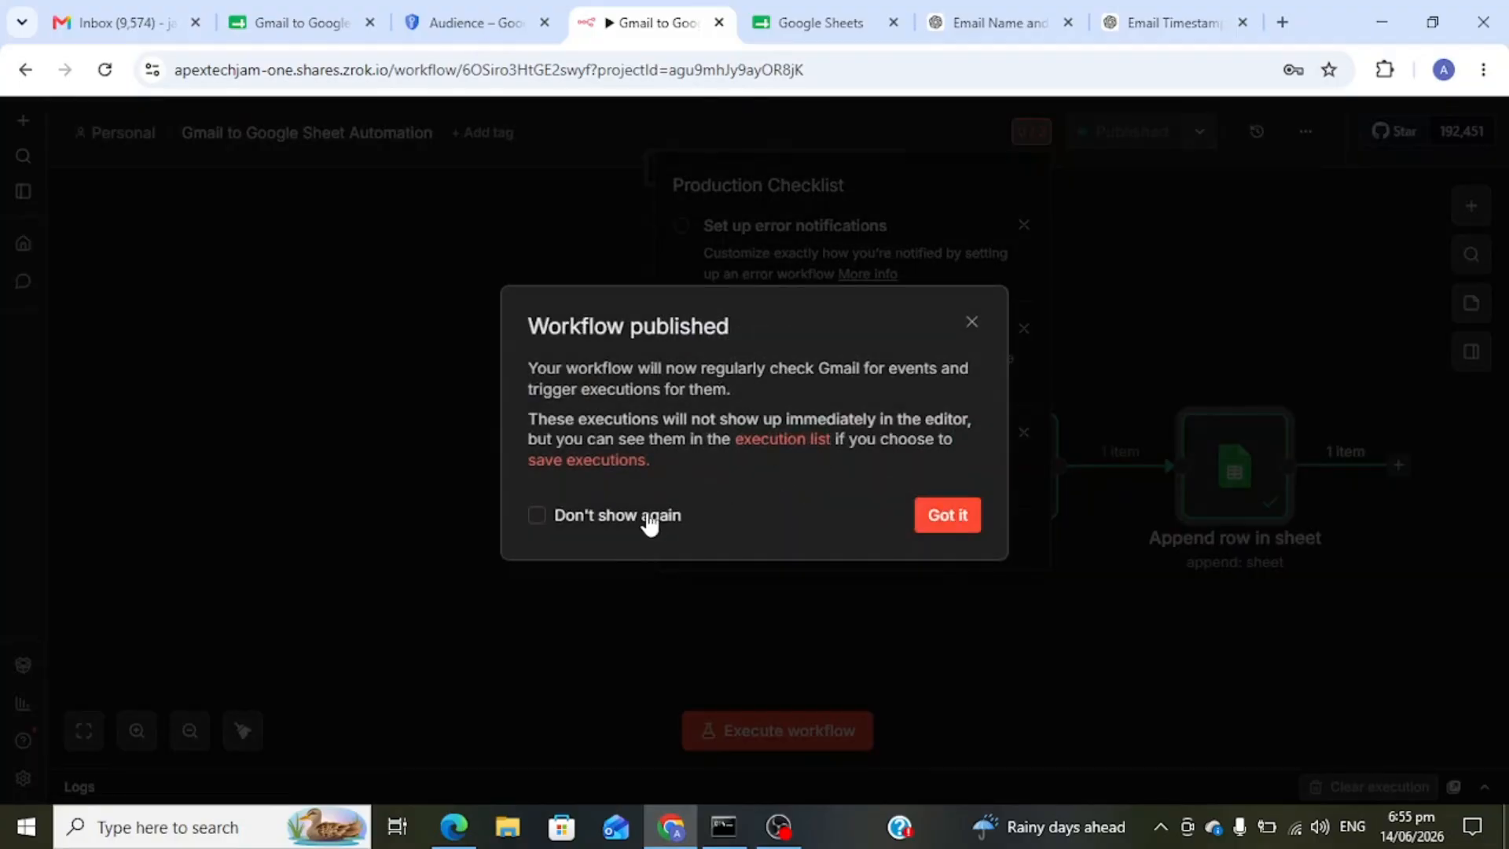
left_click(652, 515)
left_click(914, 512)
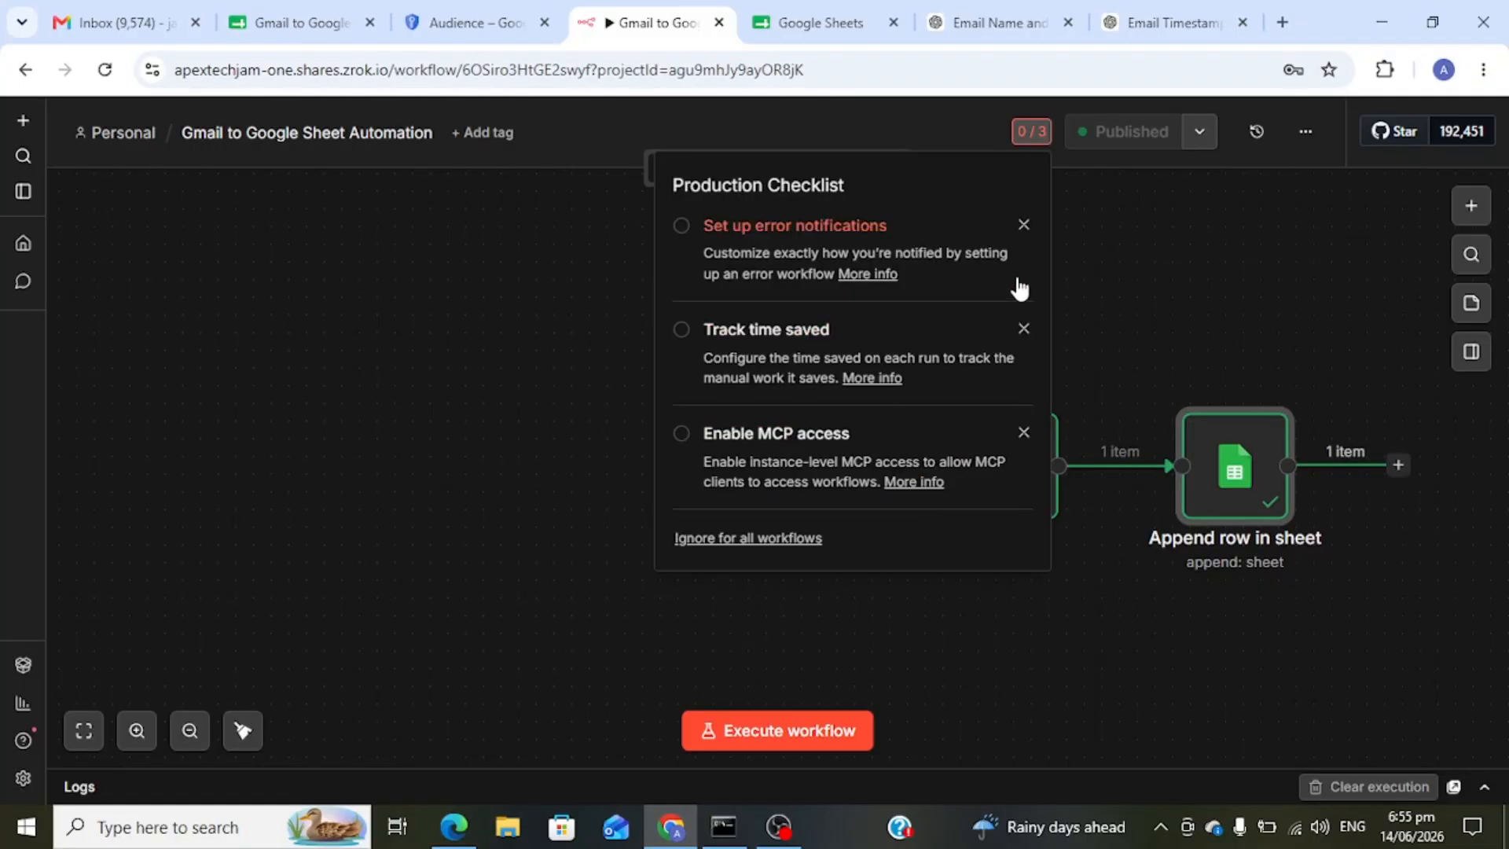
left_click(1077, 231)
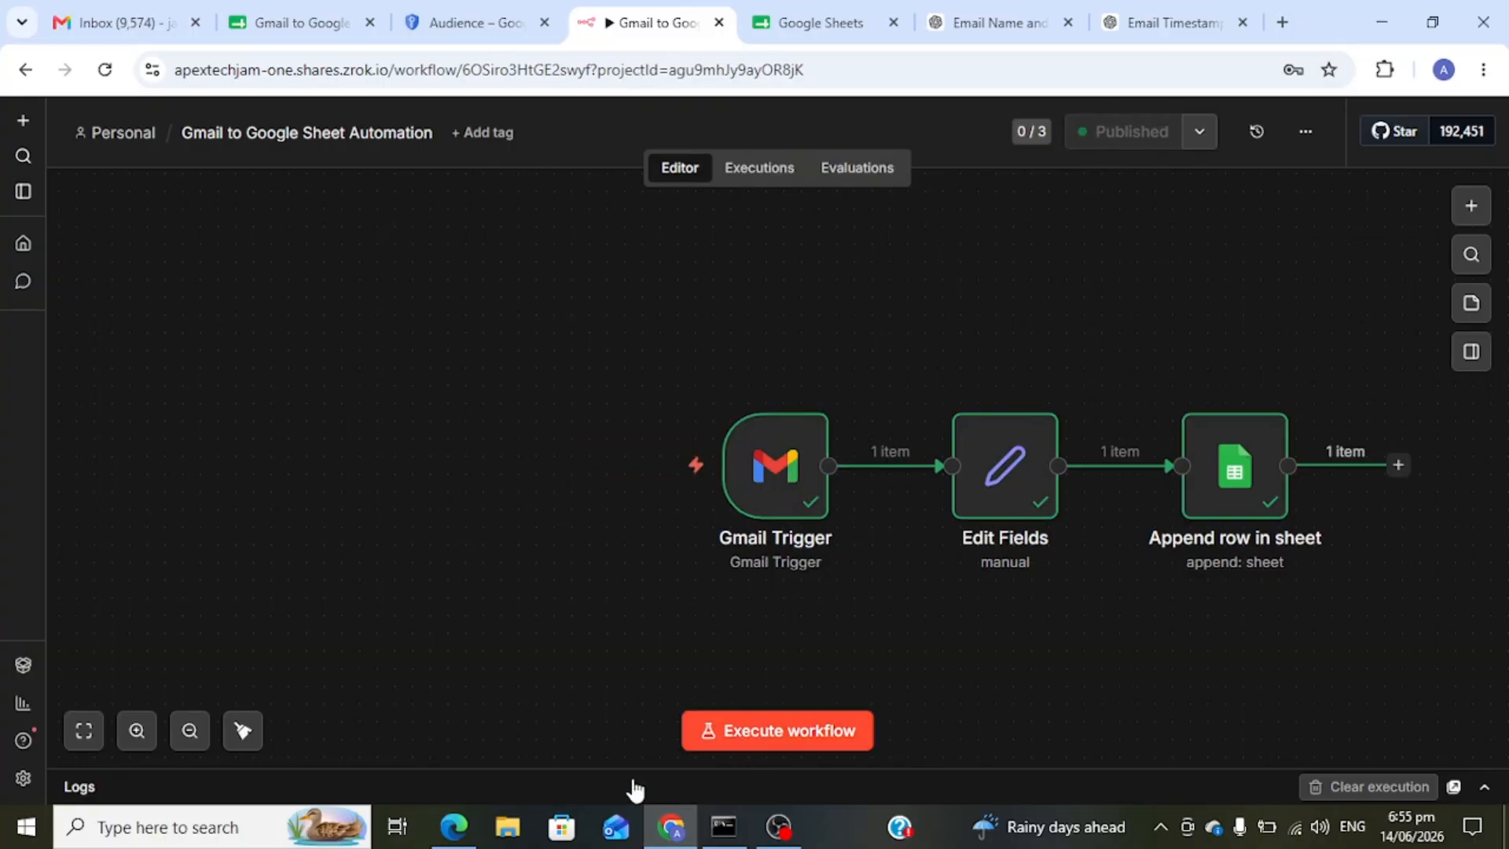
- Send the suggested recipient an email titled 'n8n Automation' with body 'Gmail to Google Sheet data automation'
left_click(453, 832)
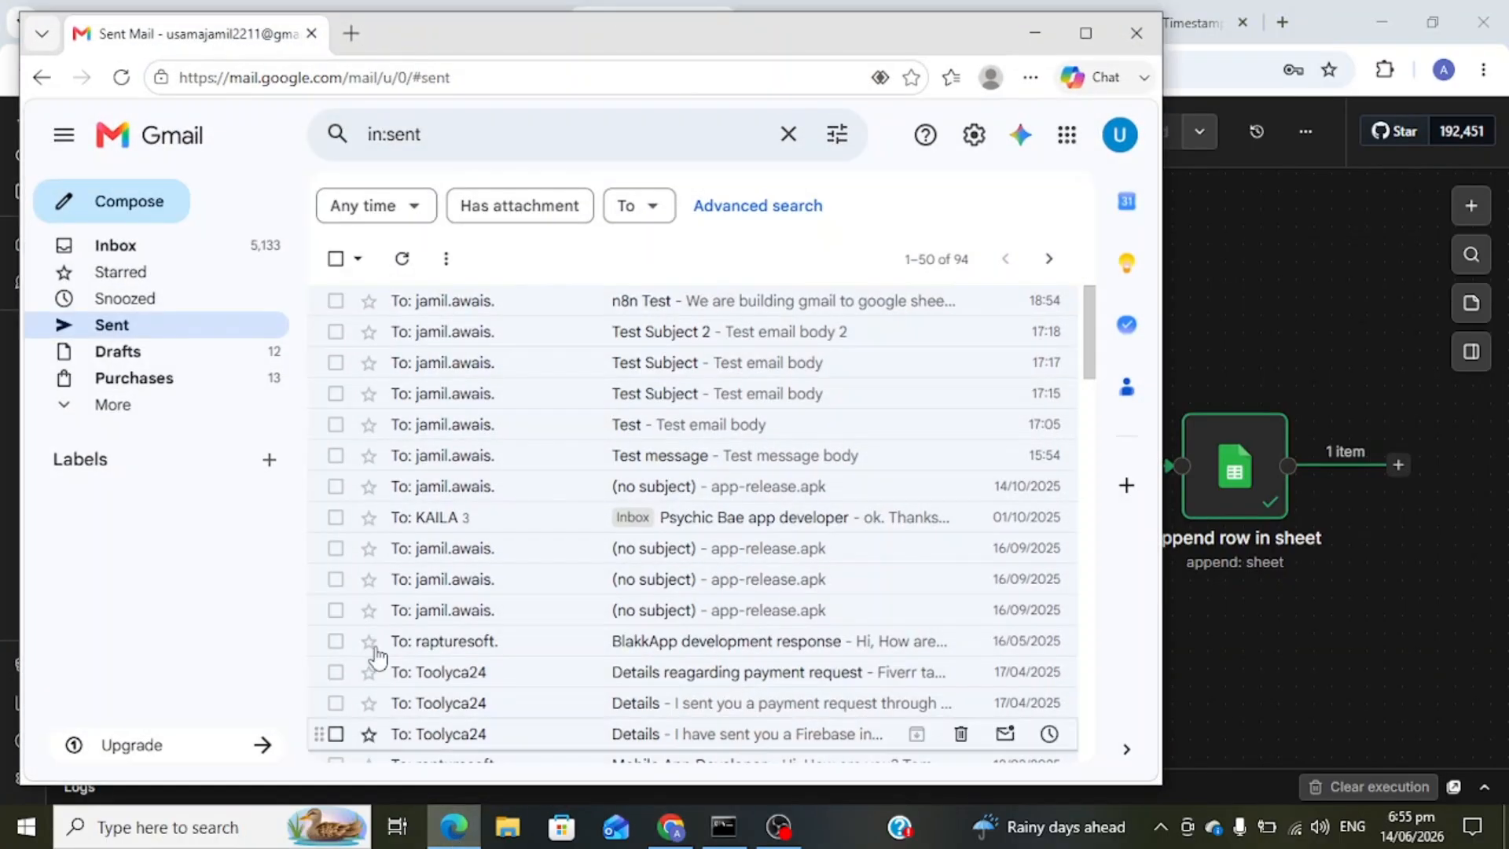
left_click(151, 217)
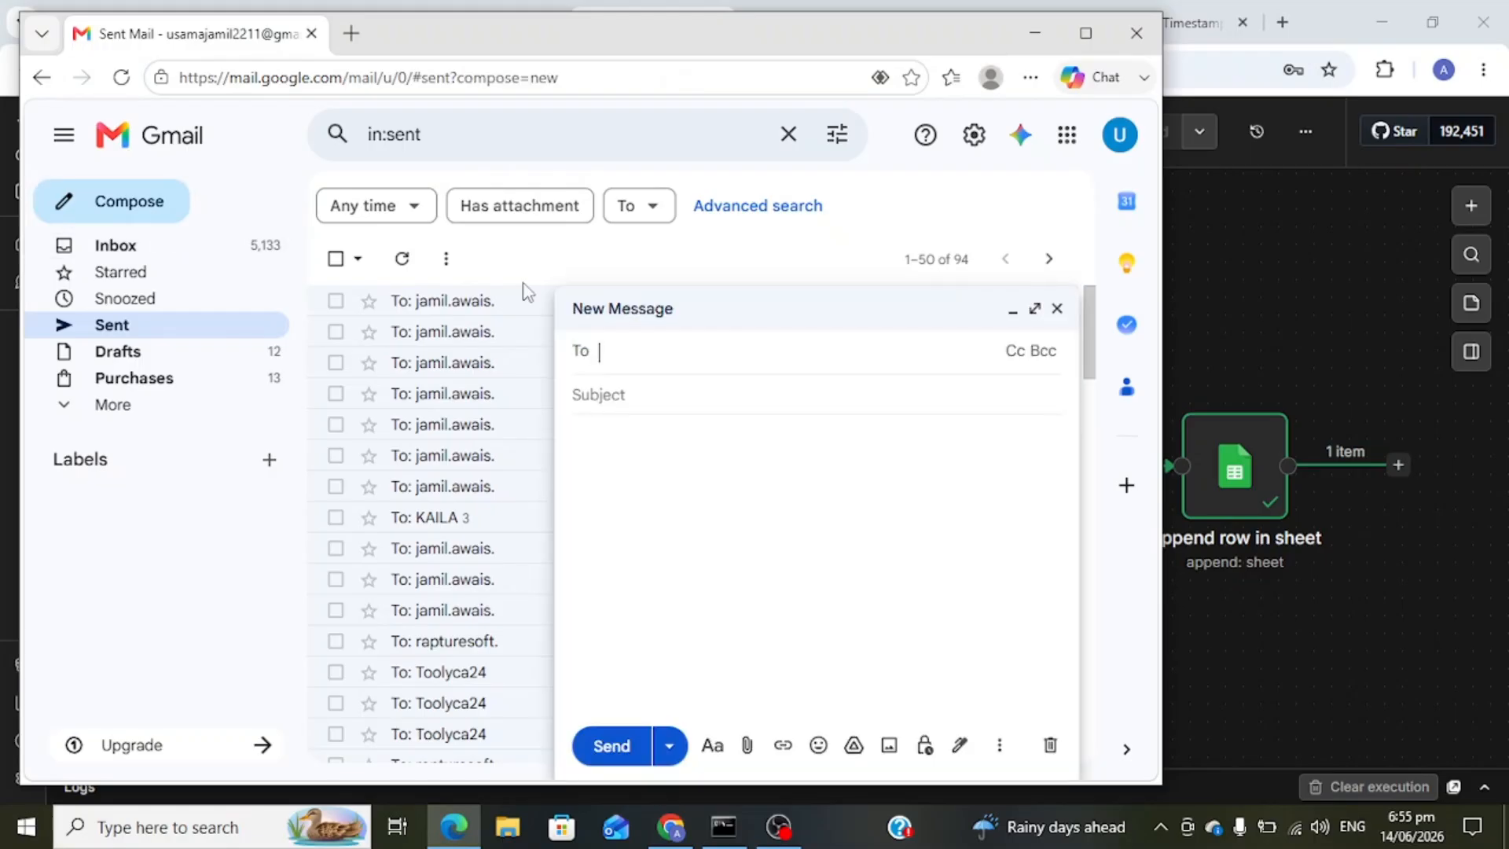
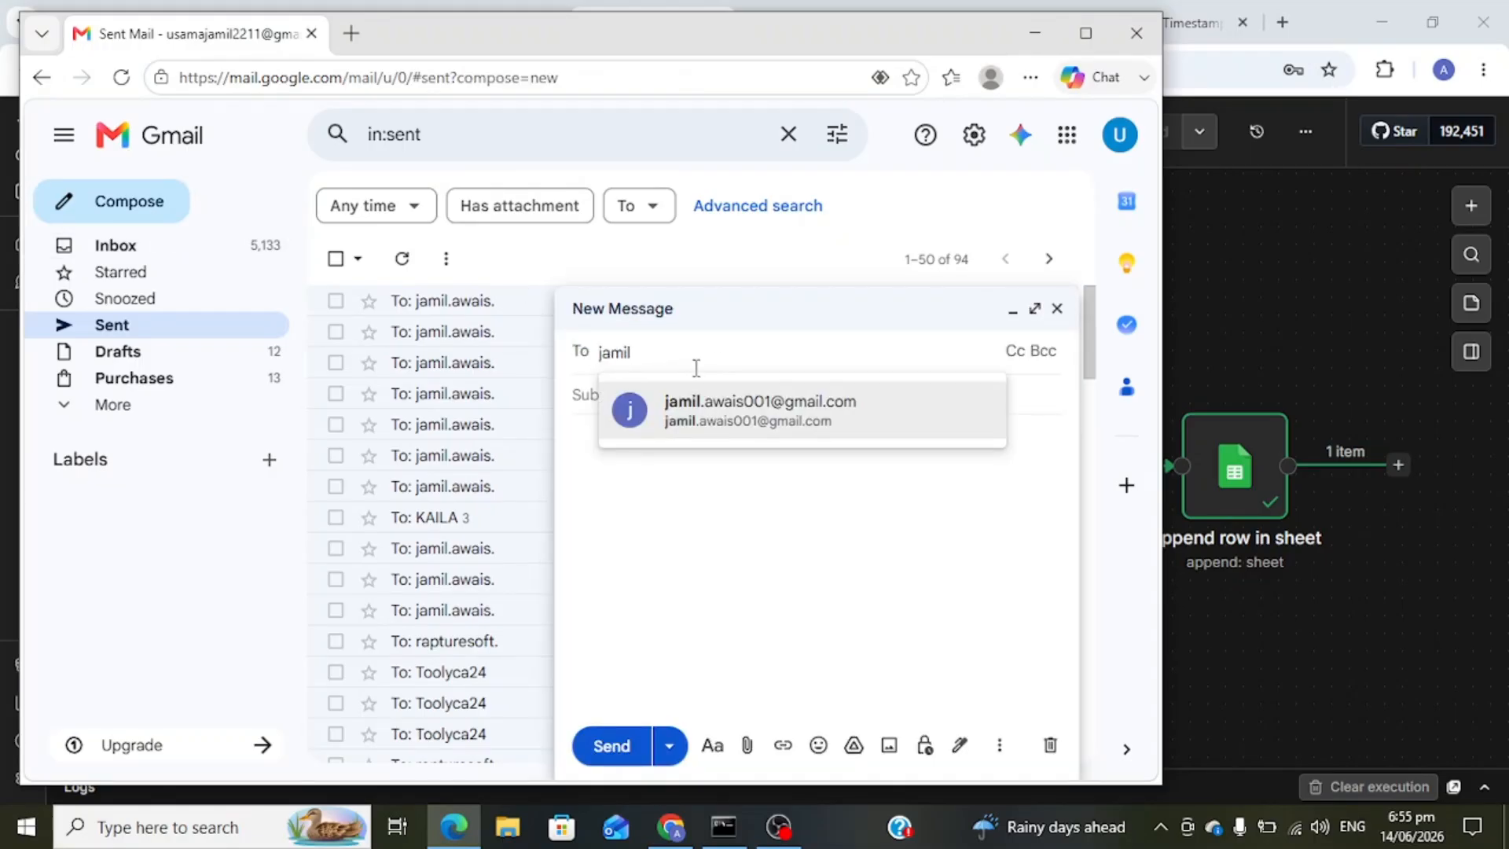
left_click(697, 411)
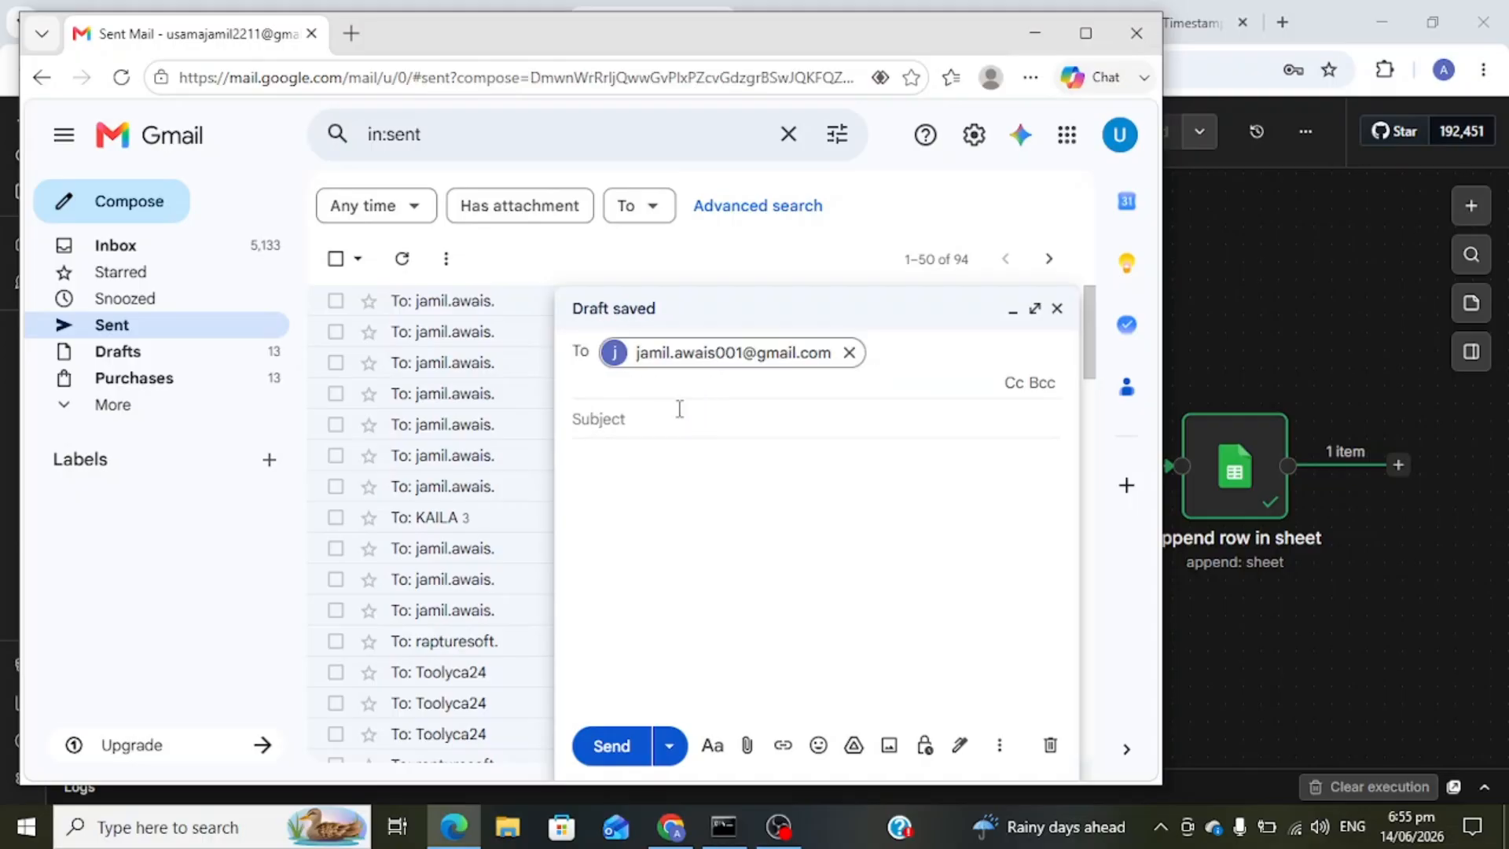
left_click(672, 401)
type("n8n ")
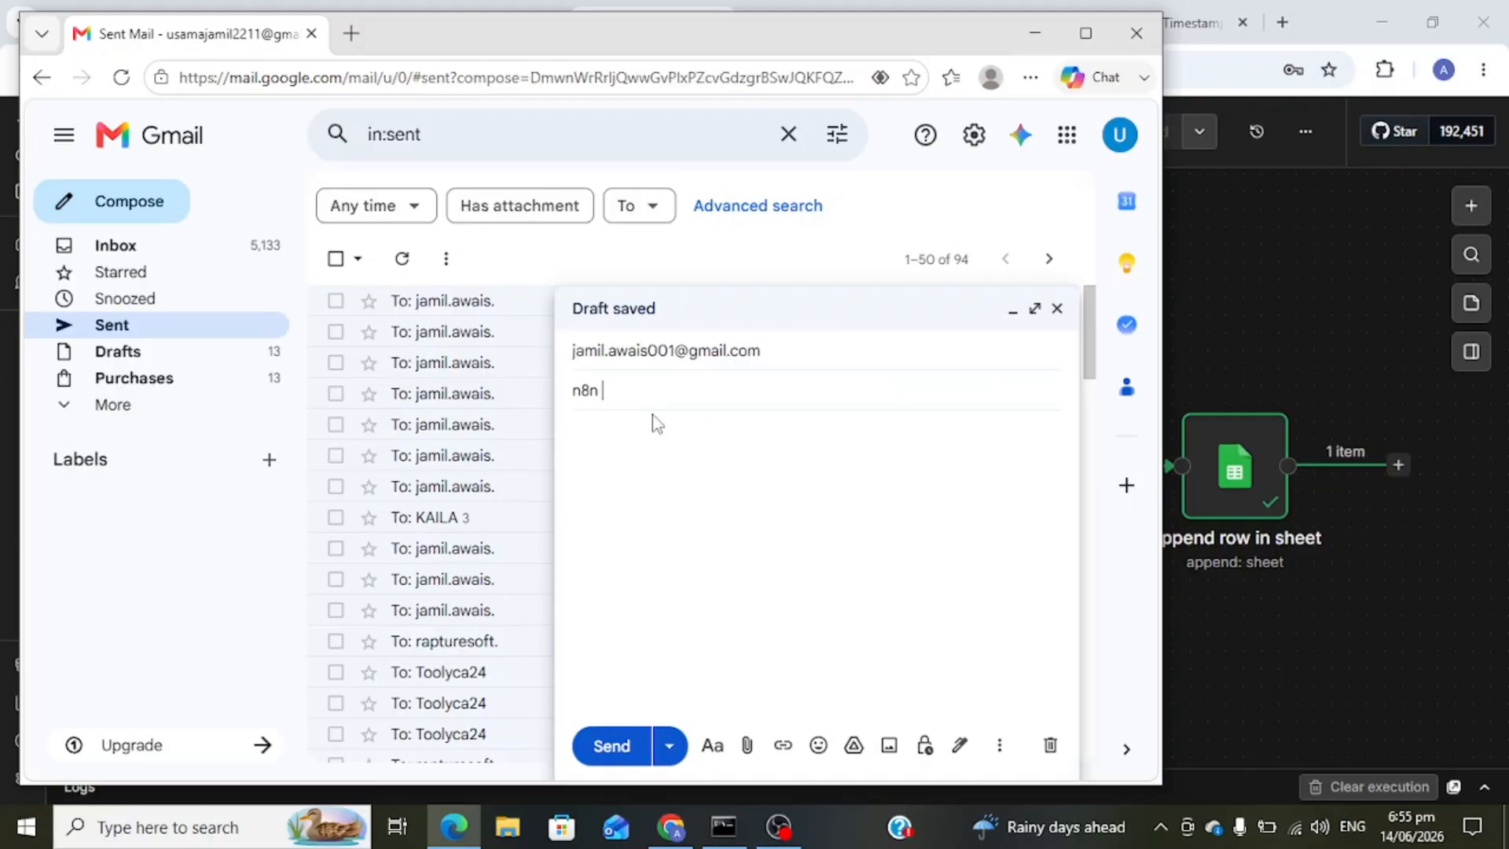
type("Automation")
left_click(621, 445)
type("Gmet")
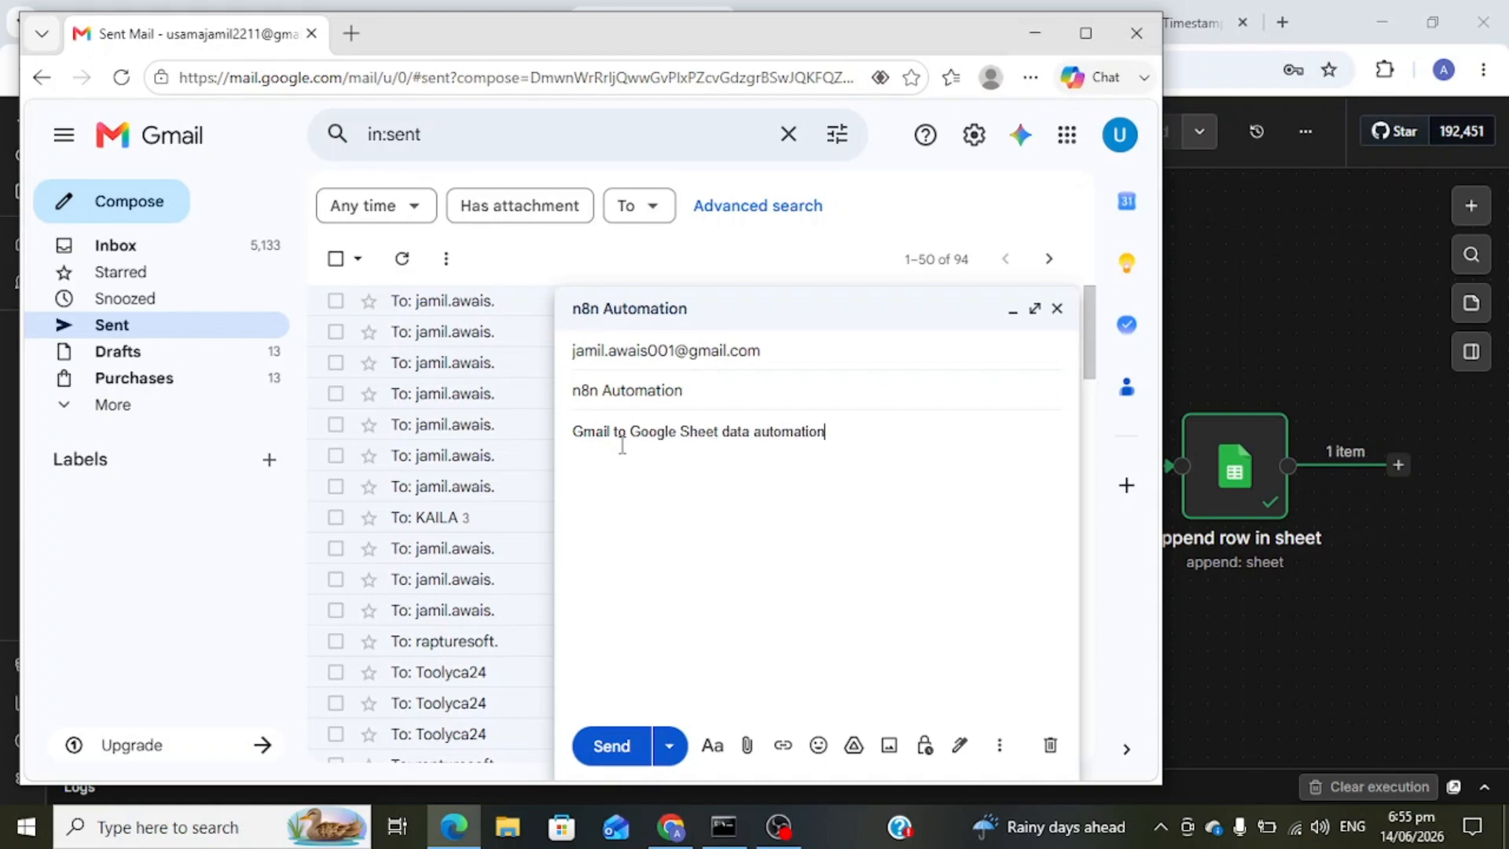
left_click(617, 748)
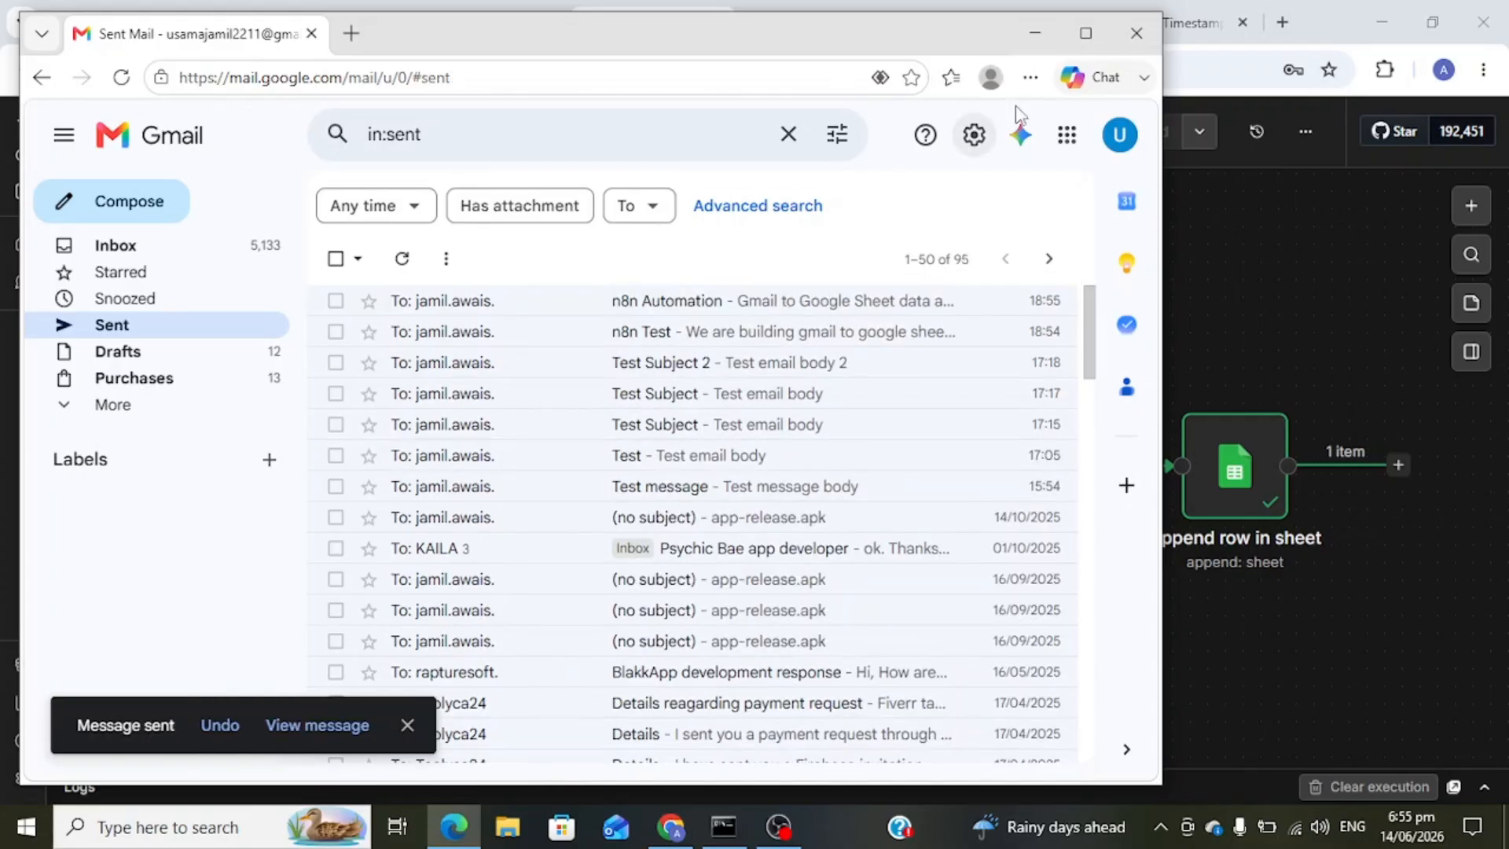
- In the Gmail to Google Sheet spreadsheet, check row 3's name, email and 'n8n Automation' subject
left_click(1035, 34)
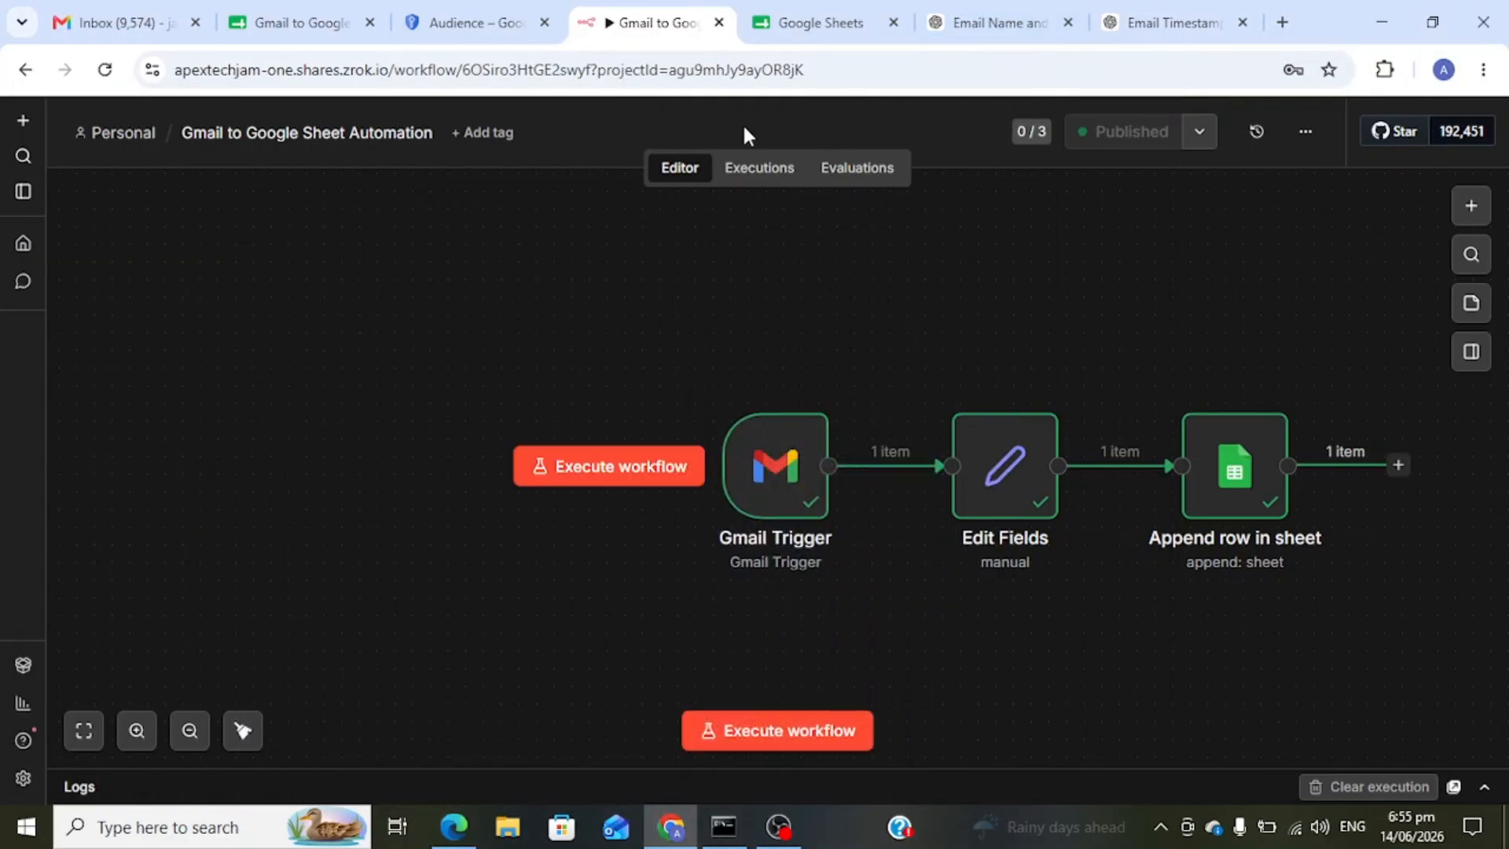
left_click(294, 22)
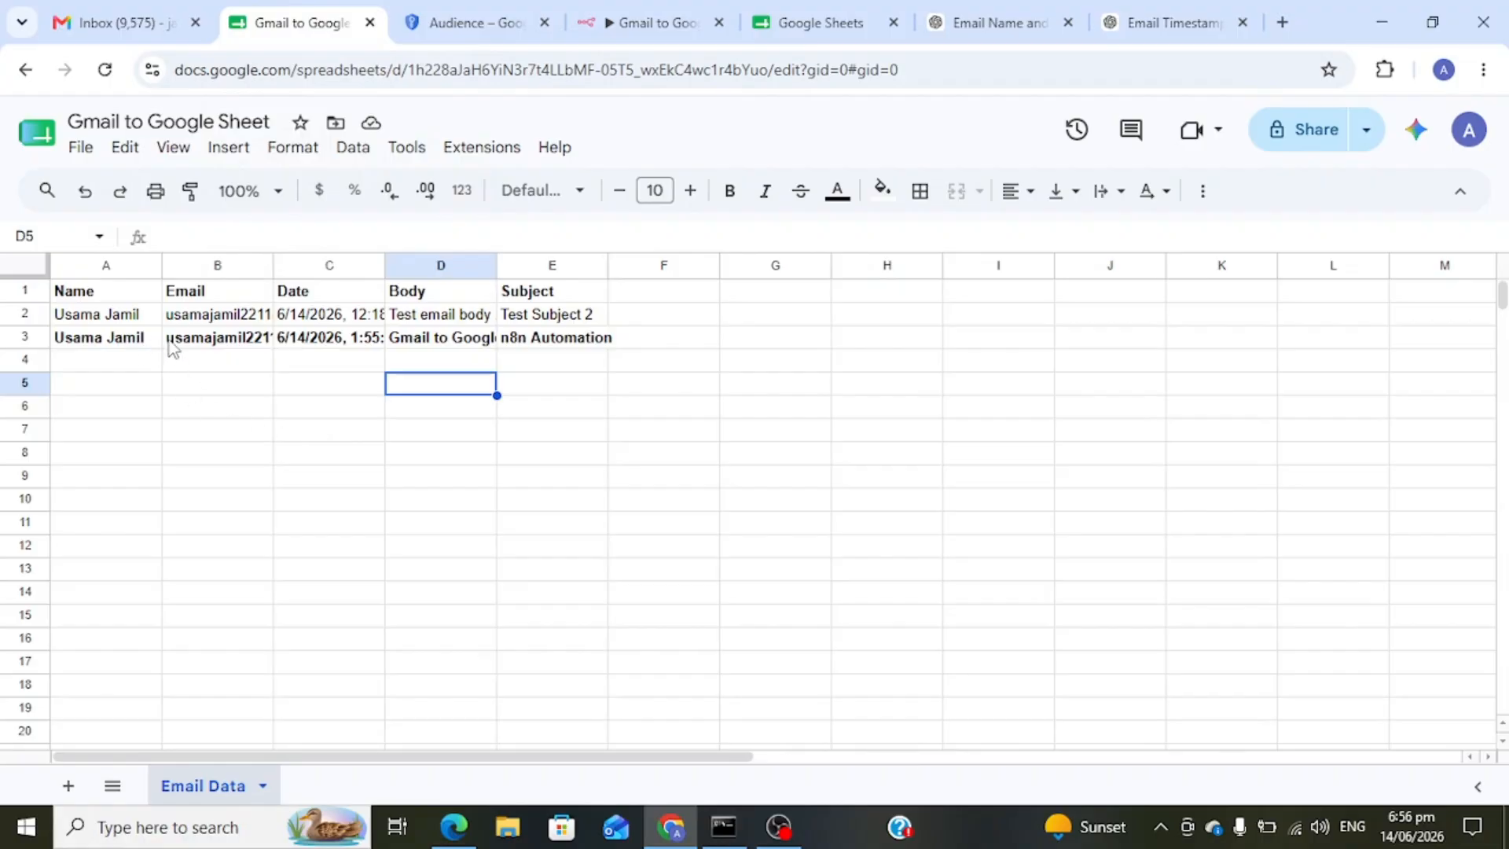
left_click(191, 343)
left_click(105, 336)
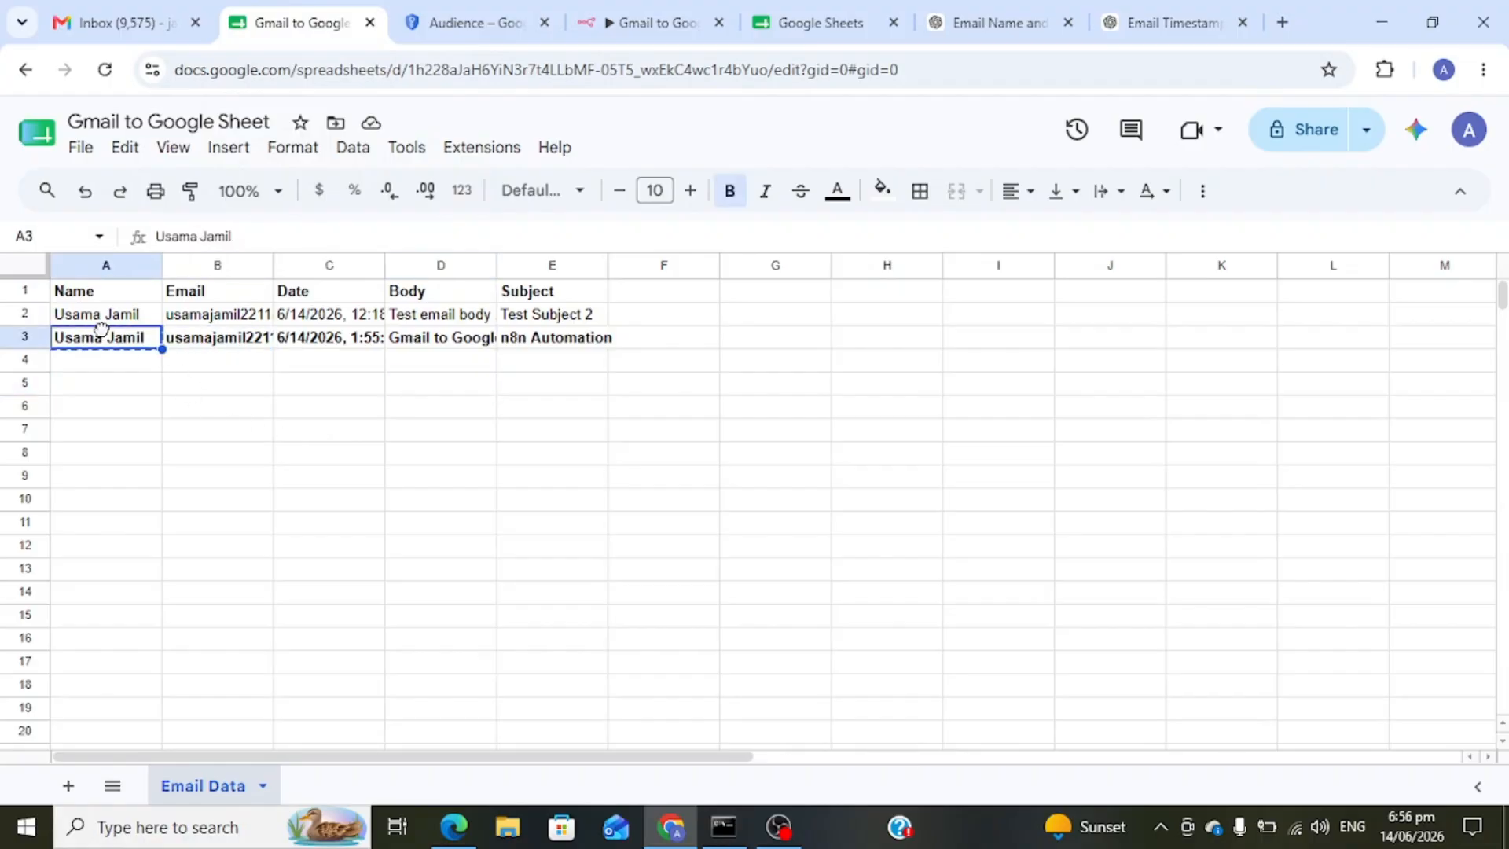
left_click(189, 346)
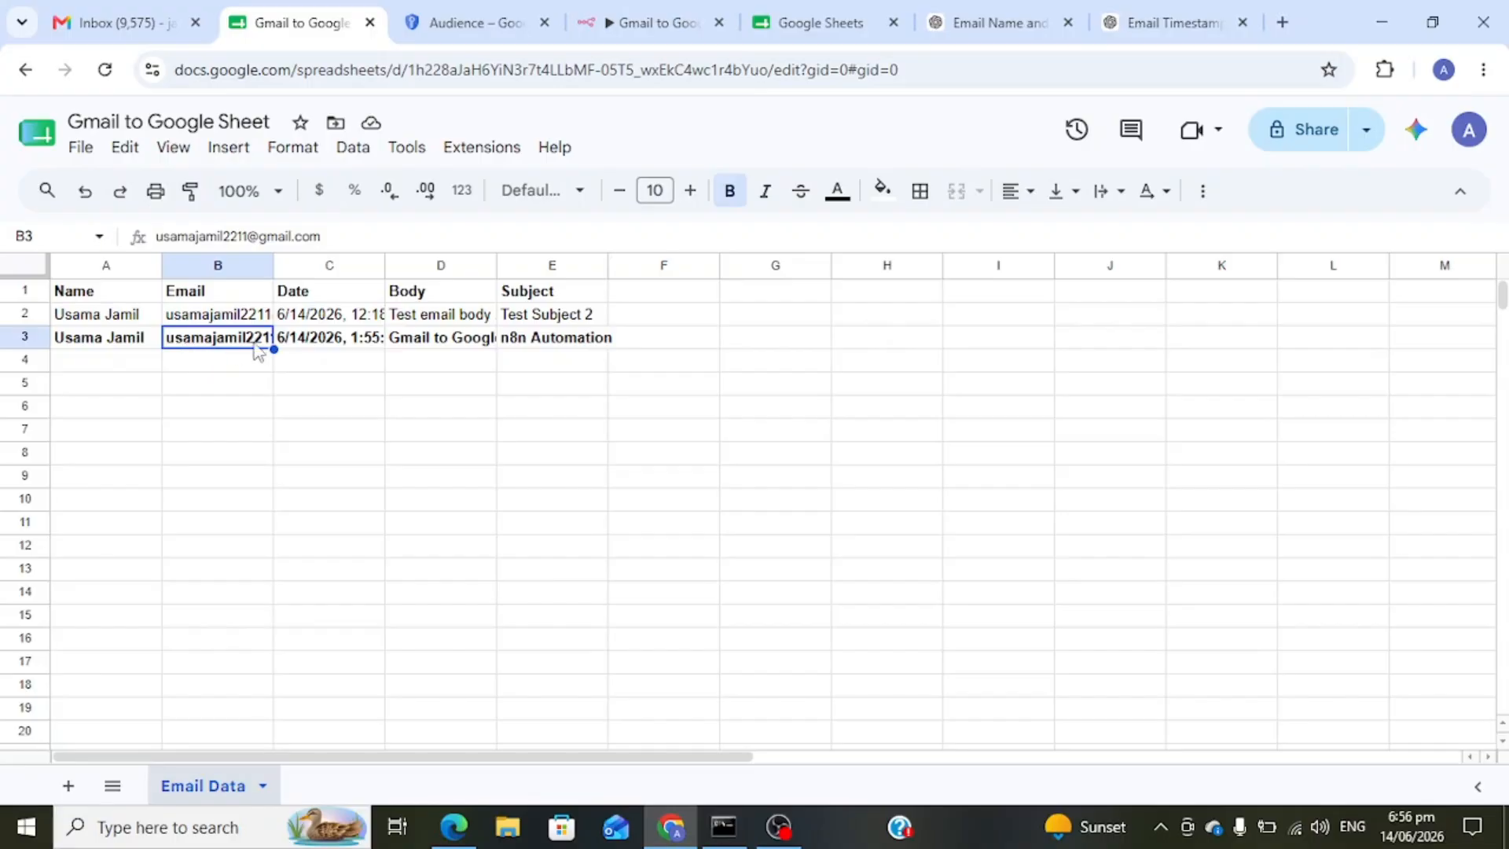
left_click(517, 344)
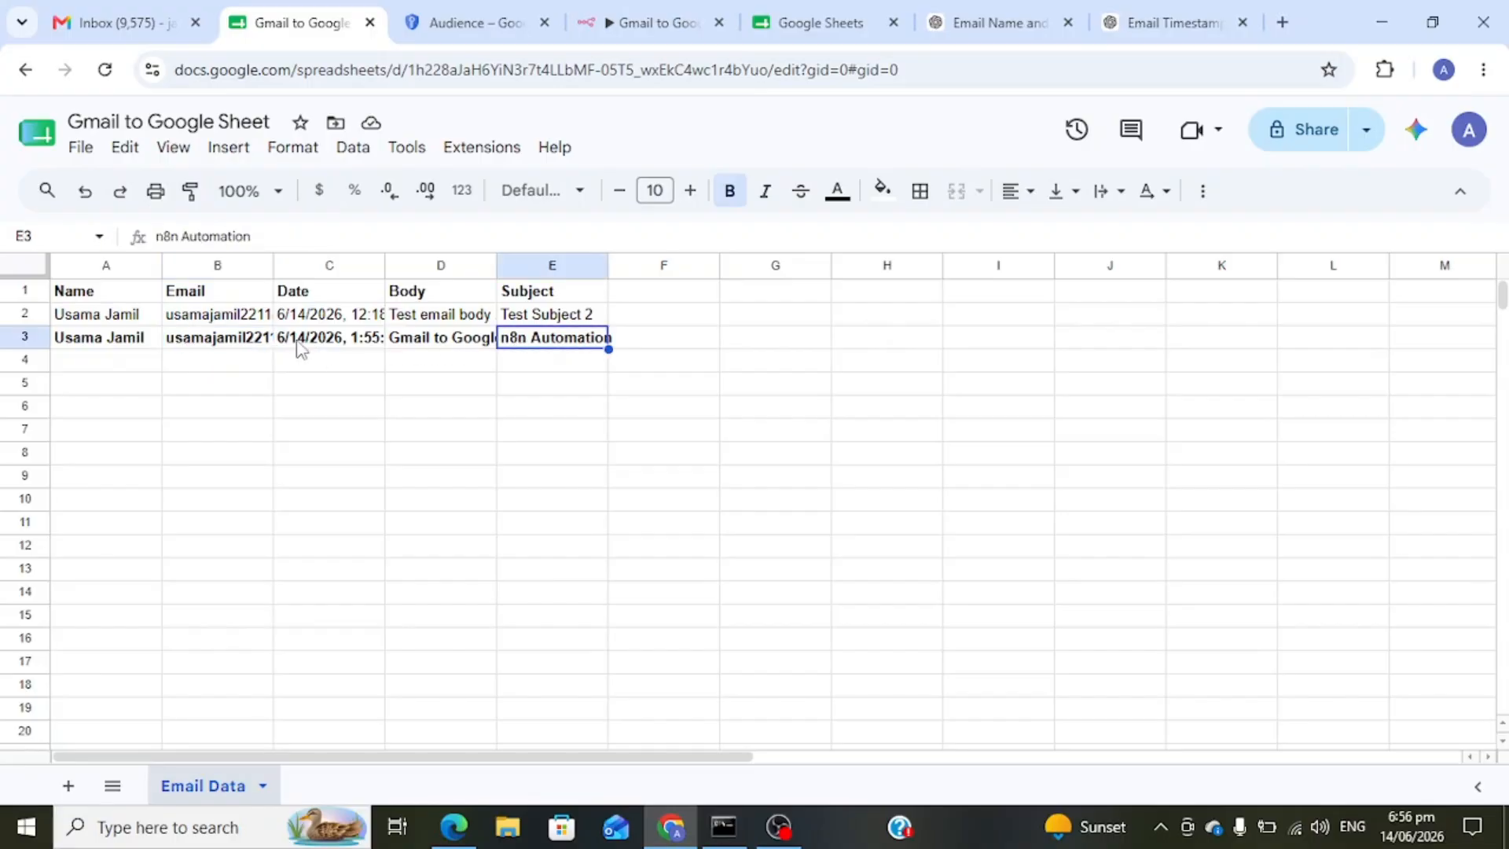
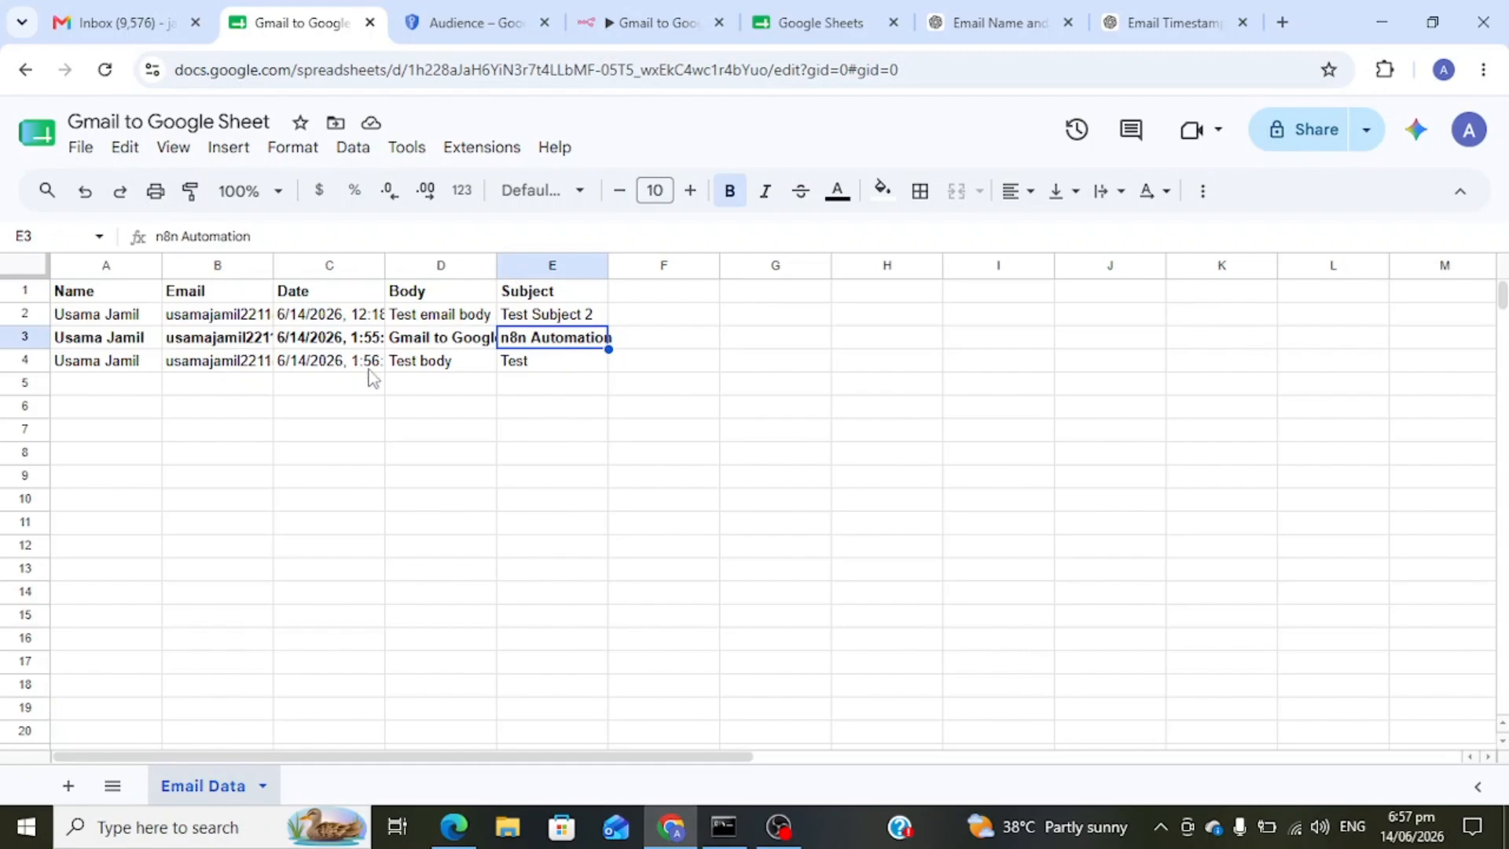
left_click(29, 360)
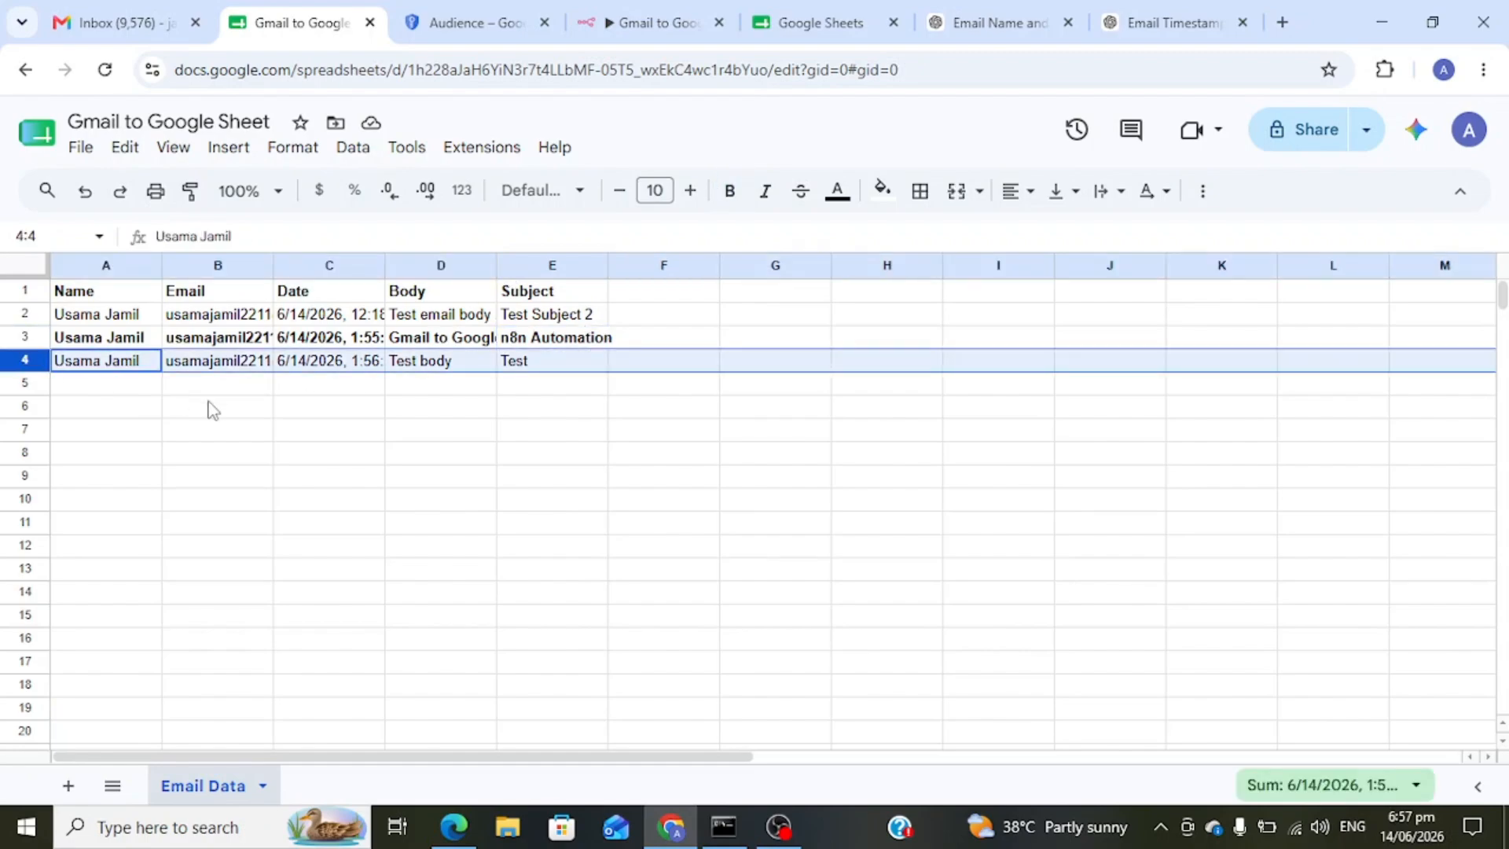
scroll(298, 344, "up", 5)
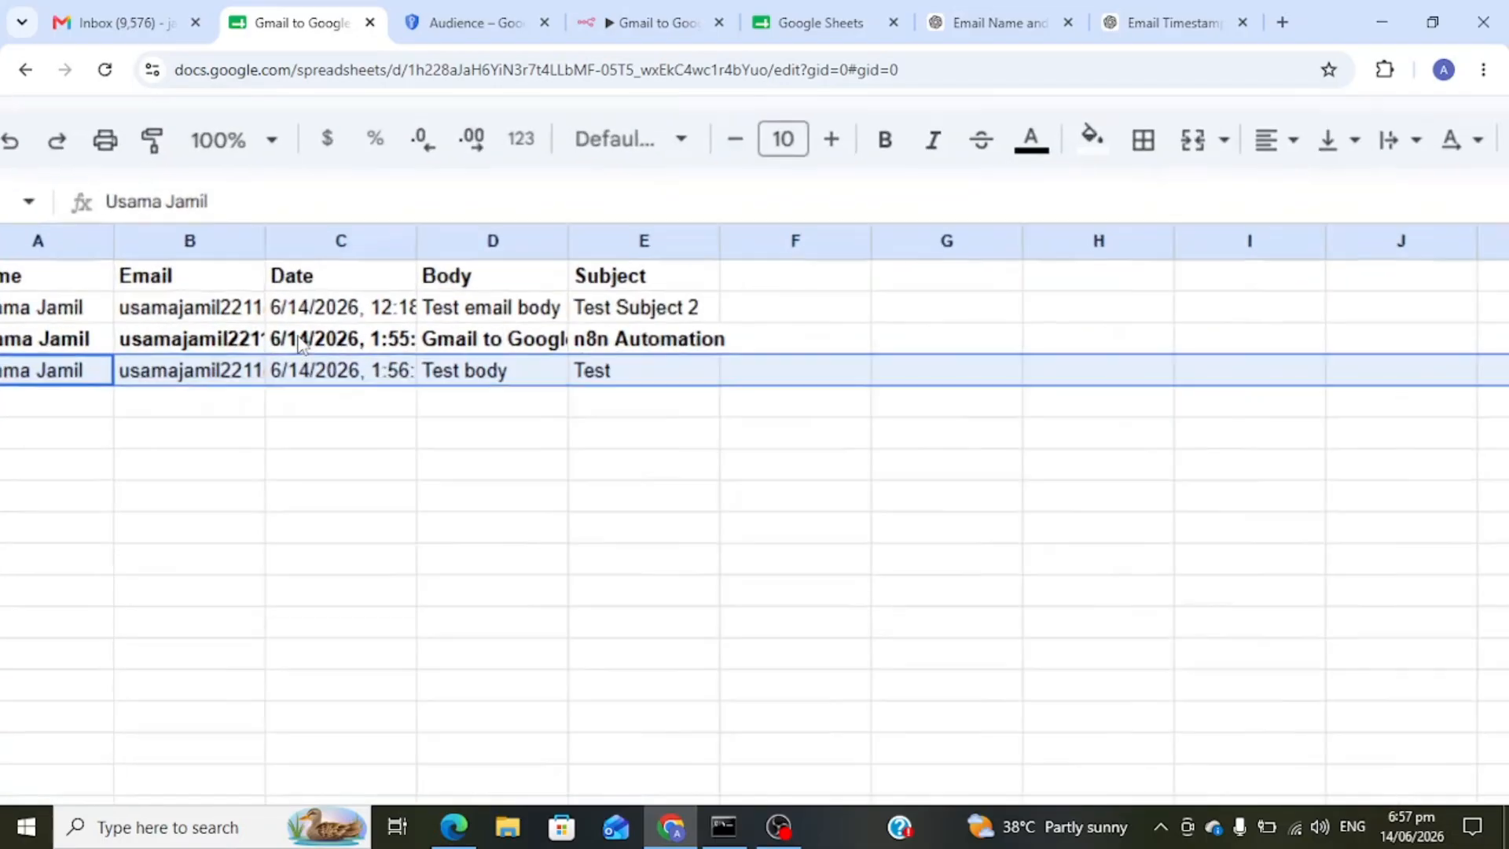
scroll(299, 343, "left", 2)
scroll(299, 344, "left", 1)
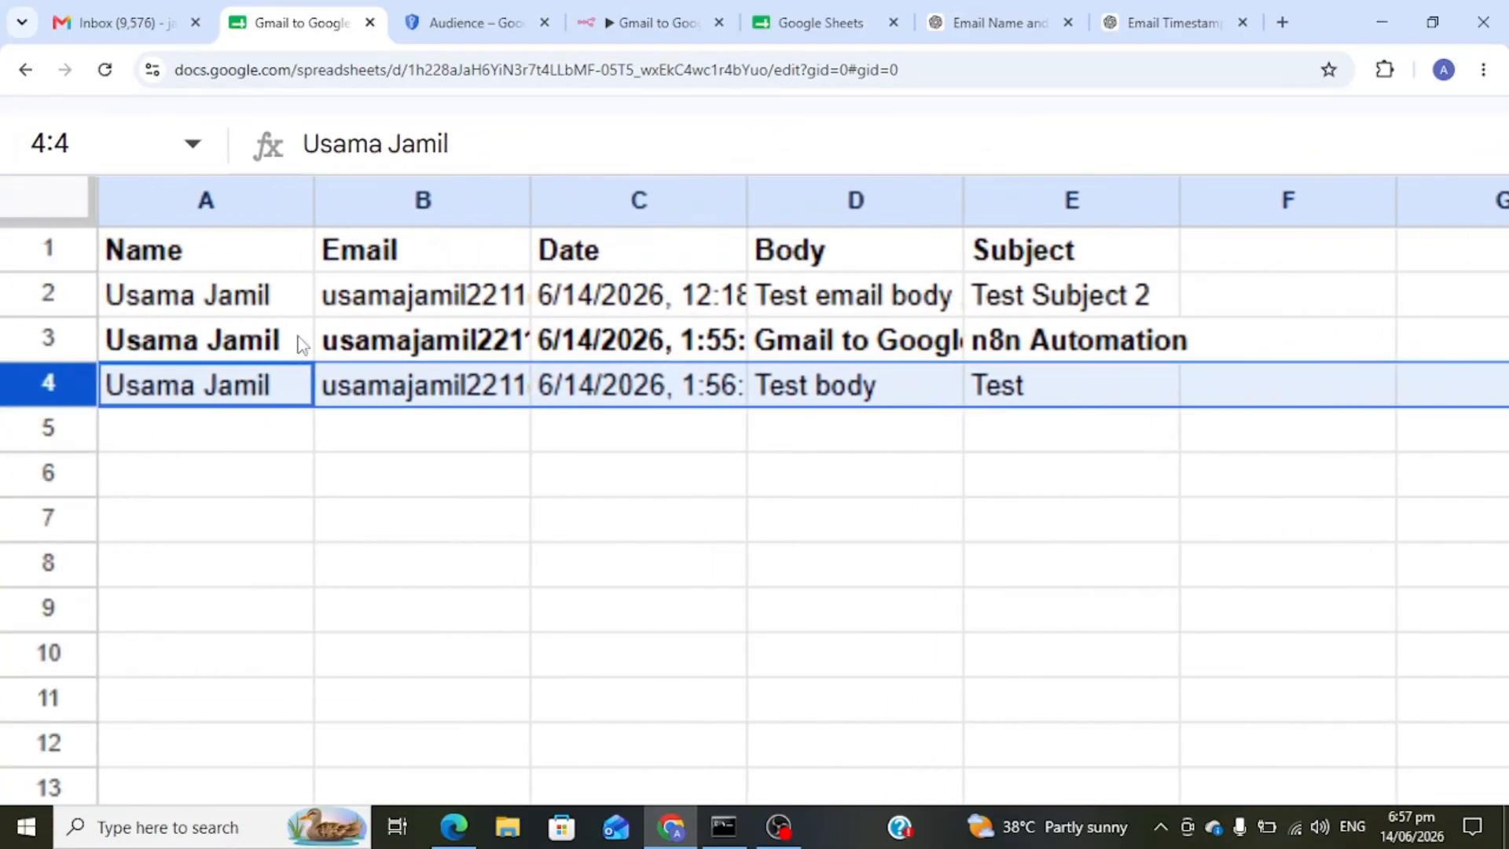
scroll(299, 343, "right", 4)
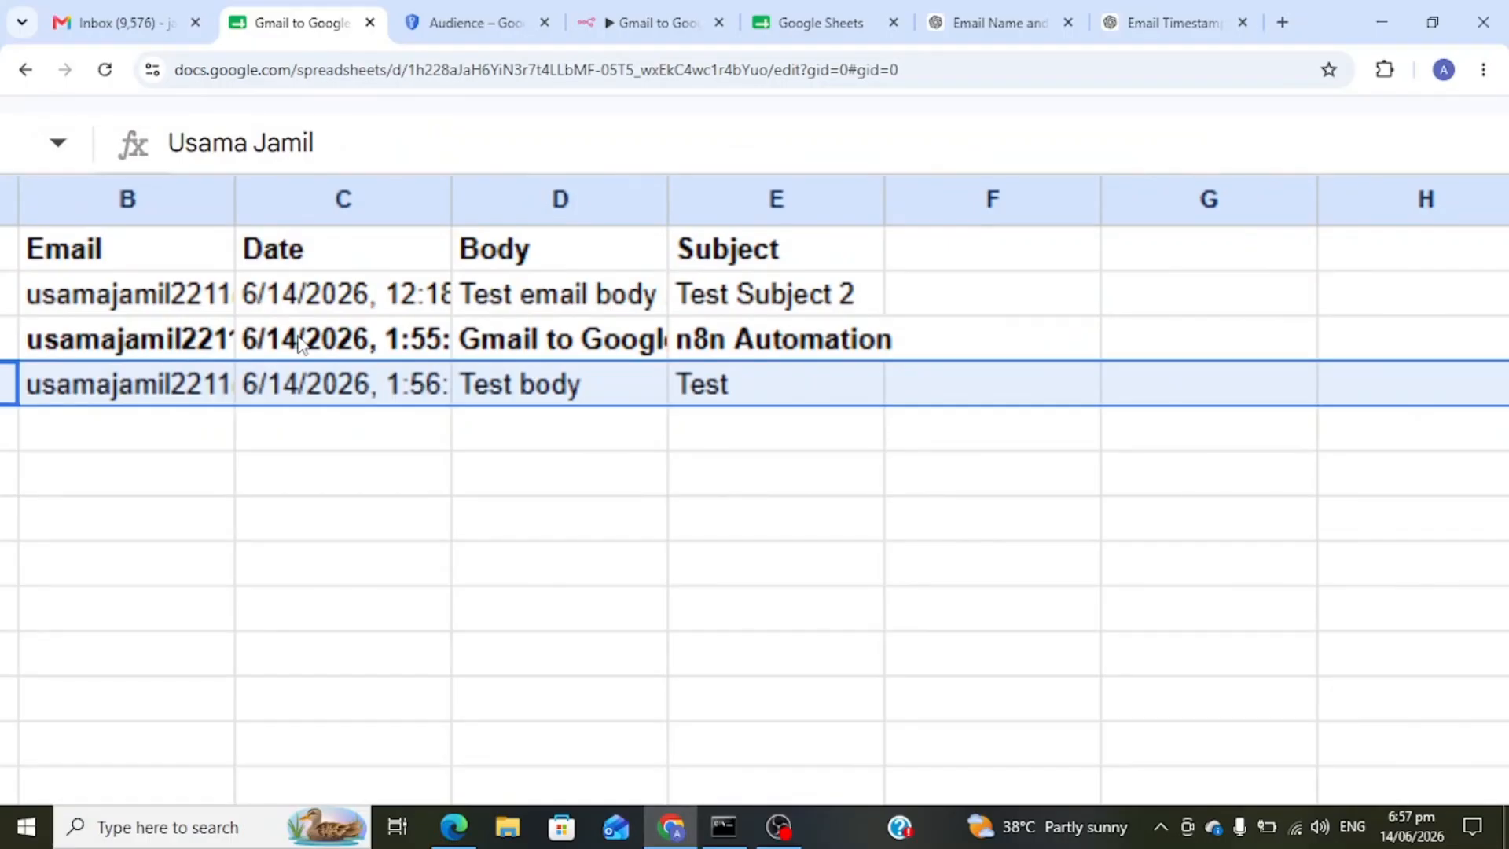
scroll(299, 344, "down", 5)
scroll(298, 343, "up", 4)
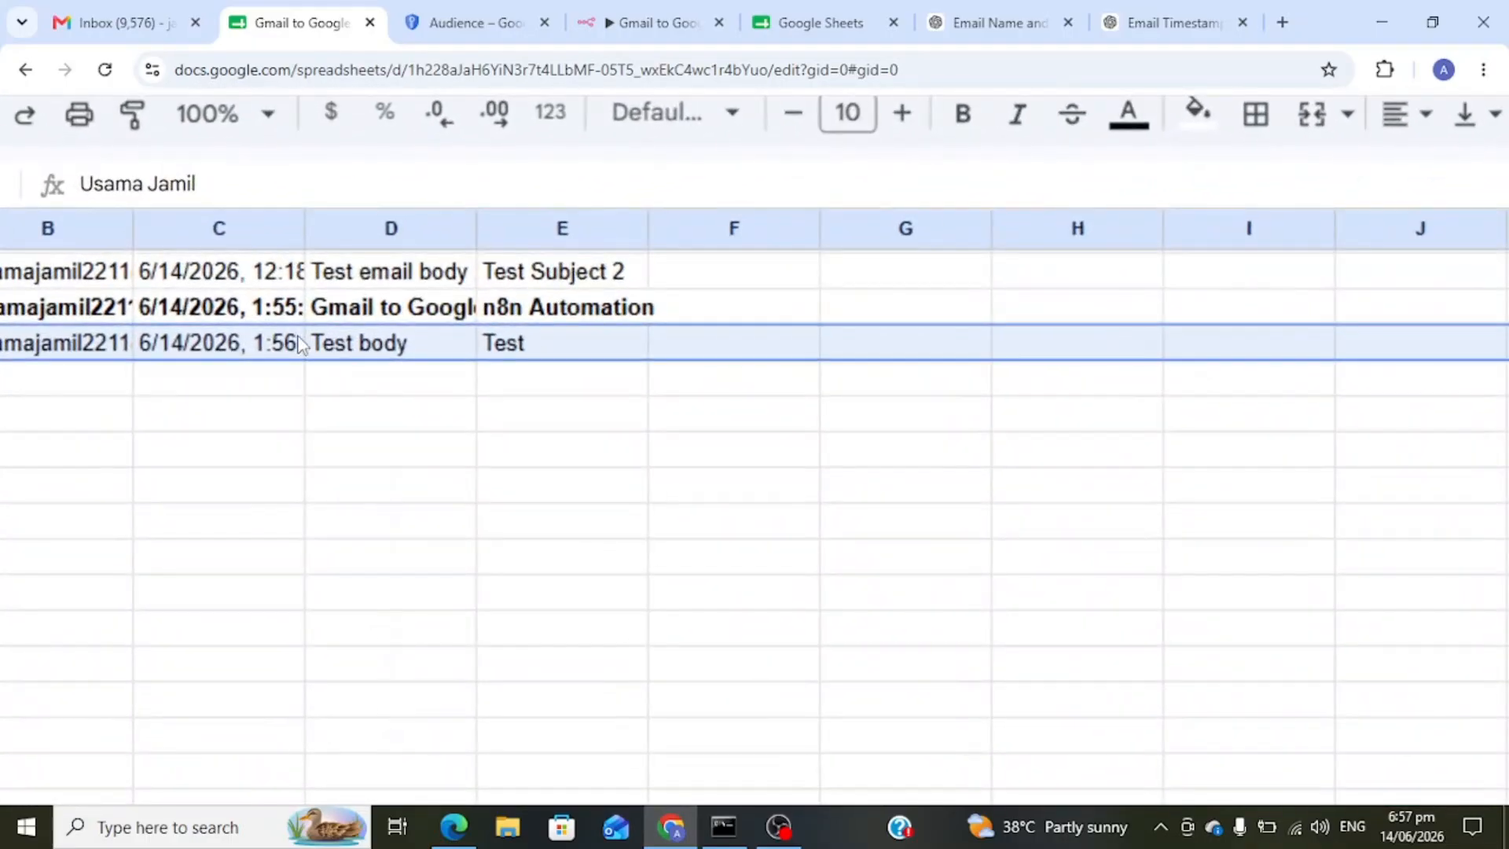
scroll(299, 343, "left", 3)
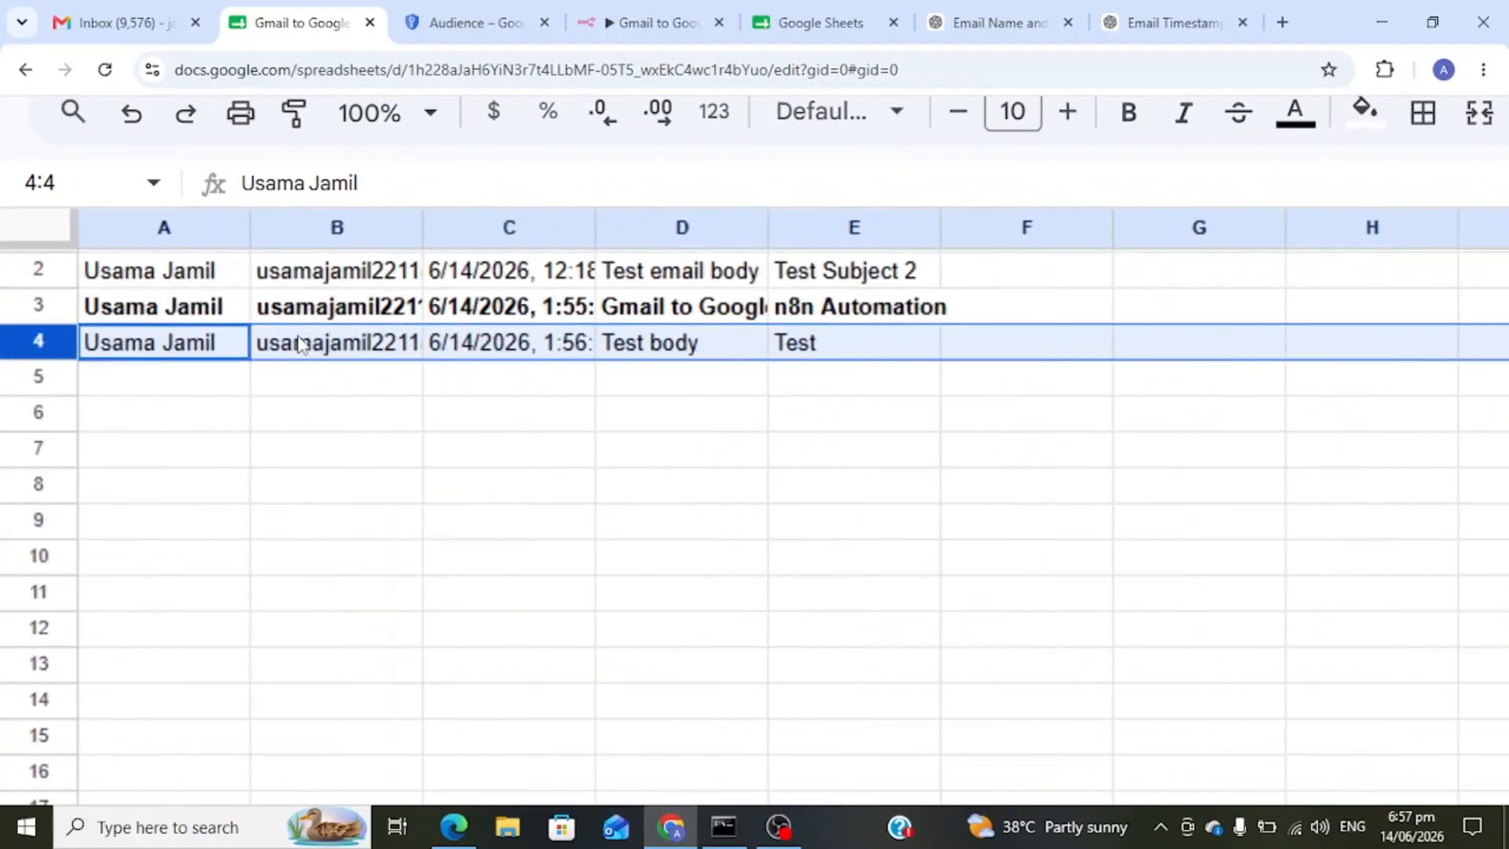
scroll(299, 344, "down", 2)
scroll(299, 343, "down", 3)
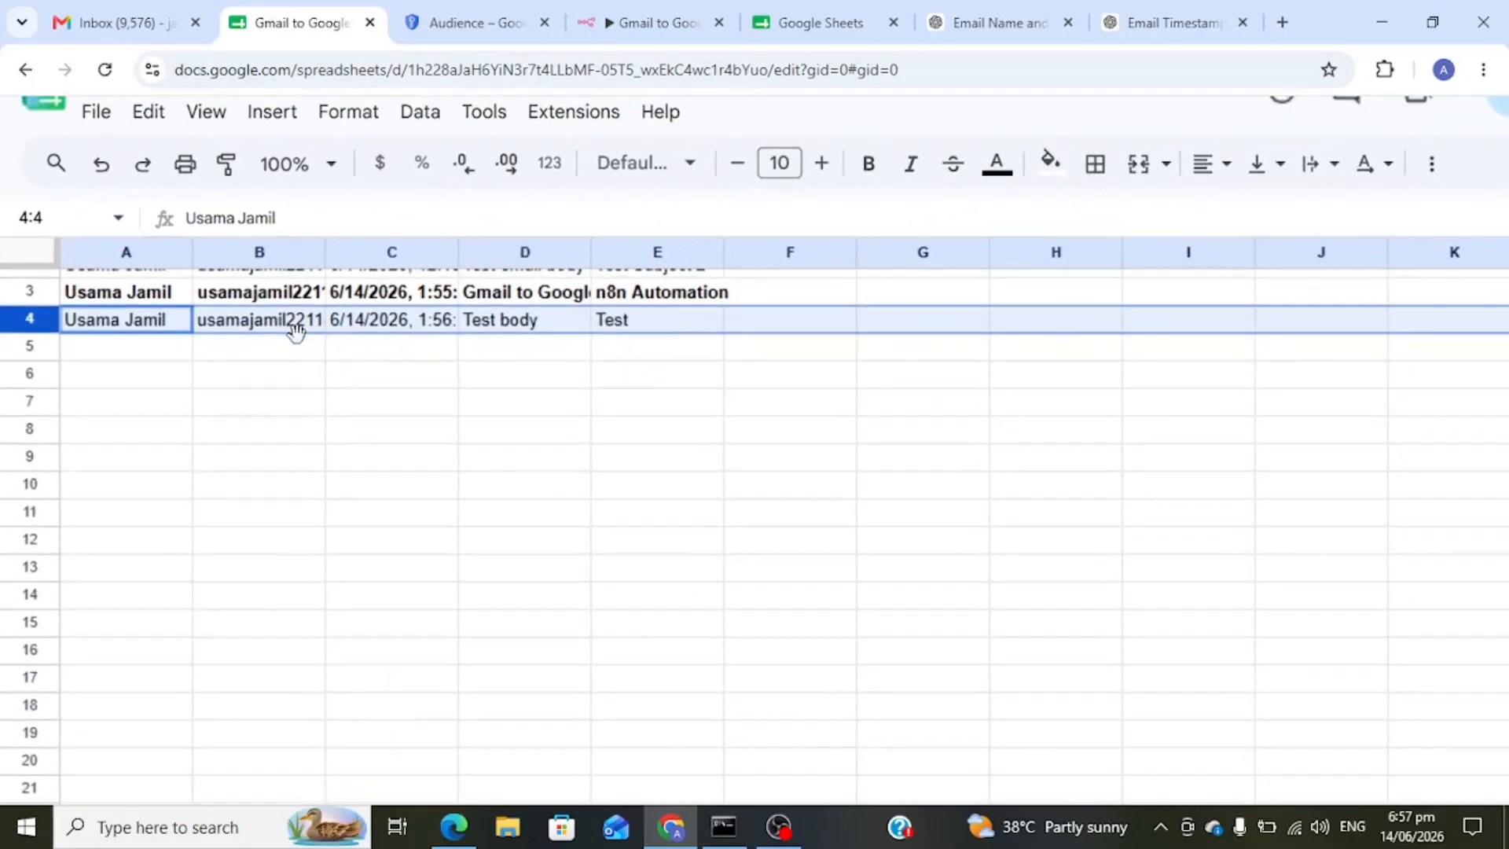
scroll(299, 344, "up", 2)
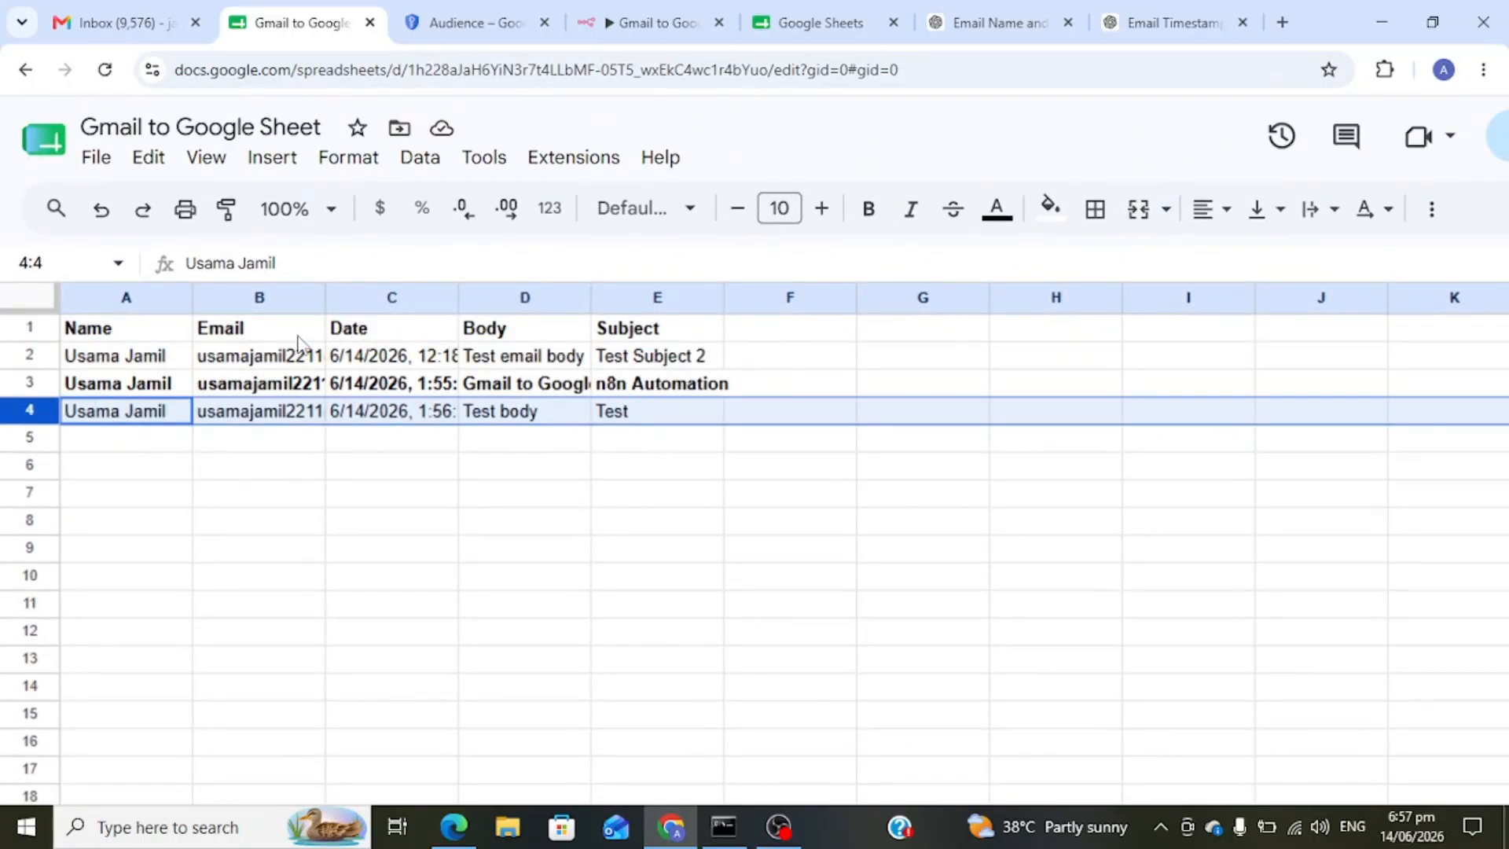